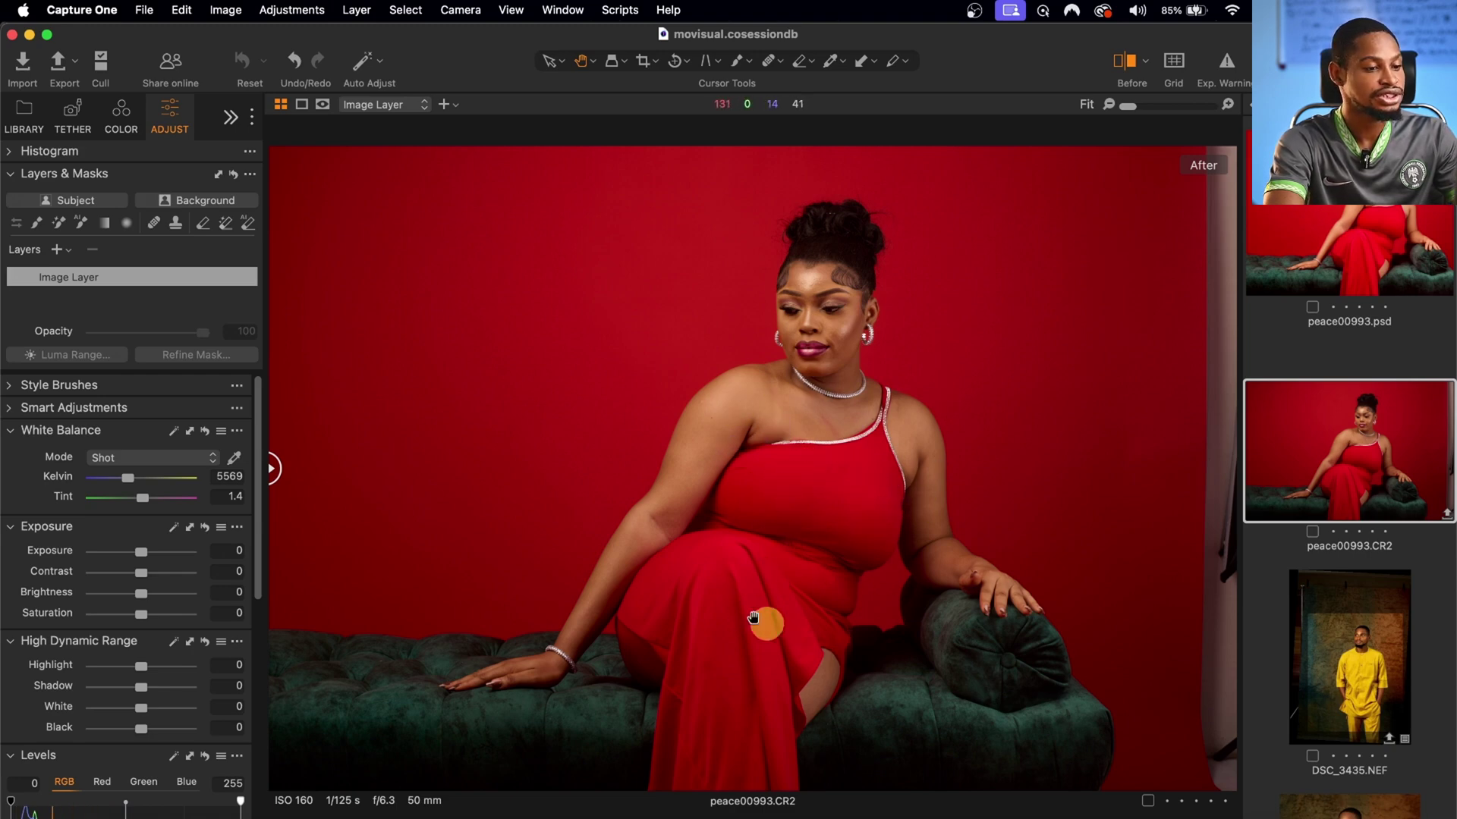
Step: Set the High Dynamic Range Shadow to 30 and Highlight to -80 on the image layer
{"action": "scroll", "coordinate": [81, 663], "scroll_direction": "down", "scroll_amount": 2}
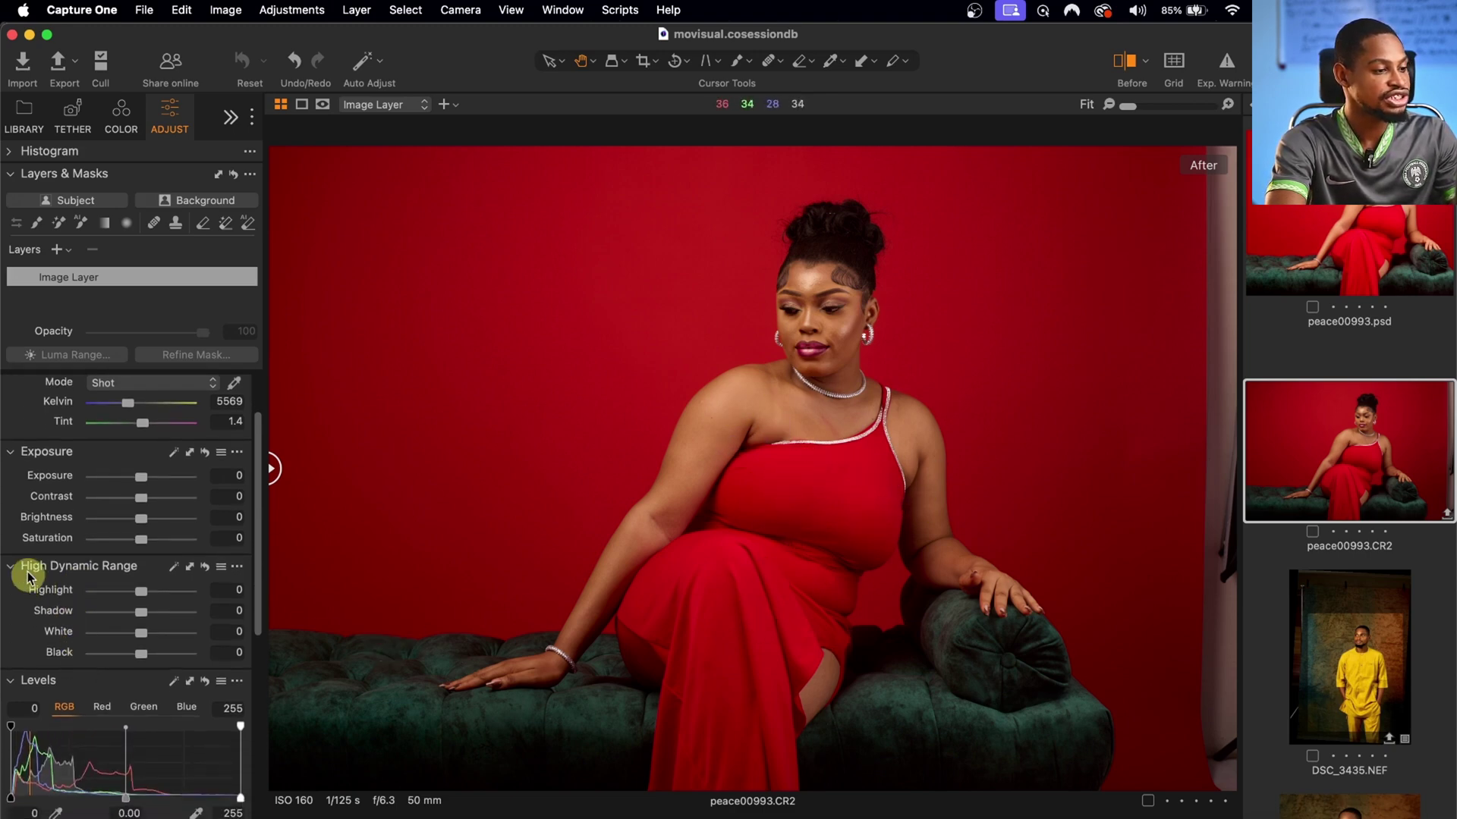
{"action": "scroll", "coordinate": [137, 595], "scroll_direction": "down", "scroll_amount": 2}
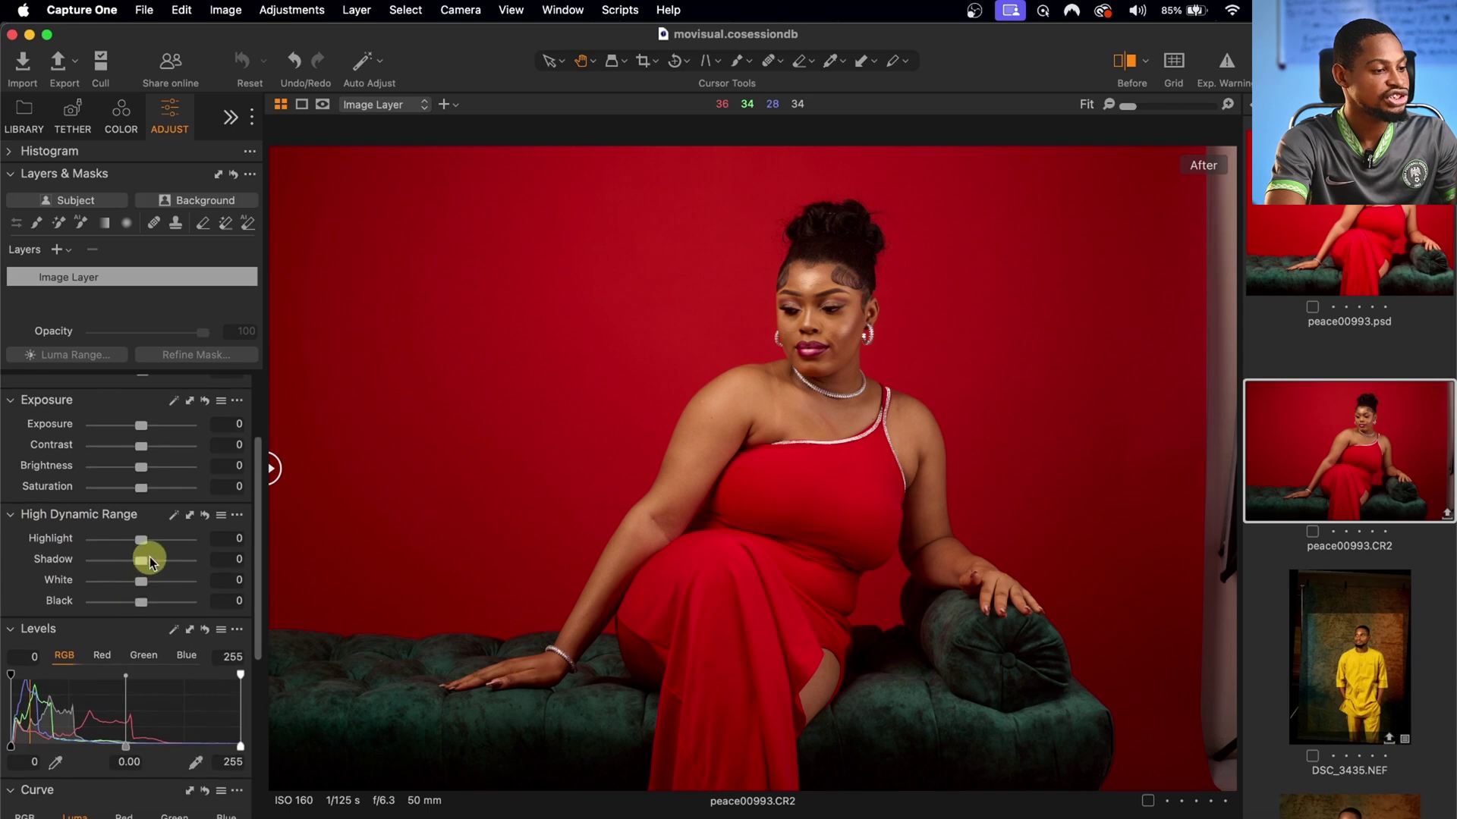
{"action": "left_click_drag", "start_coordinate": [153, 568], "coordinate": [157, 568]}
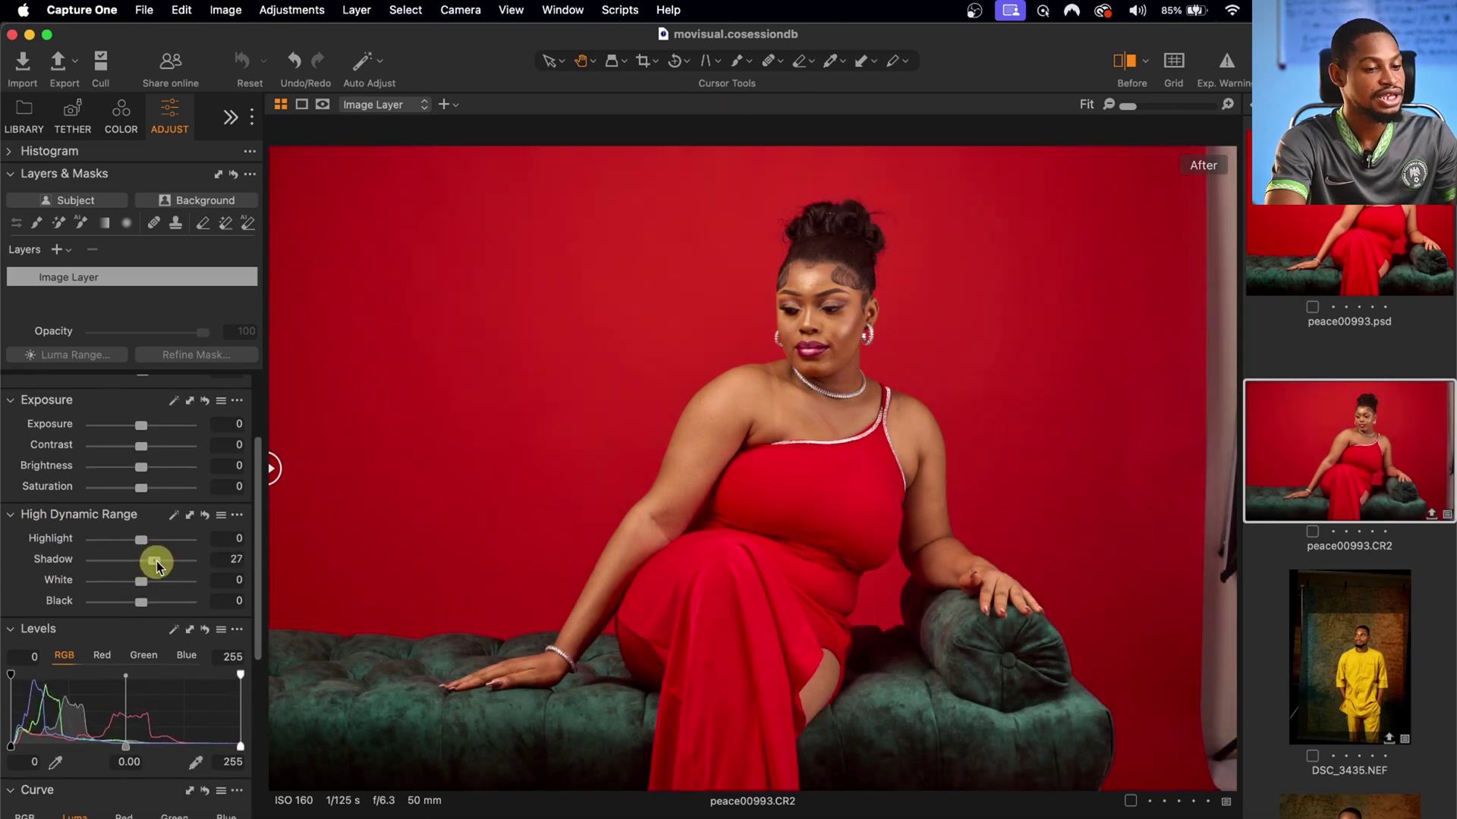
{"action": "left_click", "coordinate": [819, 277]}
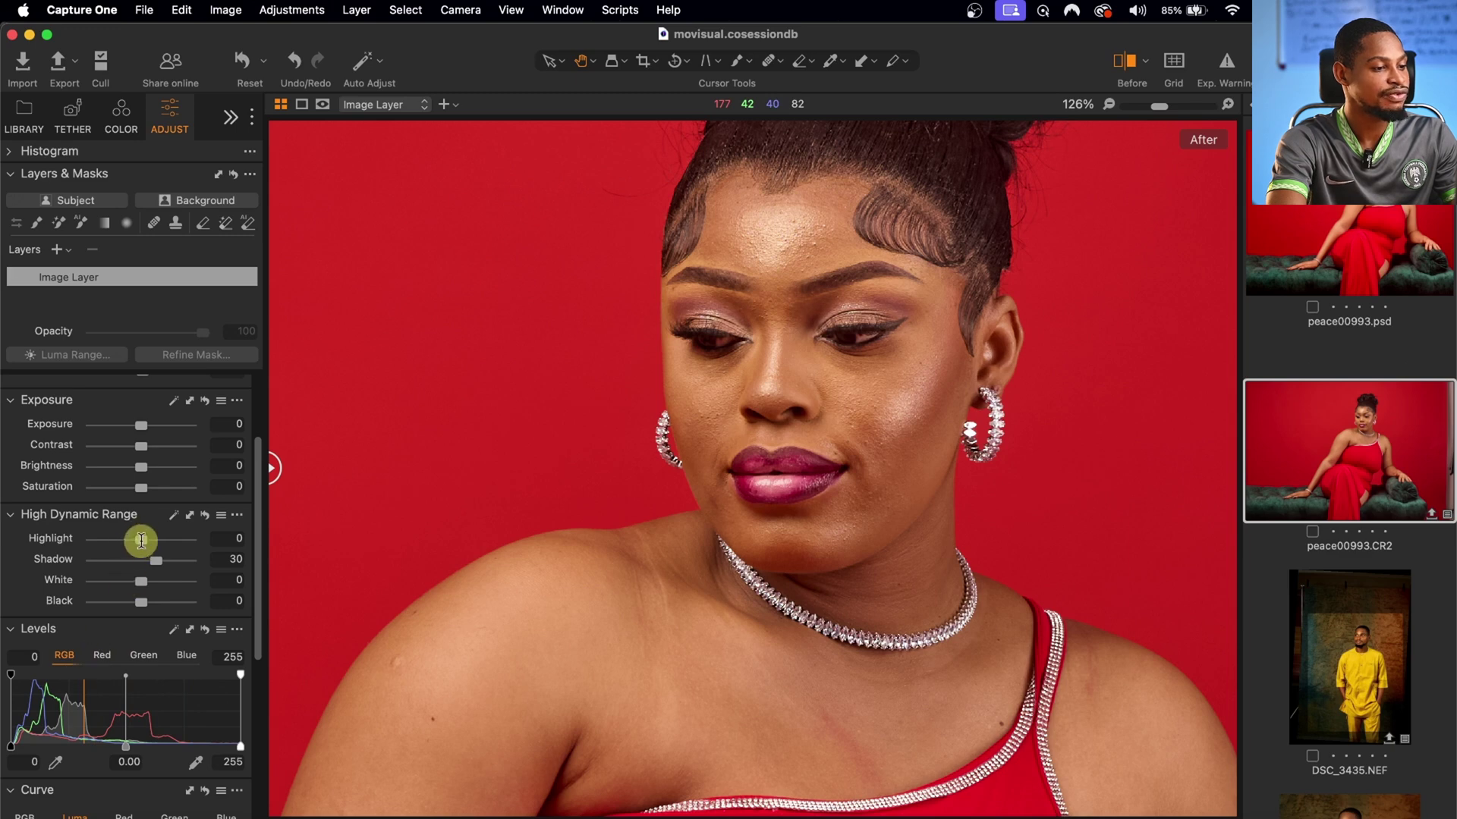
{"action": "left_click_drag", "start_coordinate": [141, 540], "coordinate": [135, 540]}
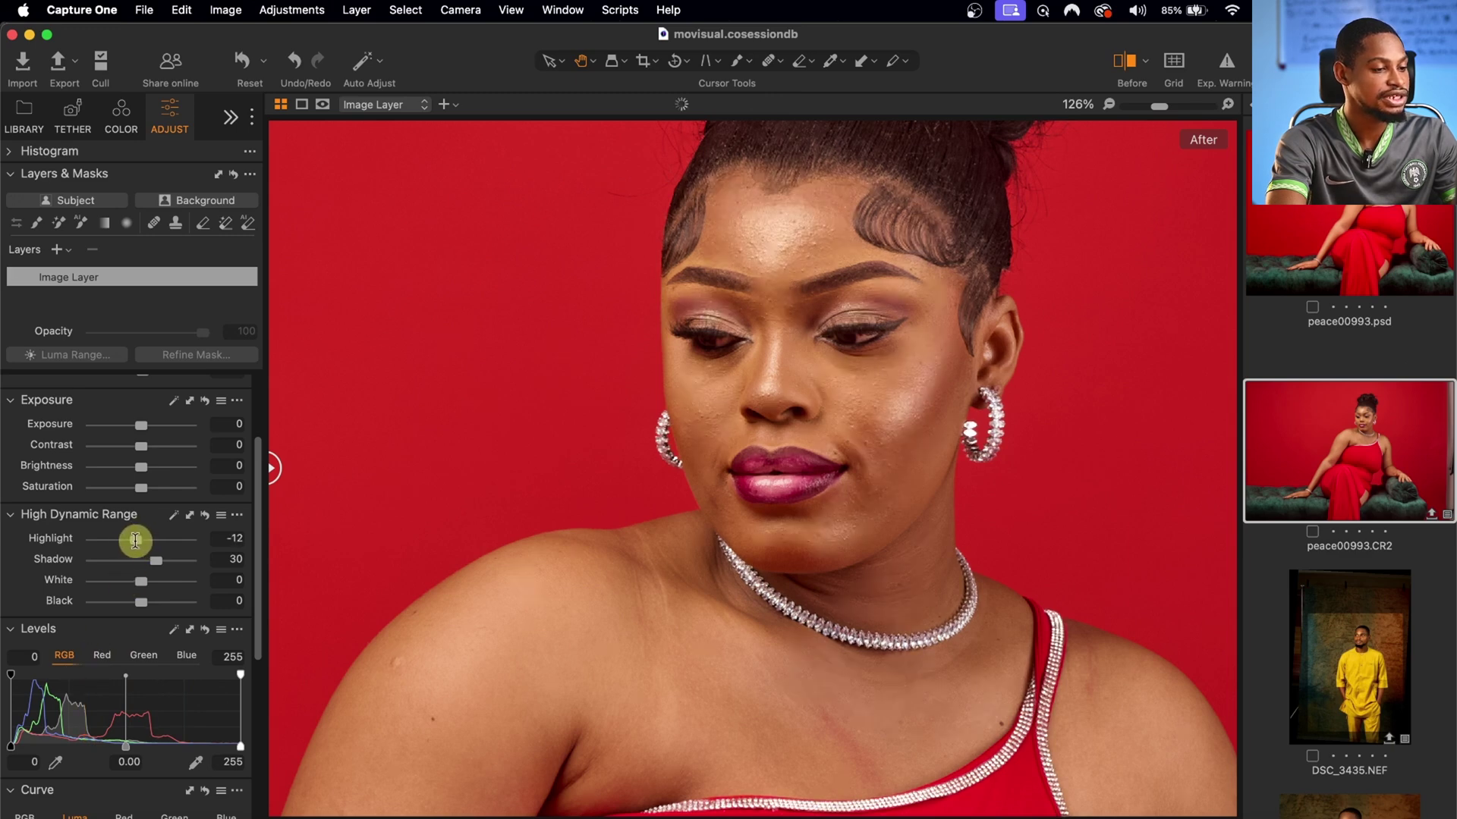
{"action": "left_click", "coordinate": [1006, 485]}
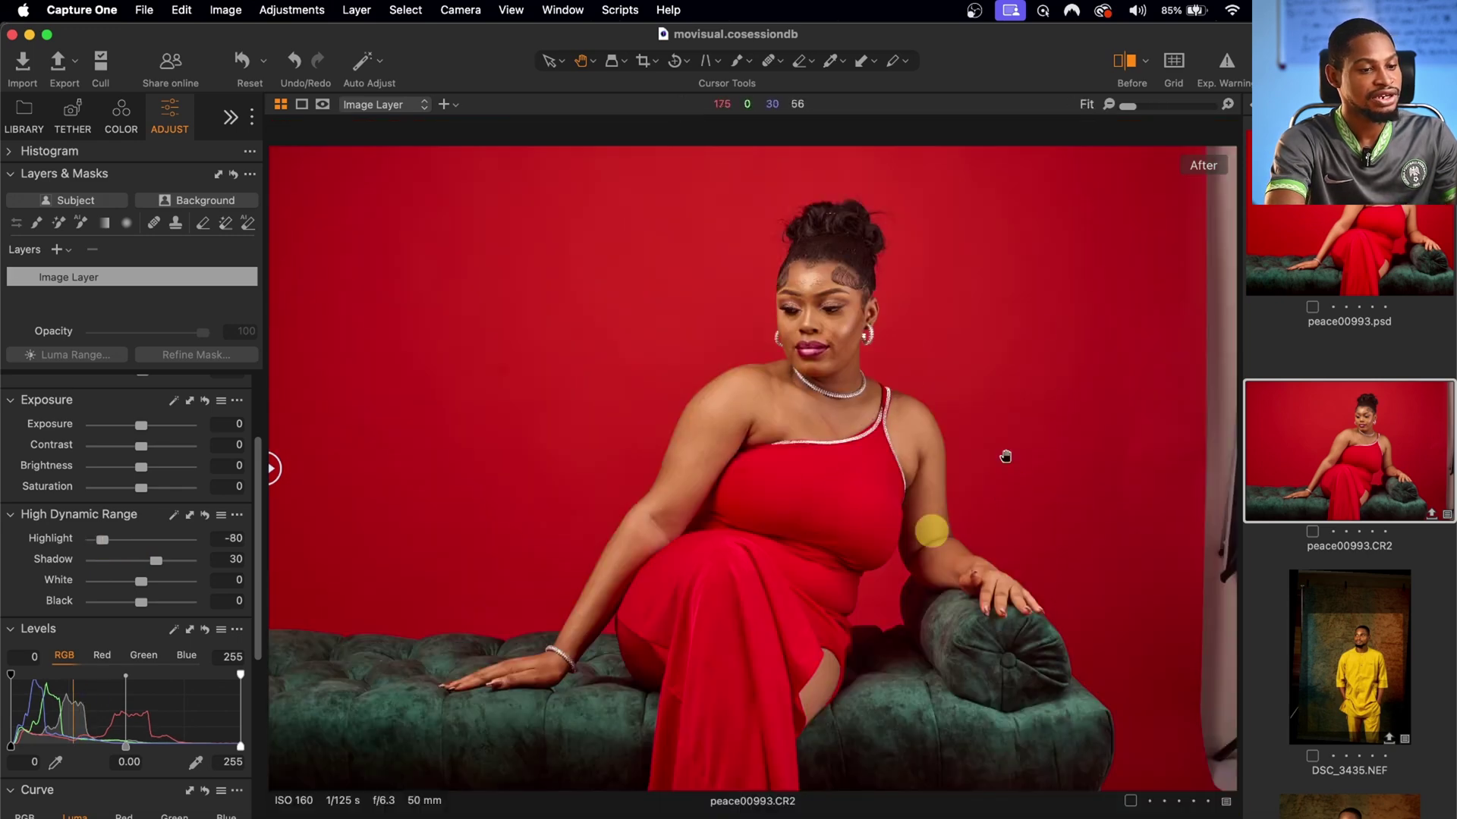
{"action": "mouse_move", "coordinate": [859, 422]}
{"action": "left_mouse_down"}
{"action": "mouse_move", "coordinate": [871, 446]}
{"action": "mouse_move", "coordinate": [850, 478]}
{"action": "left_mouse_up"}
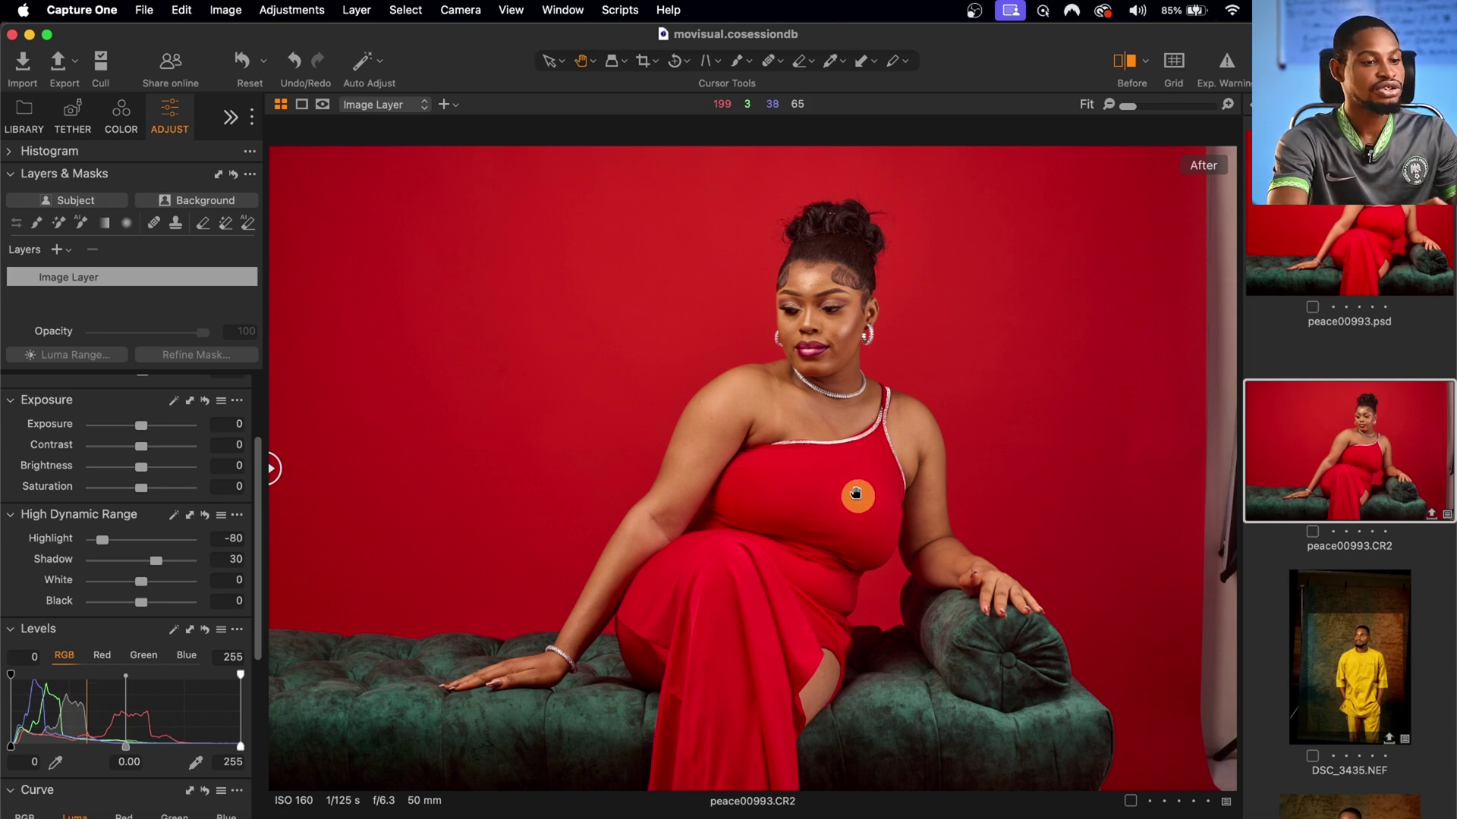
{"action": "left_click", "coordinate": [855, 494]}
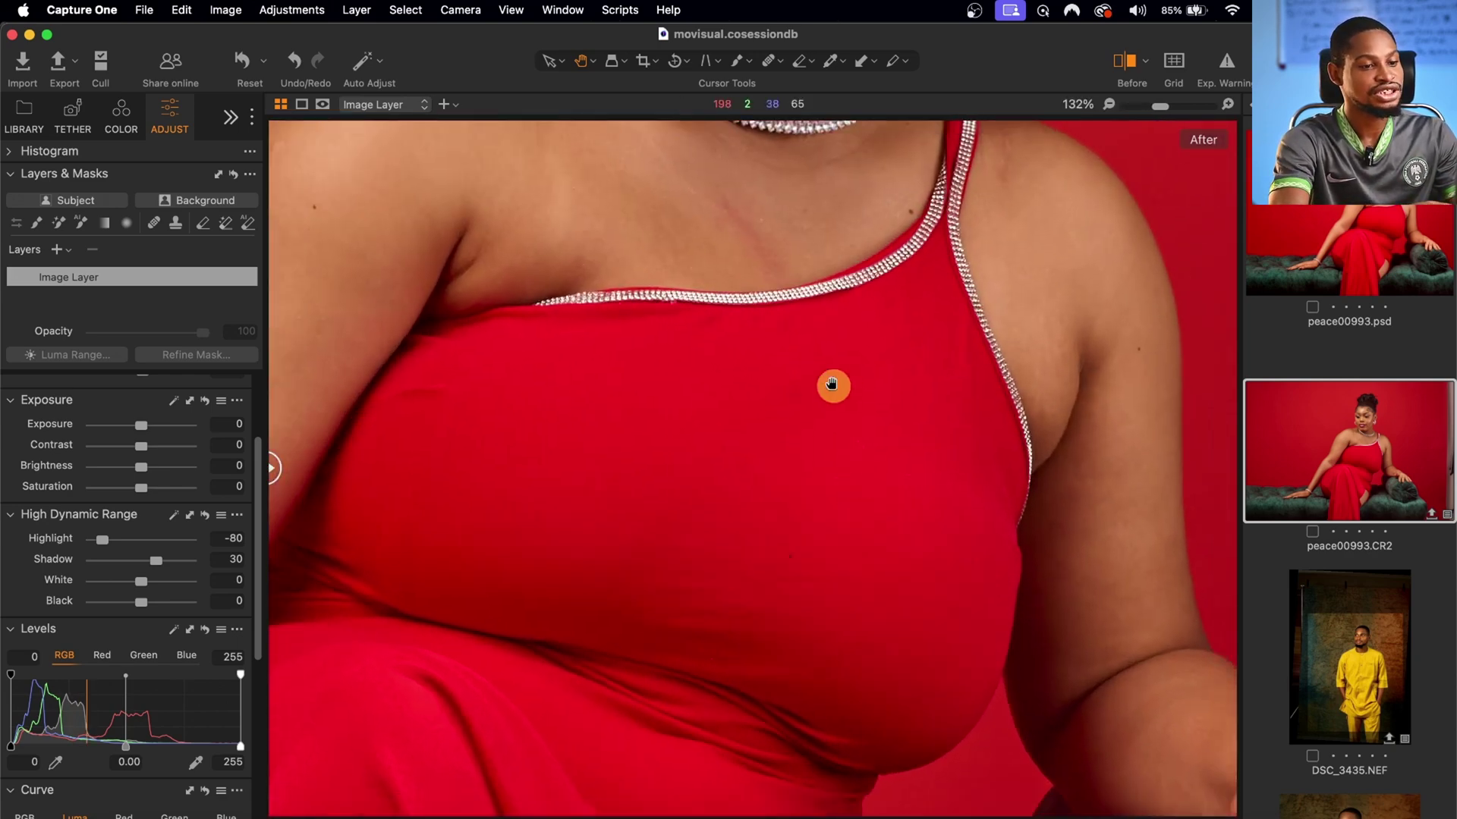
{"action": "left_click", "coordinate": [832, 385]}
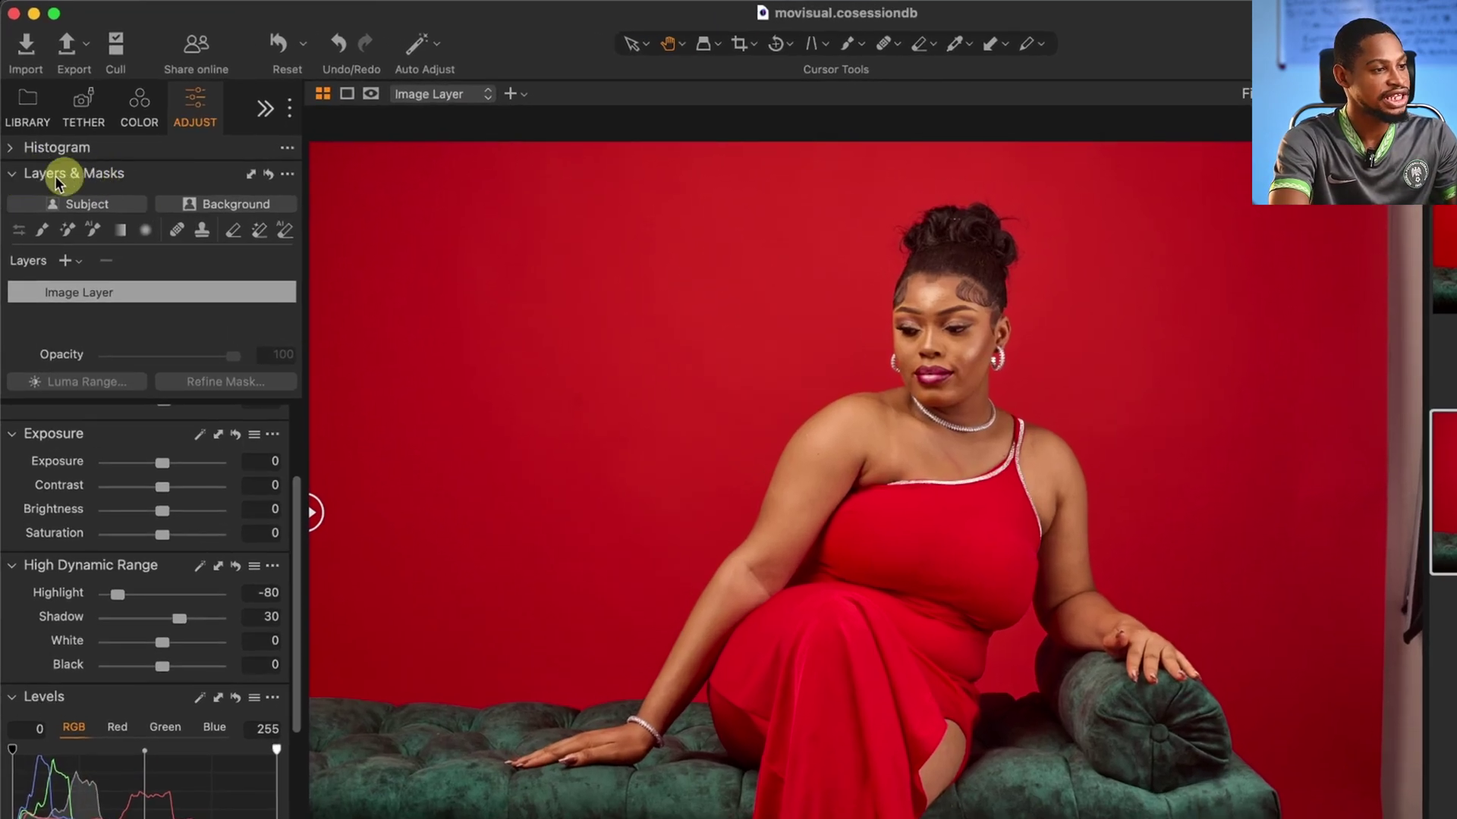
Step: Create a subject mask, display its overlay, and AI-erase the dress, sofa area and hair from it
{"action": "left_click", "coordinate": [88, 206]}
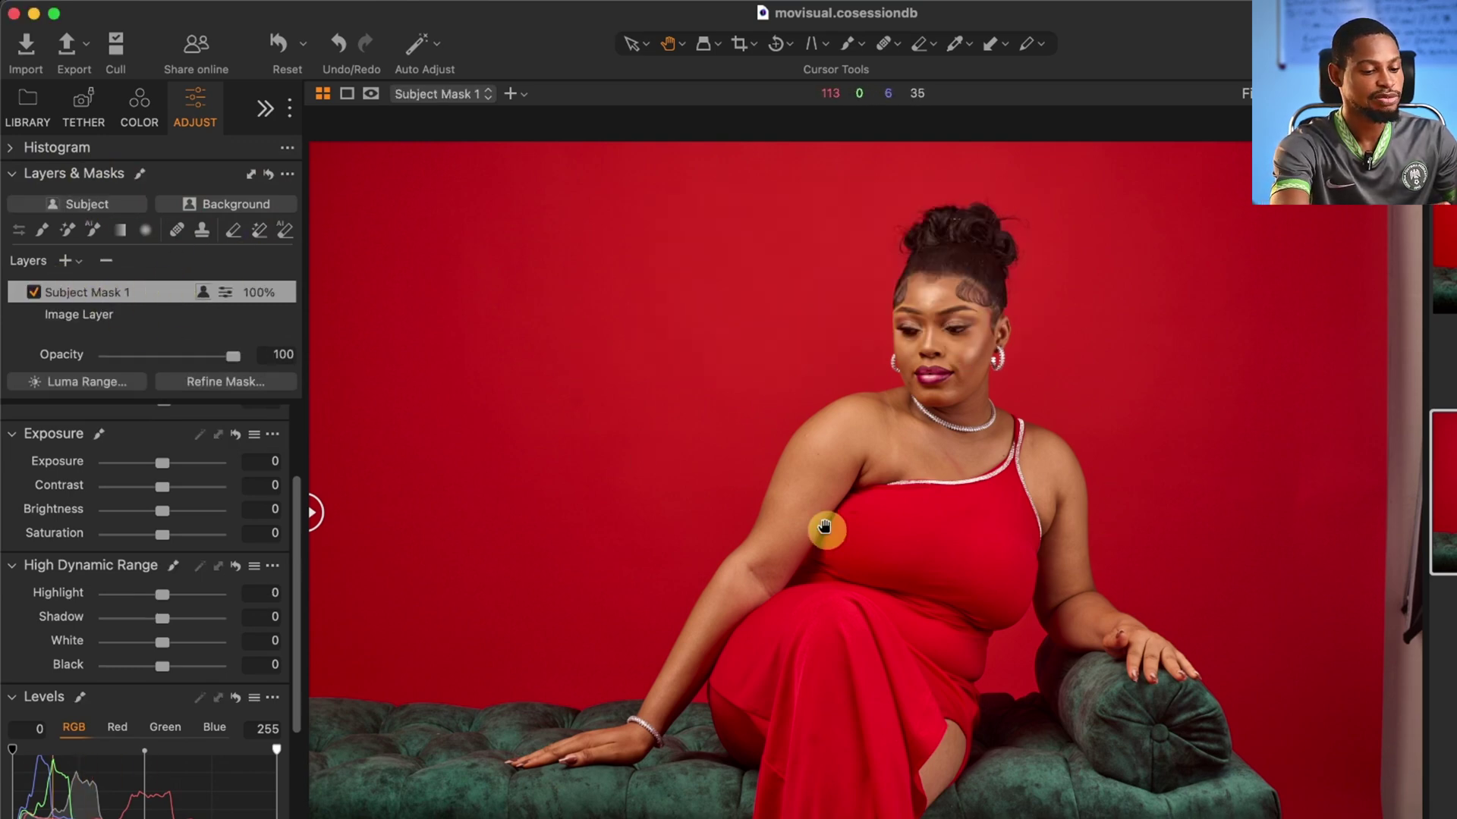
{"action": "key", "text": "m"}
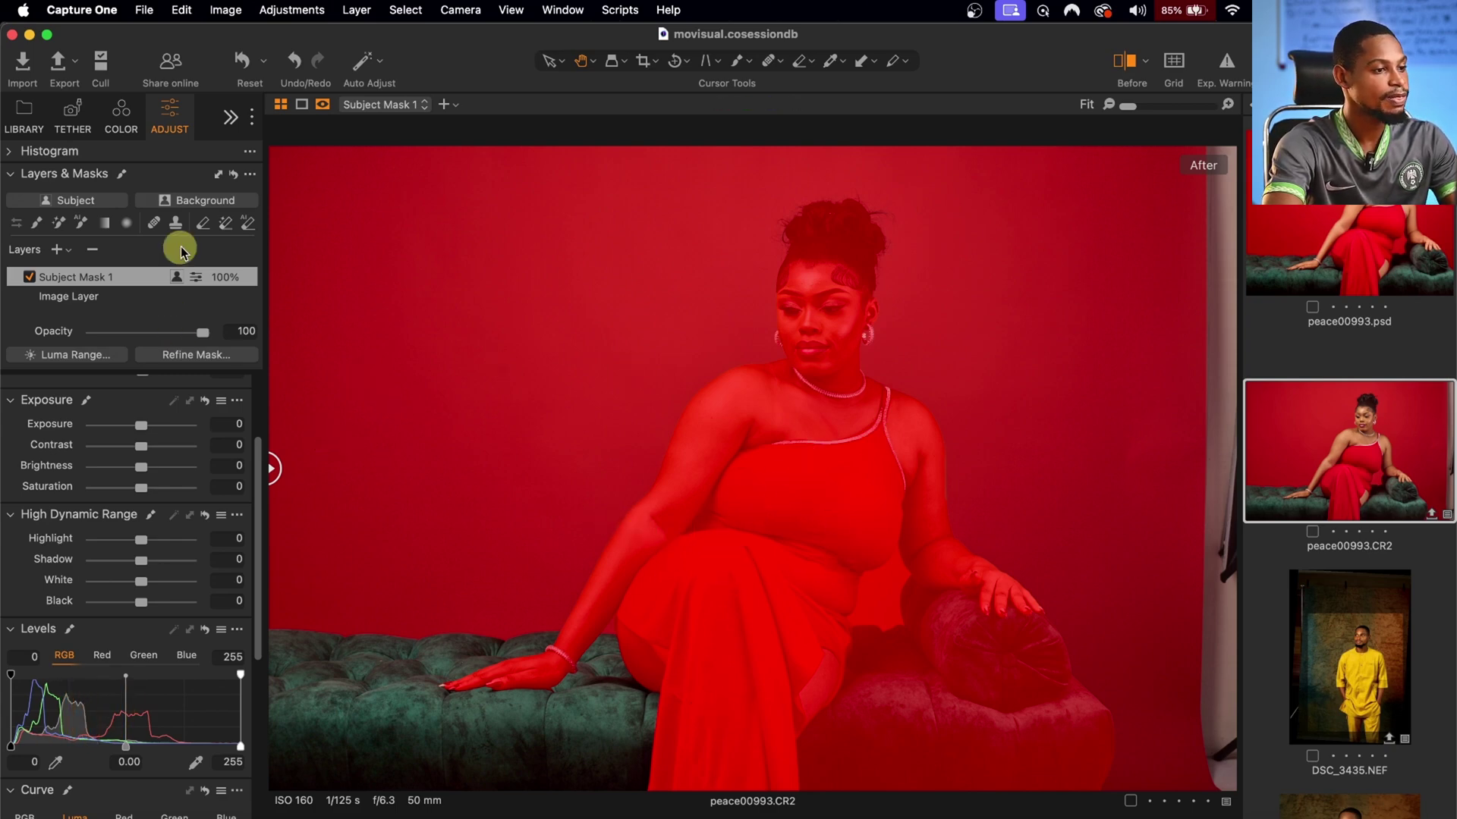
{"action": "left_click", "coordinate": [246, 224]}
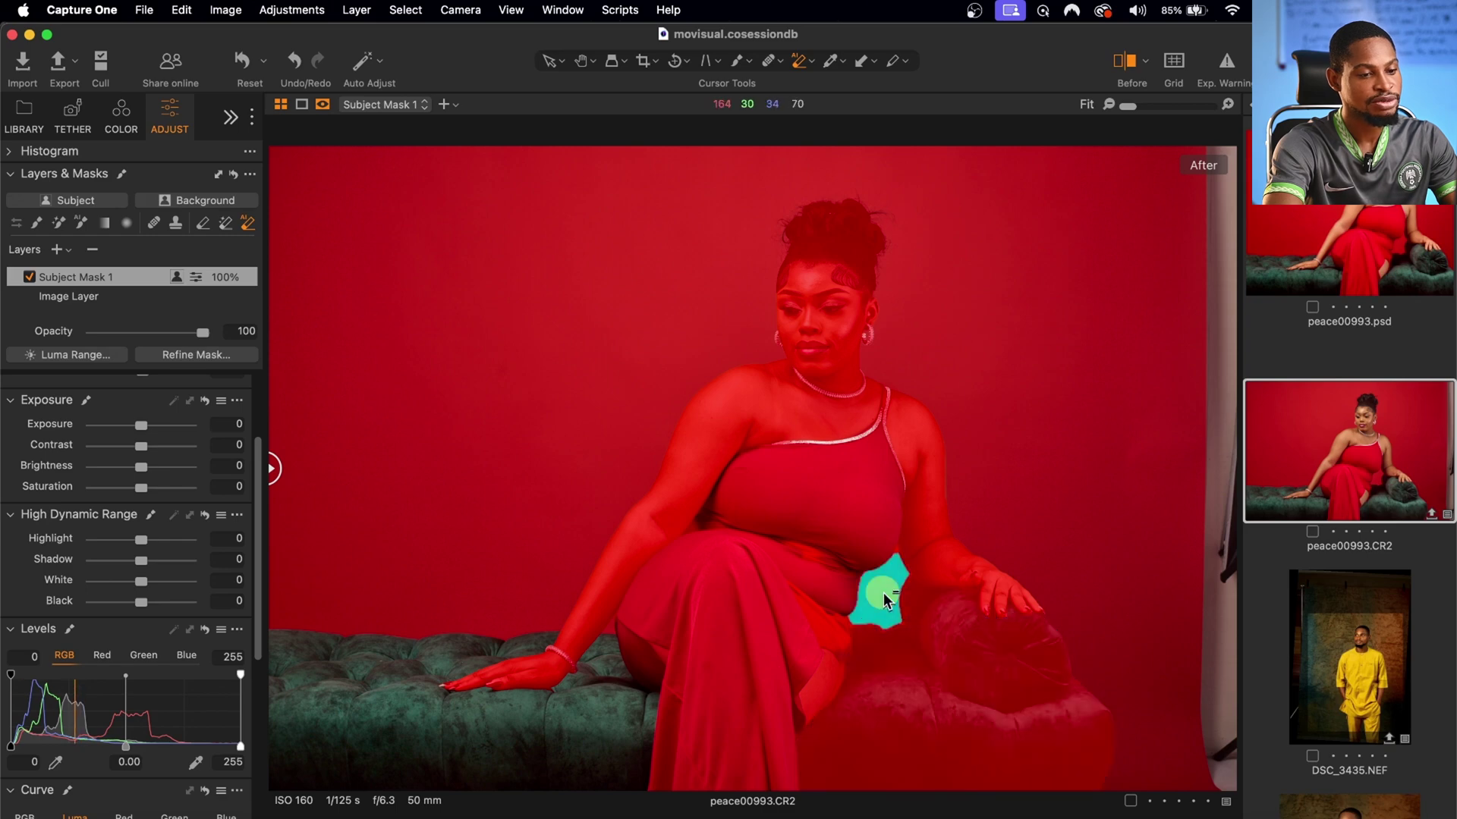
{"action": "left_click", "coordinate": [883, 594]}
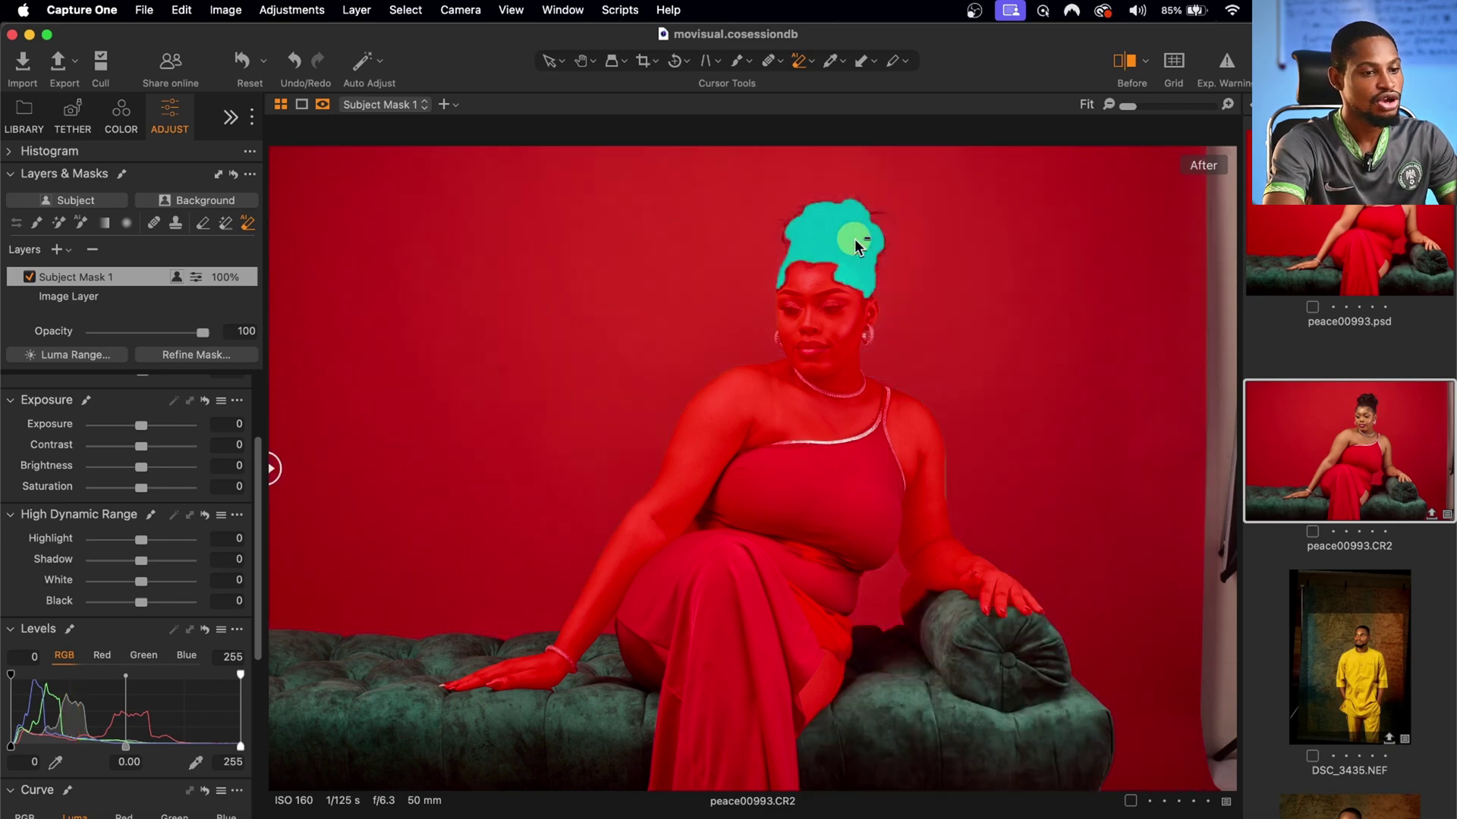
{"action": "left_click", "coordinate": [854, 238]}
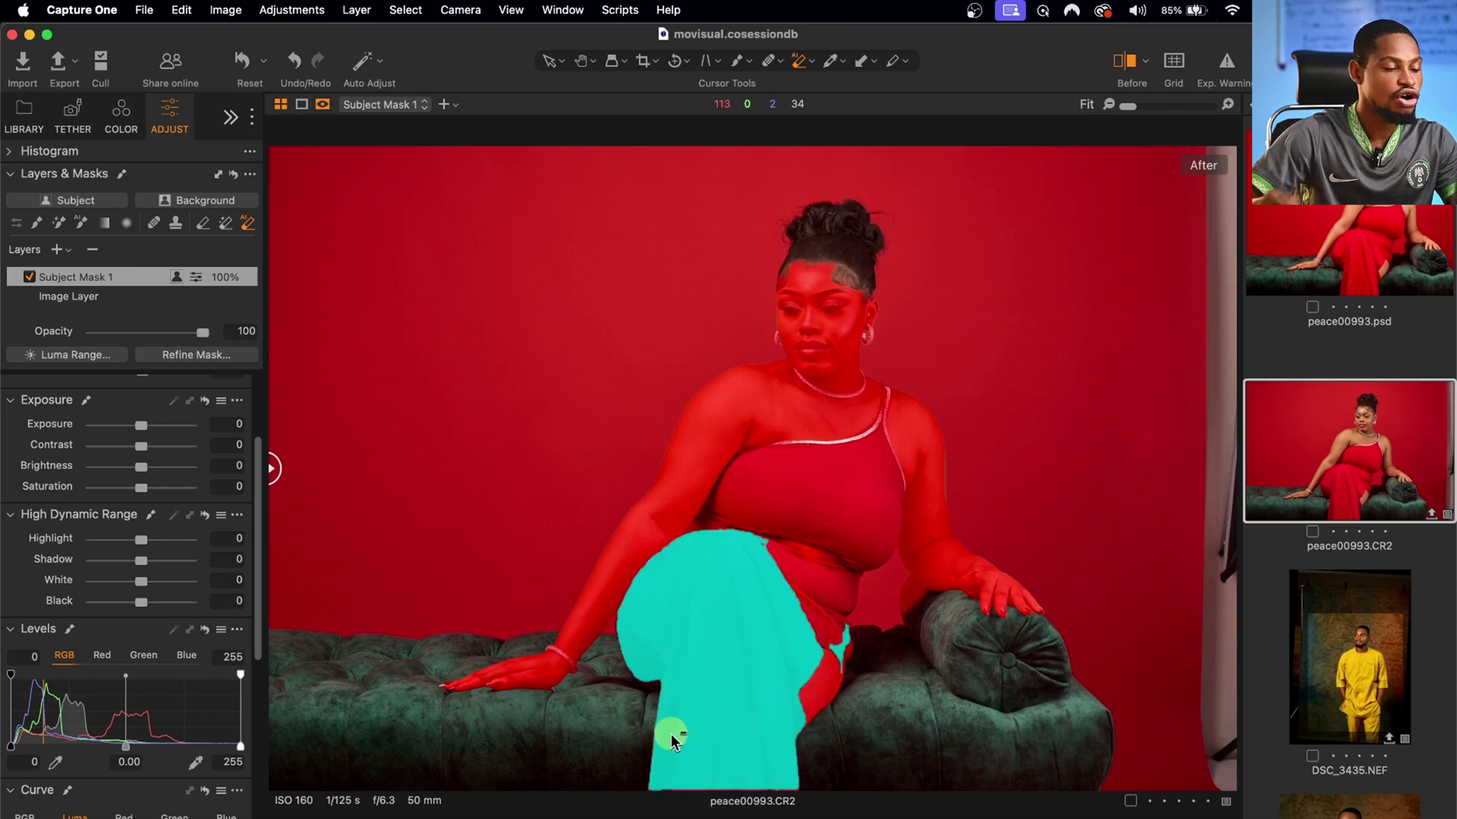
Step: Clean up the mask around the hip and exposed leg with the manual erase and draw brushes
{"action": "left_click", "coordinate": [202, 225]}
{"action": "mouse_move", "coordinate": [840, 585]}
{"action": "left_mouse_down"}
{"action": "mouse_move", "coordinate": [792, 583]}
{"action": "mouse_move", "coordinate": [792, 547]}
{"action": "mouse_move", "coordinate": [801, 644]}
{"action": "mouse_move", "coordinate": [778, 623]}
{"action": "mouse_move", "coordinate": [798, 560]}
{"action": "mouse_move", "coordinate": [753, 602]}
{"action": "mouse_move", "coordinate": [797, 541]}
{"action": "mouse_move", "coordinate": [817, 562]}
{"action": "mouse_move", "coordinate": [862, 557]}
{"action": "mouse_move", "coordinate": [897, 628]}
{"action": "mouse_move", "coordinate": [872, 614]}
{"action": "mouse_move", "coordinate": [909, 616]}
{"action": "mouse_move", "coordinate": [876, 615]}
{"action": "mouse_move", "coordinate": [846, 577]}
{"action": "mouse_move", "coordinate": [940, 687]}
{"action": "mouse_move", "coordinate": [889, 683]}
{"action": "left_mouse_up"}
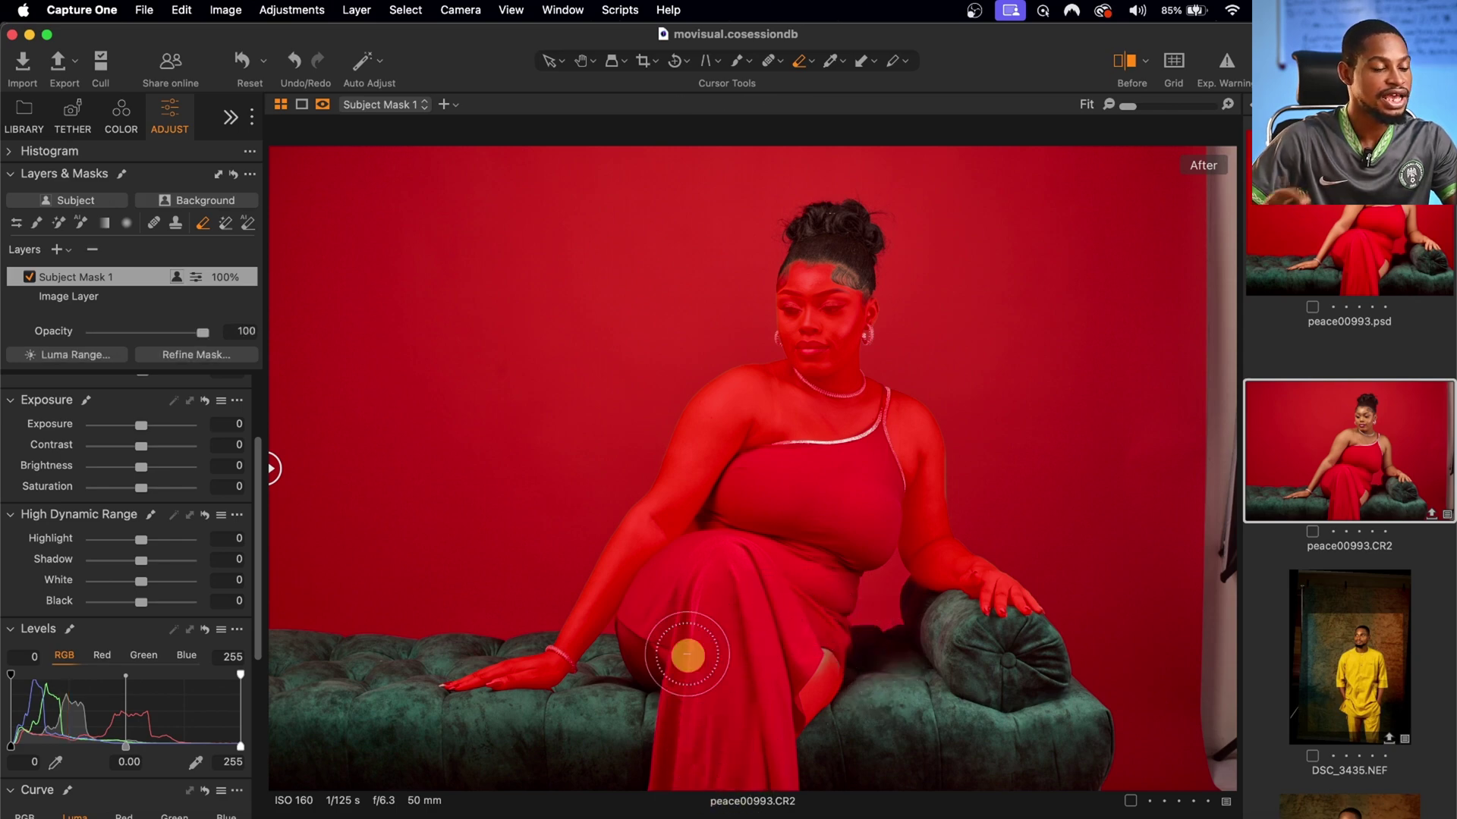
{"action": "left_click", "coordinate": [41, 226]}
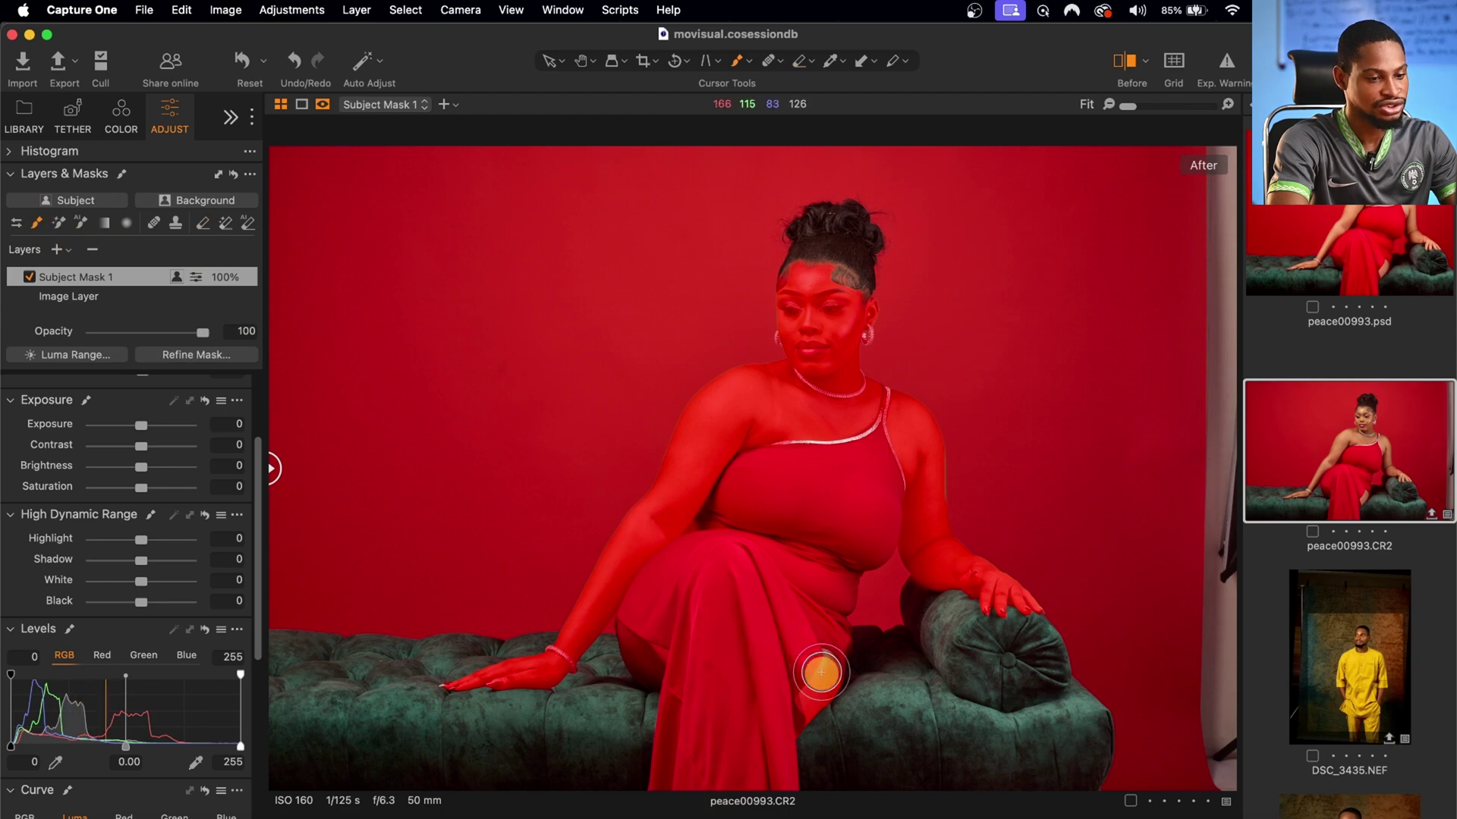
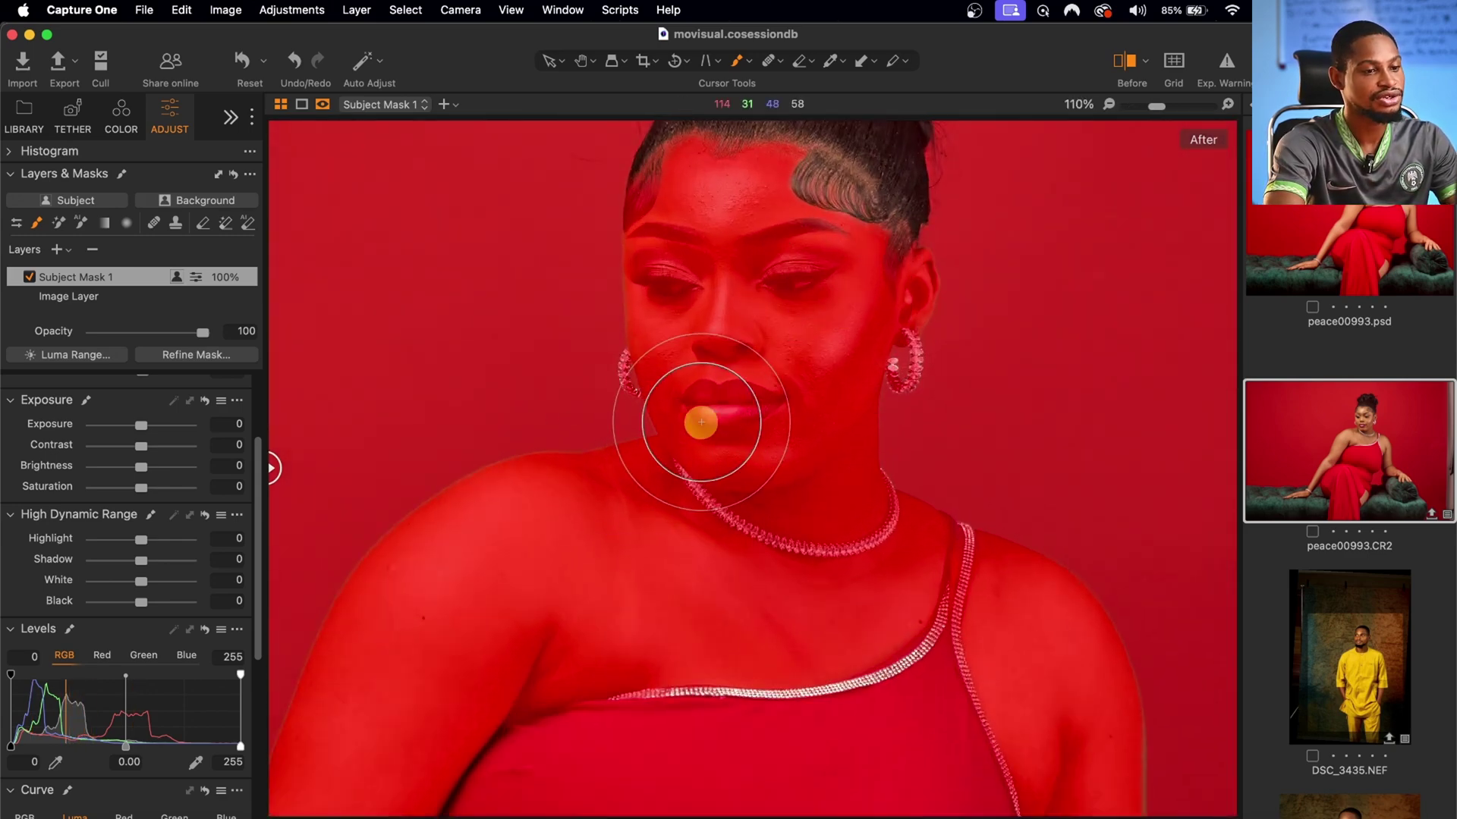
Step: Remove the woman's lips from the subject mask with the AI eraser
{"action": "left_click", "coordinate": [248, 223]}
{"action": "left_click_drag", "start_coordinate": [694, 398], "coordinate": [728, 404]}
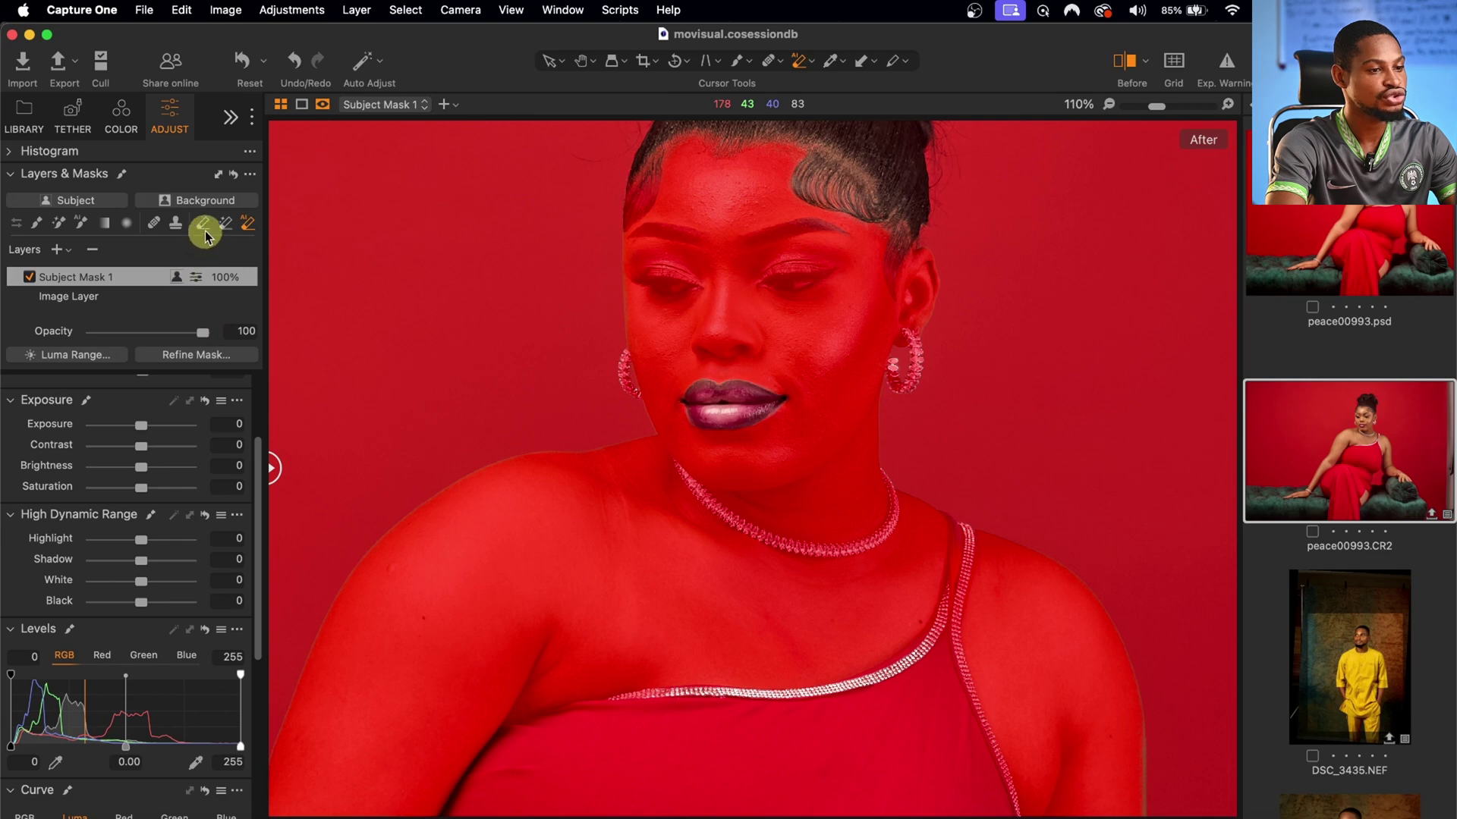
{"action": "left_click_drag", "start_coordinate": [274, 467], "coordinate": [111, 390]}
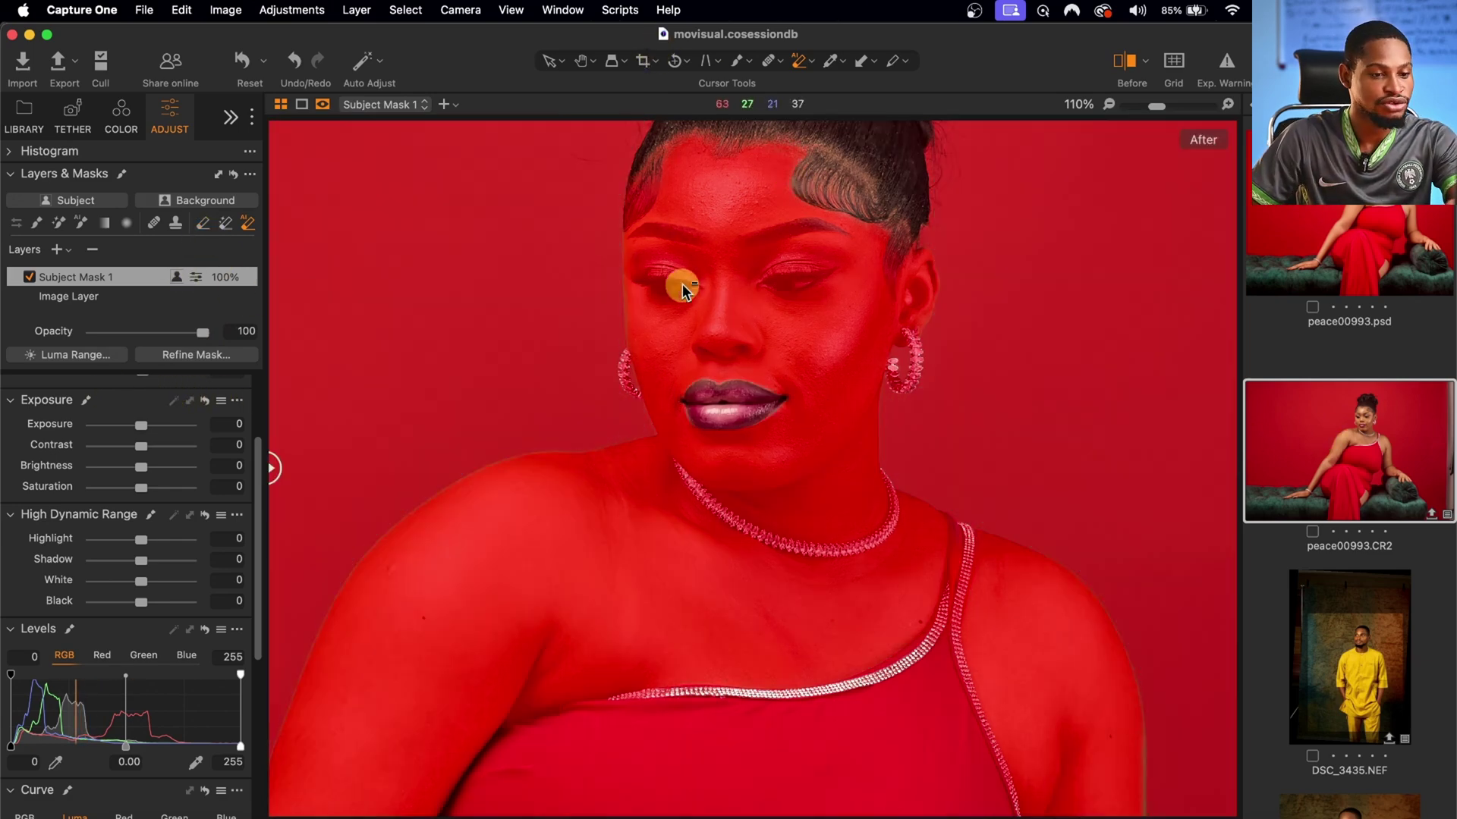
{"action": "key", "text": "super+i"}
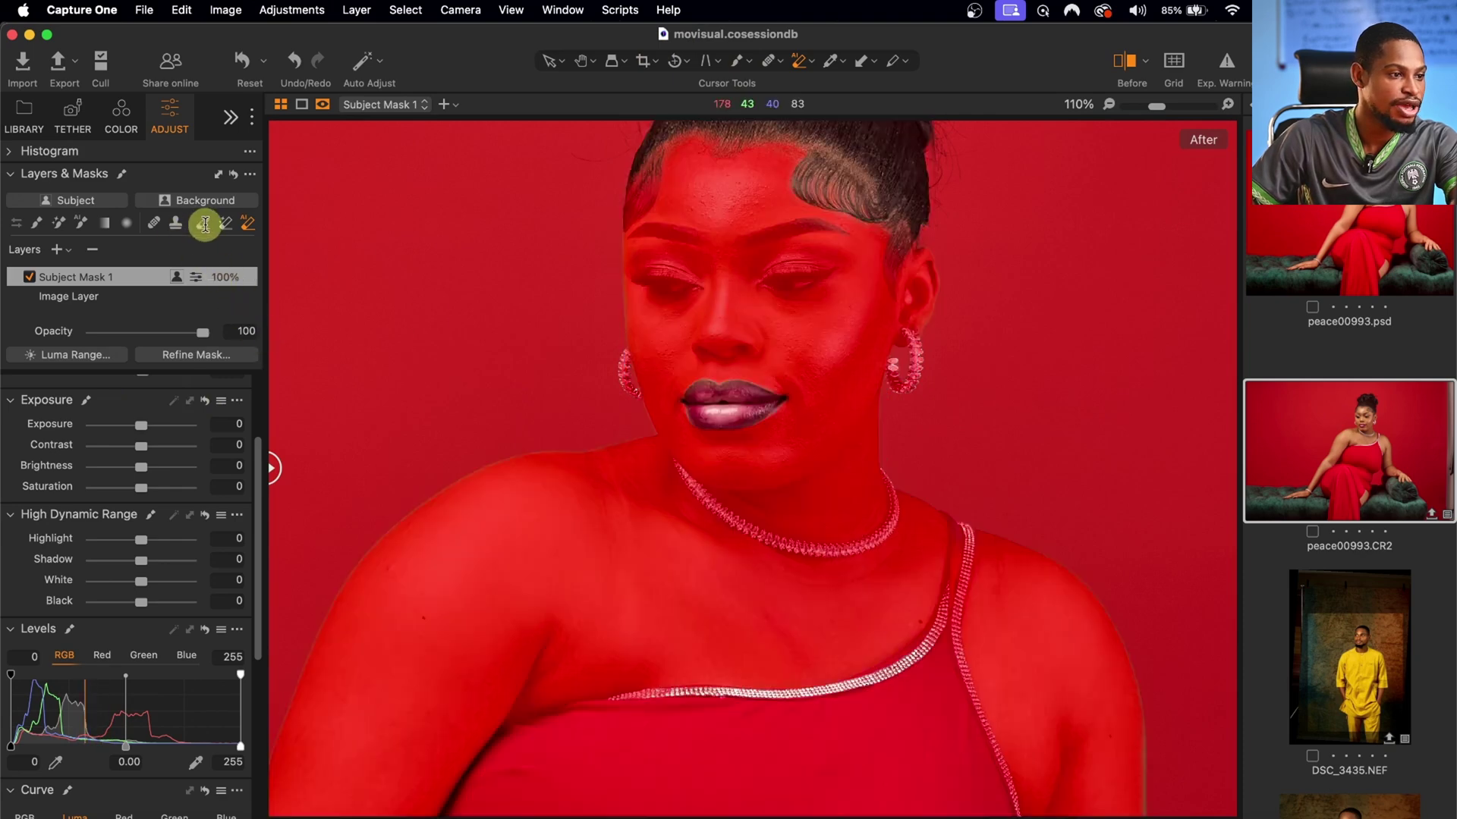
Step: Erase both eyes and the earrings from the subject mask with a small manual erase brush
{"action": "left_click", "coordinate": [204, 224]}
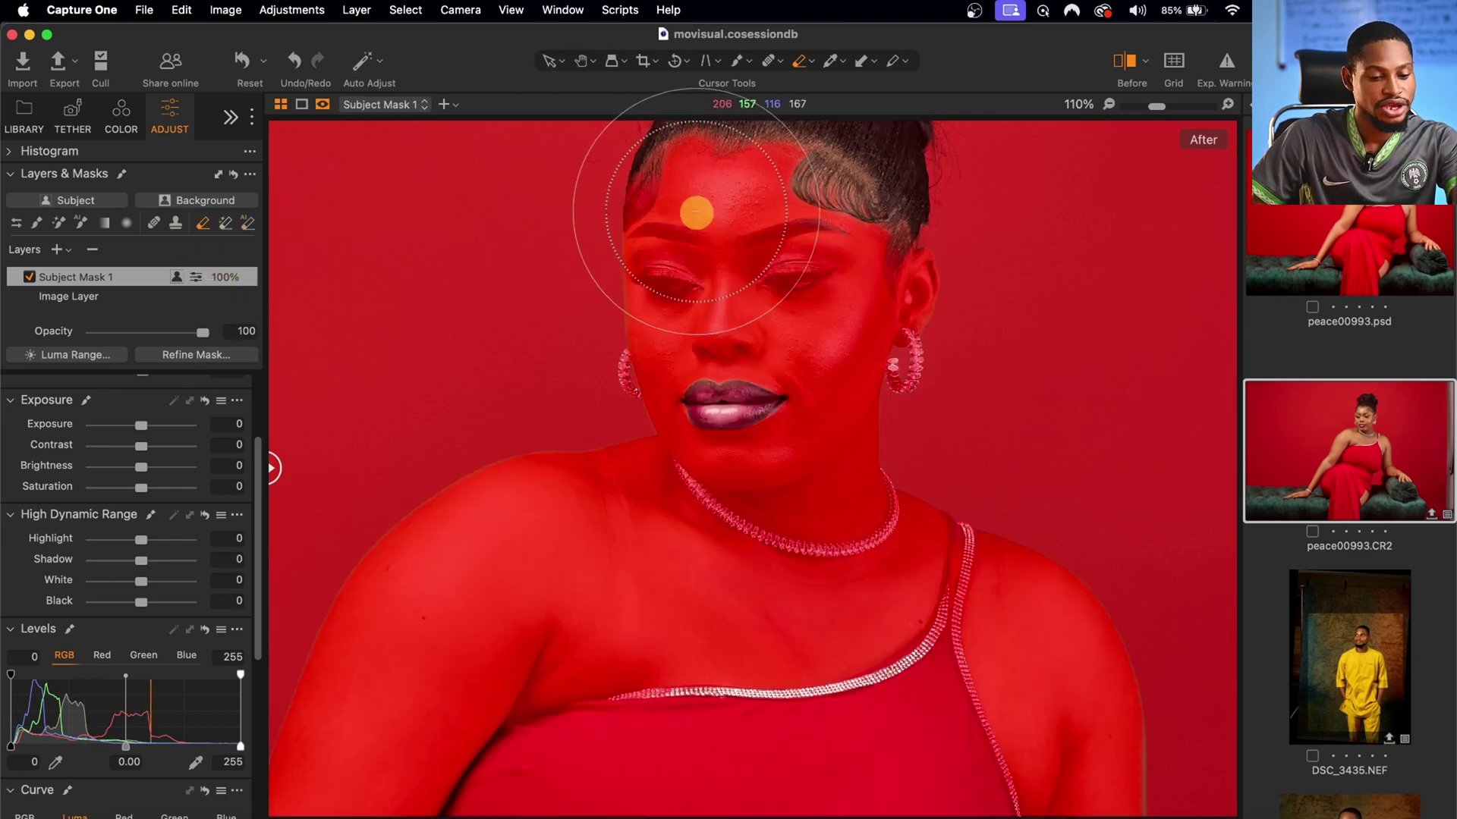
{"action": "key", "text": "bracketleft"}
{"action": "key", "text": "bracketleft"}
{"action": "key", "text": "bracketleft"}
{"action": "key", "text": "bracketleft"}
{"action": "key", "text": "bracketleft"}
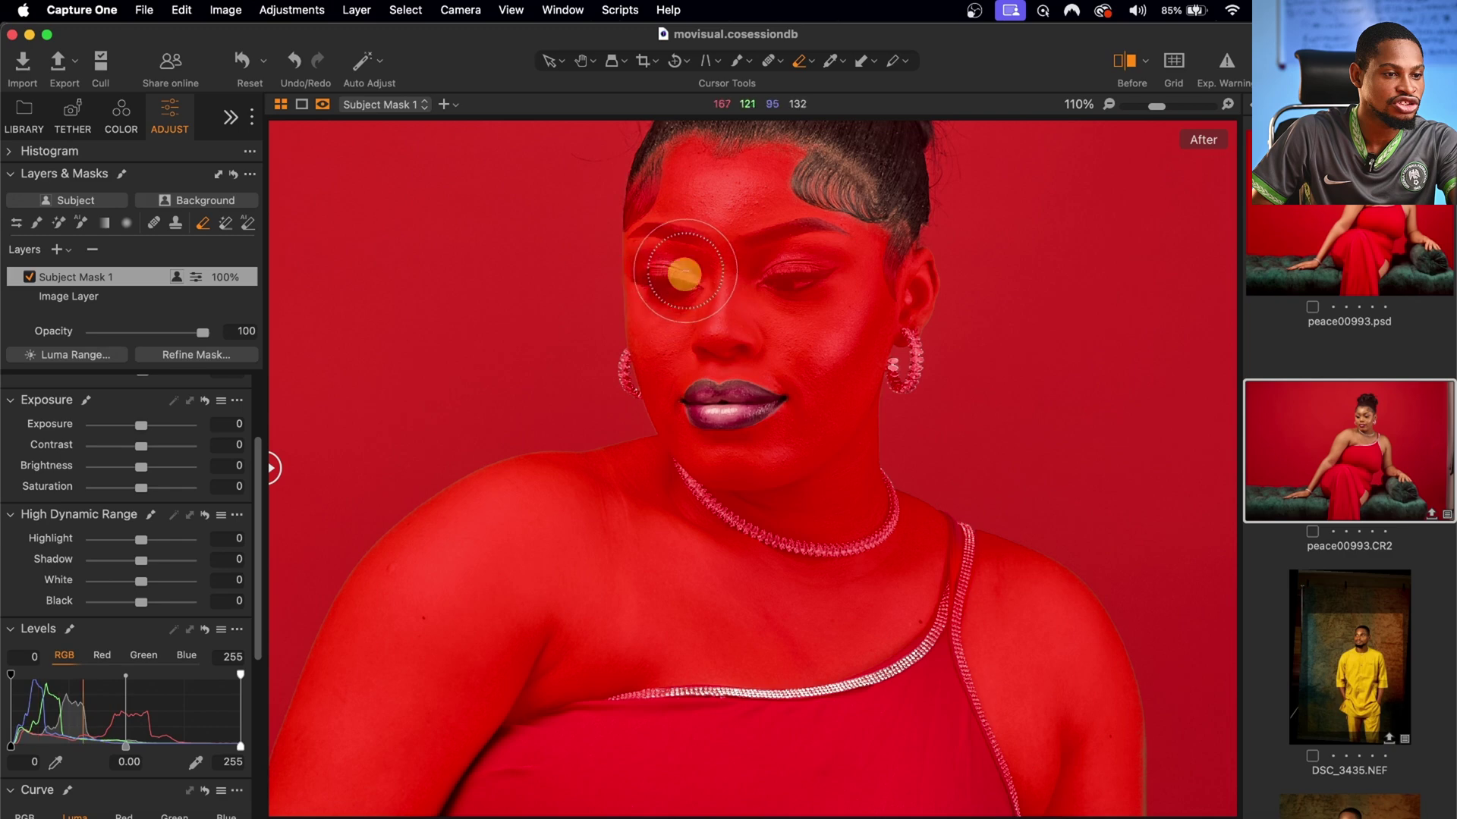
{"action": "key", "text": "bracketleft"}
{"action": "key", "text": "bracketleft"}
{"action": "left_click_drag", "start_coordinate": [660, 270], "coordinate": [693, 271]}
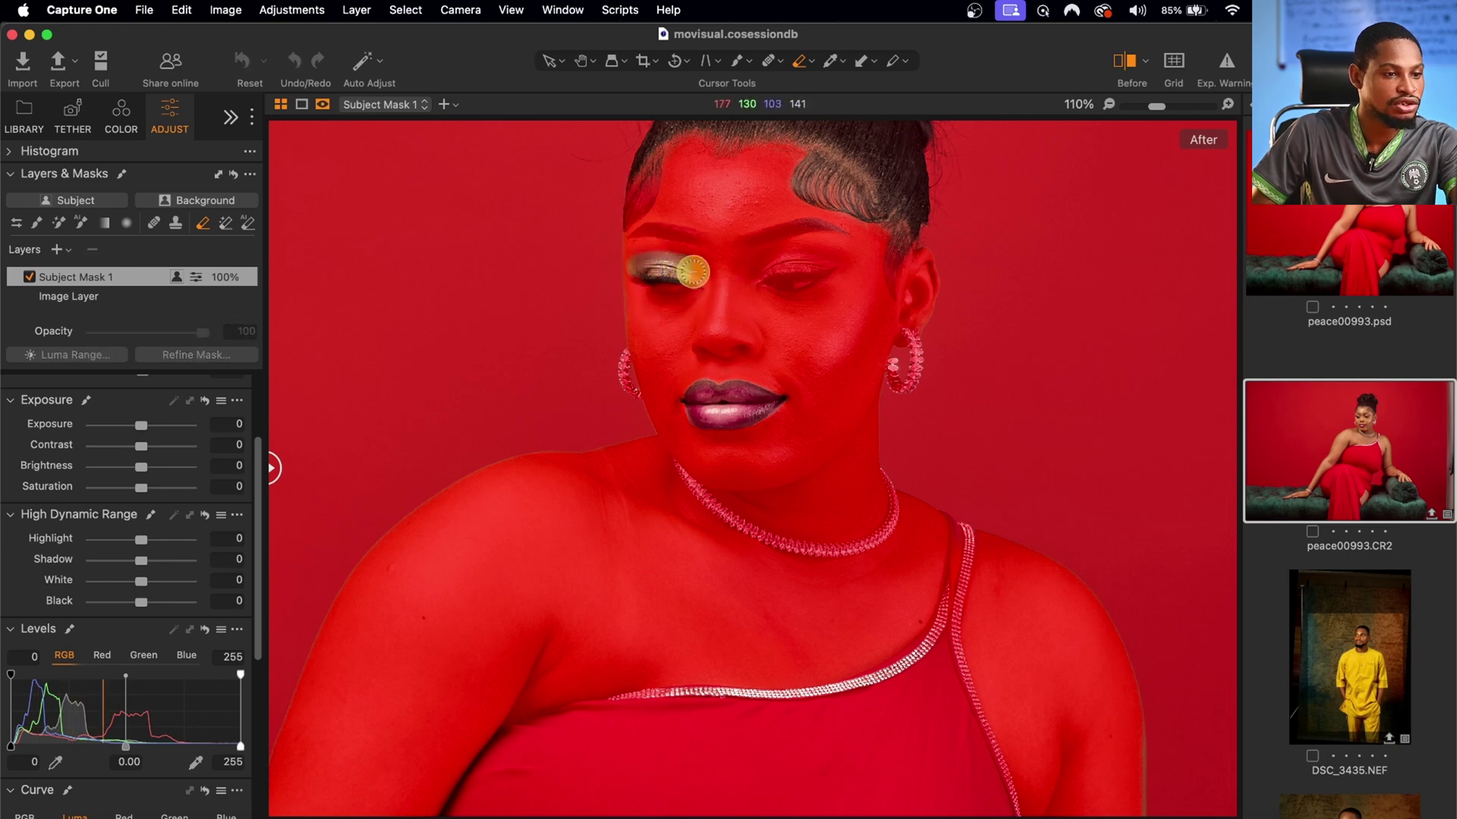
{"action": "mouse_move", "coordinate": [802, 253]}
{"action": "left_mouse_down"}
{"action": "mouse_move", "coordinate": [766, 281]}
{"action": "mouse_move", "coordinate": [824, 263]}
{"action": "mouse_move", "coordinate": [781, 272]}
{"action": "left_mouse_up"}
{"action": "left_click_drag", "start_coordinate": [921, 338], "coordinate": [915, 360]}
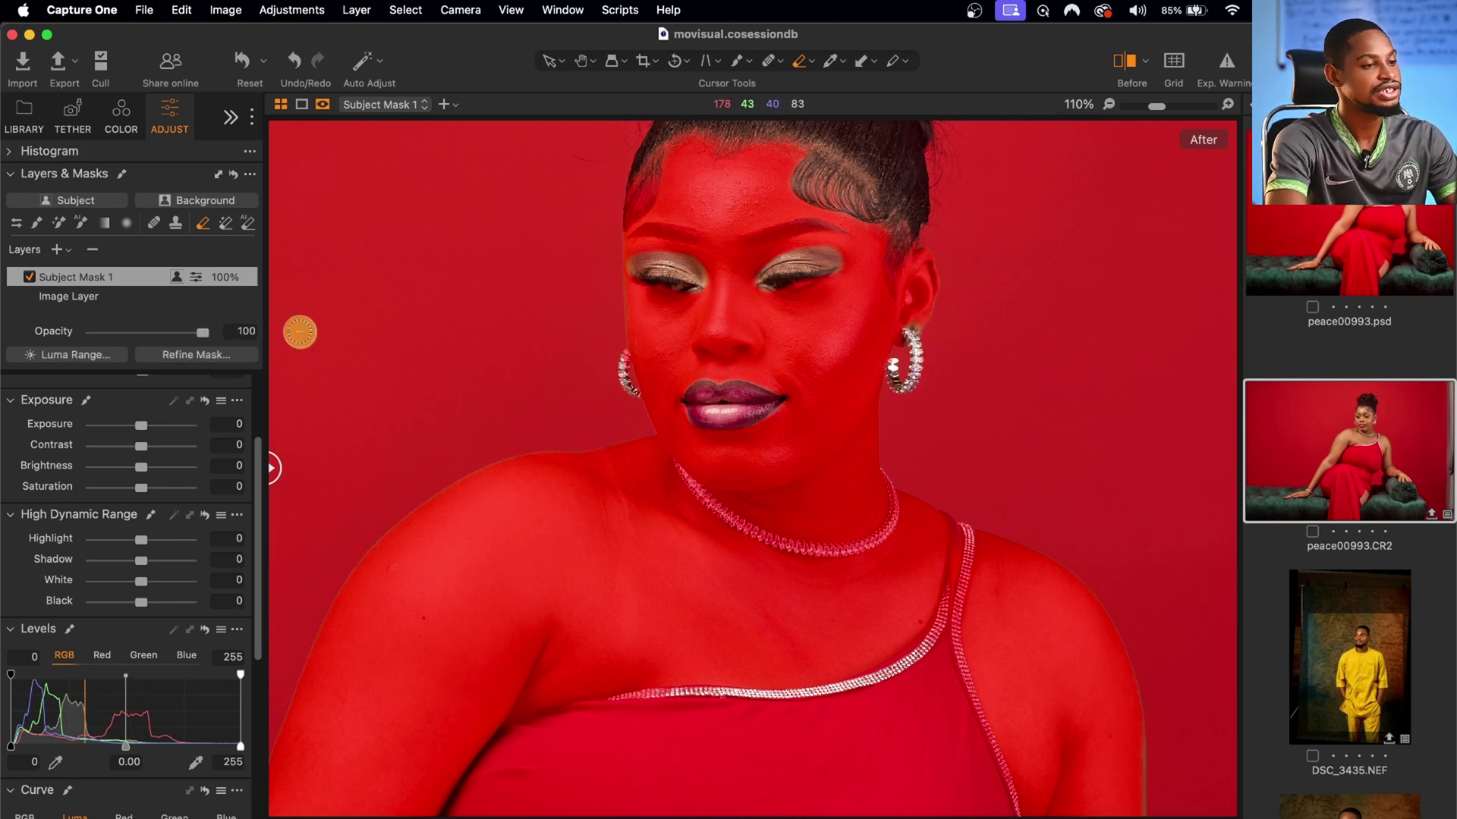
Step: Remove the necklace and the dress's jeweled trim from the subject mask with the AI eraser
{"action": "left_click", "coordinate": [248, 223]}
{"action": "left_click_drag", "start_coordinate": [789, 535], "coordinate": [836, 545]}
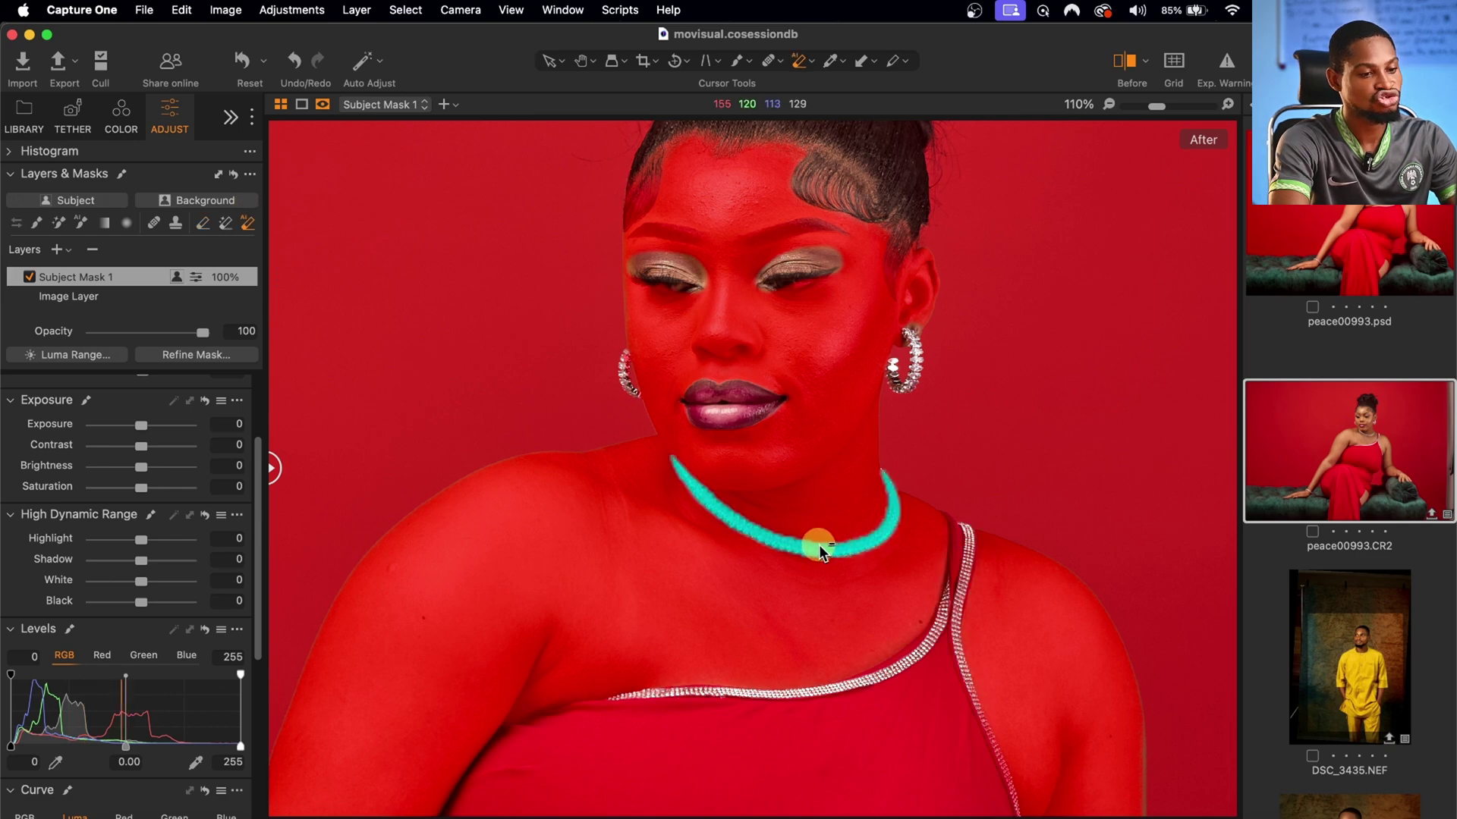
{"action": "key", "text": "super+0"}
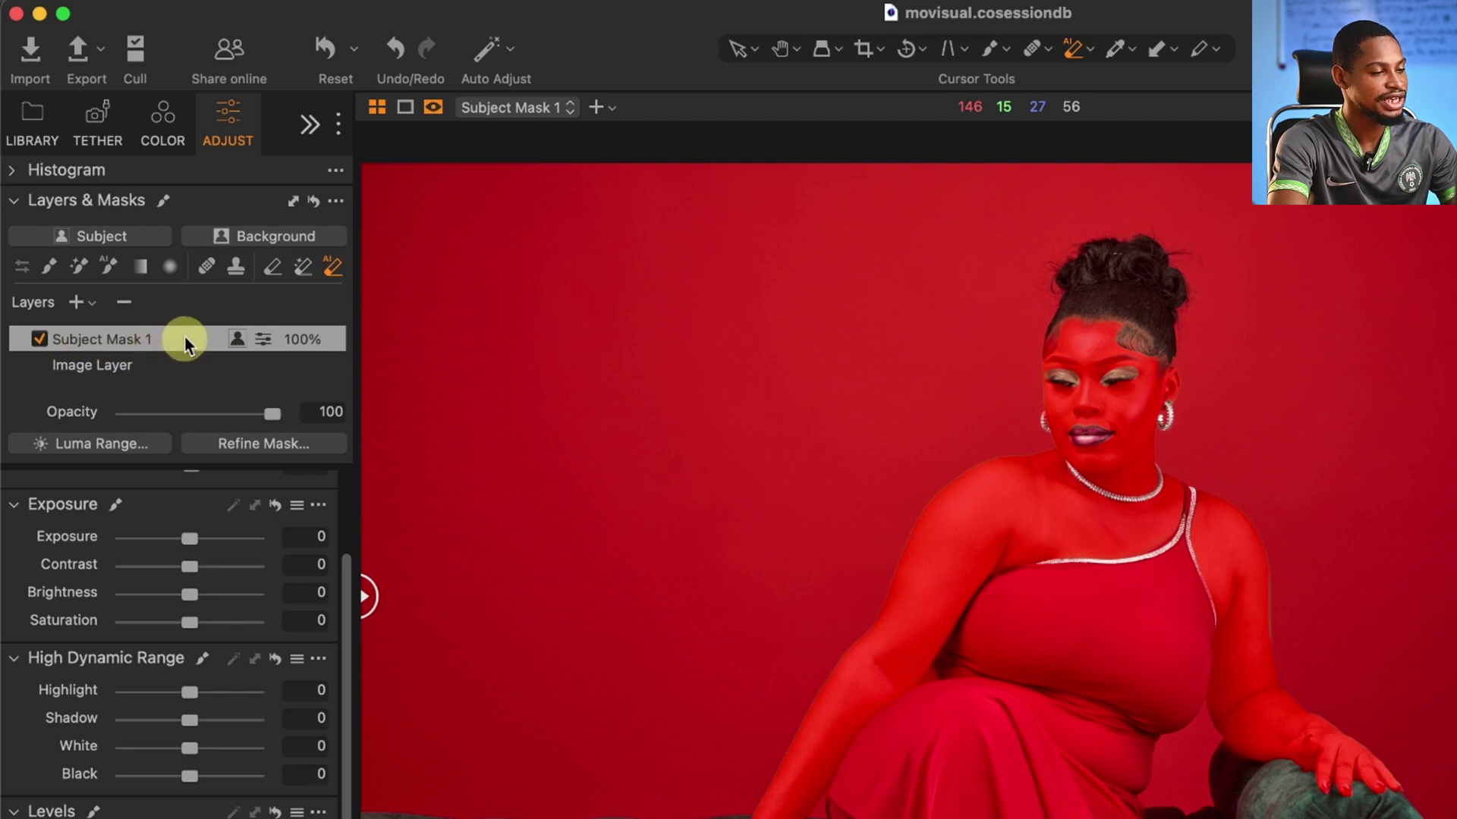
Step: Refine Subject Mask 1 with a radius of 78 and hide the mask overlay
{"action": "right_click", "coordinate": [184, 337]}
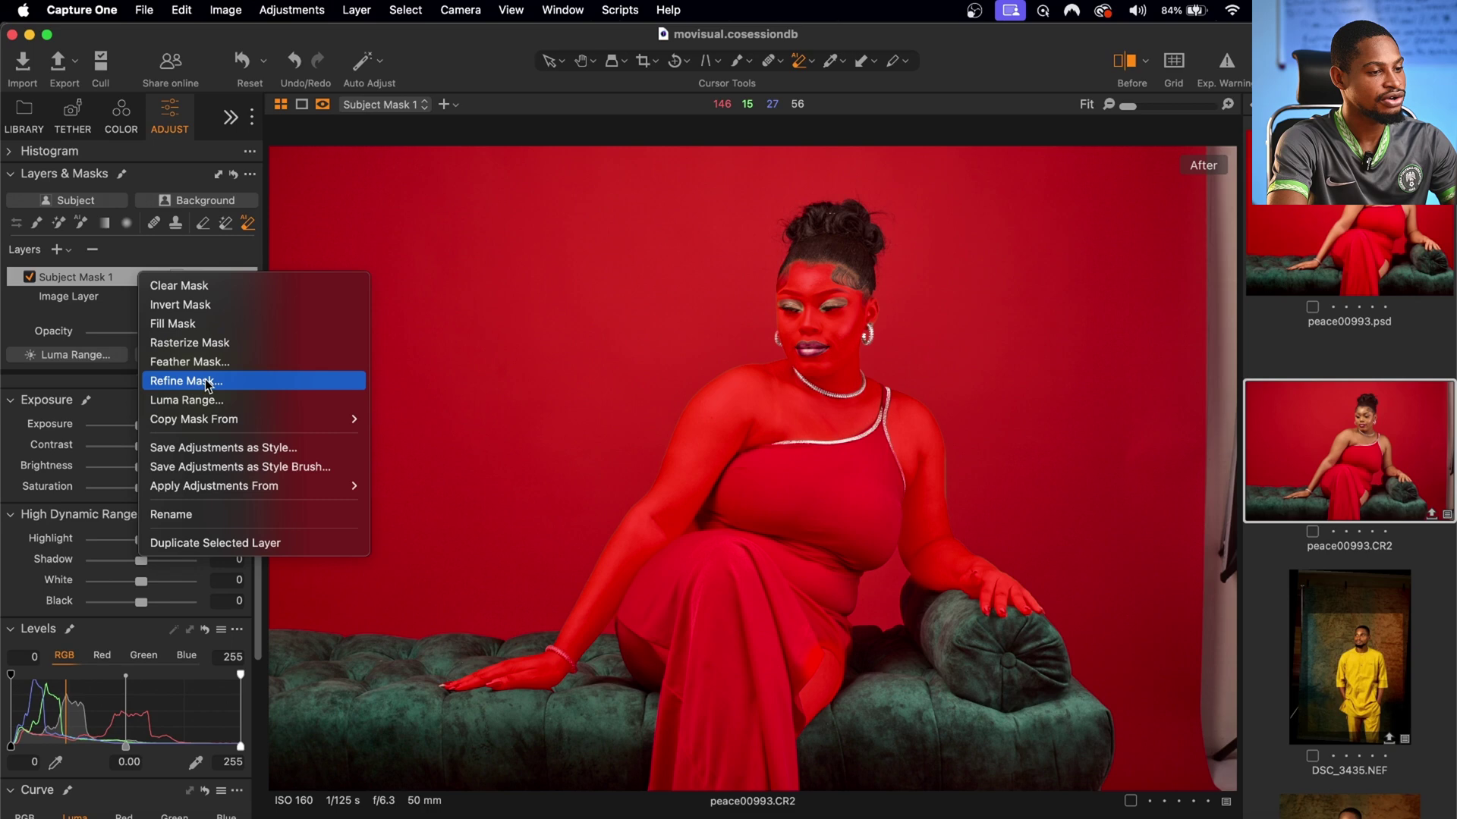
{"action": "left_click", "coordinate": [244, 478]}
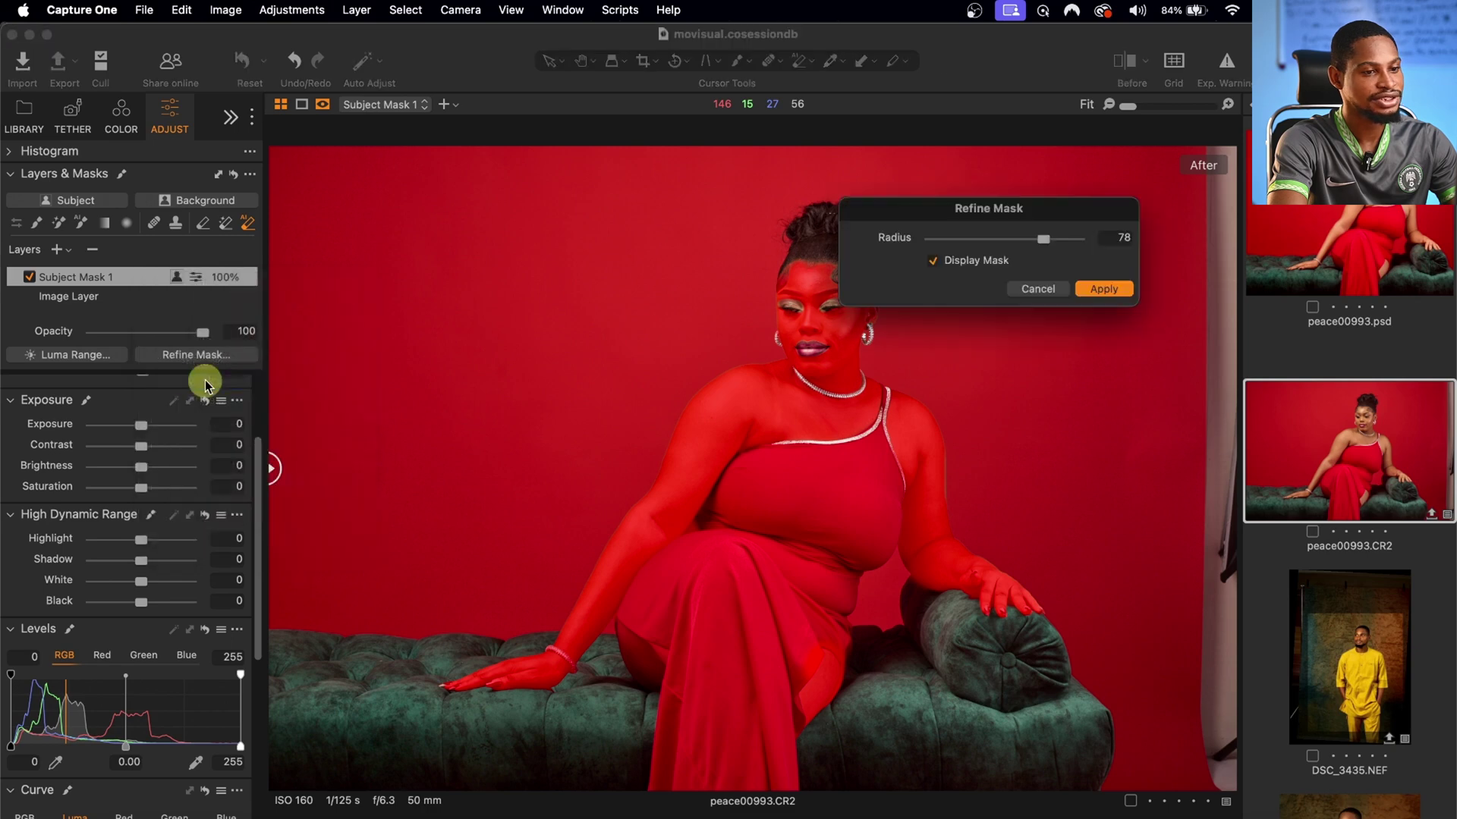
{"action": "left_click", "coordinate": [1102, 291]}
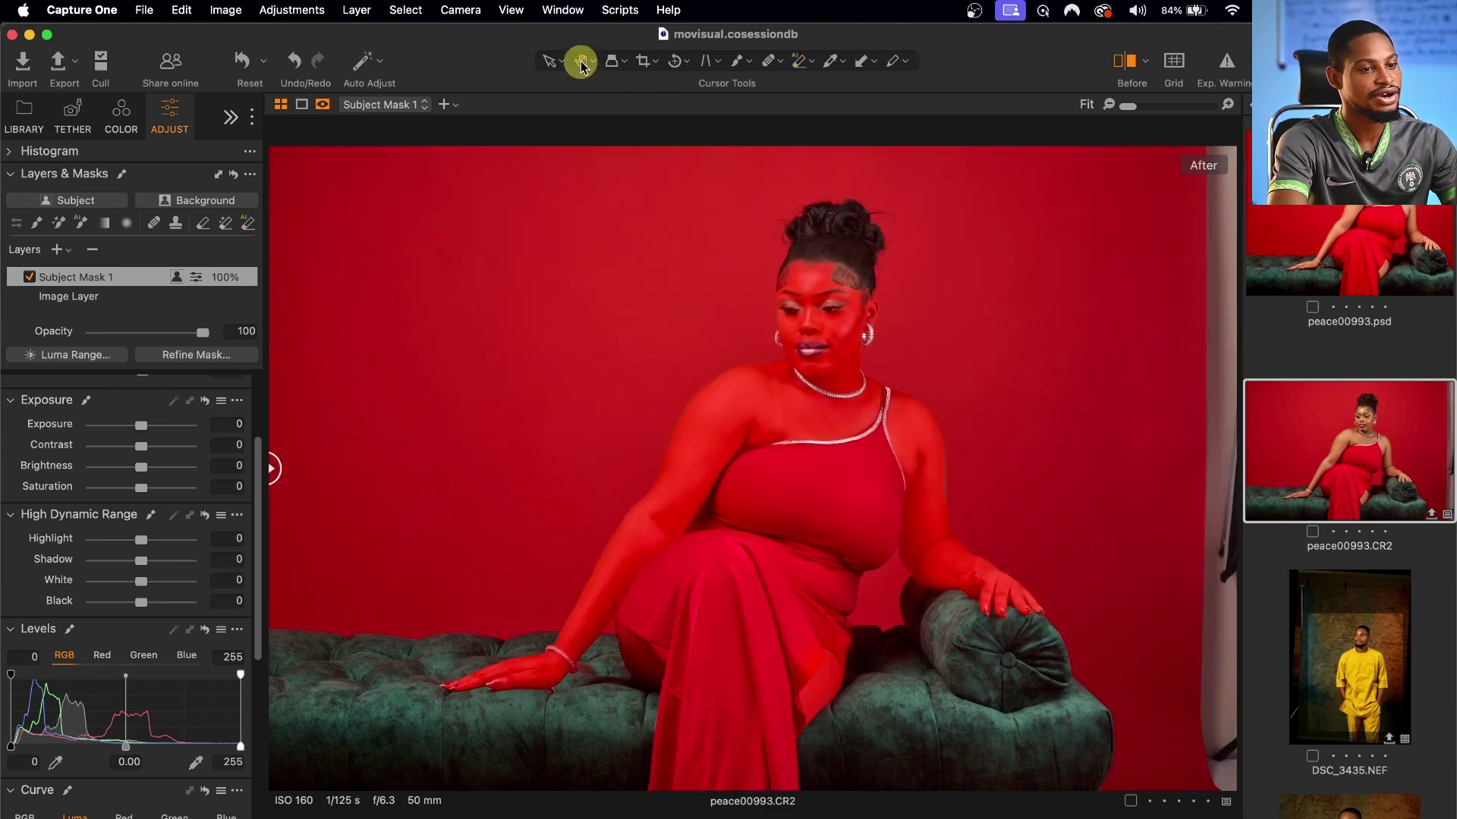
{"action": "left_click", "coordinate": [581, 62]}
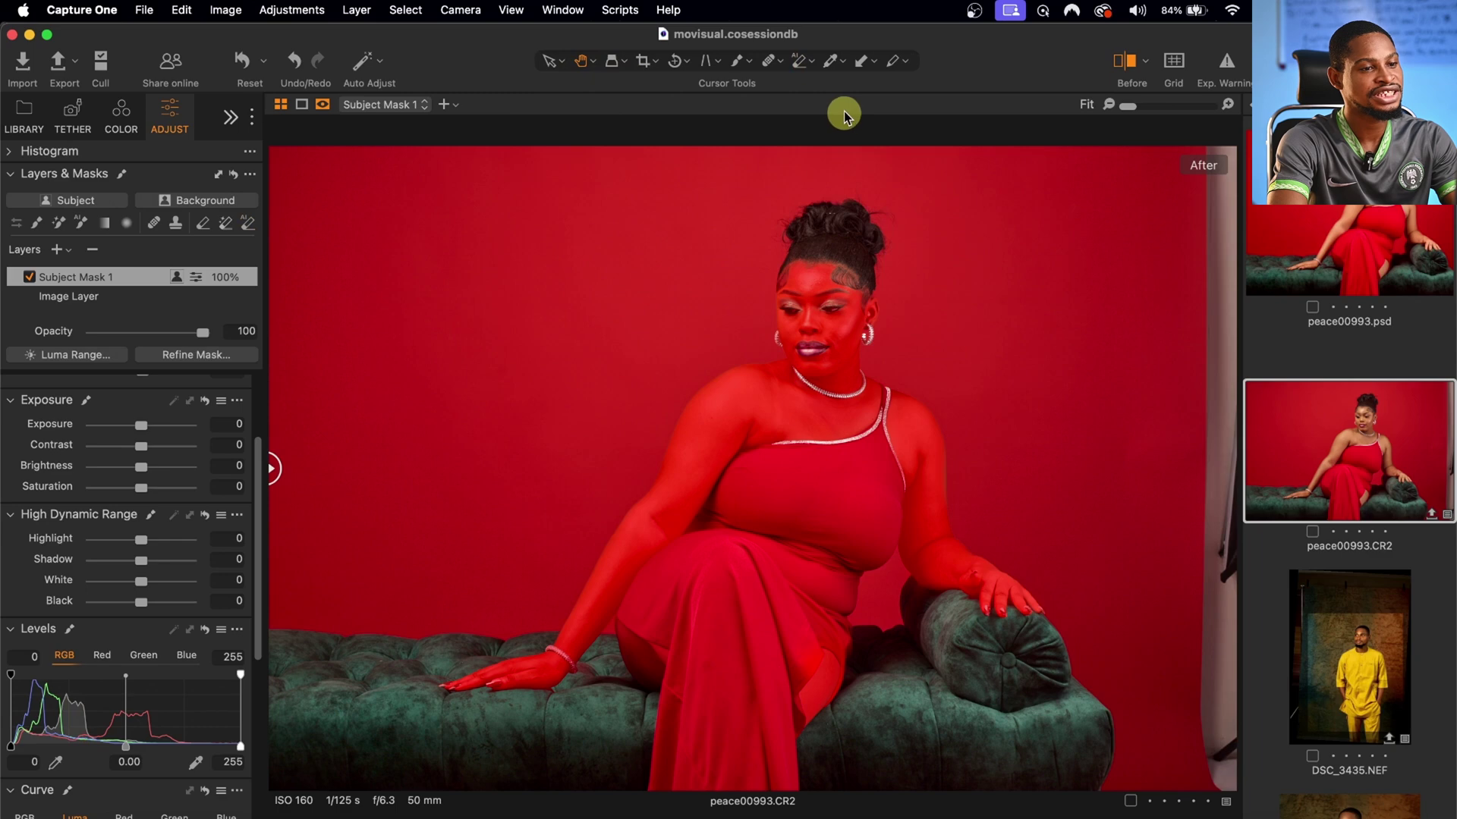
{"action": "key", "text": "m"}
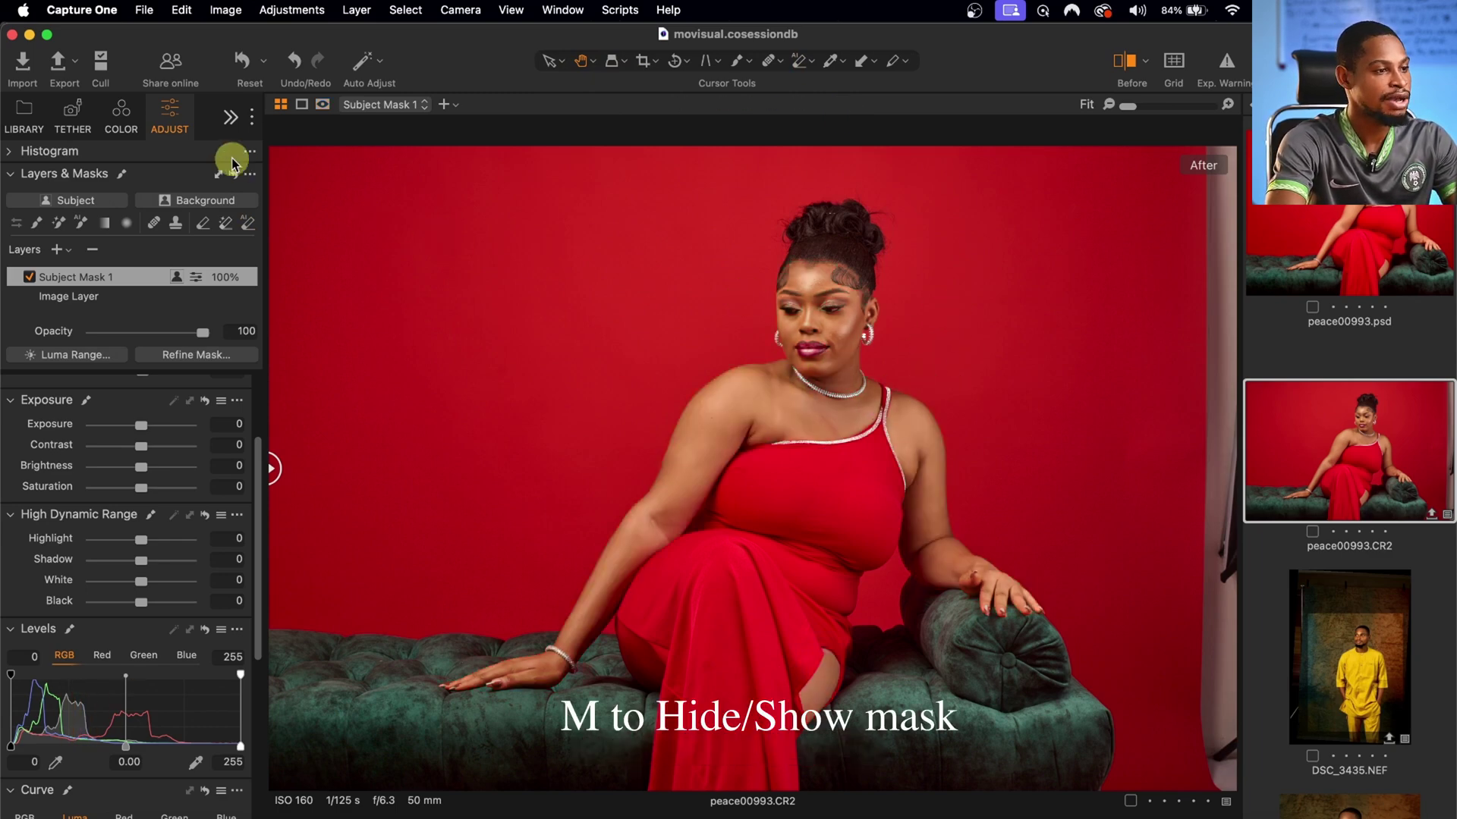
Step: Sample the skin on the woman's upper arm as the reference color for the Color Editor's Skin Tone adjustment
{"action": "left_click", "coordinate": [118, 124]}
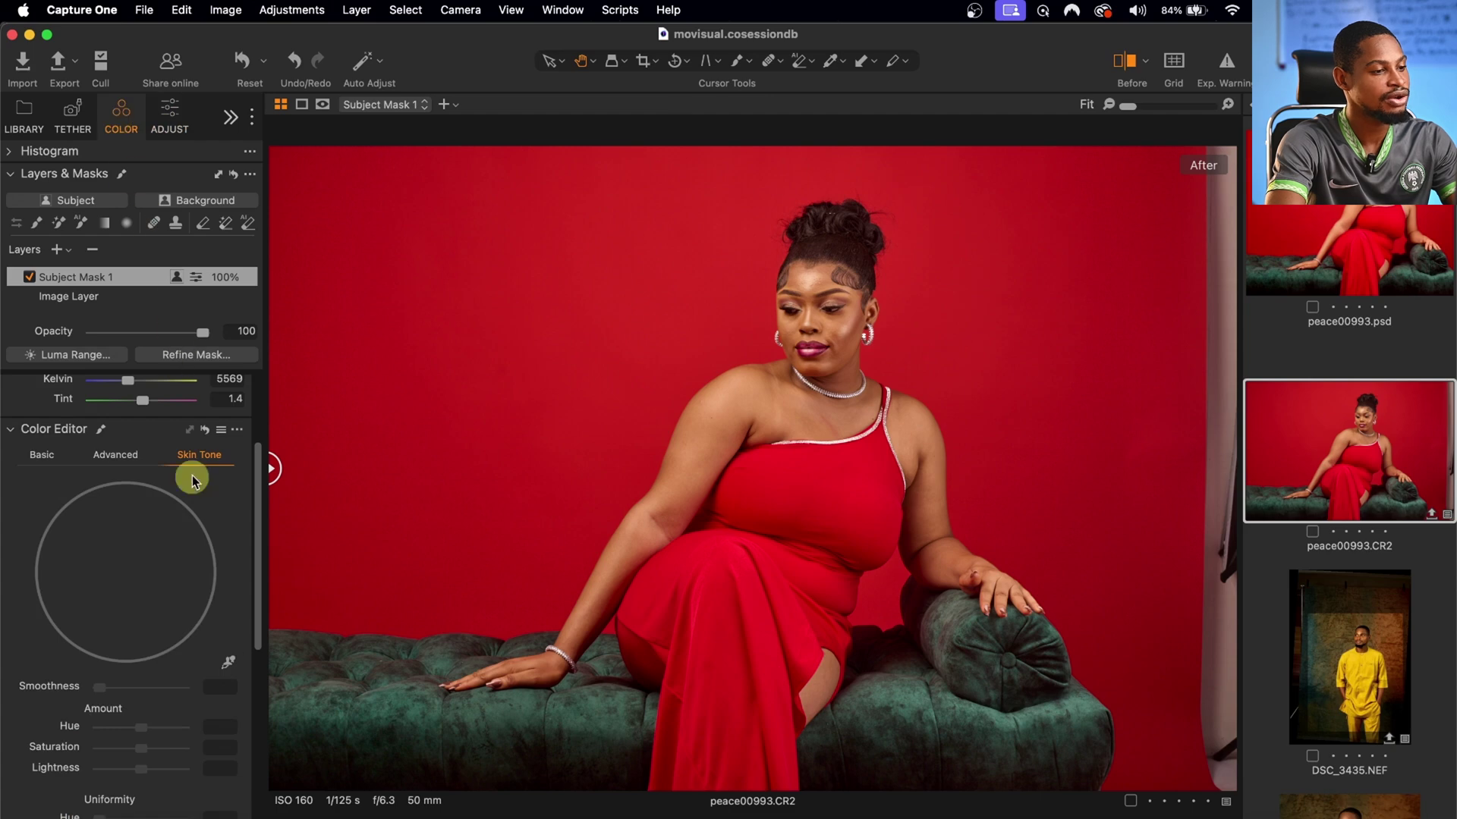
{"action": "scroll", "coordinate": [203, 531], "scroll_direction": "down", "scroll_amount": 2}
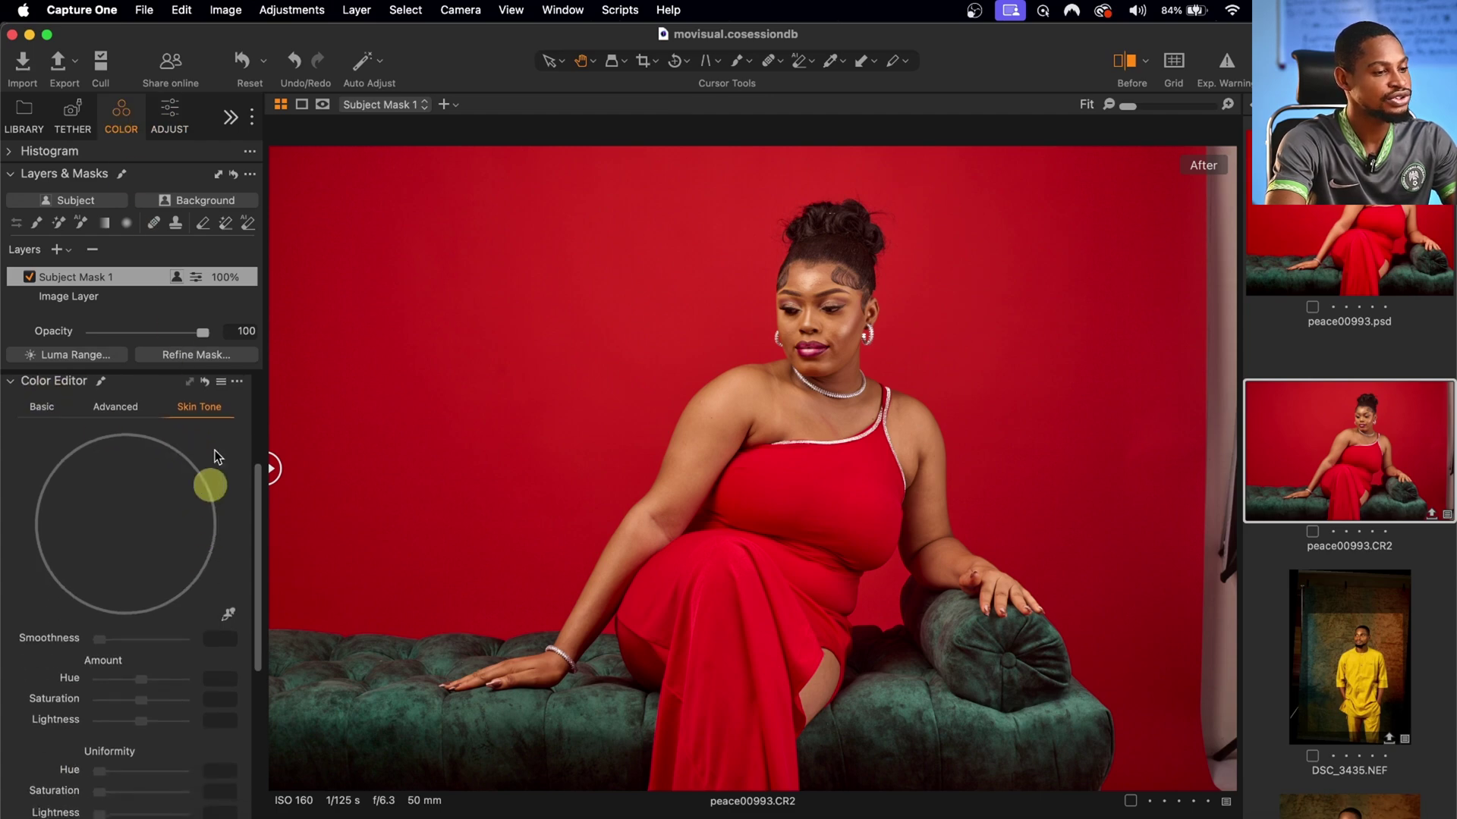
{"action": "left_click", "coordinate": [230, 620]}
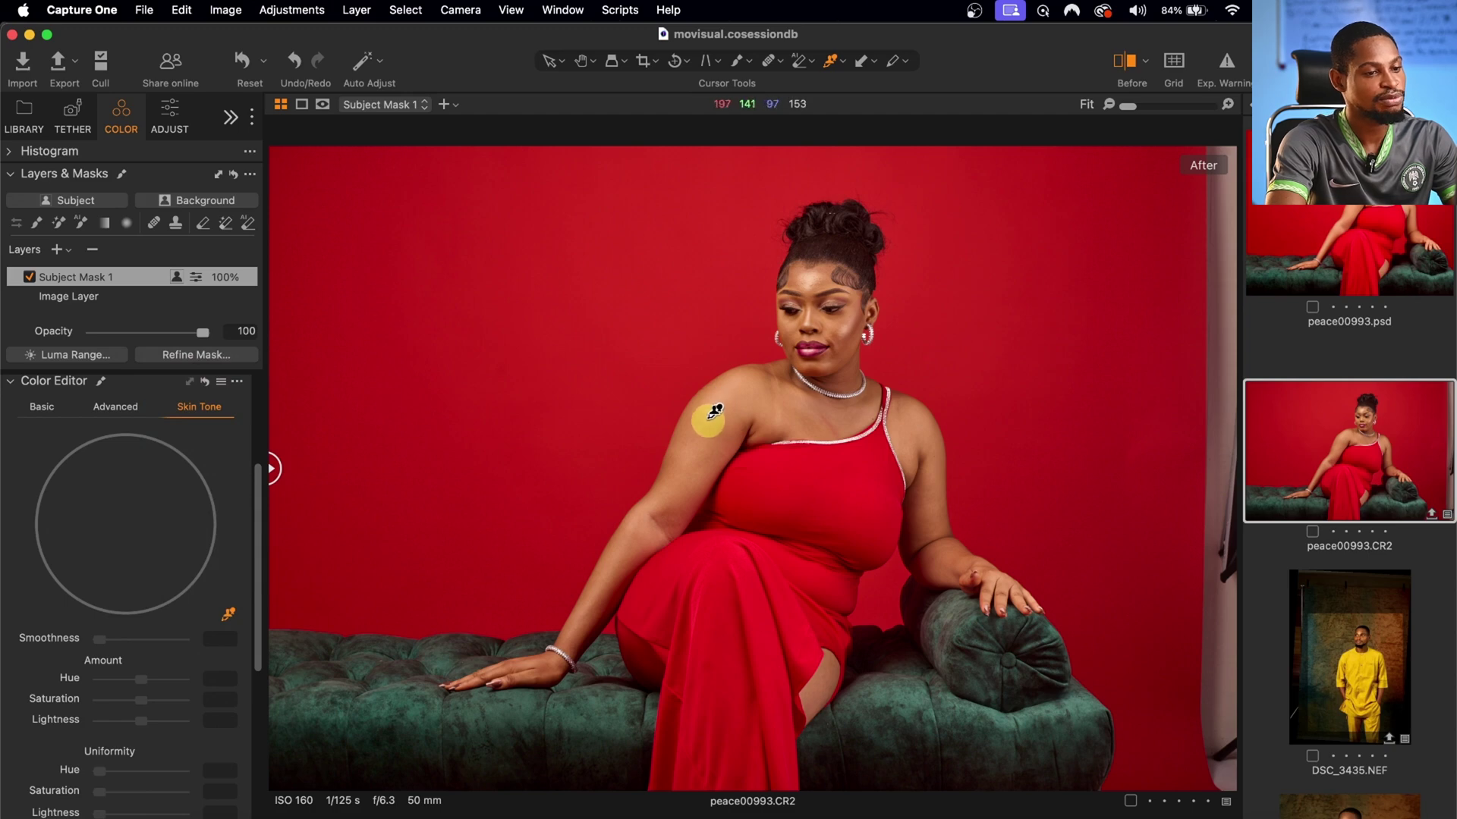
{"action": "left_click", "coordinate": [713, 412]}
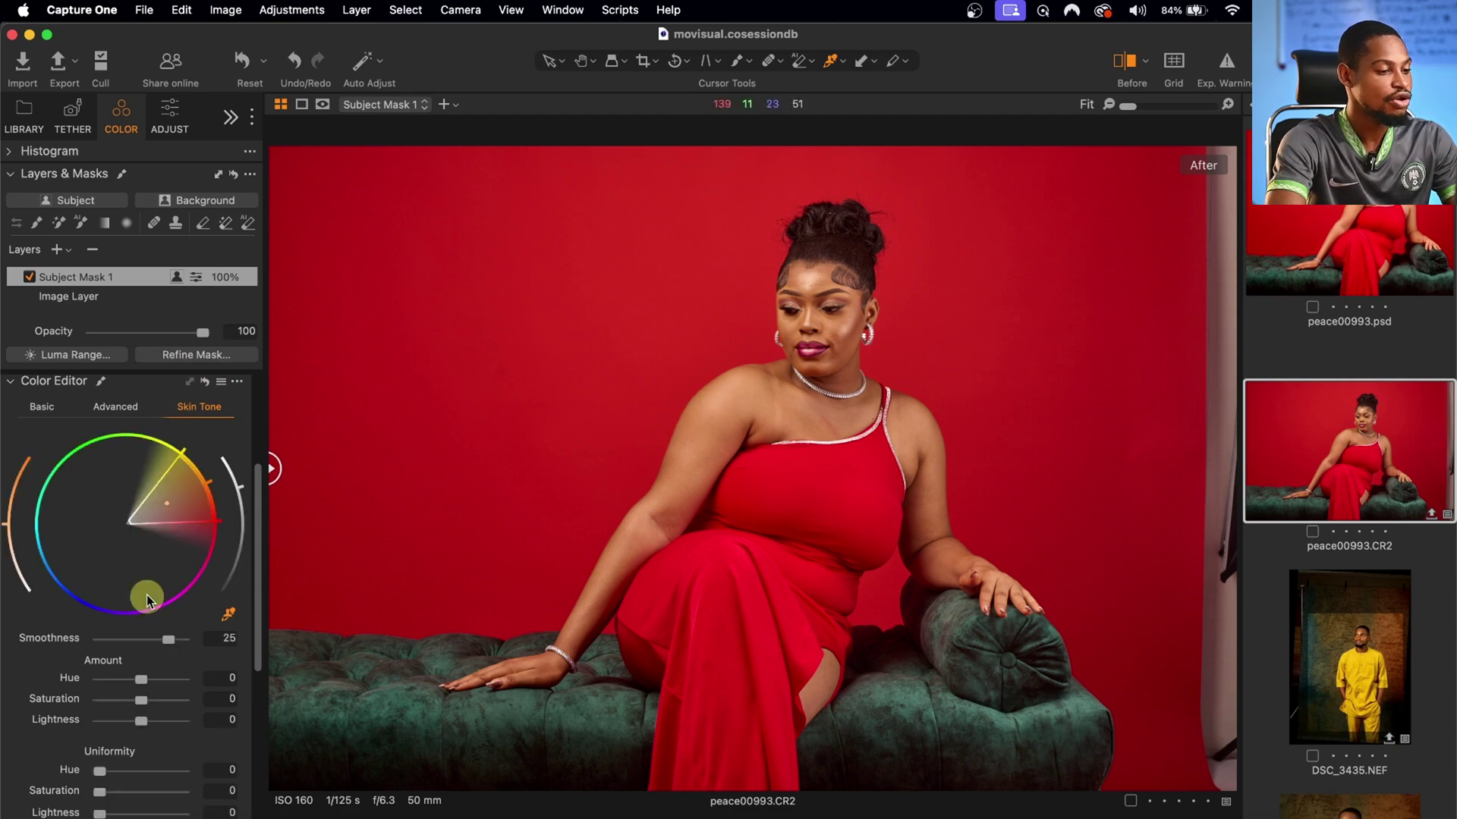
Step: Set the Skin Tone uniformity to Hue 45.8 and Saturation 48.1 and the Lightness amount to 1.6, and compare before and after
{"action": "scroll", "coordinate": [162, 699], "scroll_direction": "down", "scroll_amount": 3}
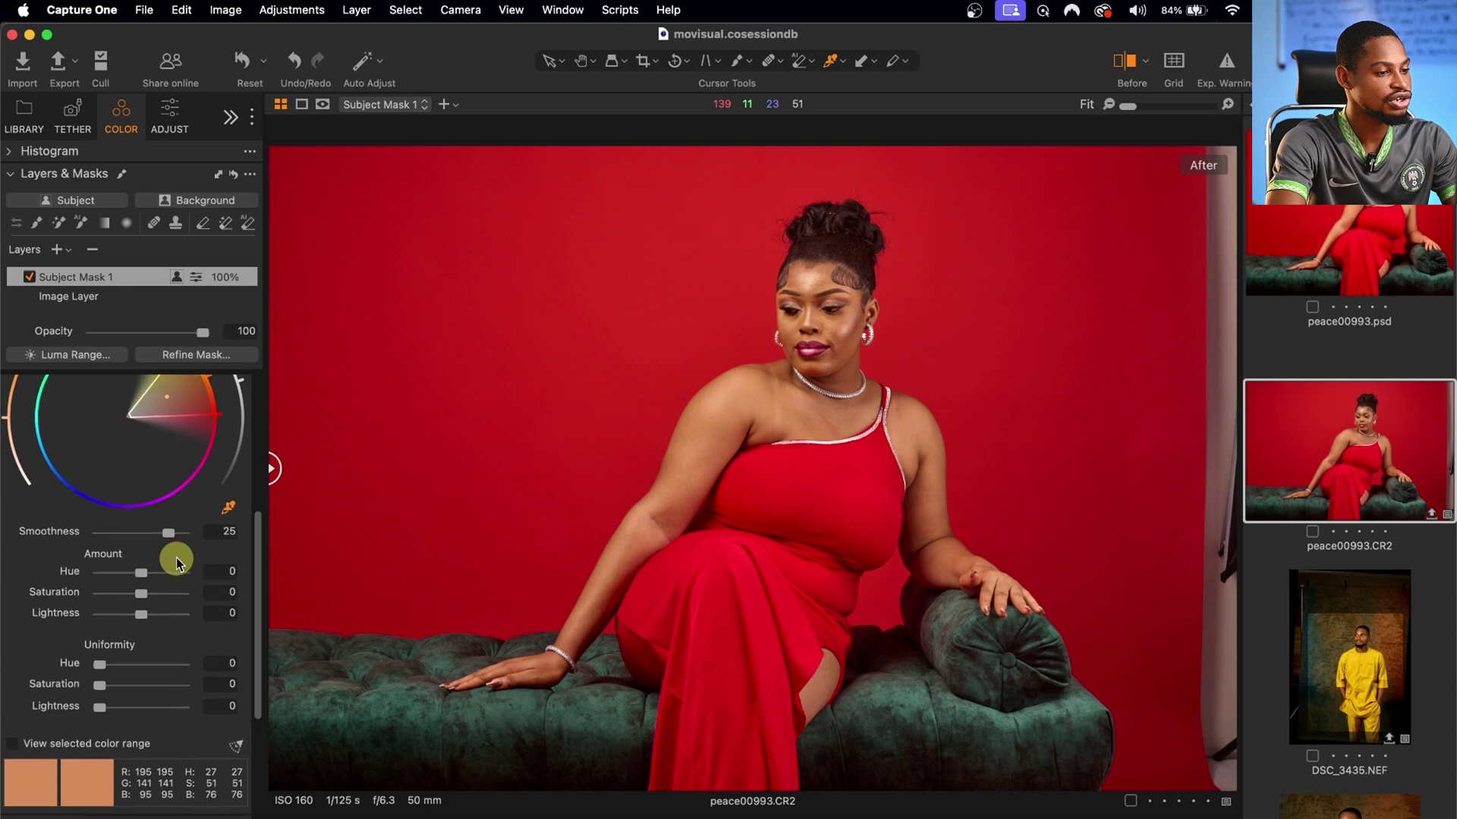
{"action": "scroll", "coordinate": [152, 584], "scroll_direction": "down", "scroll_amount": 1}
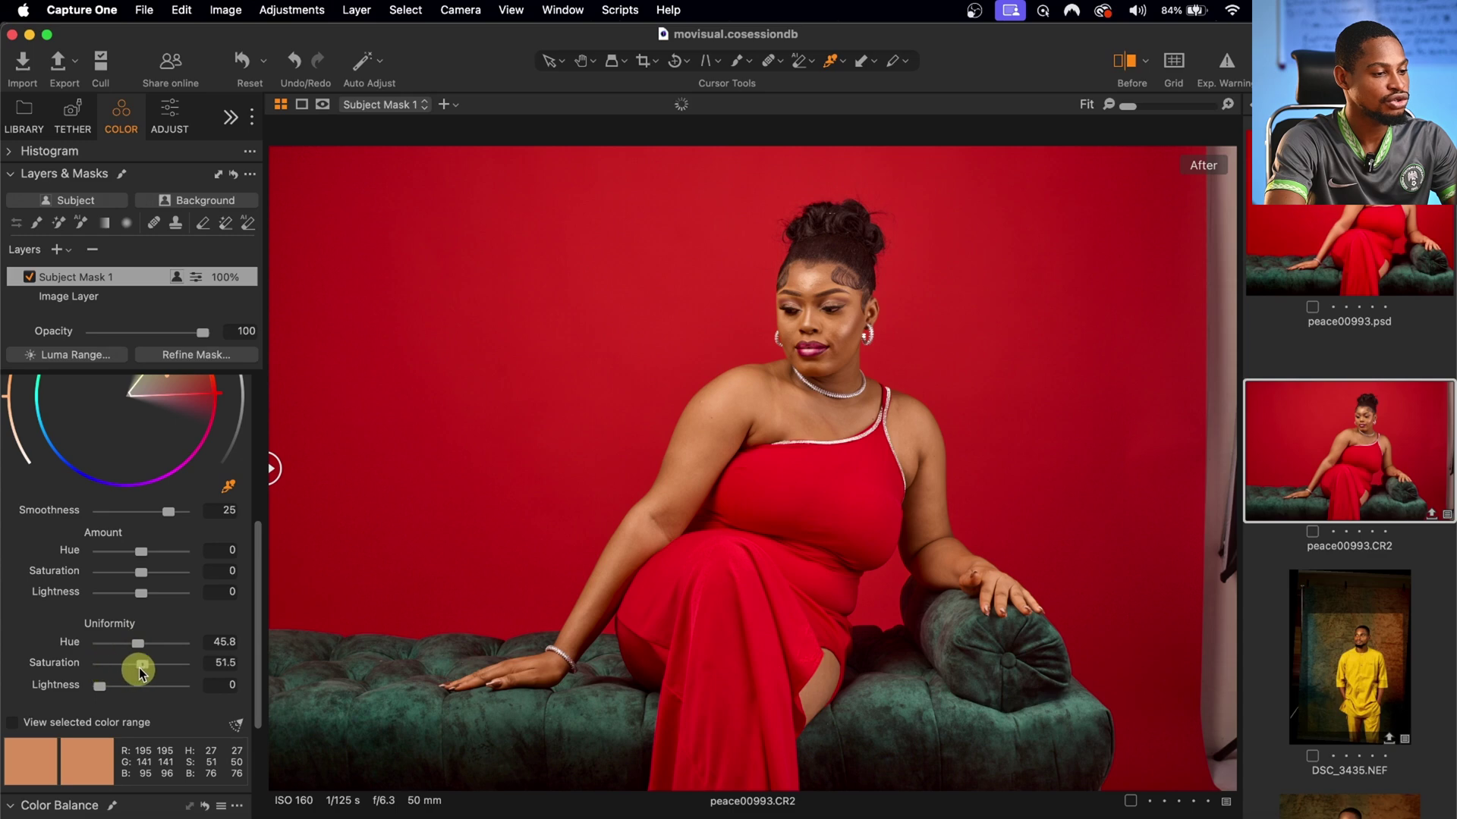
{"action": "left_click_drag", "start_coordinate": [138, 673], "coordinate": [135, 639]}
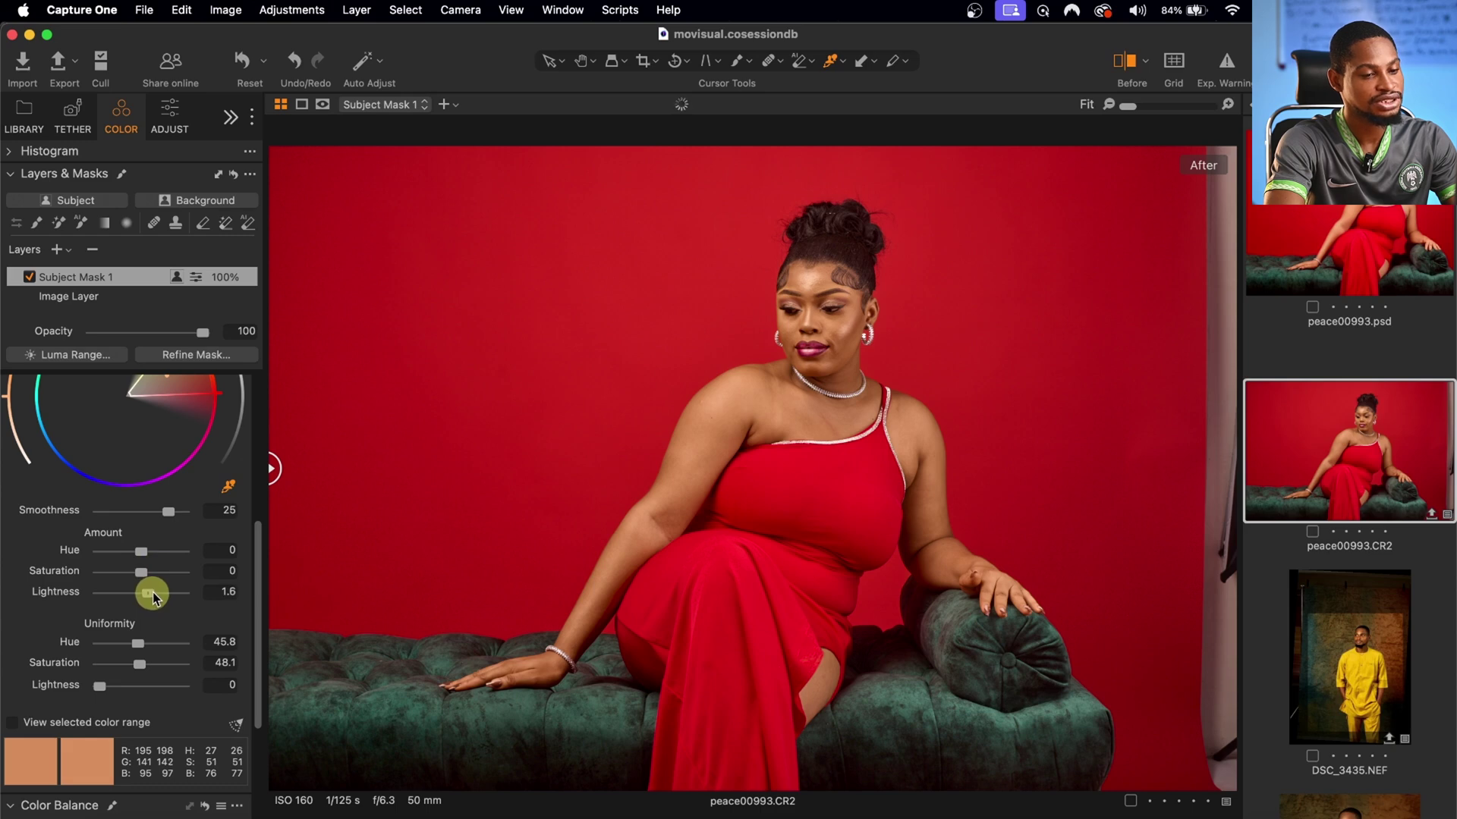
{"action": "left_click_drag", "start_coordinate": [274, 470], "coordinate": [1230, 468]}
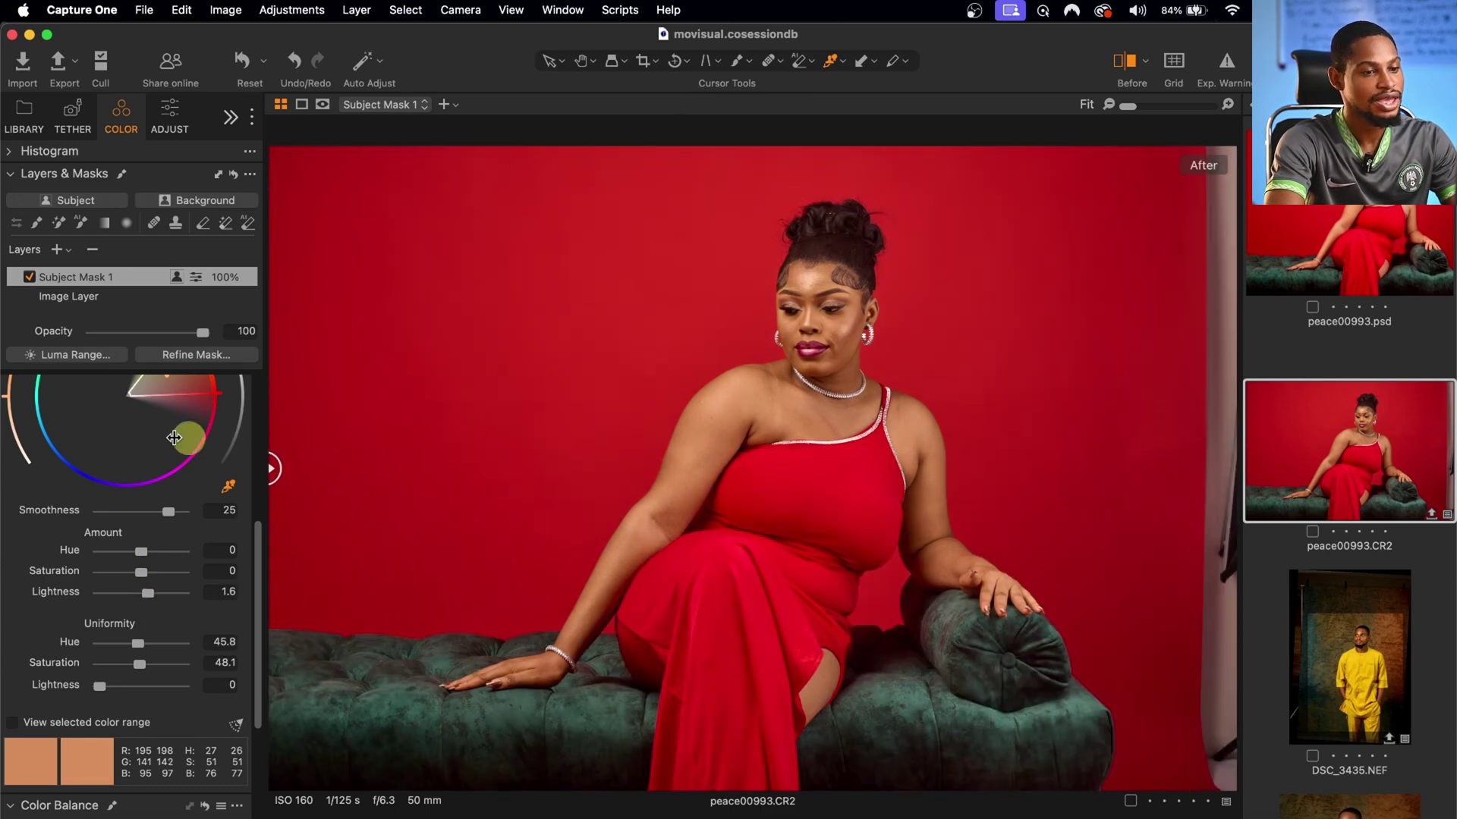
{"action": "left_click_drag", "start_coordinate": [274, 447], "coordinate": [179, 380]}
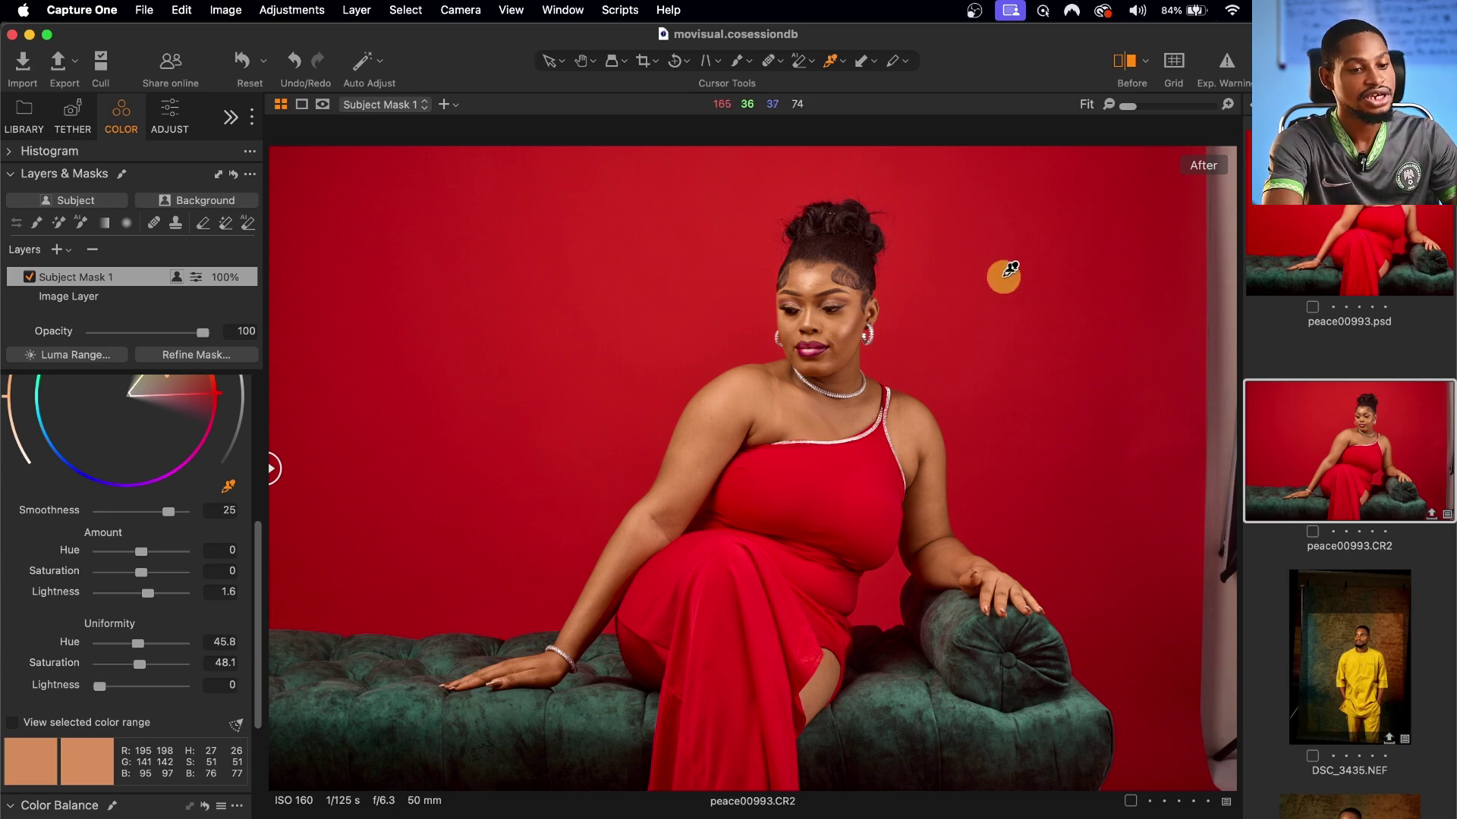
Step: Send peace00993.CR2 to Adobe Photoshop 2024 for editing as a 16-bit PSD in Adobe RGB (1998) at 300 px/in and 100% scale
{"action": "right_click", "coordinate": [1357, 439]}
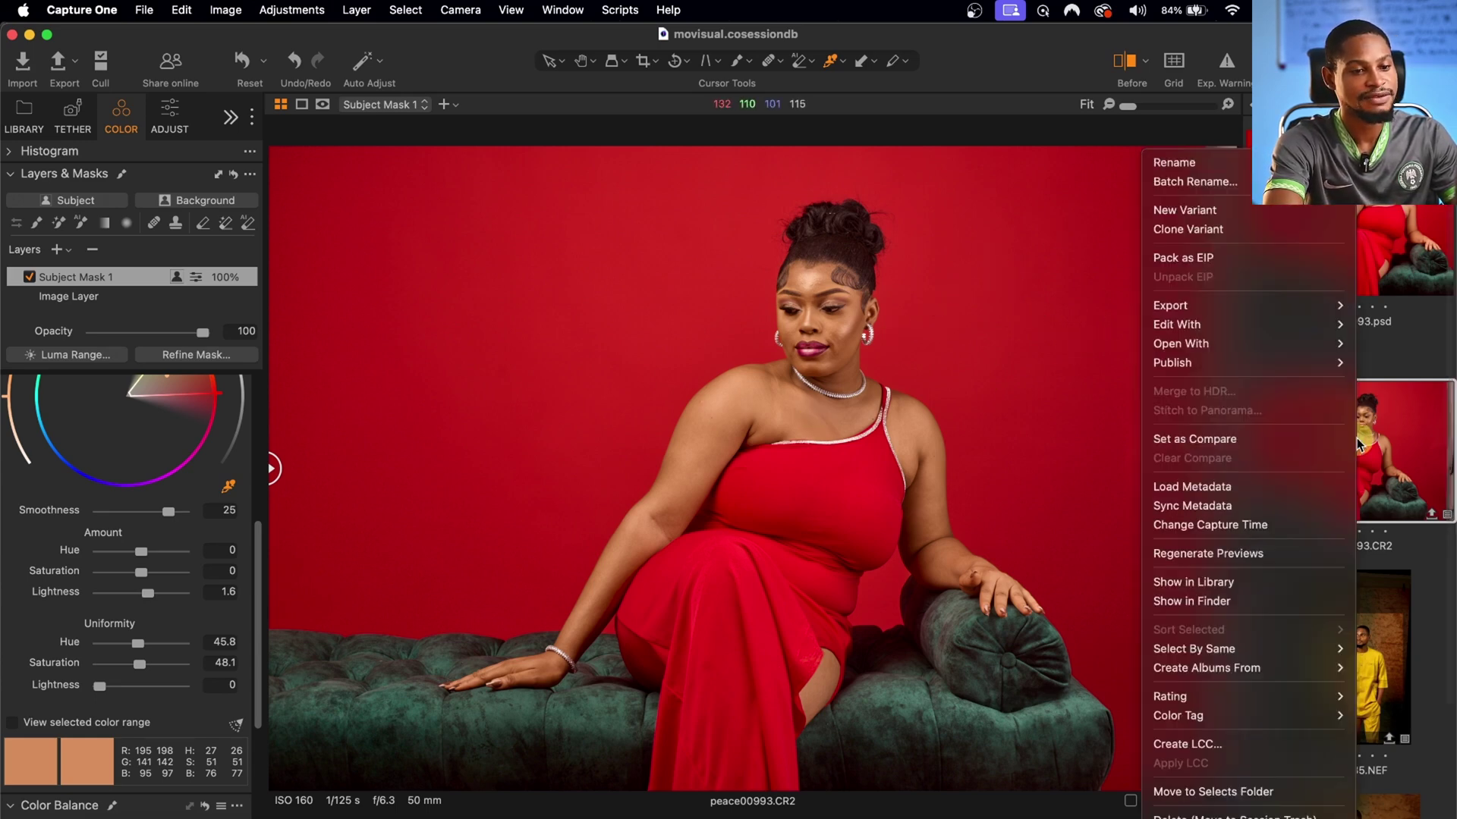
{"action": "mouse_move", "coordinate": [1225, 326]}
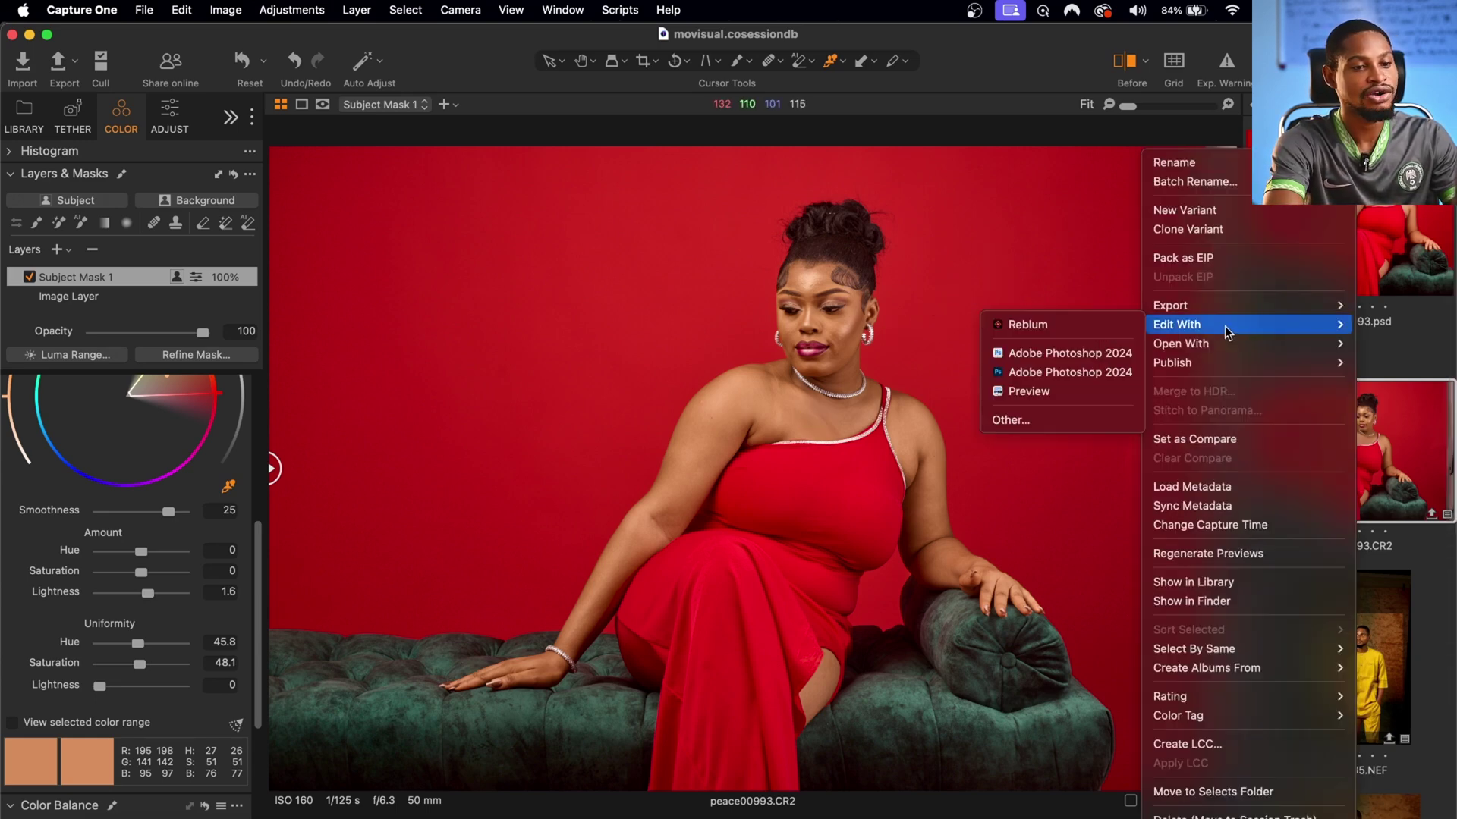
{"action": "left_click", "coordinate": [1030, 371]}
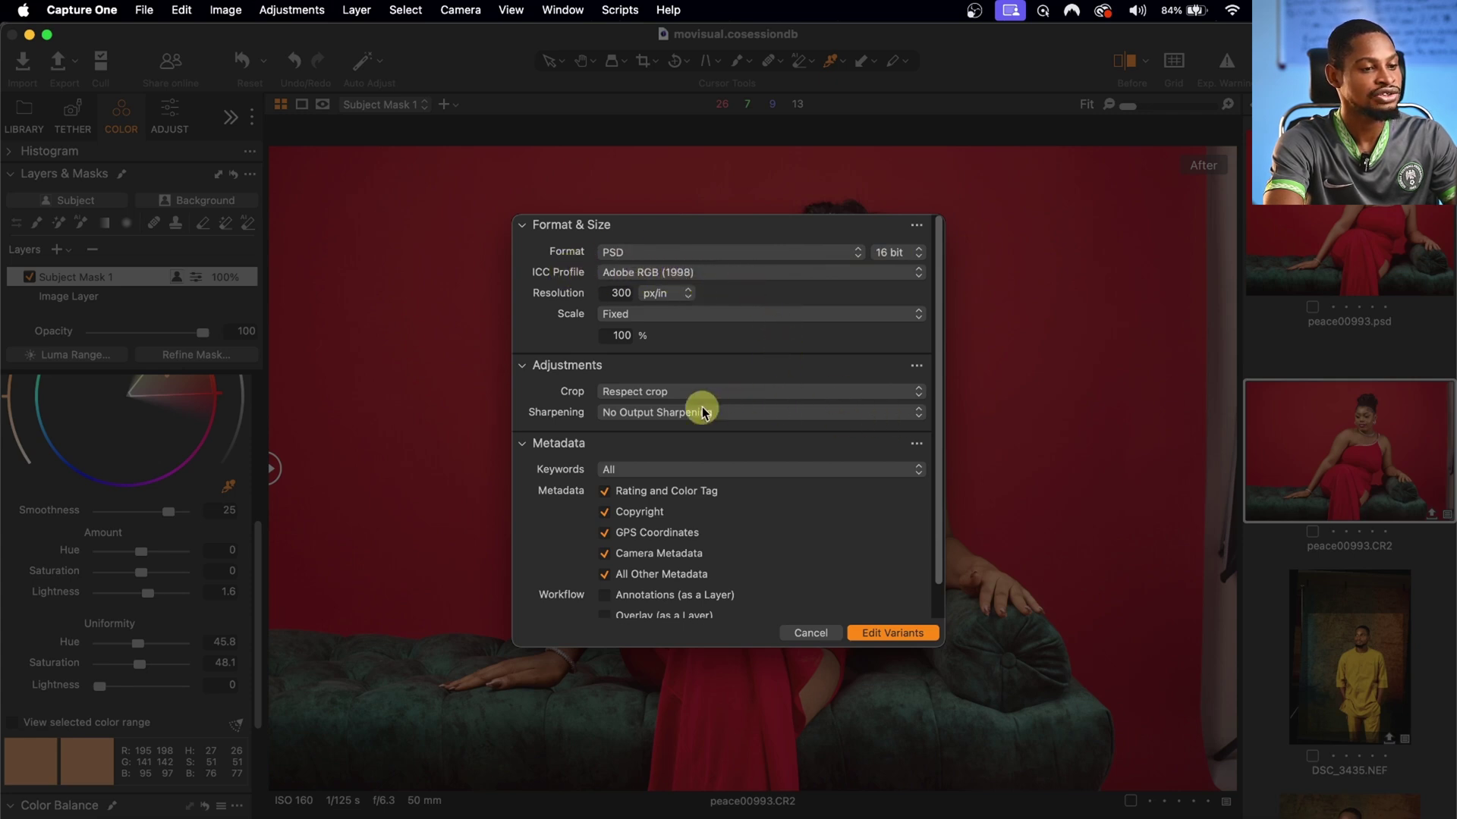
{"action": "scroll", "coordinate": [704, 523], "scroll_direction": "down", "scroll_amount": 2}
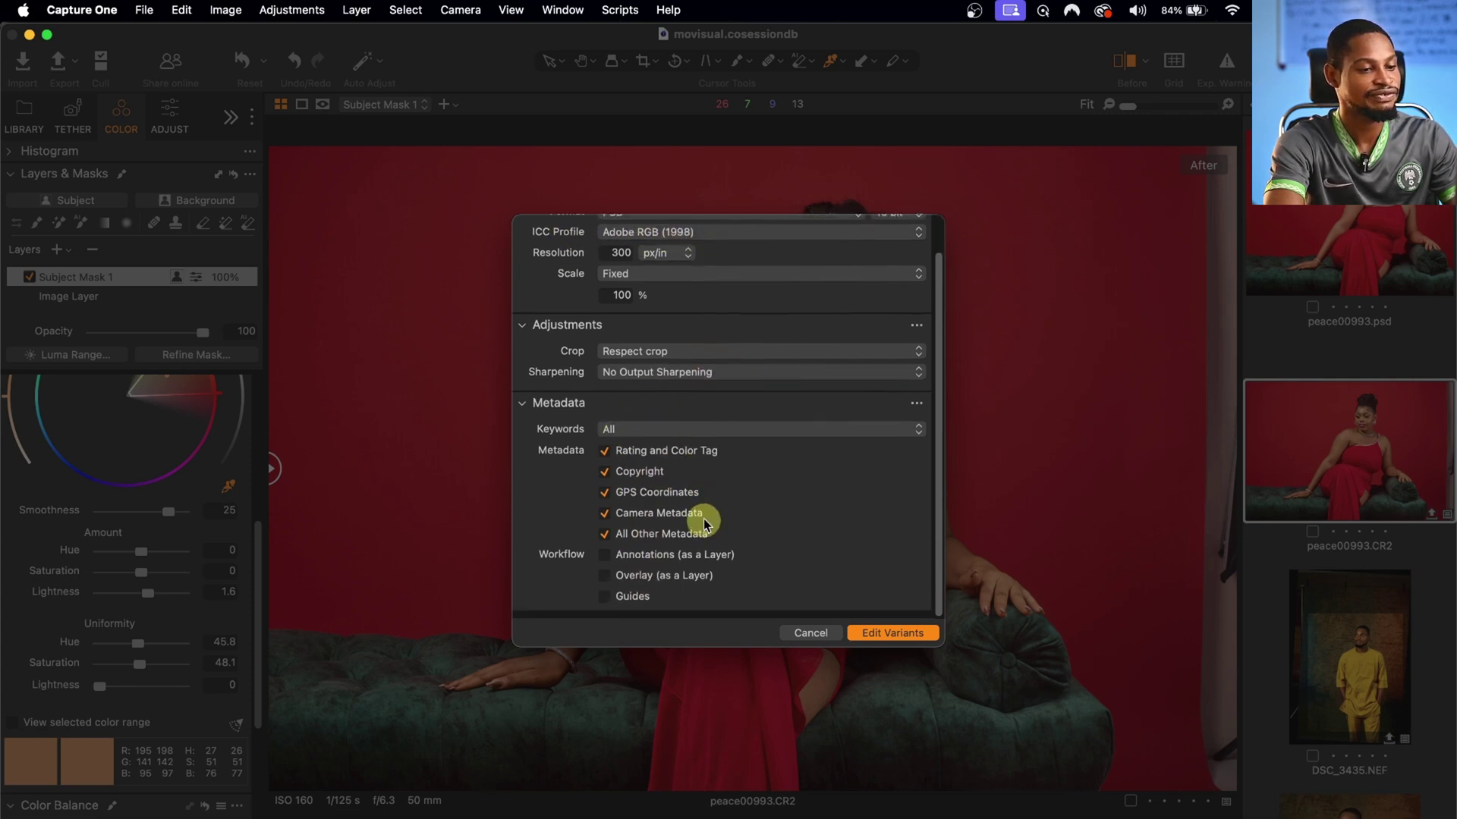
{"action": "left_click", "coordinate": [893, 632]}
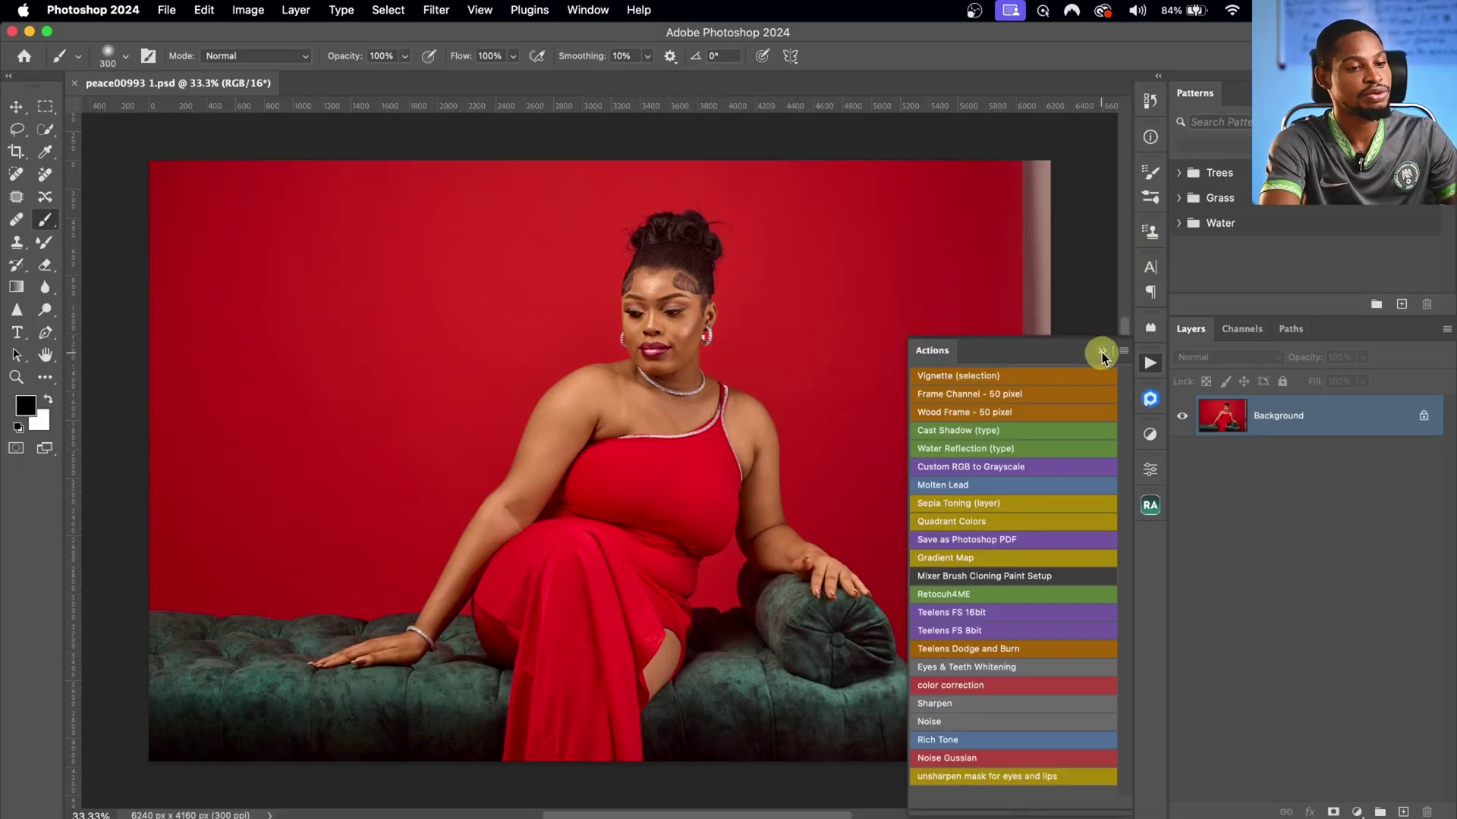
Step: Collapse the list of actions and duplicate the Background layer
{"action": "left_click", "coordinate": [1102, 353]}
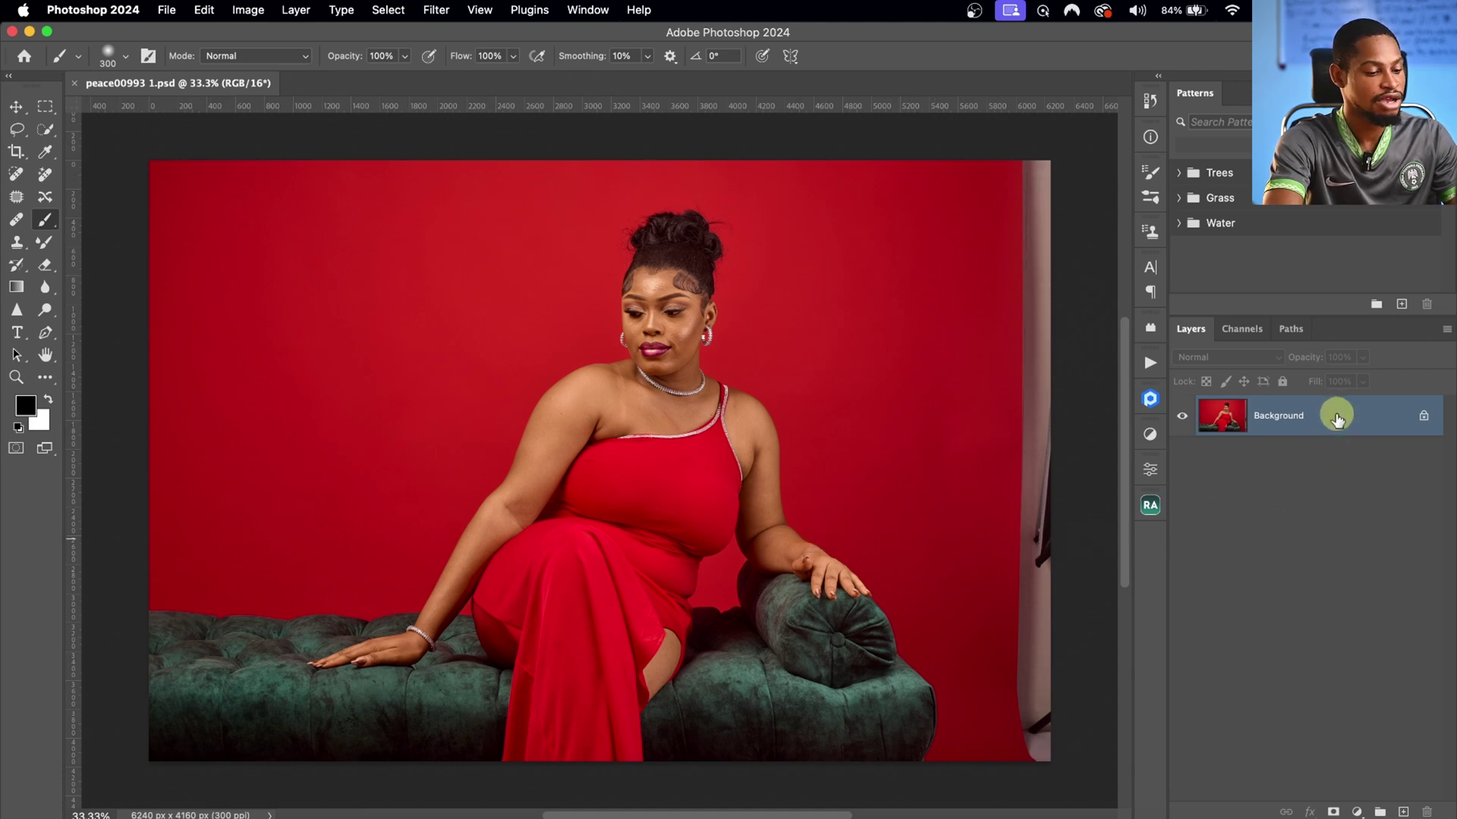
{"action": "key", "text": "super+j"}
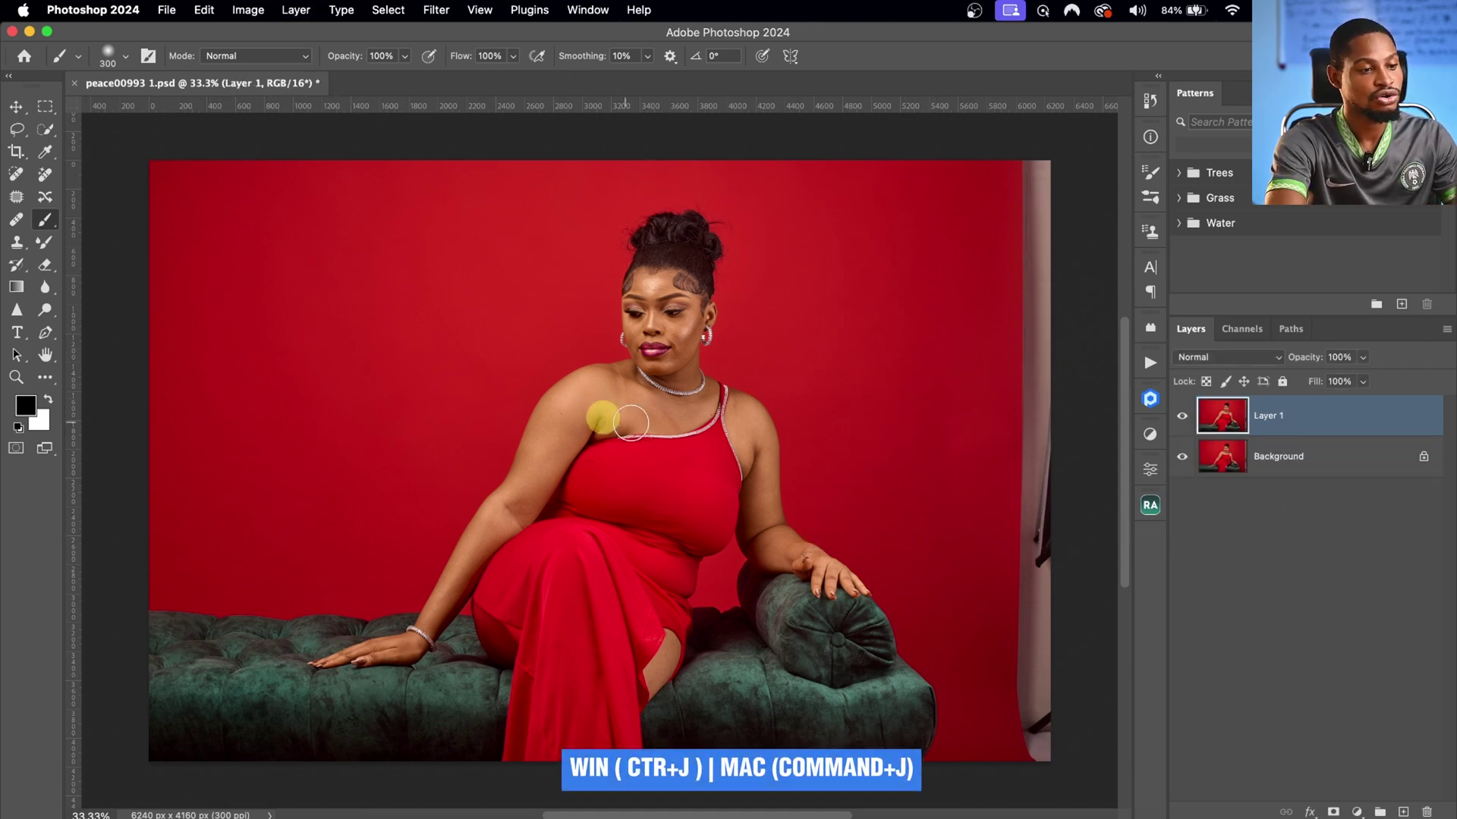
Step: Examine the skin on the woman's face, shoulders and arms up close and in the full picture
{"action": "key", "text": "z"}
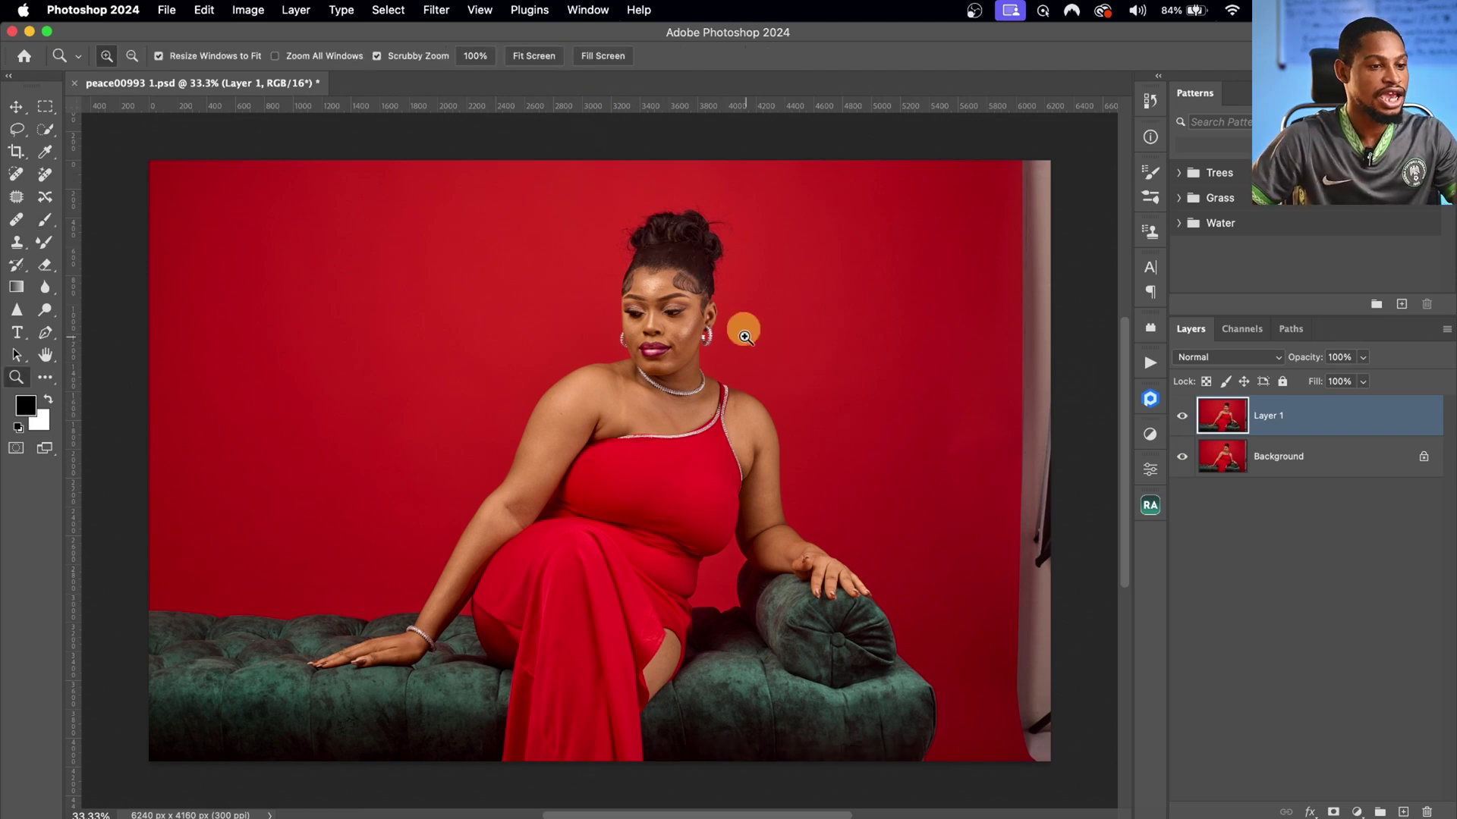
{"action": "mouse_move", "coordinate": [682, 322]}
{"action": "left_mouse_down"}
{"action": "mouse_move", "coordinate": [715, 253]}
{"action": "mouse_move", "coordinate": [748, 234]}
{"action": "left_mouse_up"}
{"action": "key", "text": "b"}
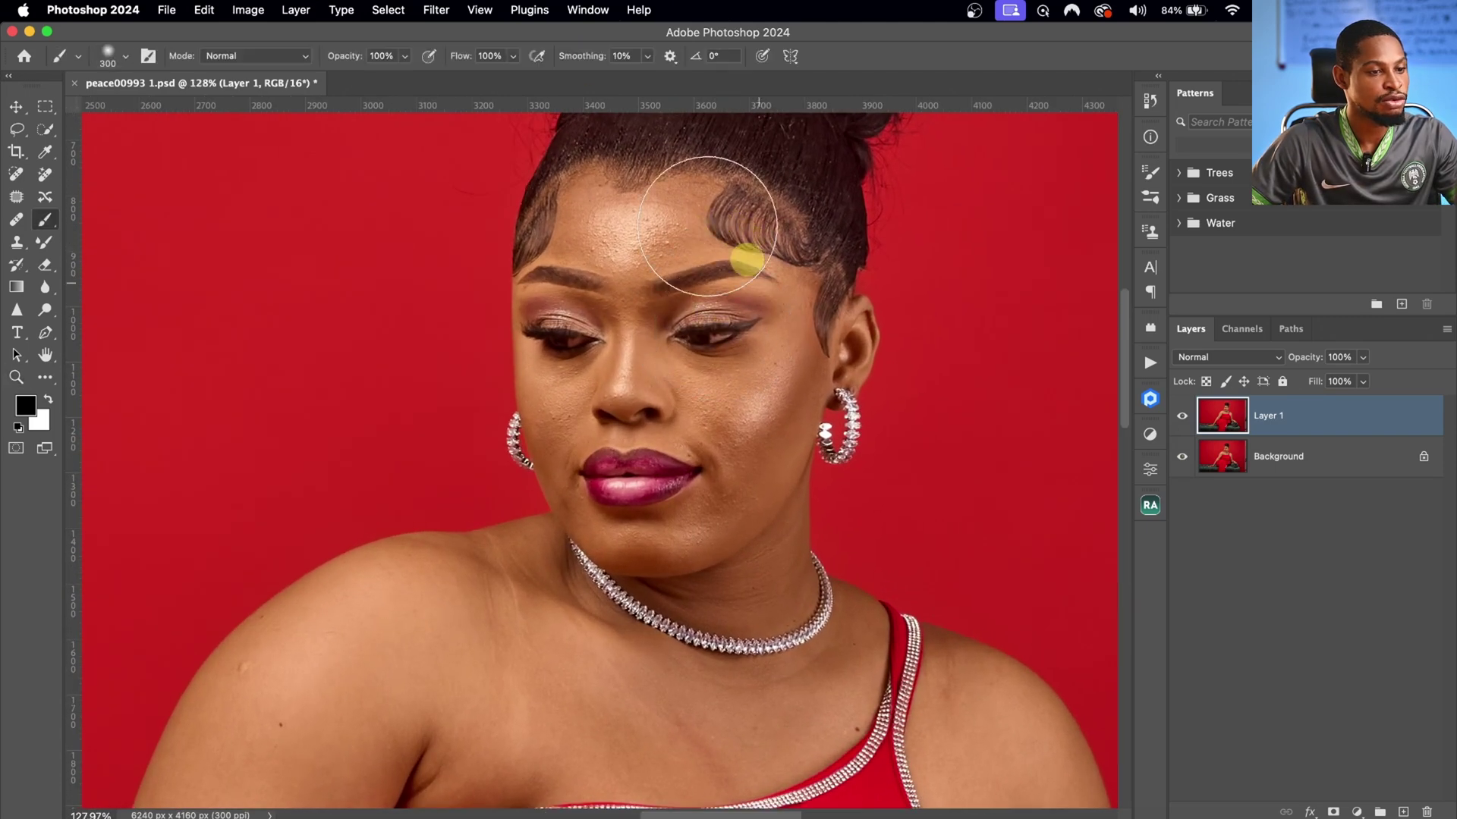
{"action": "key", "text": "z"}
{"action": "left_click_drag", "start_coordinate": [693, 293], "coordinate": [605, 293]}
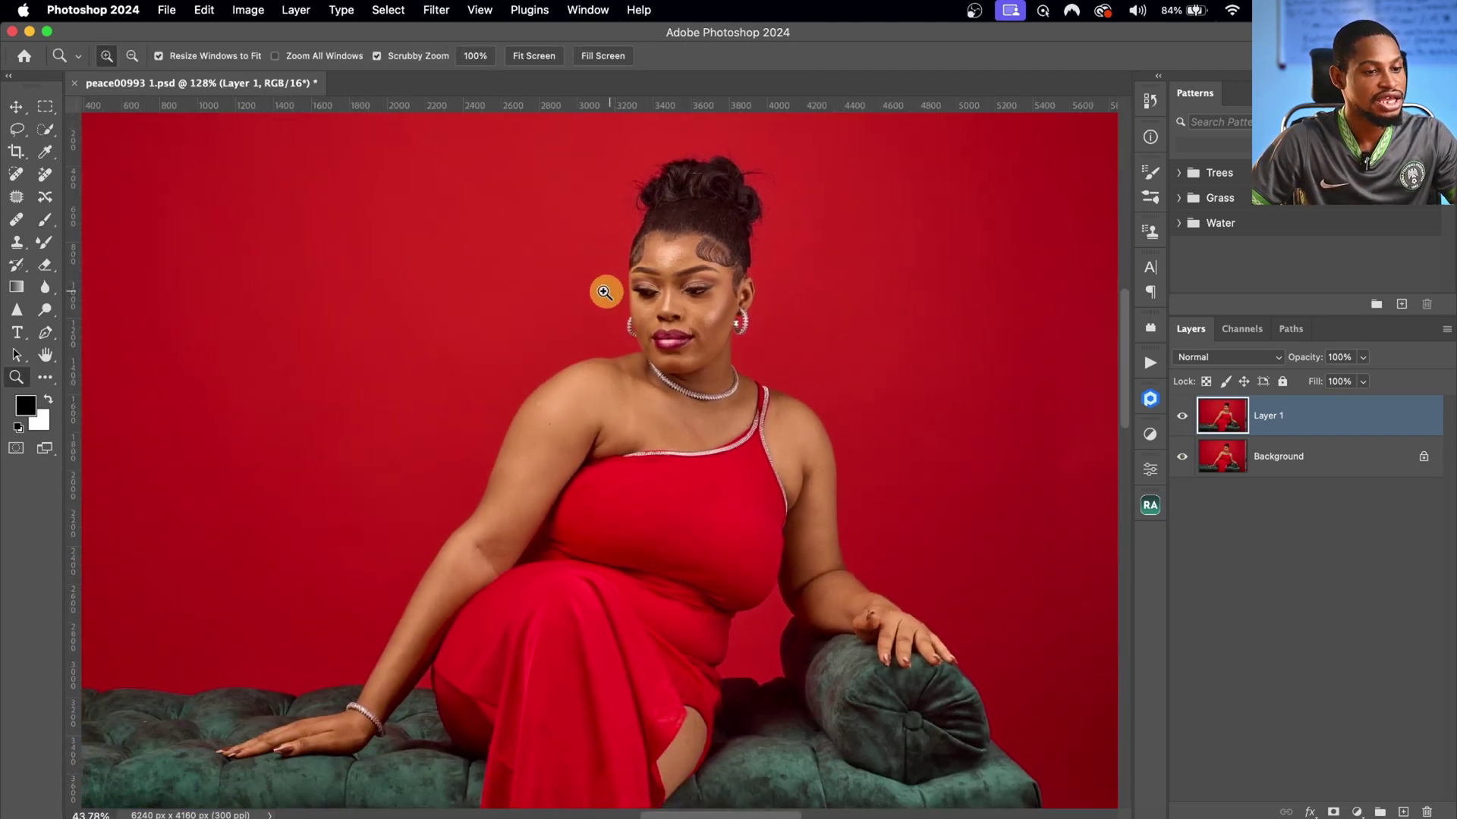
{"action": "left_click_drag", "start_coordinate": [720, 425], "coordinate": [754, 397]}
{"action": "key", "text": "b"}
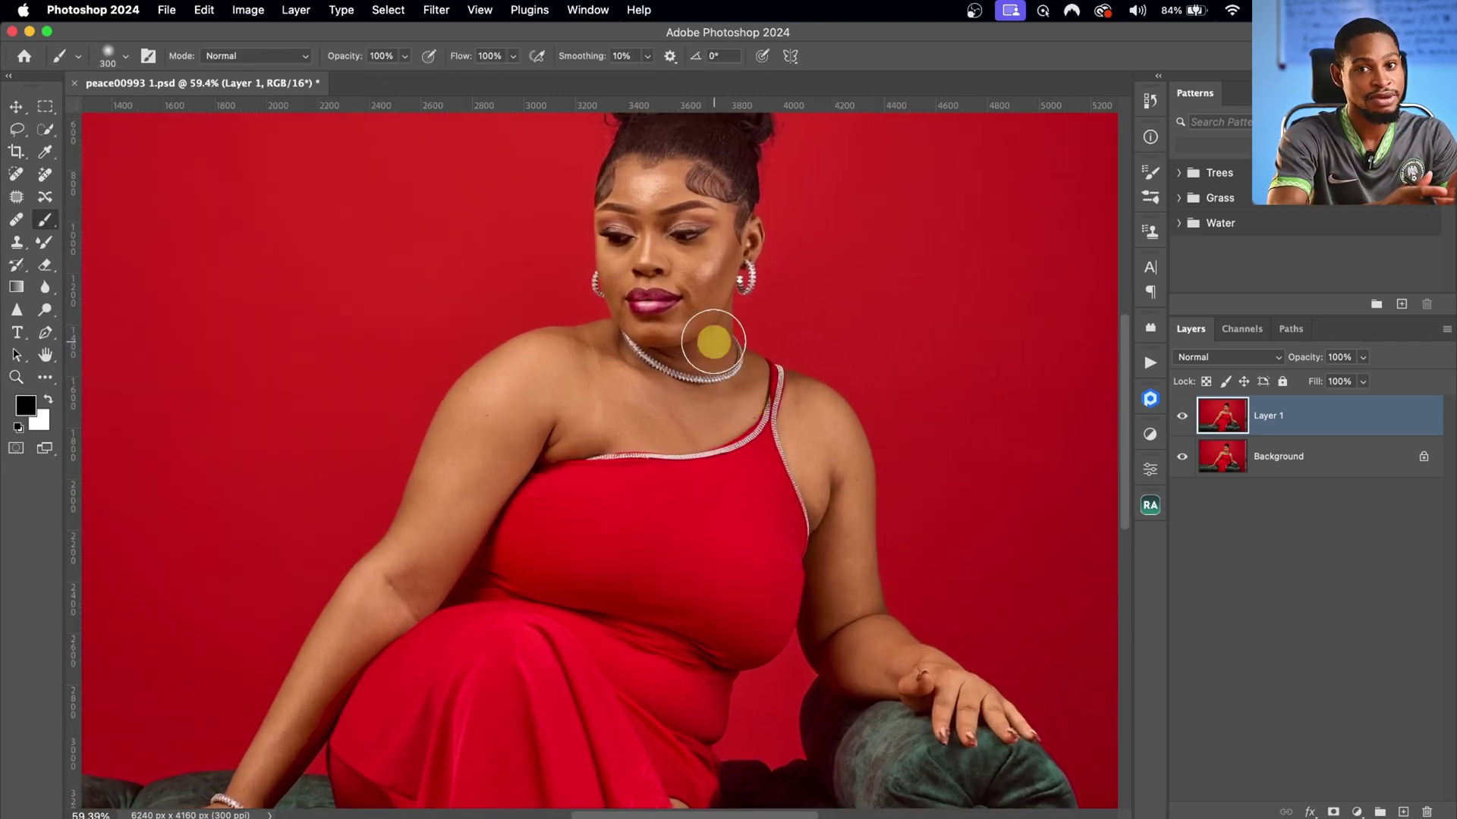
{"action": "key", "text": "z"}
{"action": "mouse_move", "coordinate": [685, 351]}
{"action": "left_mouse_down"}
{"action": "mouse_move", "coordinate": [721, 260]}
{"action": "mouse_move", "coordinate": [774, 241]}
{"action": "mouse_move", "coordinate": [683, 290]}
{"action": "left_mouse_up"}
{"action": "key", "text": "b"}
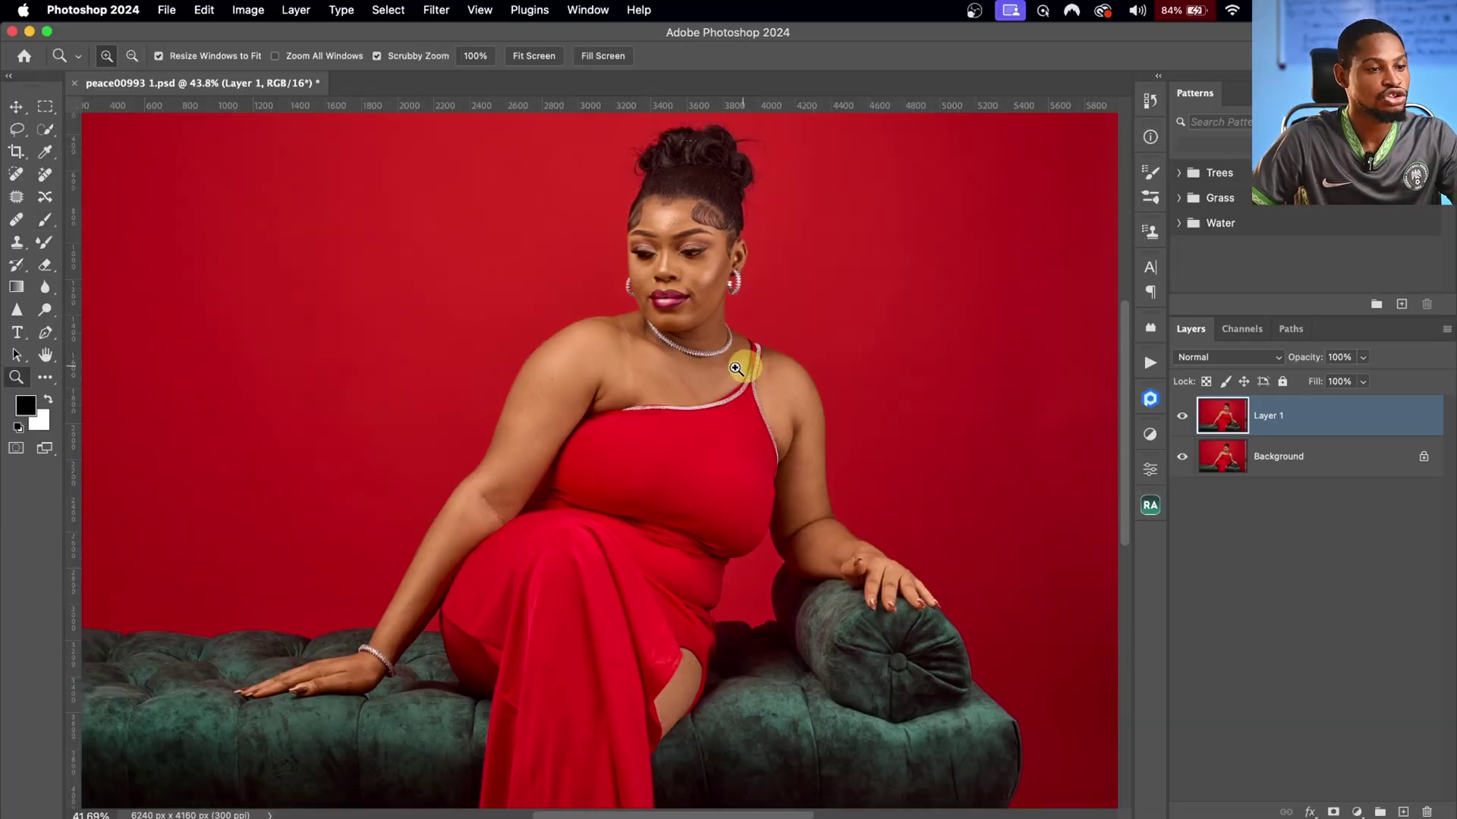
{"action": "left_click", "coordinate": [718, 376], "text": "alt"}
{"action": "key", "text": "b"}
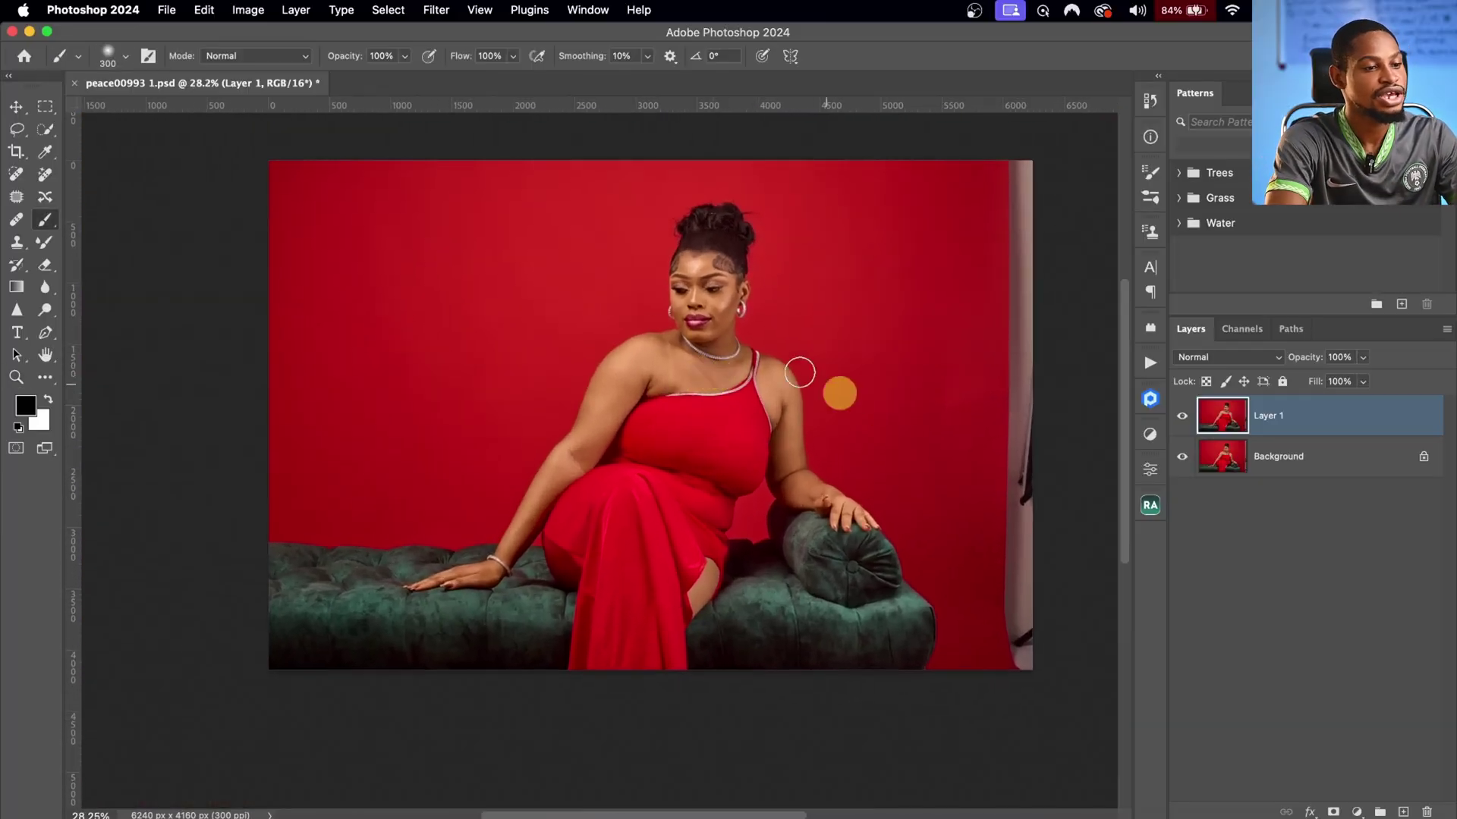
Step: Run the Retouch4ME action on the duplicated layer and collapse the list of actions
{"action": "left_click", "coordinate": [1147, 369]}
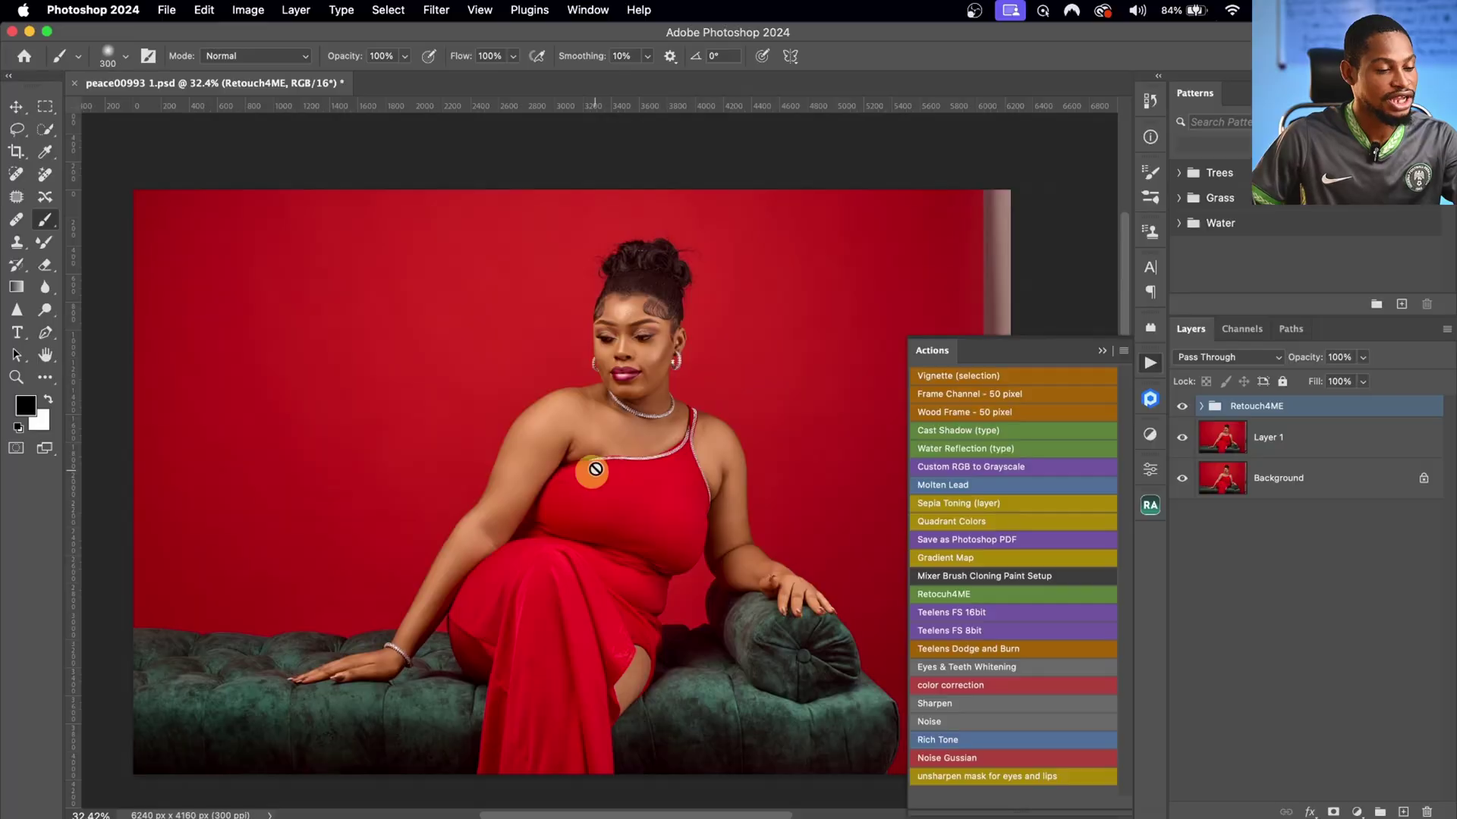
{"action": "left_click", "coordinate": [1102, 352]}
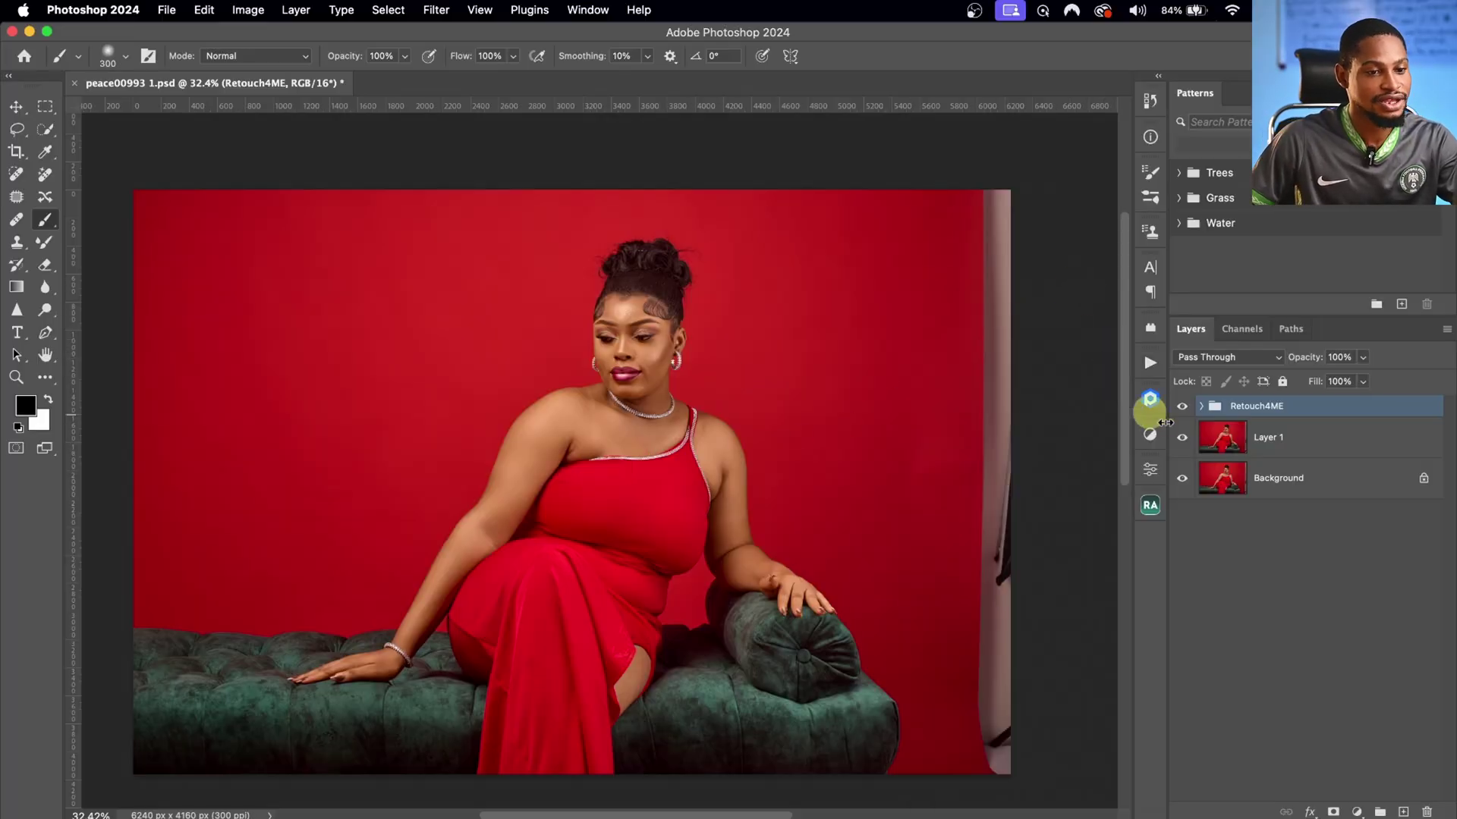
Step: Compare the woman's face and skin with the Retouch4ME group hidden and shown
{"action": "left_click", "coordinate": [1182, 408]}
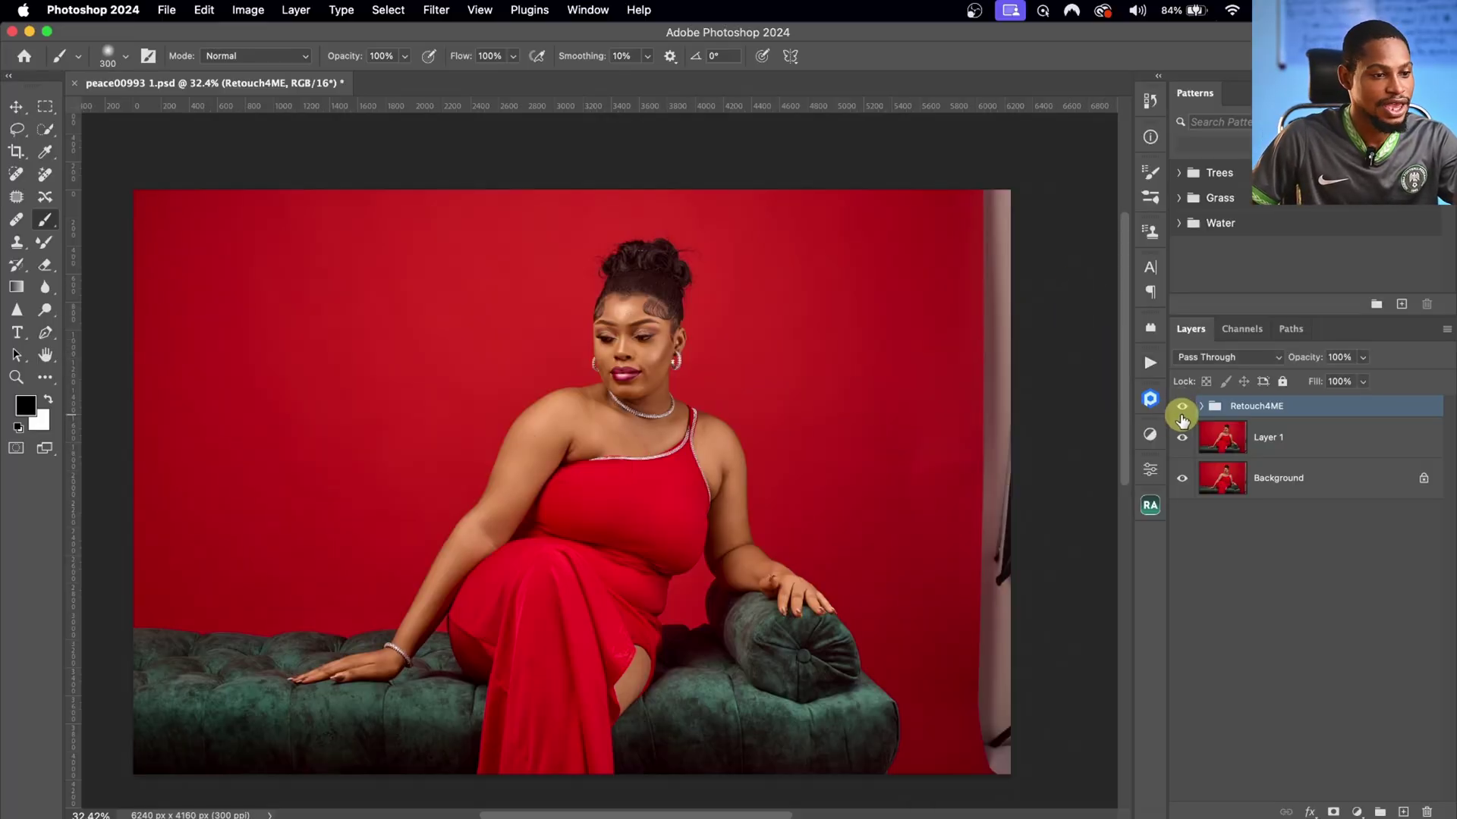
{"action": "key", "text": "z"}
{"action": "mouse_move", "coordinate": [667, 455]}
{"action": "left_mouse_down"}
{"action": "mouse_move", "coordinate": [690, 380]}
{"action": "mouse_move", "coordinate": [744, 351]}
{"action": "mouse_move", "coordinate": [592, 343]}
{"action": "left_mouse_up"}
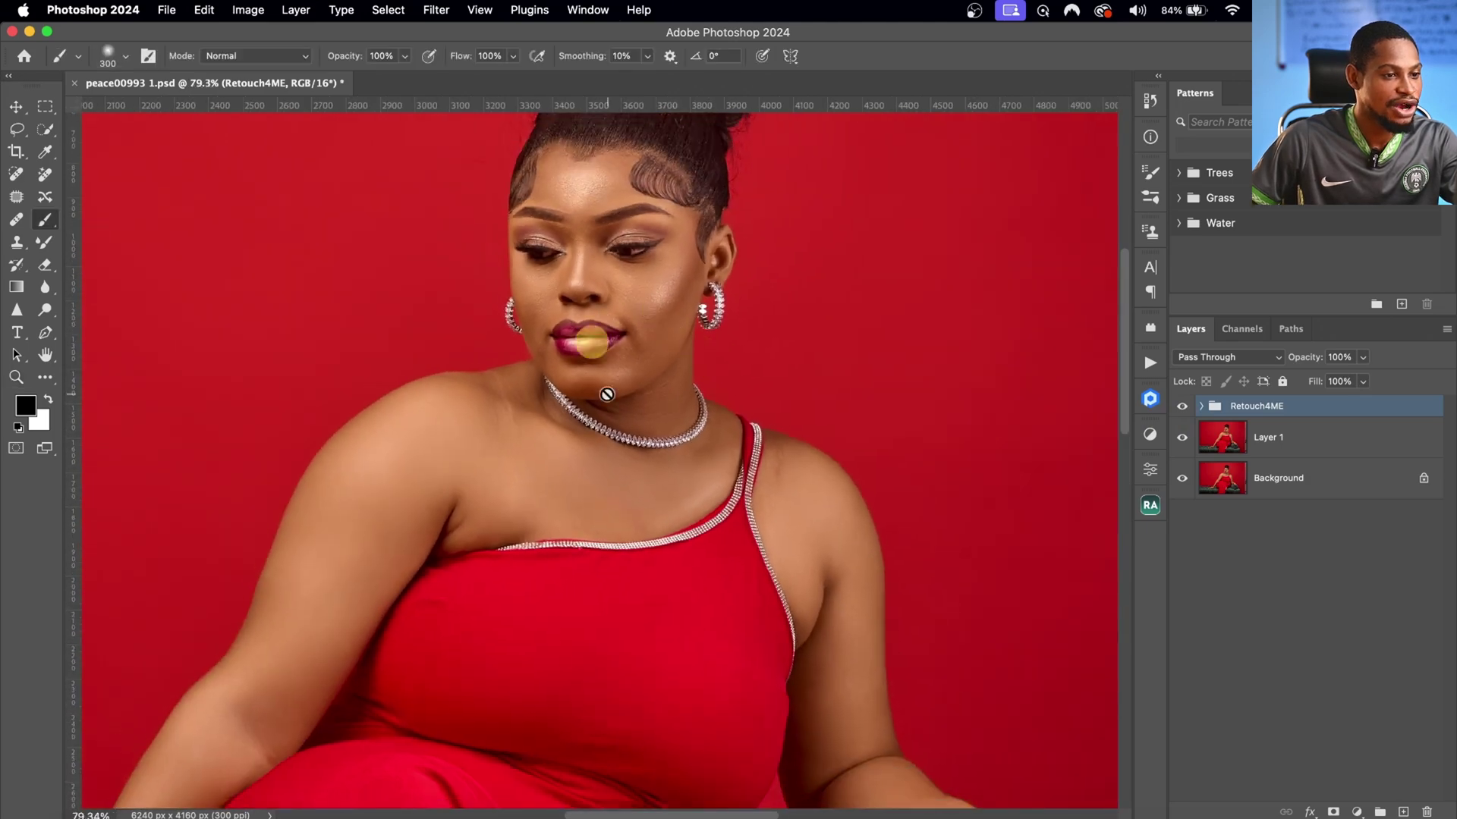
{"action": "left_click", "coordinate": [1182, 407]}
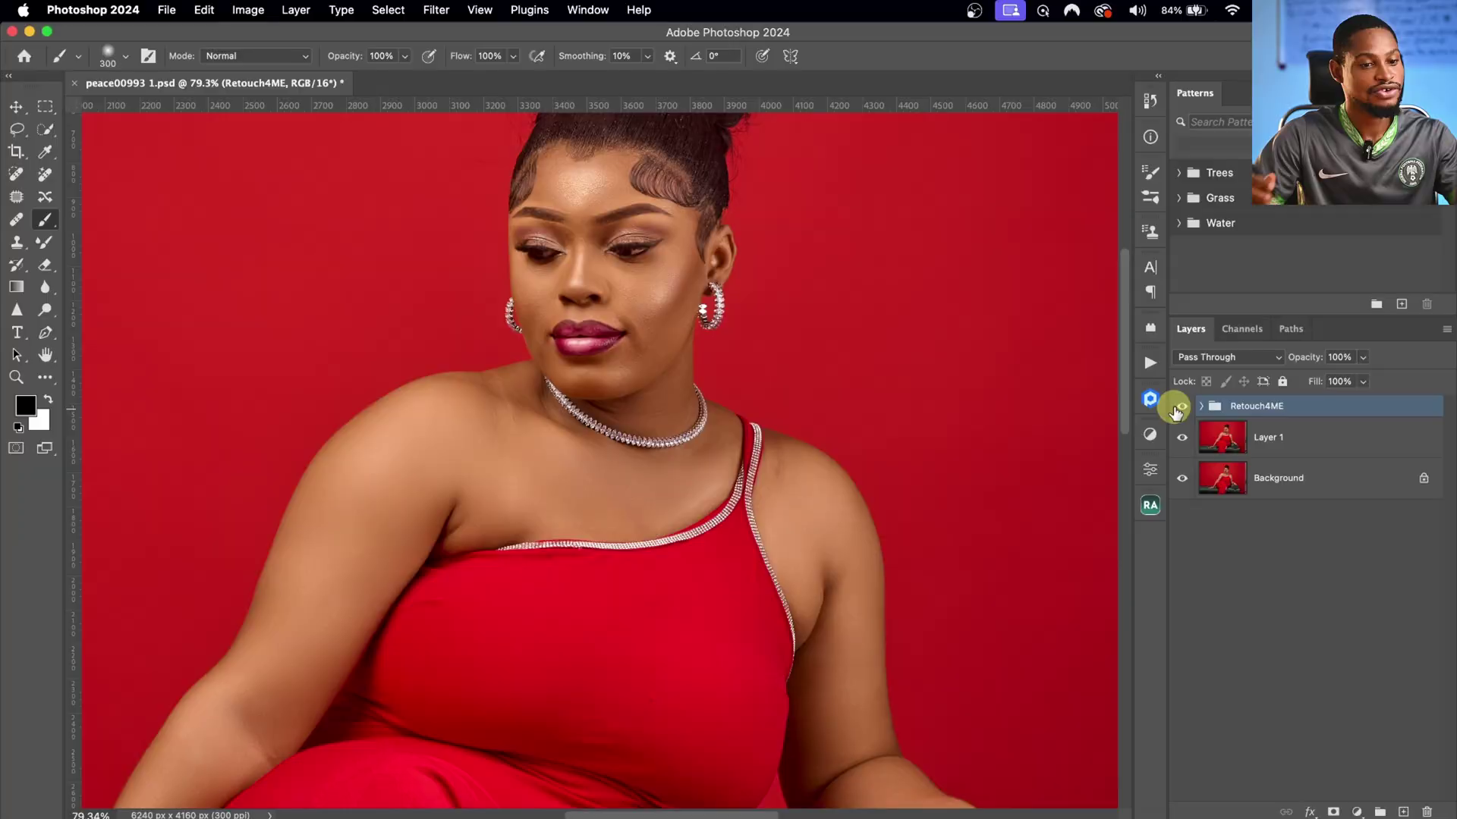
{"action": "left_click_drag", "start_coordinate": [673, 384], "coordinate": [776, 496]}
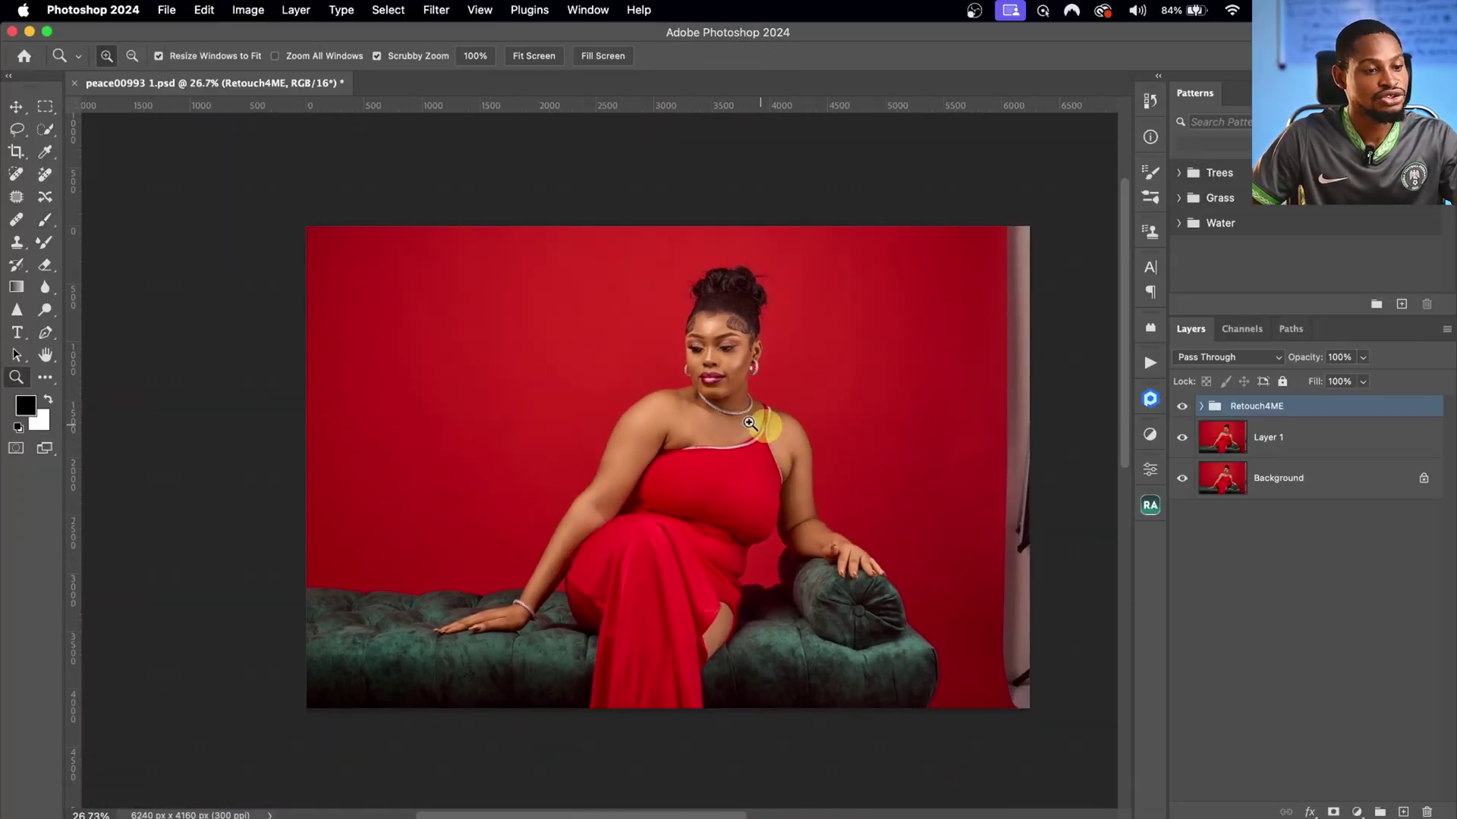
Step: Stamp all visible layers into a new layer at the top and open it in the Reblum Retouch filter
{"action": "left_click_drag", "start_coordinate": [757, 419], "coordinate": [796, 387]}
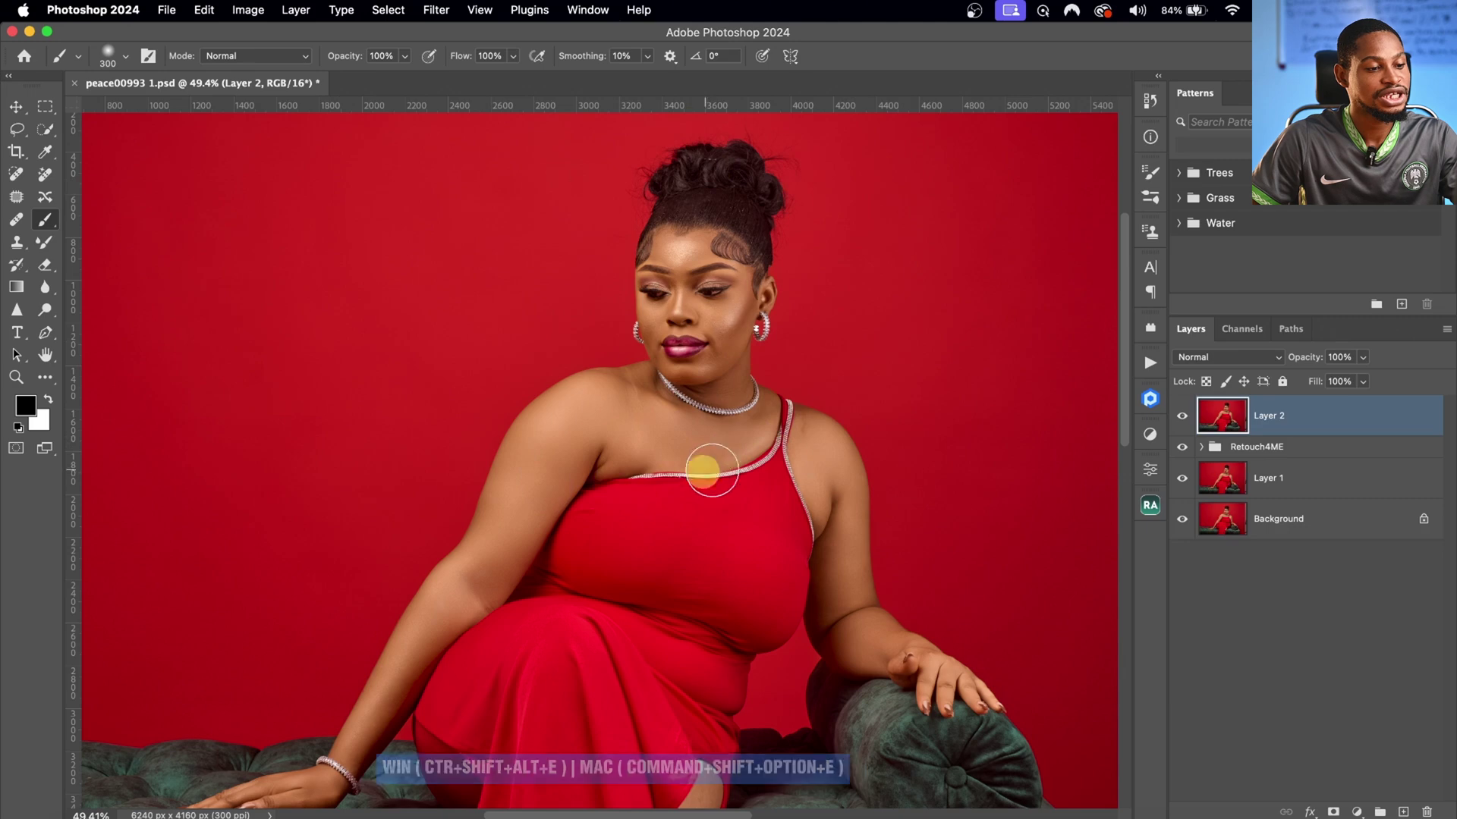
{"action": "left_click", "coordinate": [436, 10]}
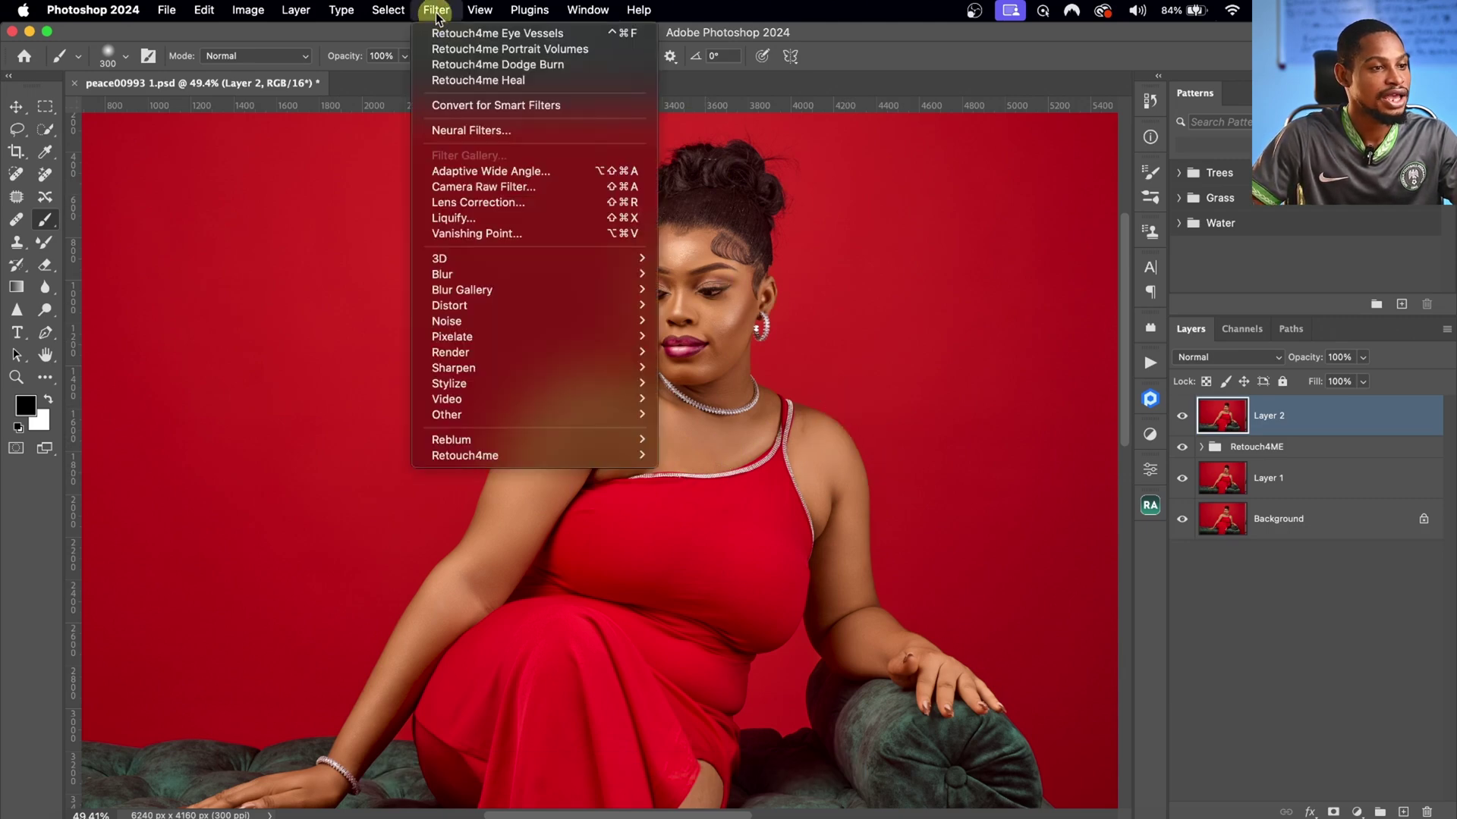
{"action": "mouse_move", "coordinate": [636, 440]}
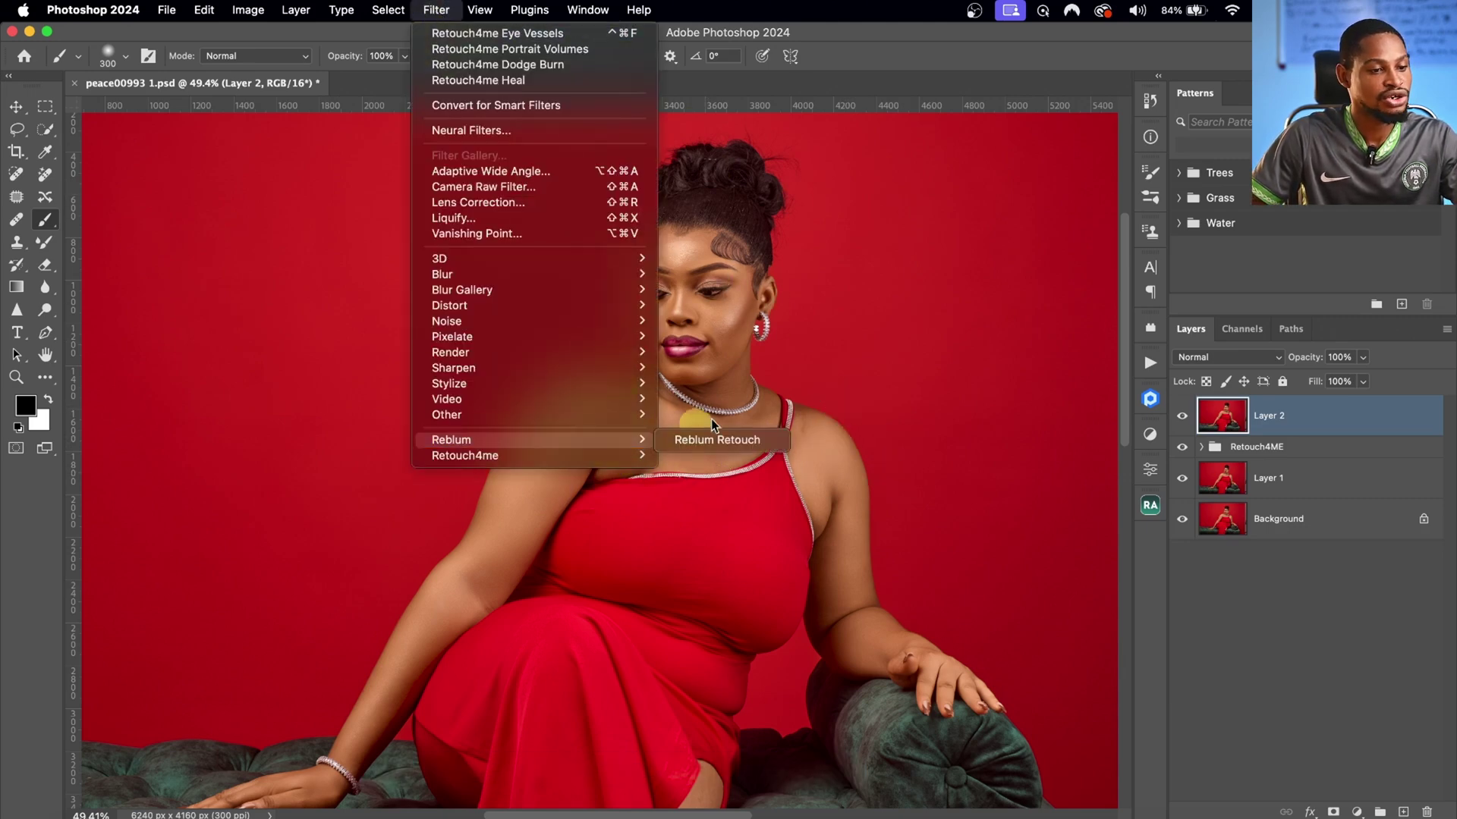
{"action": "left_click", "coordinate": [733, 439]}
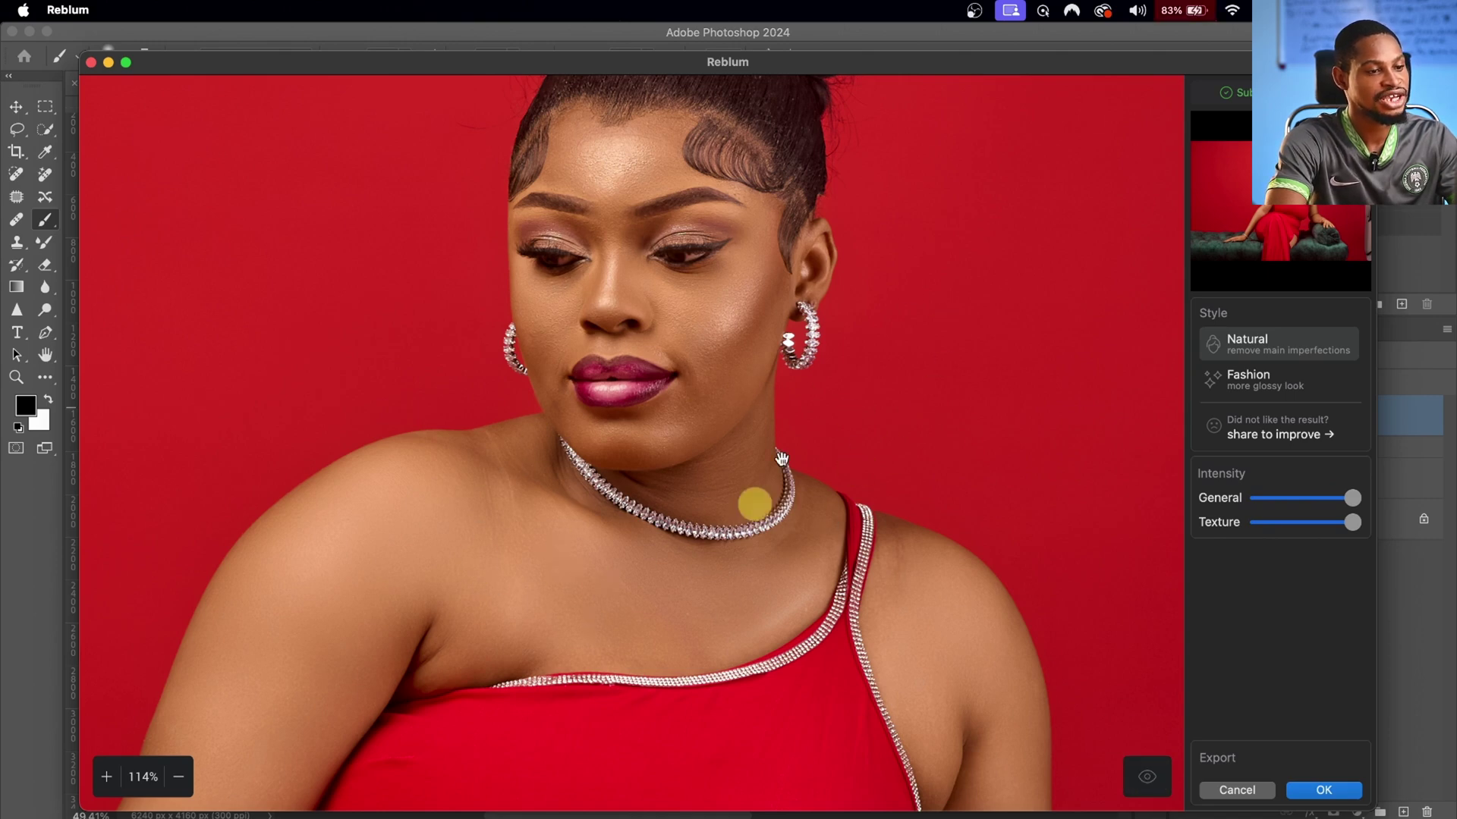
Step: Choose the Fashion style, lower the General intensity moderately while keeping Texture at maximum, and apply the Reblum retouch
{"action": "left_click", "coordinate": [1287, 389]}
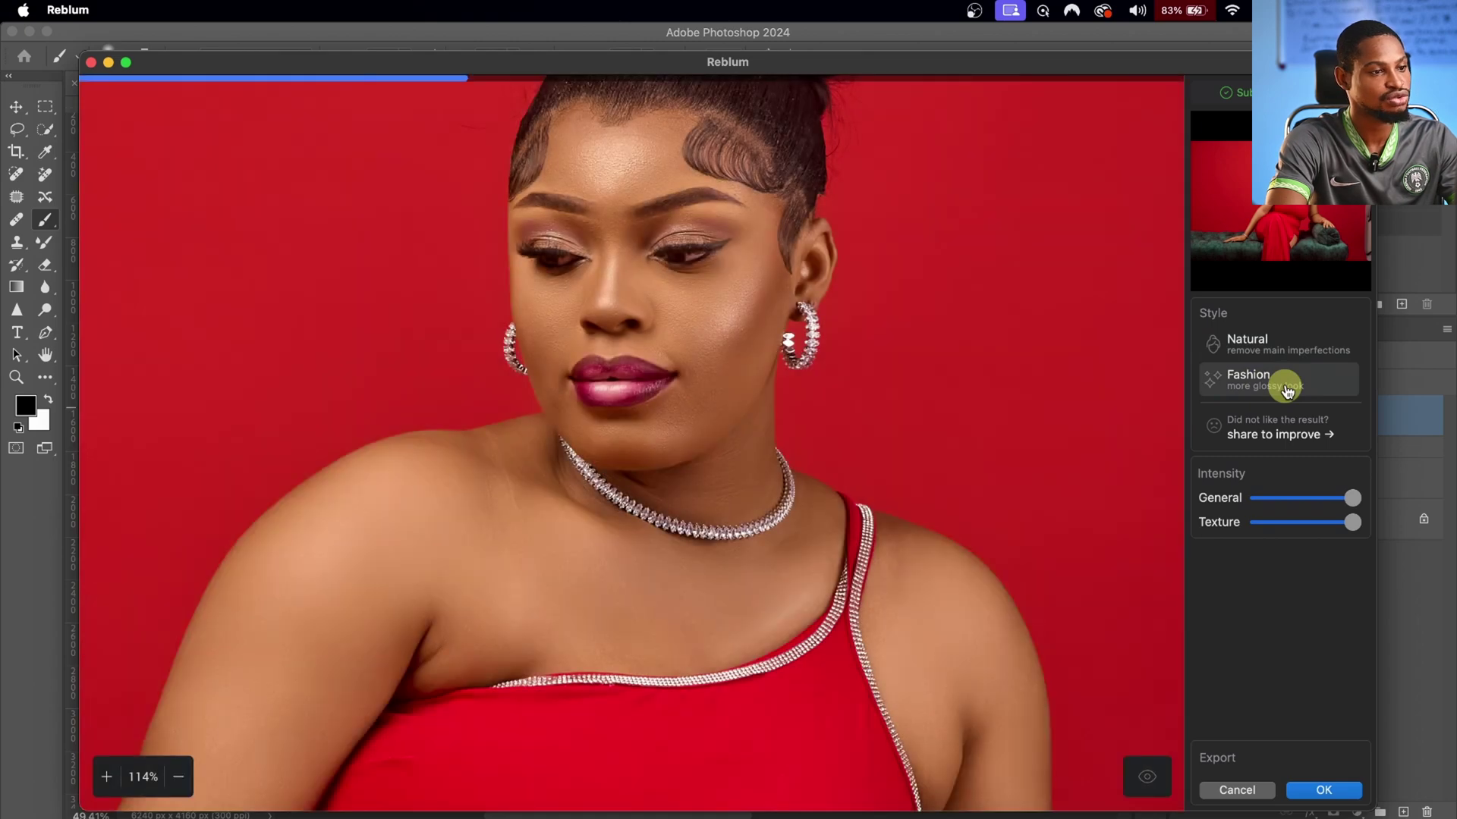
{"action": "scroll", "coordinate": [692, 409], "scroll_direction": "down", "scroll_amount": 3}
{"action": "left_click_drag", "start_coordinate": [692, 410], "coordinate": [703, 452]}
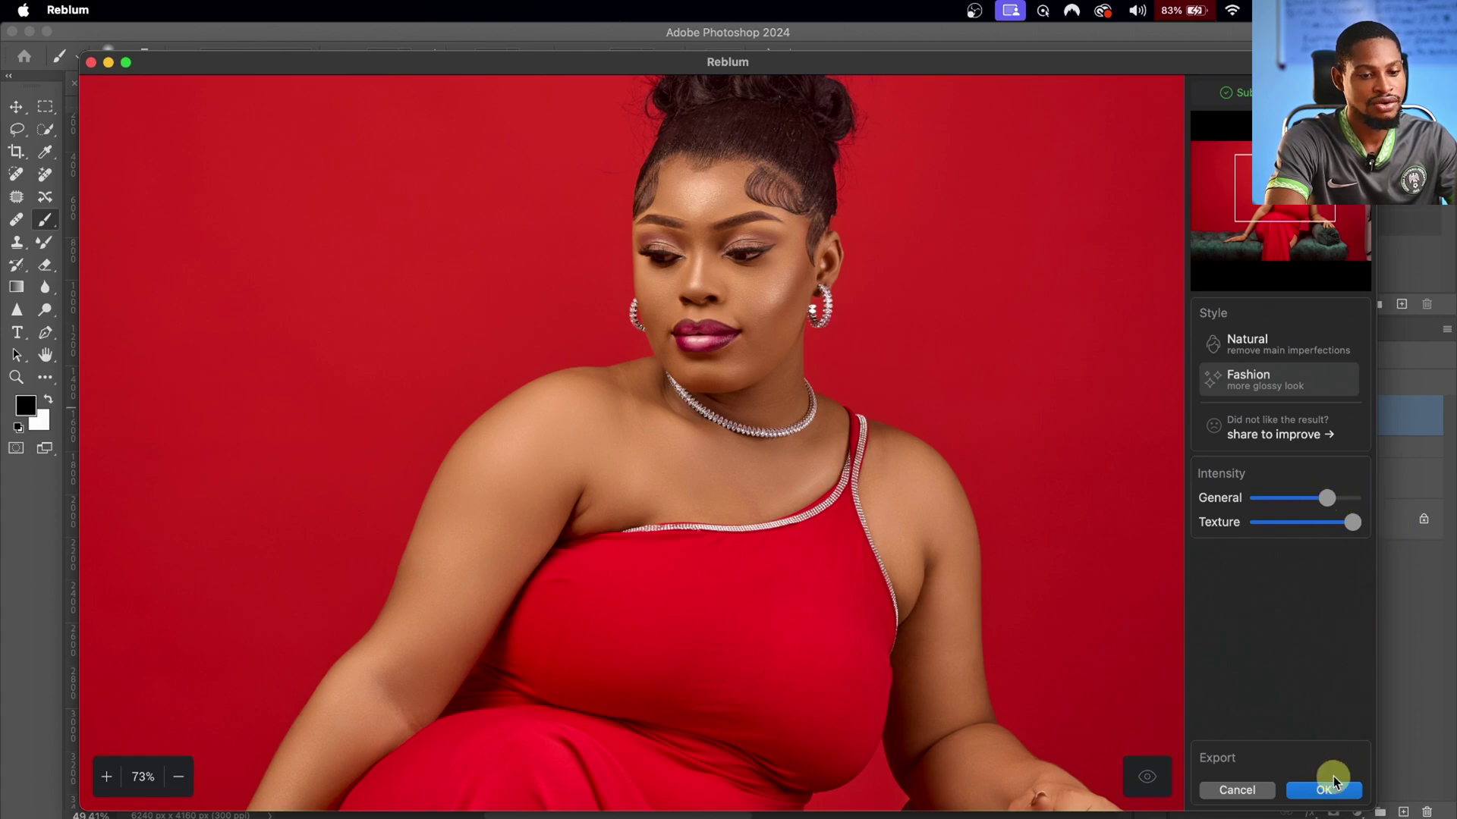
{"action": "left_click", "coordinate": [1328, 789]}
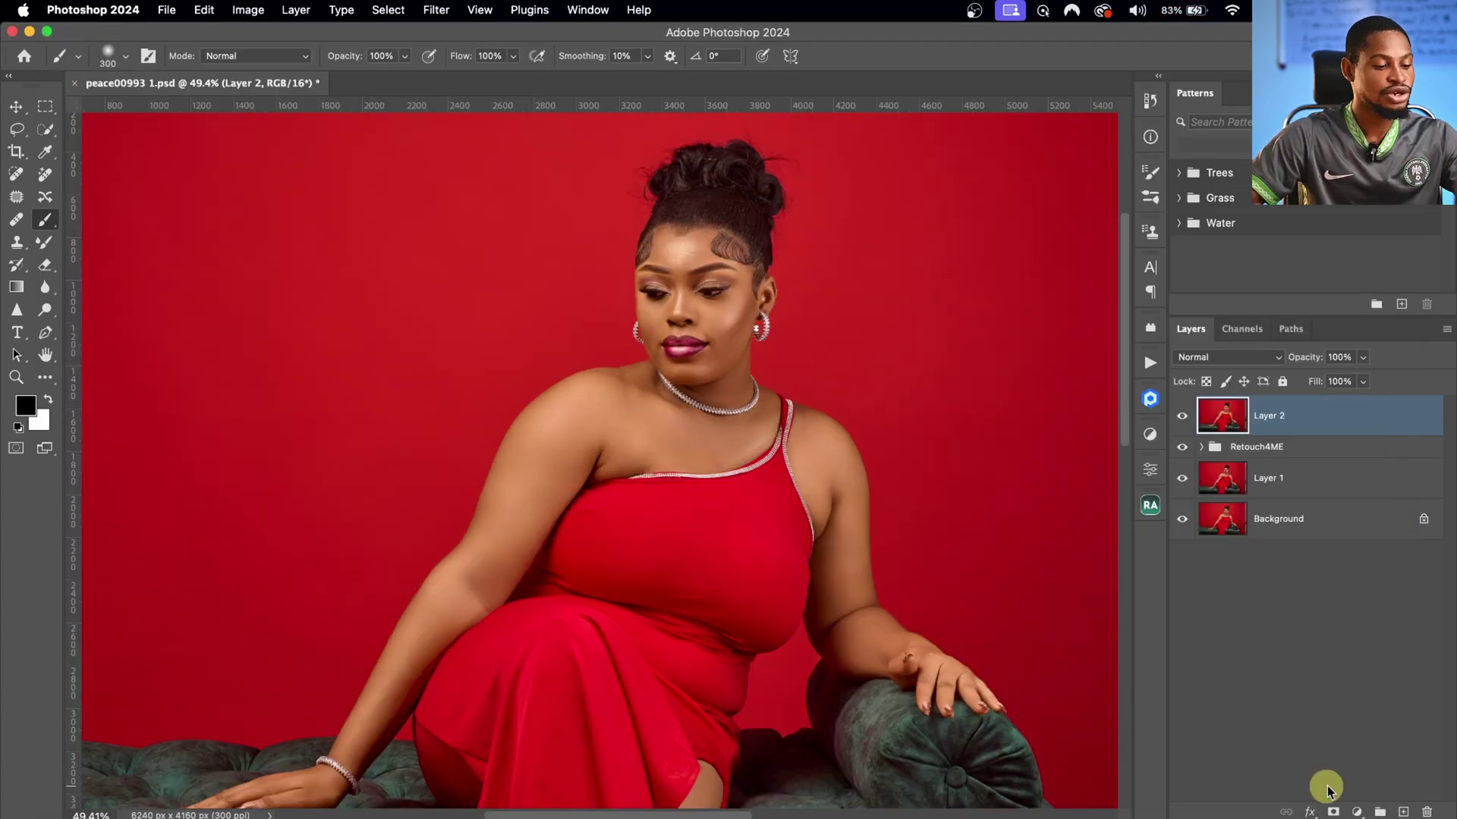
Step: Group the stamped layer, the Retouch4ME group and Layer 1 together above the Background
{"action": "left_click", "coordinate": [1294, 484], "text": "shift"}
{"action": "key", "text": "super+g"}
Step: Toggle the new layer group off and on to compare the retouched skin with the original portrait
{"action": "key", "text": "z"}
{"action": "left_click", "coordinate": [728, 289]}
{"action": "left_click_drag", "start_coordinate": [667, 461], "coordinate": [749, 471]}
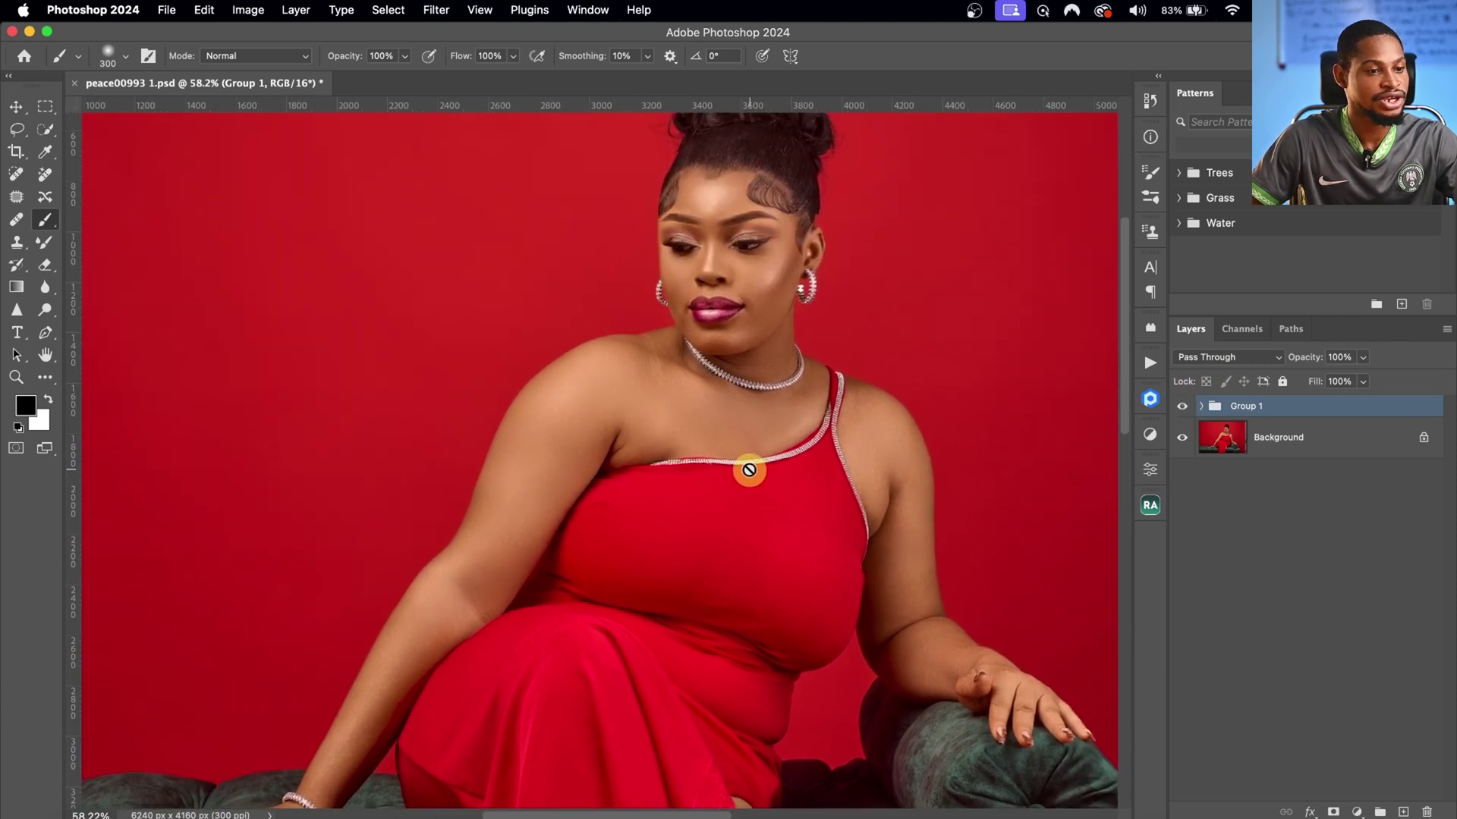
{"action": "left_click", "coordinate": [1181, 409]}
{"action": "left_click", "coordinate": [1183, 410]}
{"action": "left_click_drag", "start_coordinate": [807, 439], "coordinate": [917, 276]}
Step: Inspect the retouched skin texture up close on the forearm, and review the face and upper body
{"action": "key", "text": "z"}
{"action": "mouse_move", "coordinate": [491, 591]}
{"action": "left_mouse_down"}
{"action": "mouse_move", "coordinate": [611, 536]}
{"action": "mouse_move", "coordinate": [569, 560]}
{"action": "left_mouse_up"}
{"action": "key", "text": "b"}
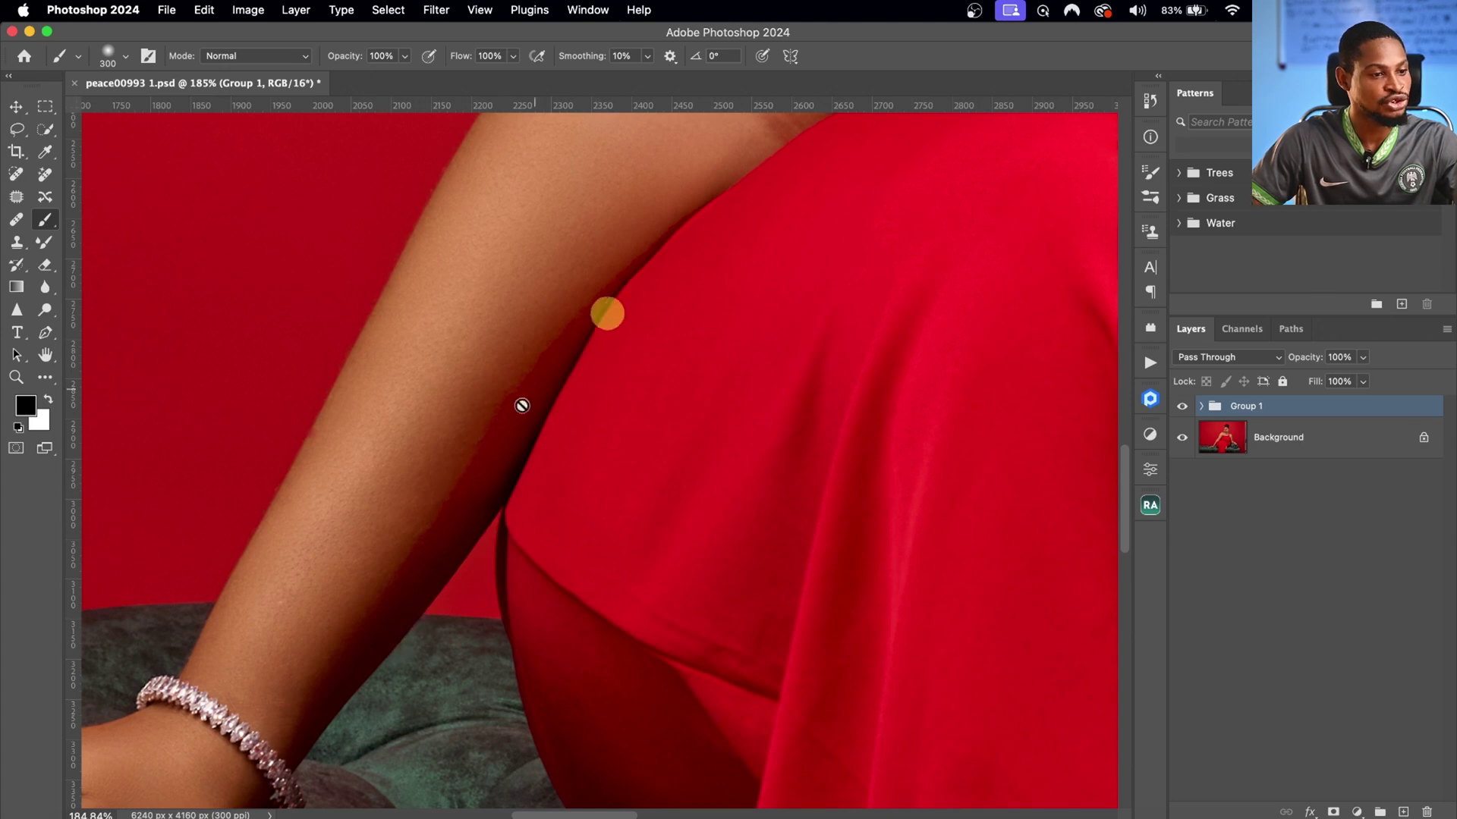
{"action": "key", "text": "z"}
{"action": "key", "text": "b"}
{"action": "left_click_drag", "start_coordinate": [817, 338], "coordinate": [465, 599]}
{"action": "key", "text": "z"}
{"action": "left_click_drag", "start_coordinate": [800, 242], "coordinate": [900, 215]}
{"action": "left_click", "coordinate": [899, 216], "text": "alt"}
{"action": "left_click", "coordinate": [624, 358], "text": "alt"}
{"action": "left_click", "coordinate": [693, 415], "text": "alt"}
{"action": "key", "text": "b"}
{"action": "key", "text": "z"}
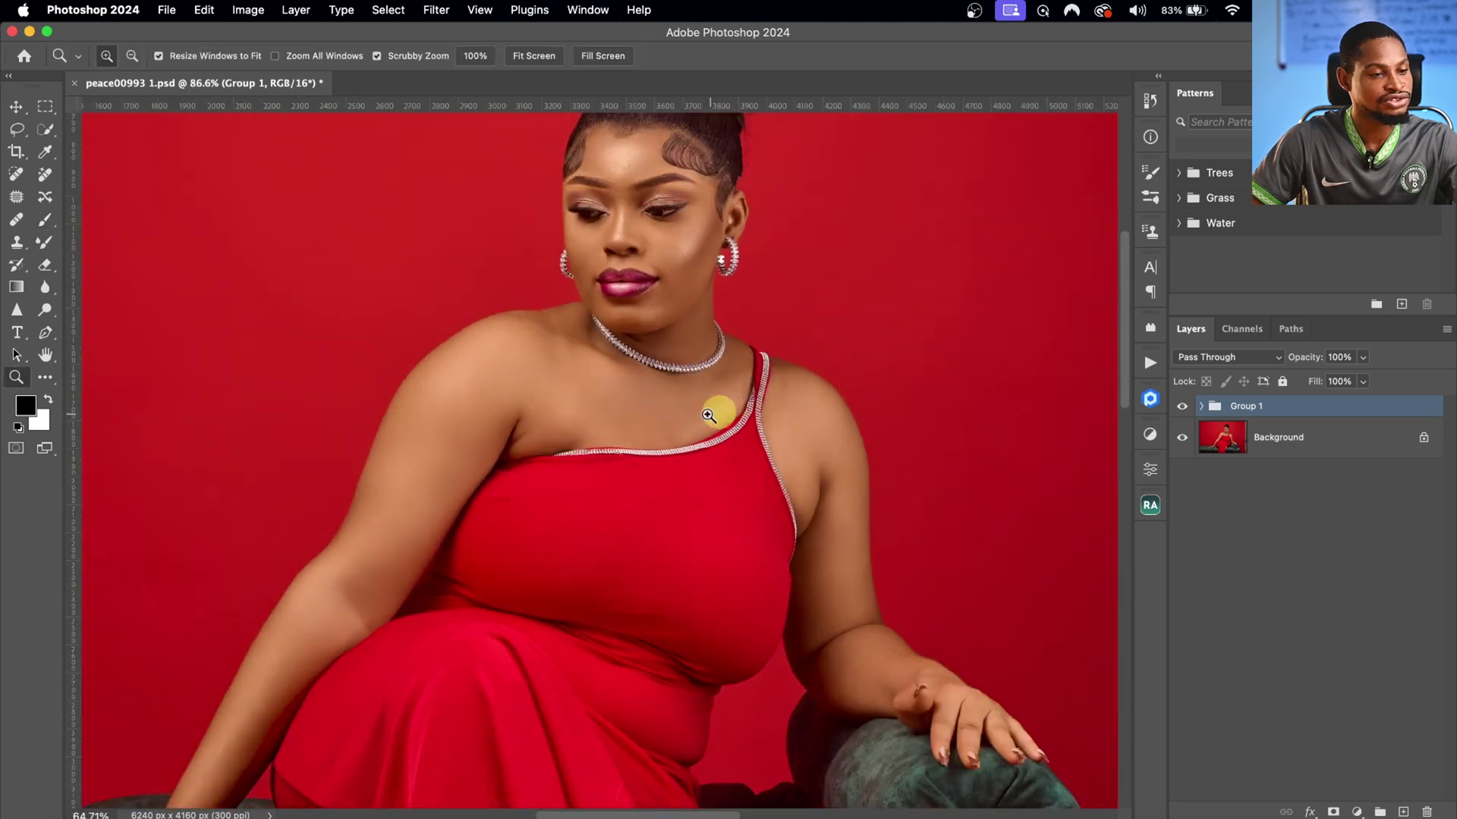
{"action": "scroll", "coordinate": [708, 415], "scroll_direction": "down", "scroll_amount": 1}
{"action": "key", "text": "b"}
{"action": "left_click_drag", "start_coordinate": [721, 384], "coordinate": [780, 432]}
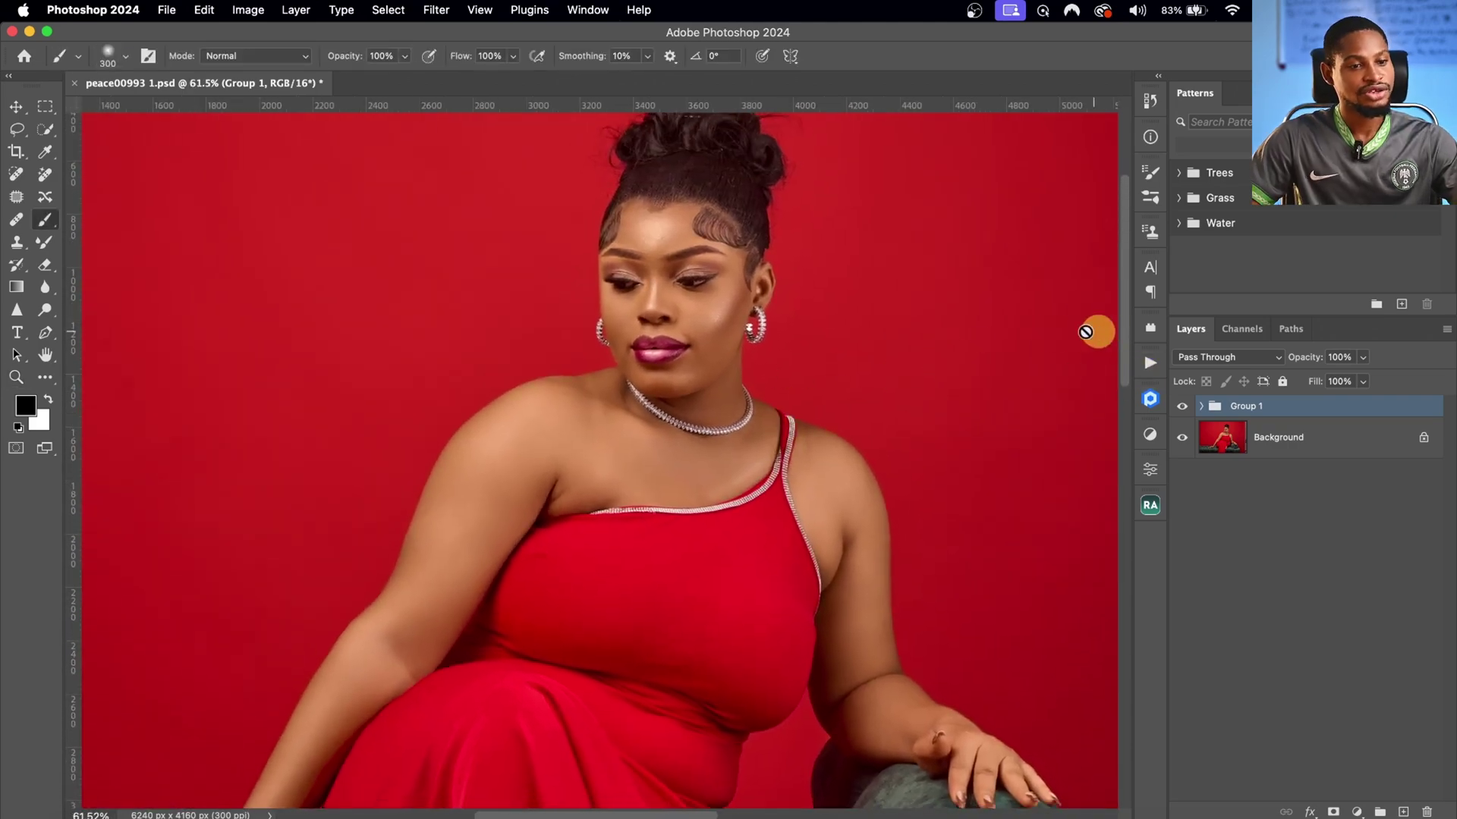
Step: Run the Teelens FS 16bit frequency separation action, accepting a Gaussian Blur radius of 4 pixels for the low layer
{"action": "left_click", "coordinate": [1151, 362]}
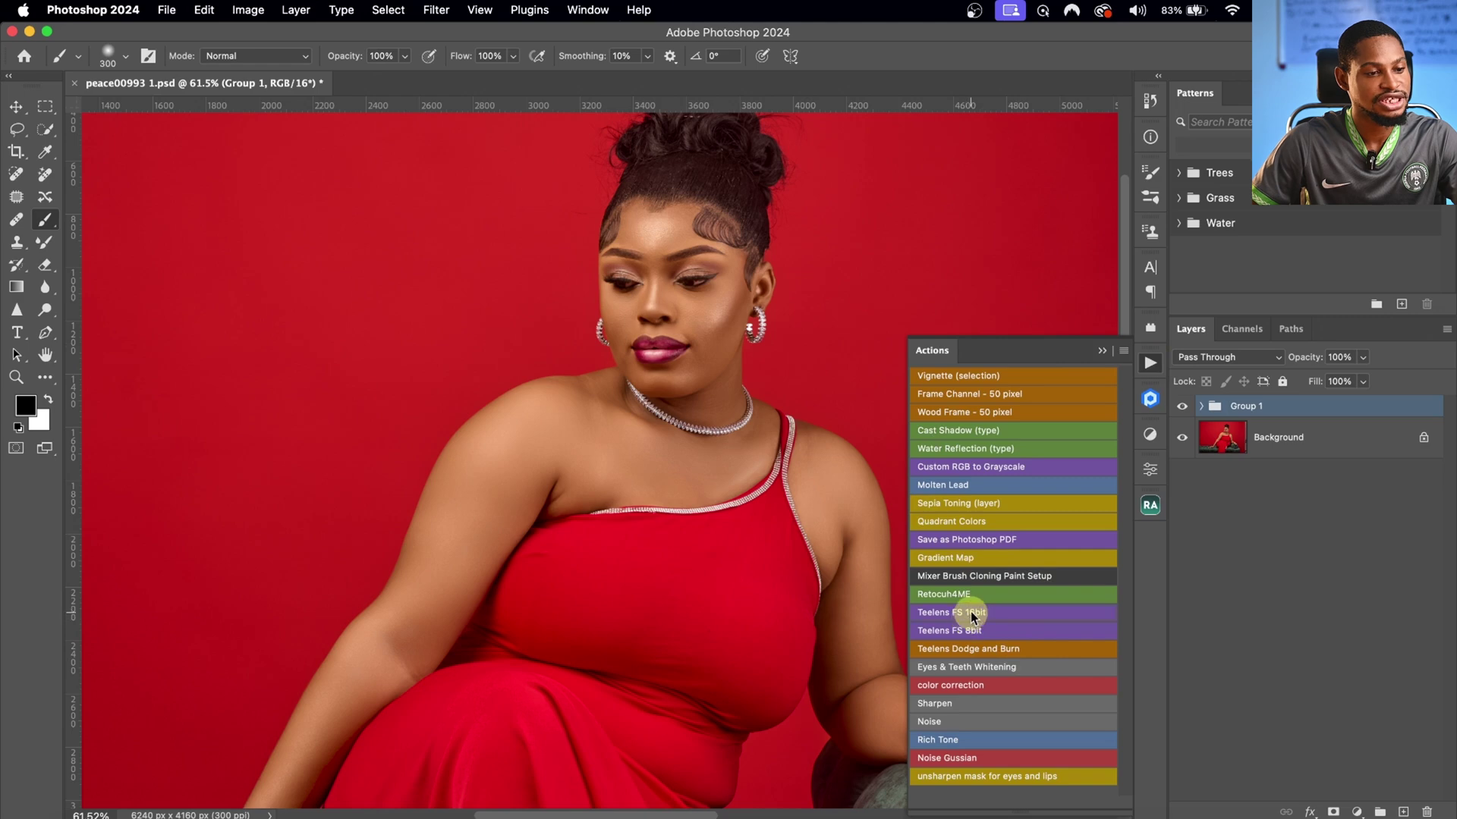
{"action": "key", "text": "F2"}
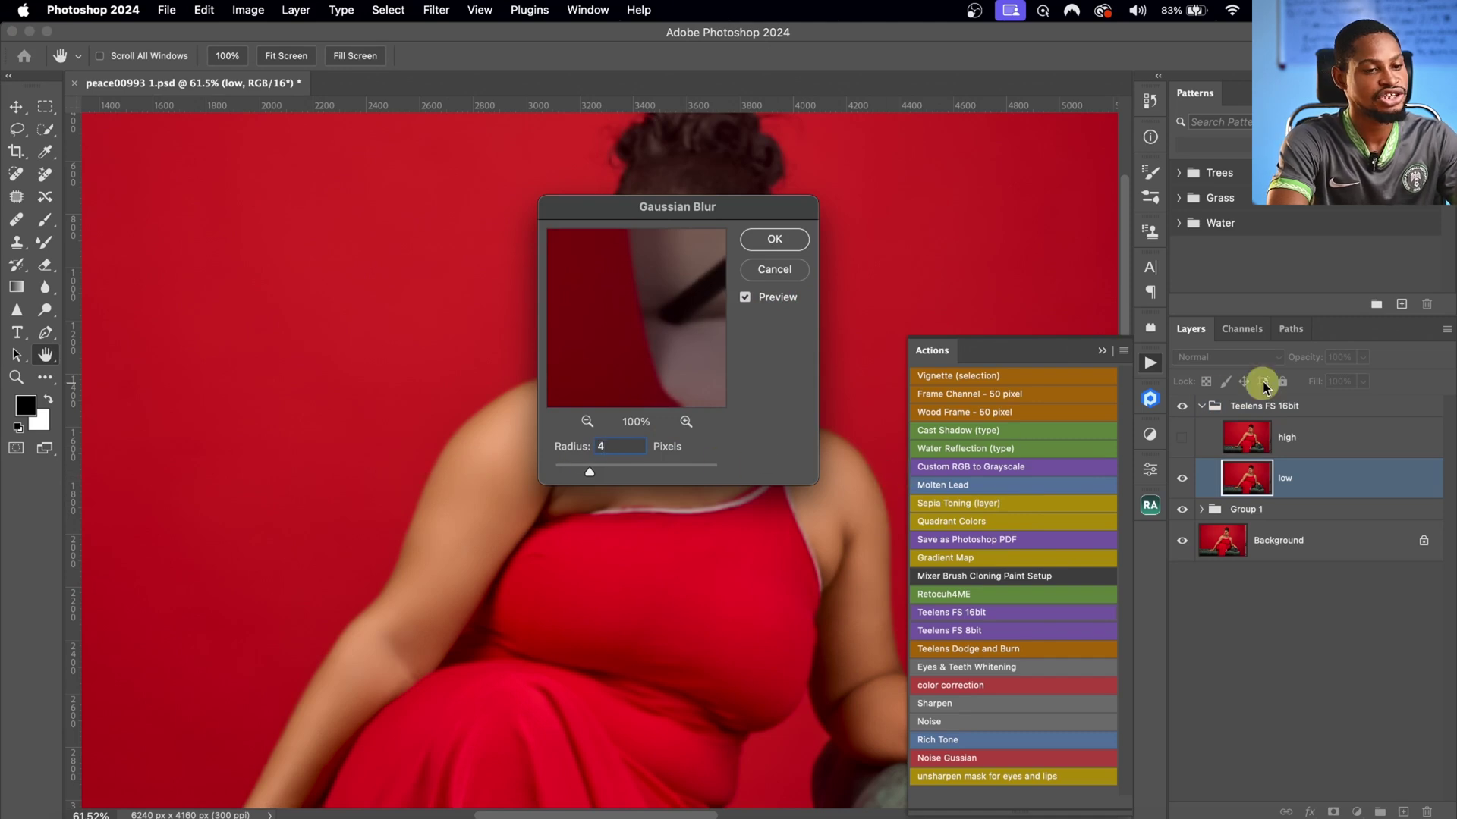
{"action": "left_click", "coordinate": [775, 240]}
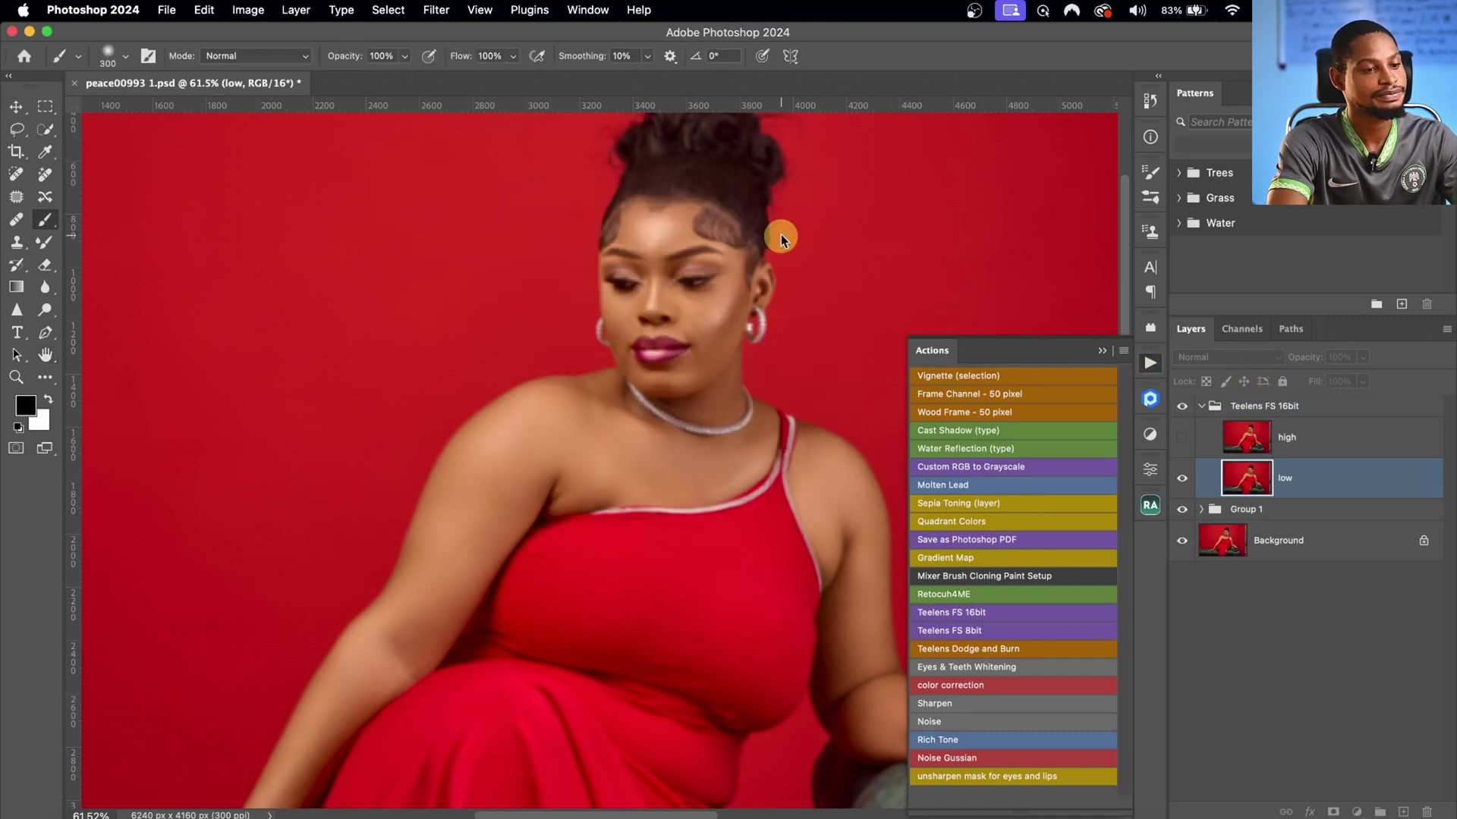
{"action": "left_click", "coordinate": [1102, 352]}
Step: Switch to the Mixer Brush and clean the brush for painting on the Brush Here layer
{"action": "left_click", "coordinate": [46, 244]}
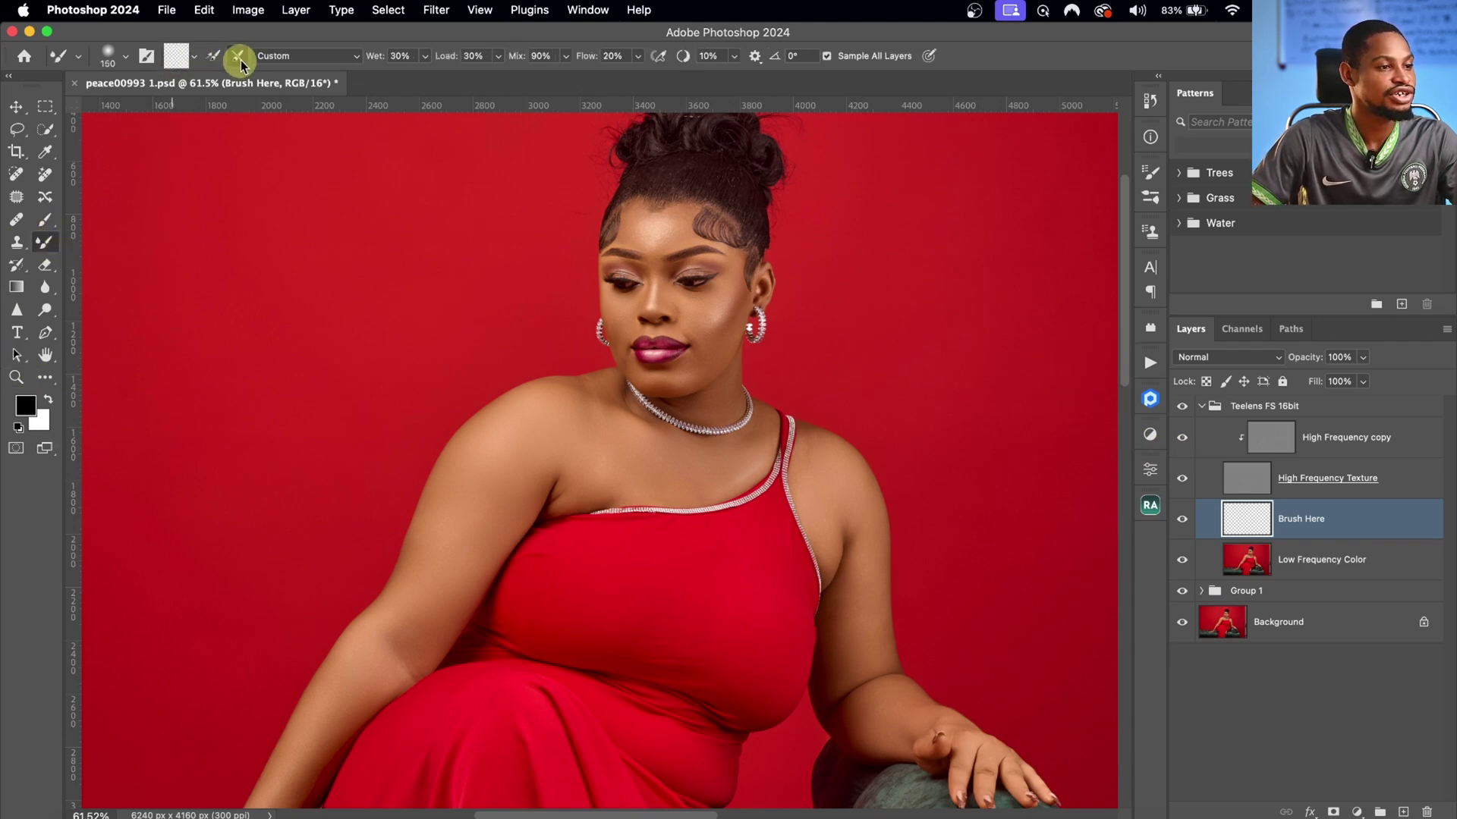
{"action": "left_click", "coordinate": [196, 61]}
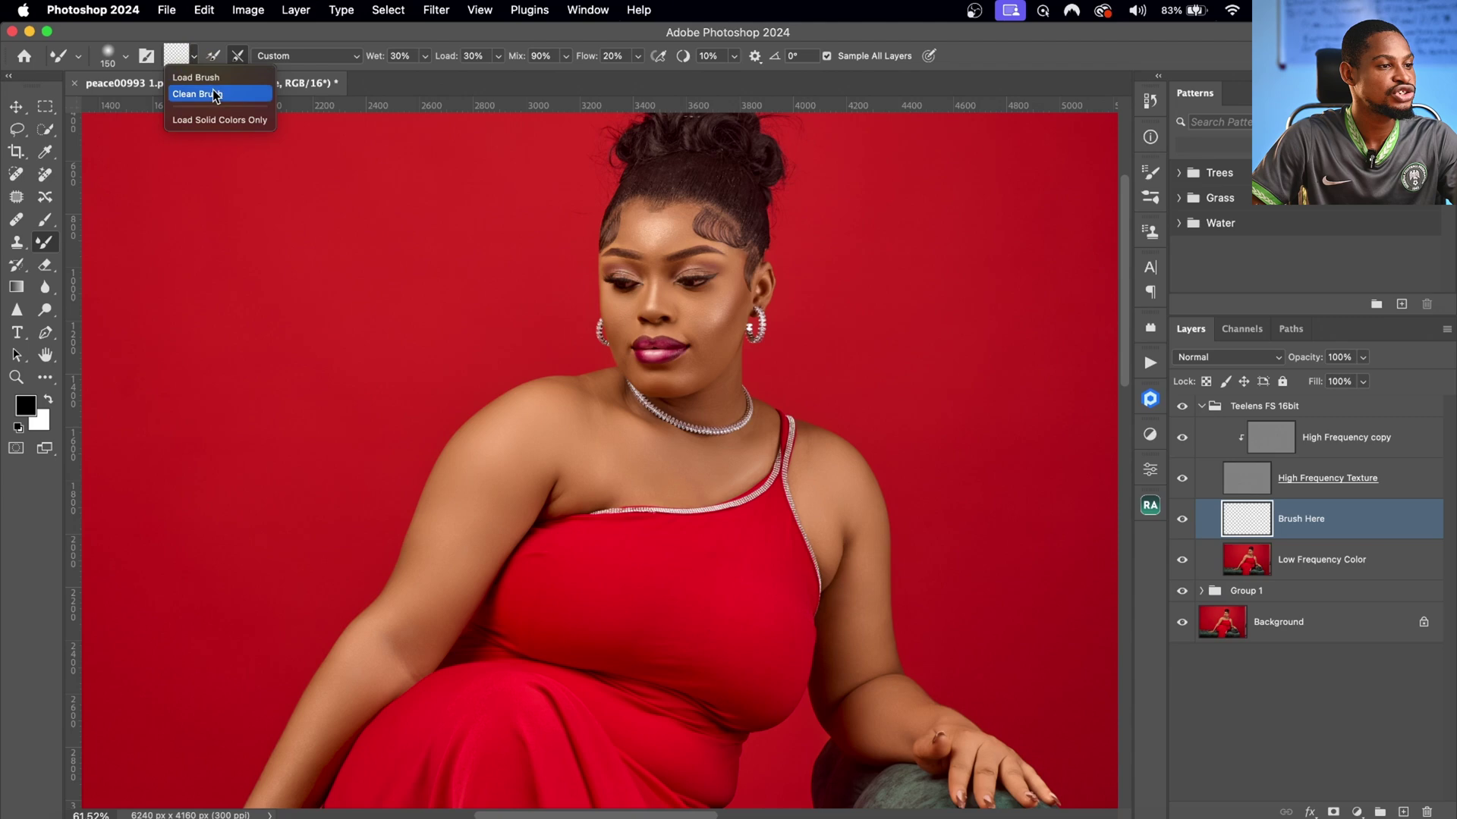
{"action": "left_click", "coordinate": [213, 91]}
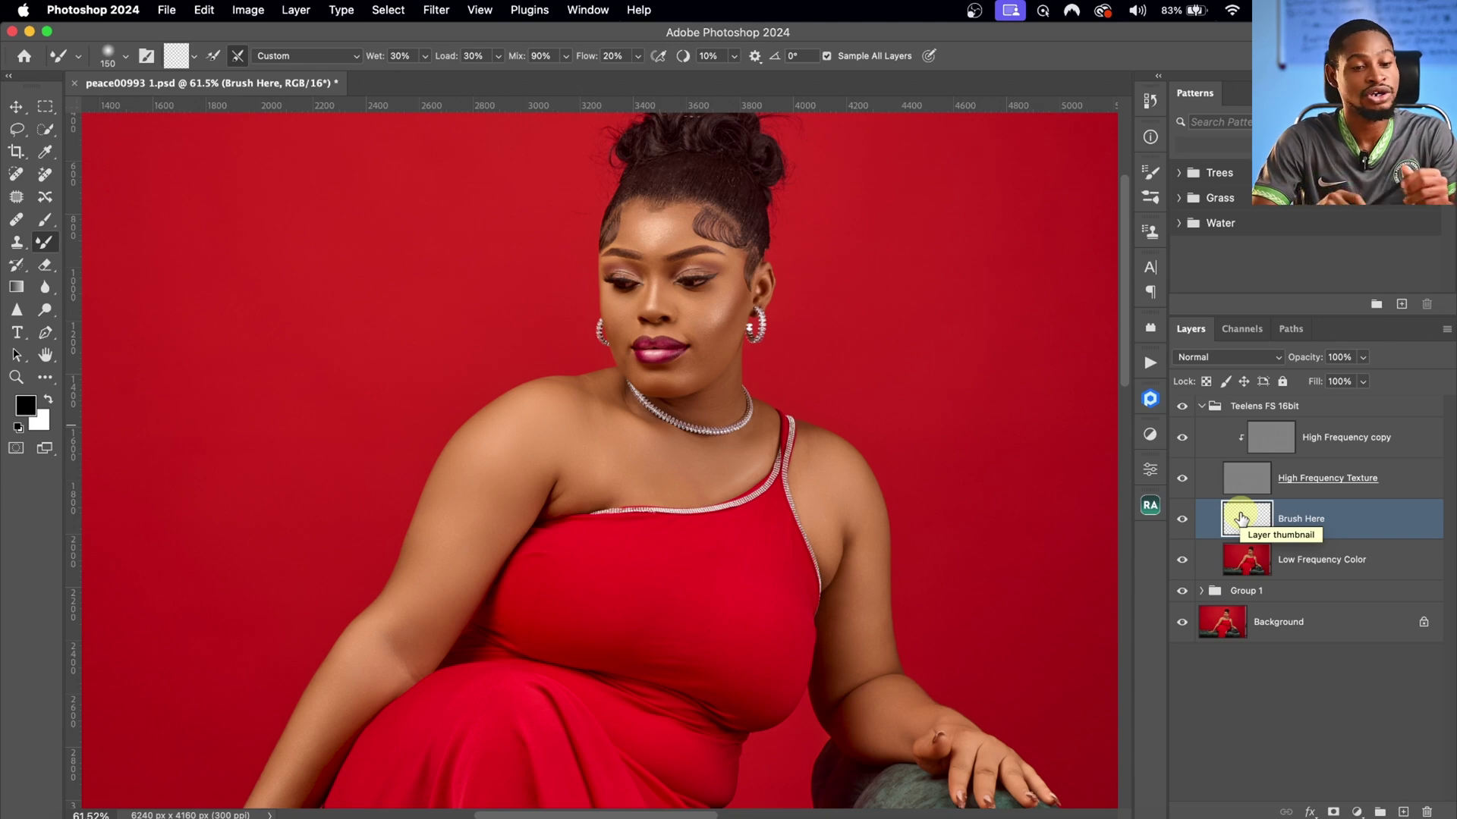
Step: Hide the High Frequency Texture layer to expose the low-frequency tones of the upper arm beside the shoulder strap
{"action": "key", "text": "z"}
{"action": "mouse_move", "coordinate": [718, 459]}
{"action": "left_mouse_down"}
{"action": "mouse_move", "coordinate": [660, 445]}
{"action": "mouse_move", "coordinate": [770, 453]}
{"action": "mouse_move", "coordinate": [793, 432]}
{"action": "left_mouse_up"}
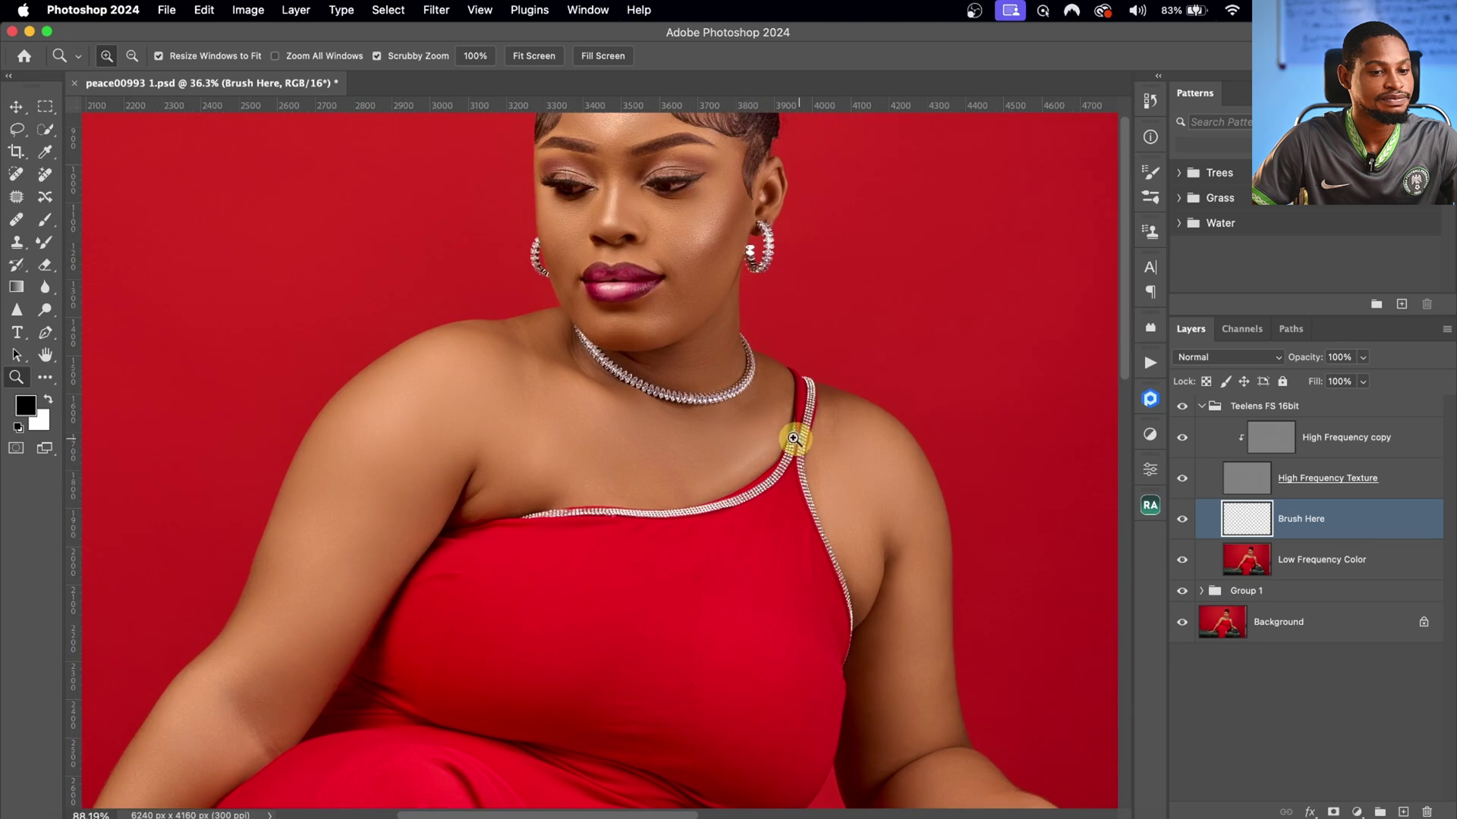
{"action": "left_click", "coordinate": [1181, 481]}
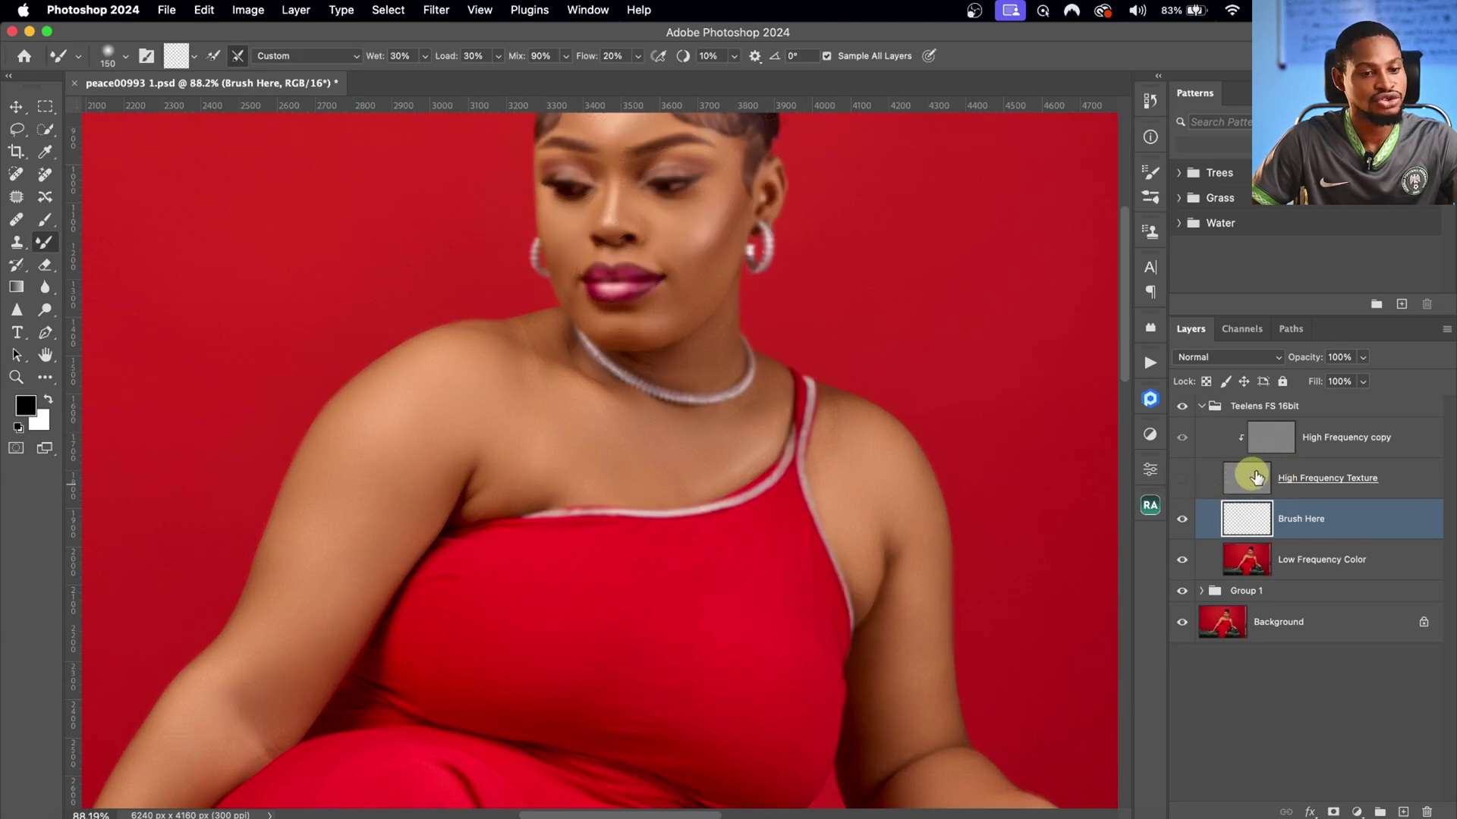
{"action": "key", "text": "z"}
{"action": "mouse_move", "coordinate": [780, 455]}
{"action": "left_mouse_down"}
{"action": "mouse_move", "coordinate": [757, 435]}
{"action": "mouse_move", "coordinate": [932, 604]}
{"action": "mouse_move", "coordinate": [855, 614]}
{"action": "left_mouse_up"}
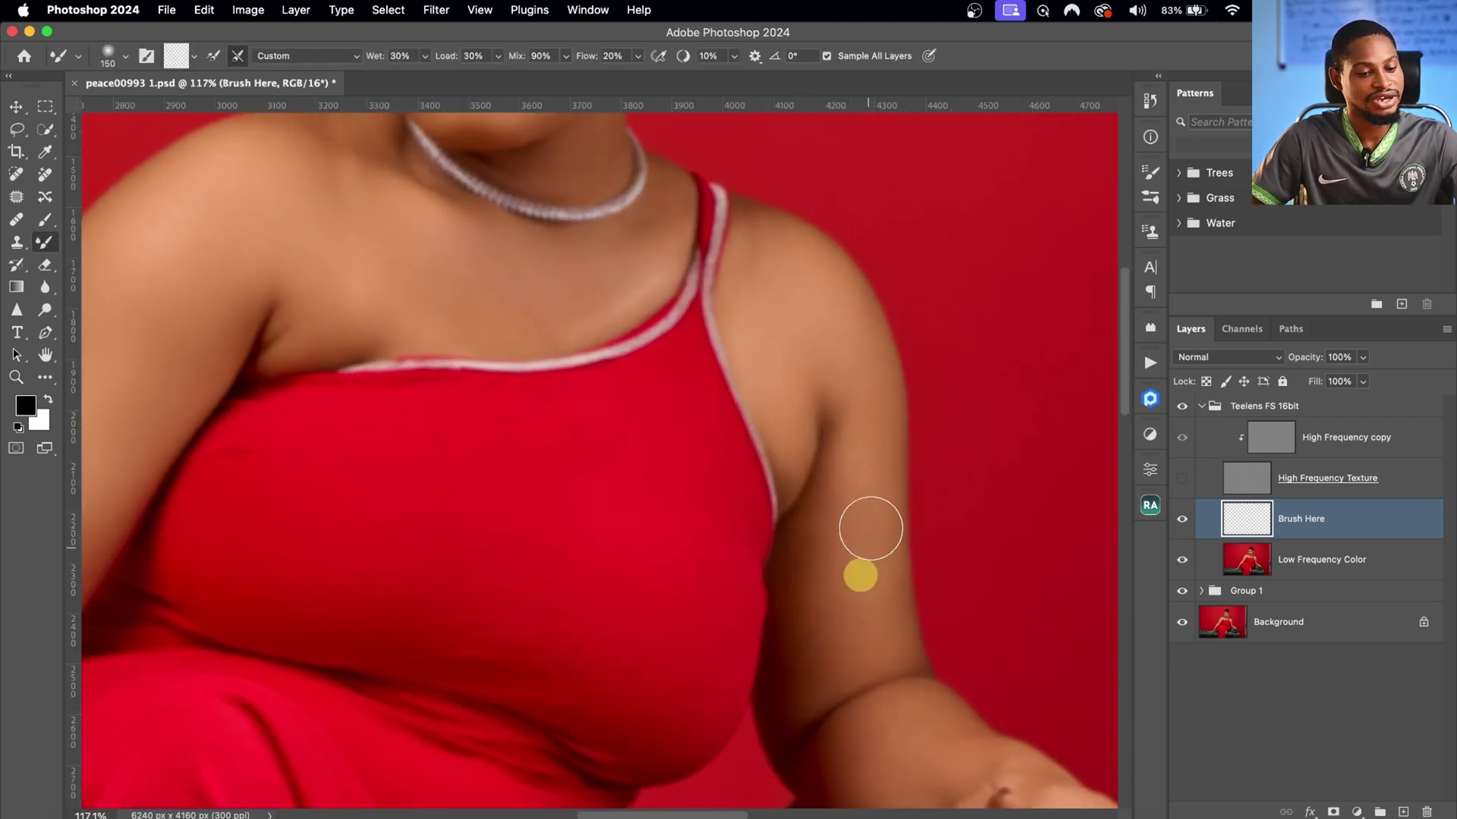
Step: Blend the uneven tones of the upper arm below the shoulder strap on the Brush Here layer, varying the Mixer Brush size between about 100 and 175
{"action": "key", "text": "bracketright"}
{"action": "key", "text": "bracketright"}
{"action": "key", "text": "bracketright"}
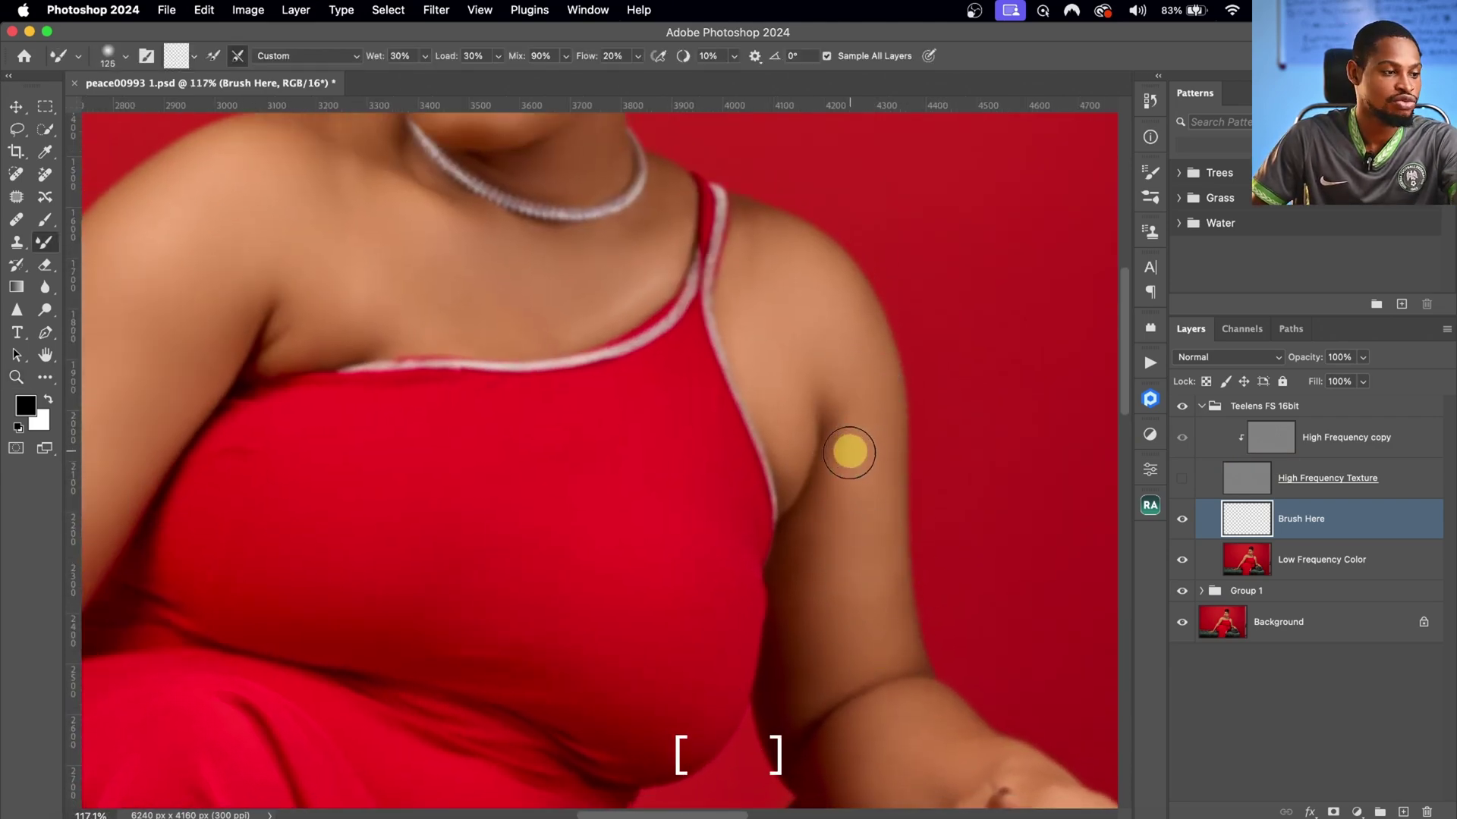
{"action": "key", "text": "bracketleft"}
{"action": "key", "text": "bracketleft"}
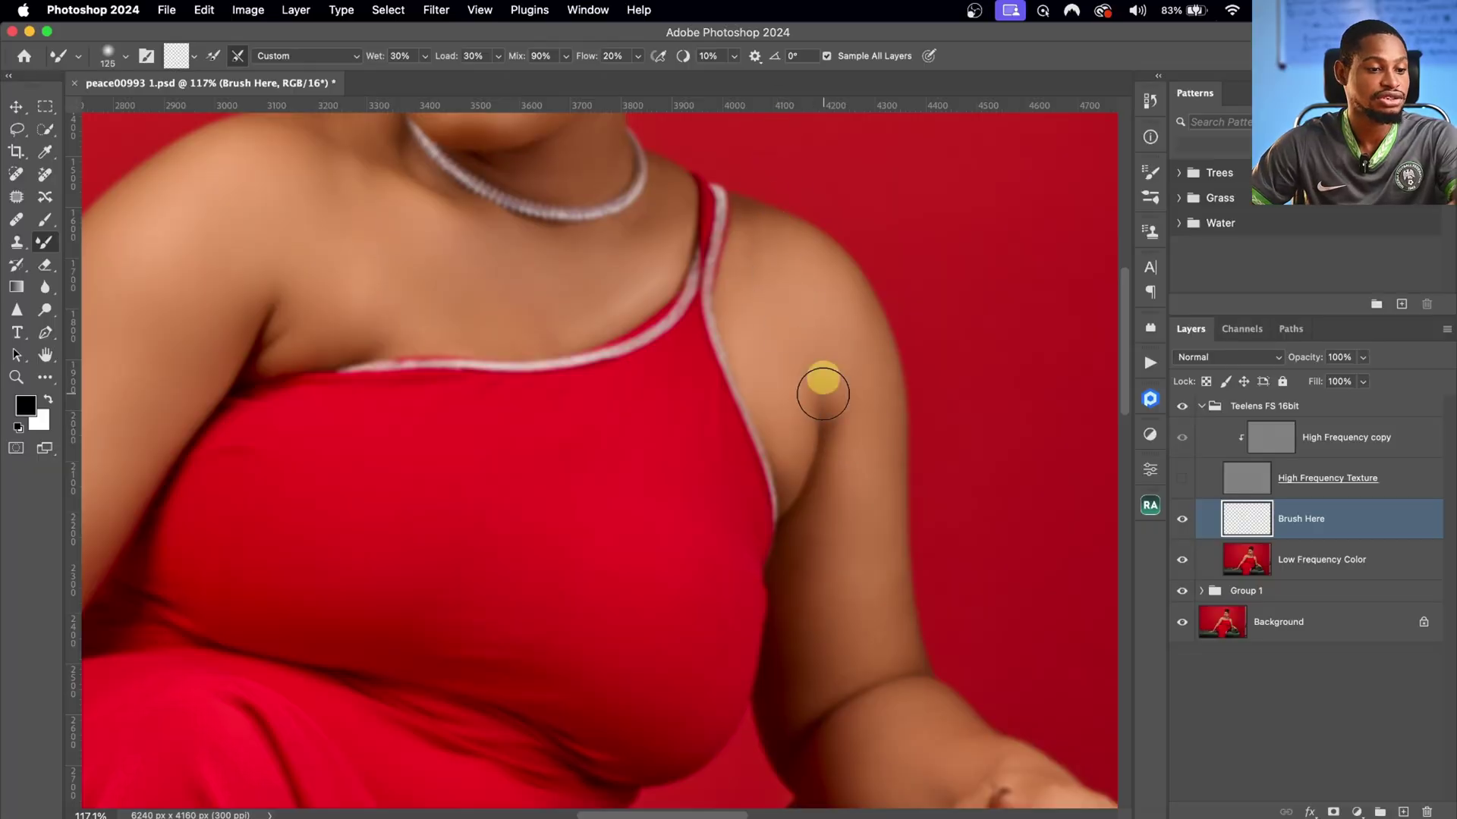
{"action": "key", "text": "bracketright"}
{"action": "key", "text": "bracketright"}
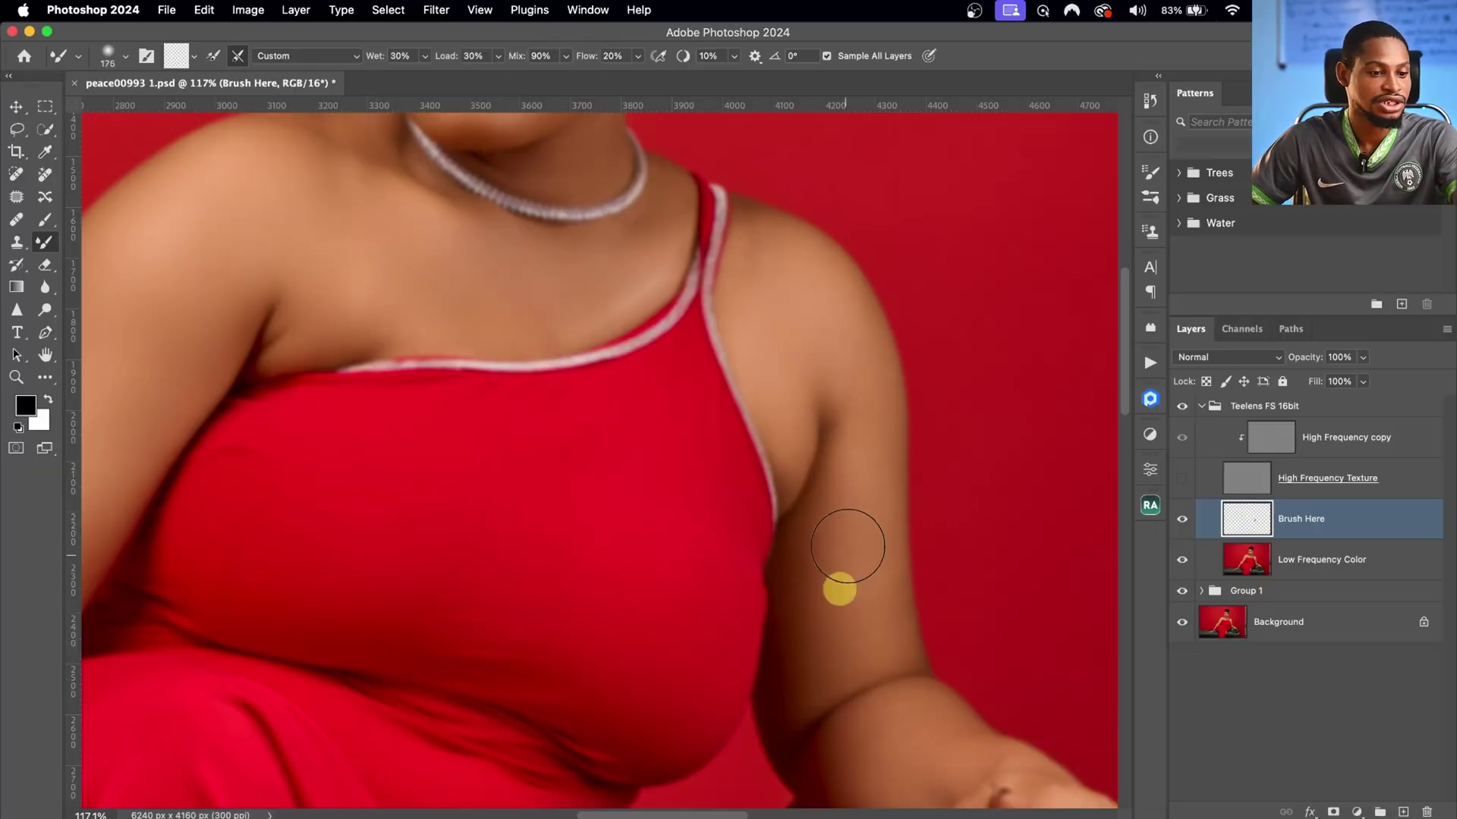
{"action": "key", "text": "bracketleft"}
{"action": "key", "text": "bracketleft"}
{"action": "key", "text": "bracketleft"}
{"action": "key", "text": "bracketright"}
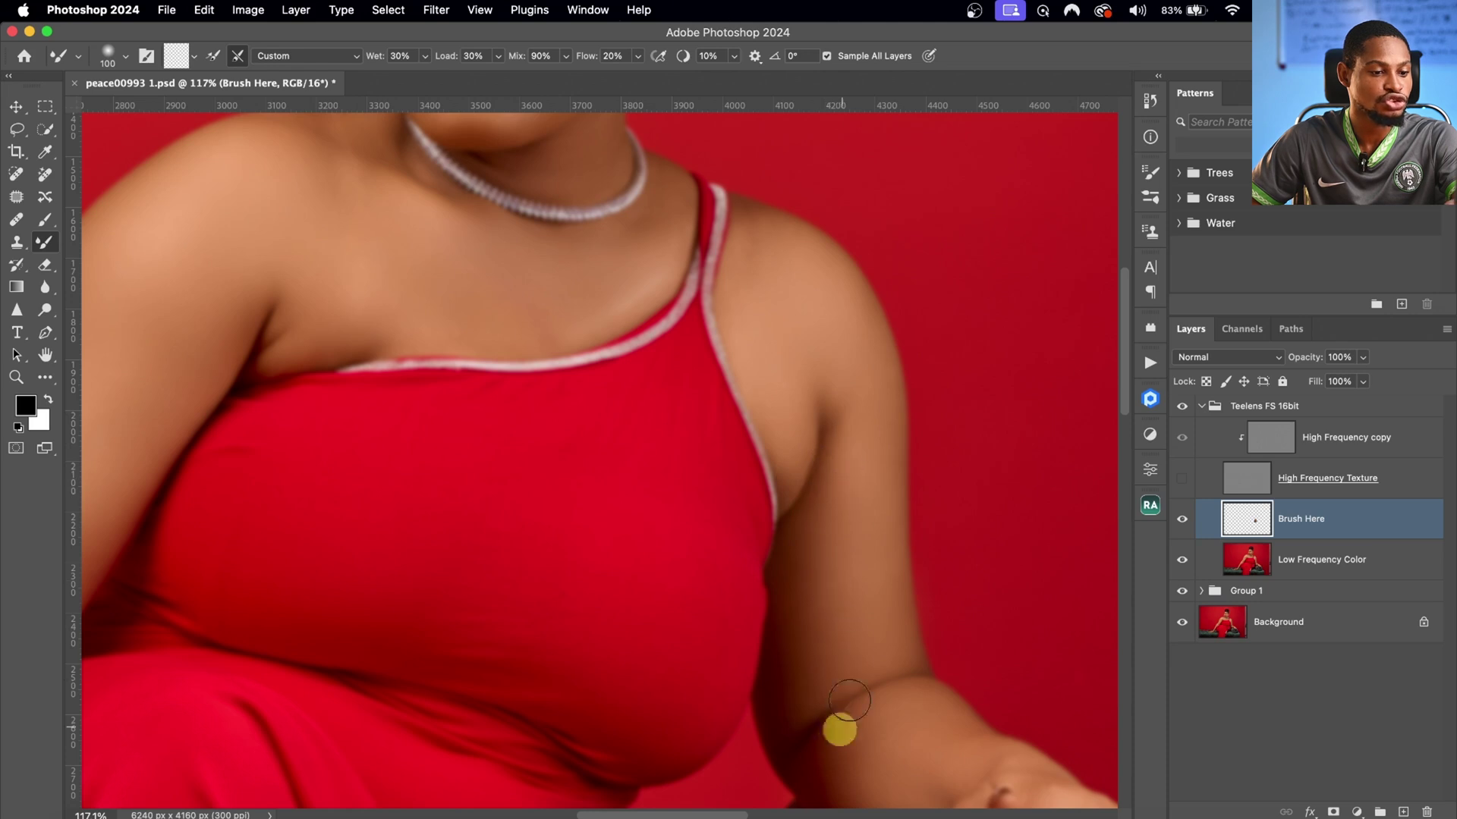
Step: Smooth the tone transitions on the hand resting on the sofa's armrest with a Mixer Brush of about 90
{"action": "mouse_move", "coordinate": [835, 683]}
{"action": "left_mouse_down"}
{"action": "mouse_move", "coordinate": [839, 612]}
{"action": "mouse_move", "coordinate": [718, 418]}
{"action": "left_mouse_up"}
{"action": "key", "text": "bracketright"}
{"action": "key", "text": "bracketright"}
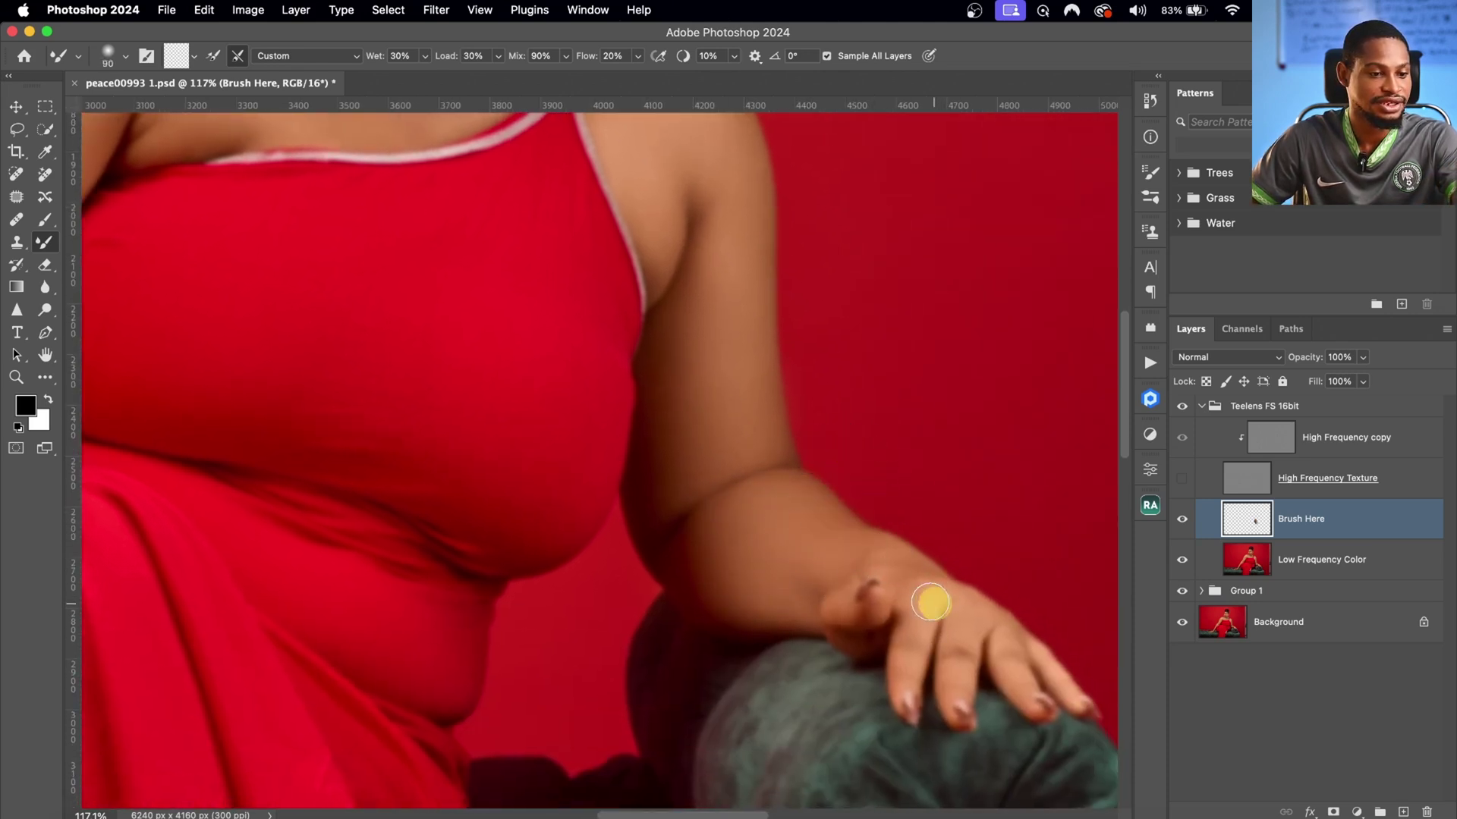
{"action": "key", "text": "bracketleft"}
{"action": "key", "text": "bracketleft"}
{"action": "key", "text": "bracketleft"}
{"action": "key", "text": "bracketleft"}
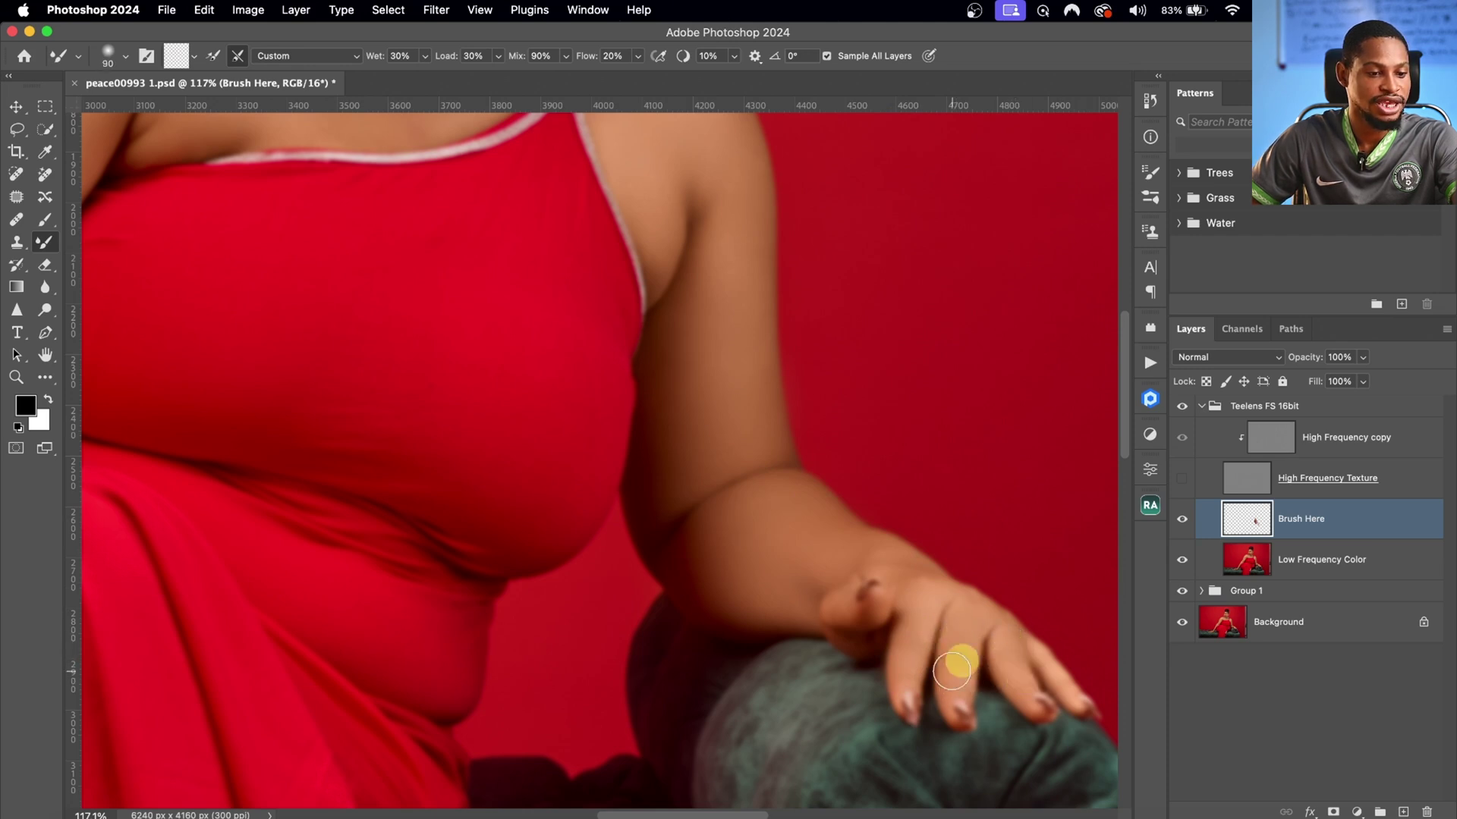
Step: Blend the forearm and wrist above the armrest with the Mixer Brush enlarged to 200, then reduced to 125
{"action": "key", "text": "bracketright"}
{"action": "key", "text": "bracketright"}
{"action": "key", "text": "bracketright"}
{"action": "key", "text": "bracketright"}
{"action": "key", "text": "bracketright"}
{"action": "key", "text": "bracketright"}
{"action": "key", "text": "bracketright"}
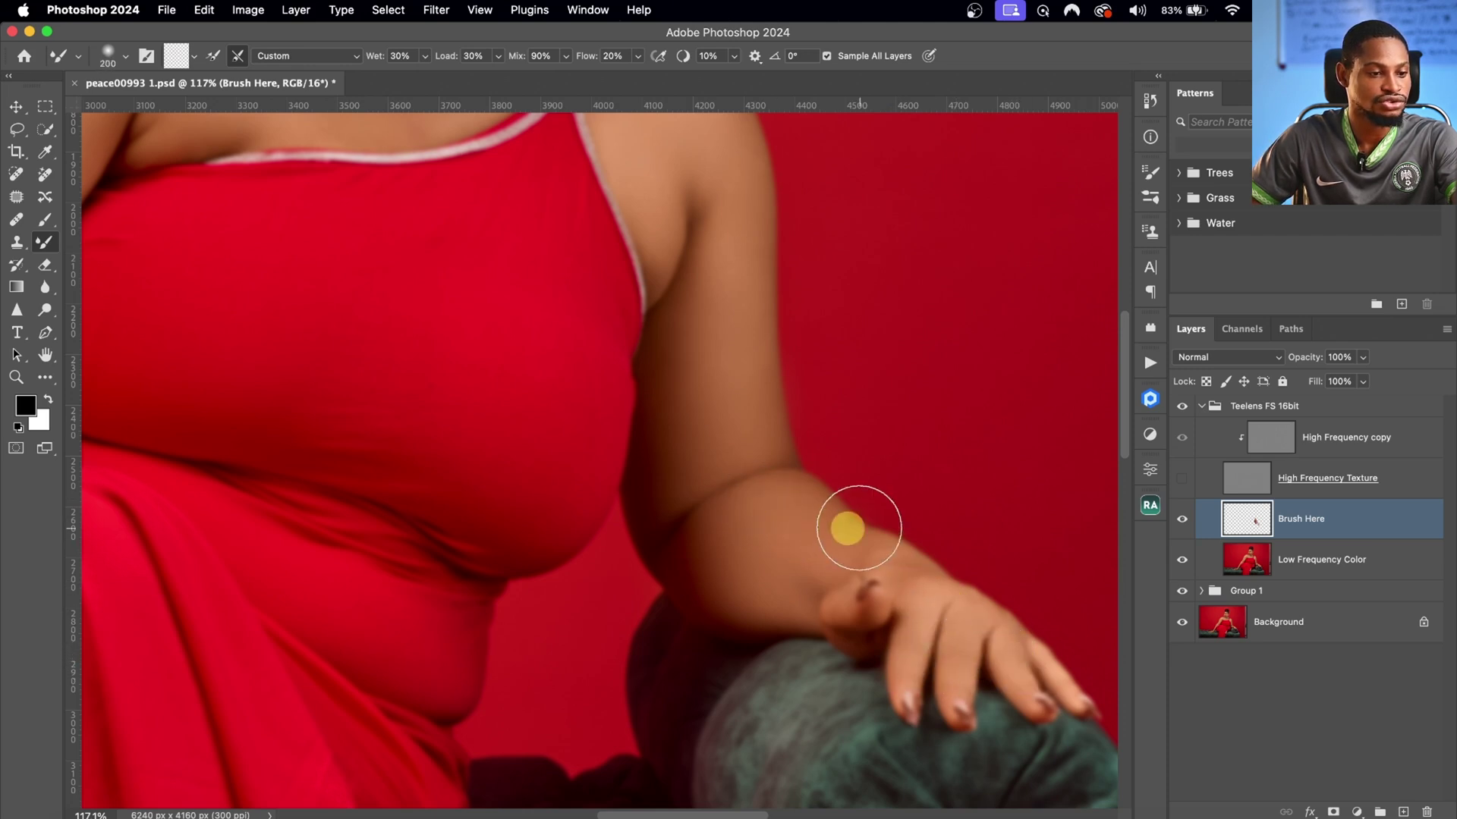
{"action": "key", "text": "bracketleft"}
{"action": "key", "text": "bracketleft"}
Step: Show the High Frequency Texture layer to check the blended arm, and examine the opposite forearm with the bracelet
{"action": "left_click", "coordinate": [1181, 491]}
{"action": "key", "text": "z"}
{"action": "left_click_drag", "start_coordinate": [781, 384], "coordinate": [940, 336]}
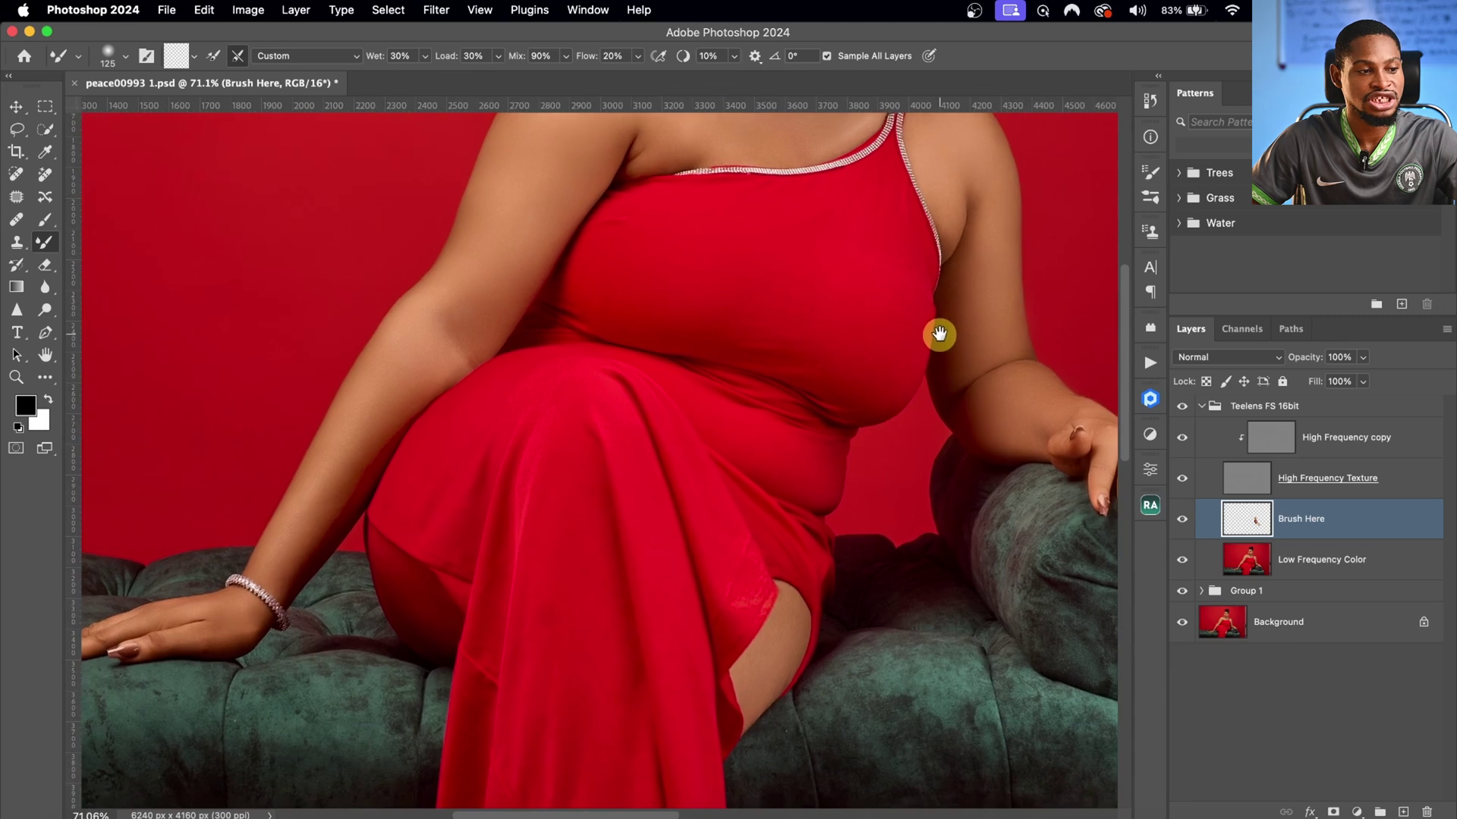
{"action": "key", "text": "z"}
{"action": "mouse_move", "coordinate": [486, 438]}
{"action": "left_mouse_down"}
{"action": "mouse_move", "coordinate": [519, 436]}
{"action": "mouse_move", "coordinate": [459, 426]}
{"action": "mouse_move", "coordinate": [602, 351]}
{"action": "left_mouse_up"}
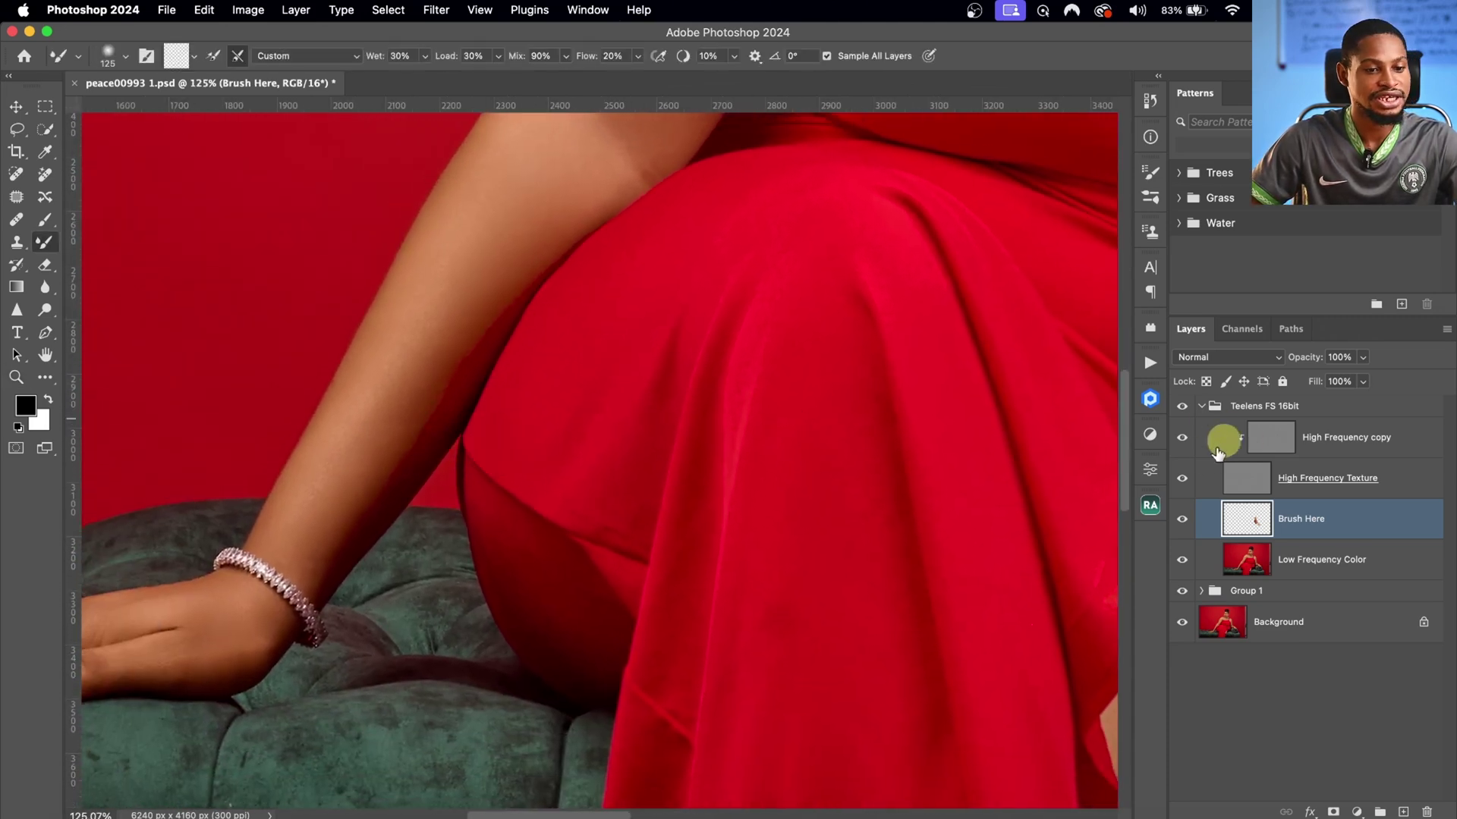
Step: Hide the High Frequency Texture layer and blend the shadow transition along the forearm above the bracelet, using Mixer Brush sizes of about 70 to 100
{"action": "left_click", "coordinate": [1182, 478]}
{"action": "key", "text": "bracketleft"}
{"action": "key", "text": "bracketleft"}
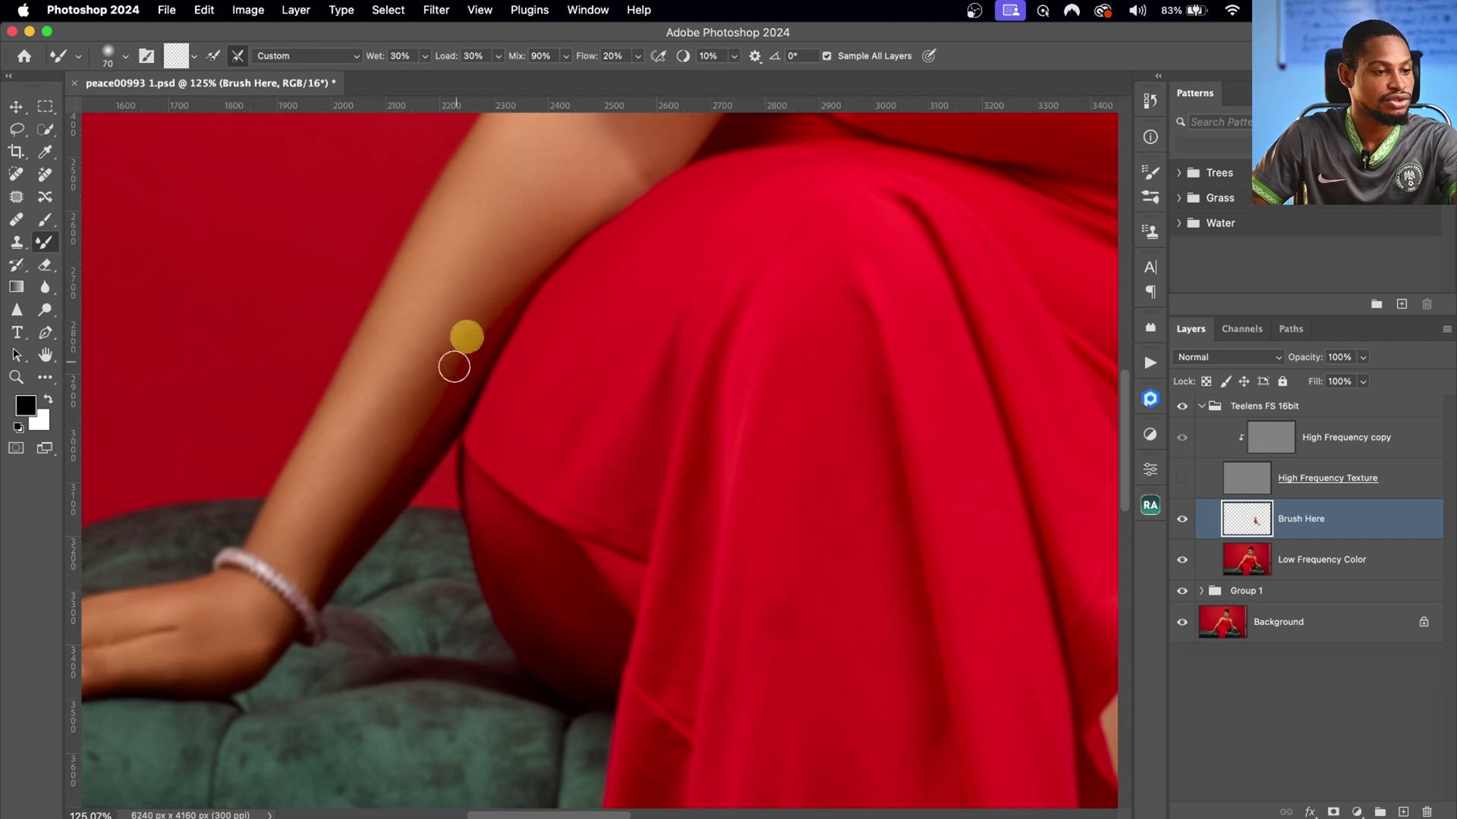
{"action": "key", "text": "bracketright"}
{"action": "key", "text": "bracketright"}
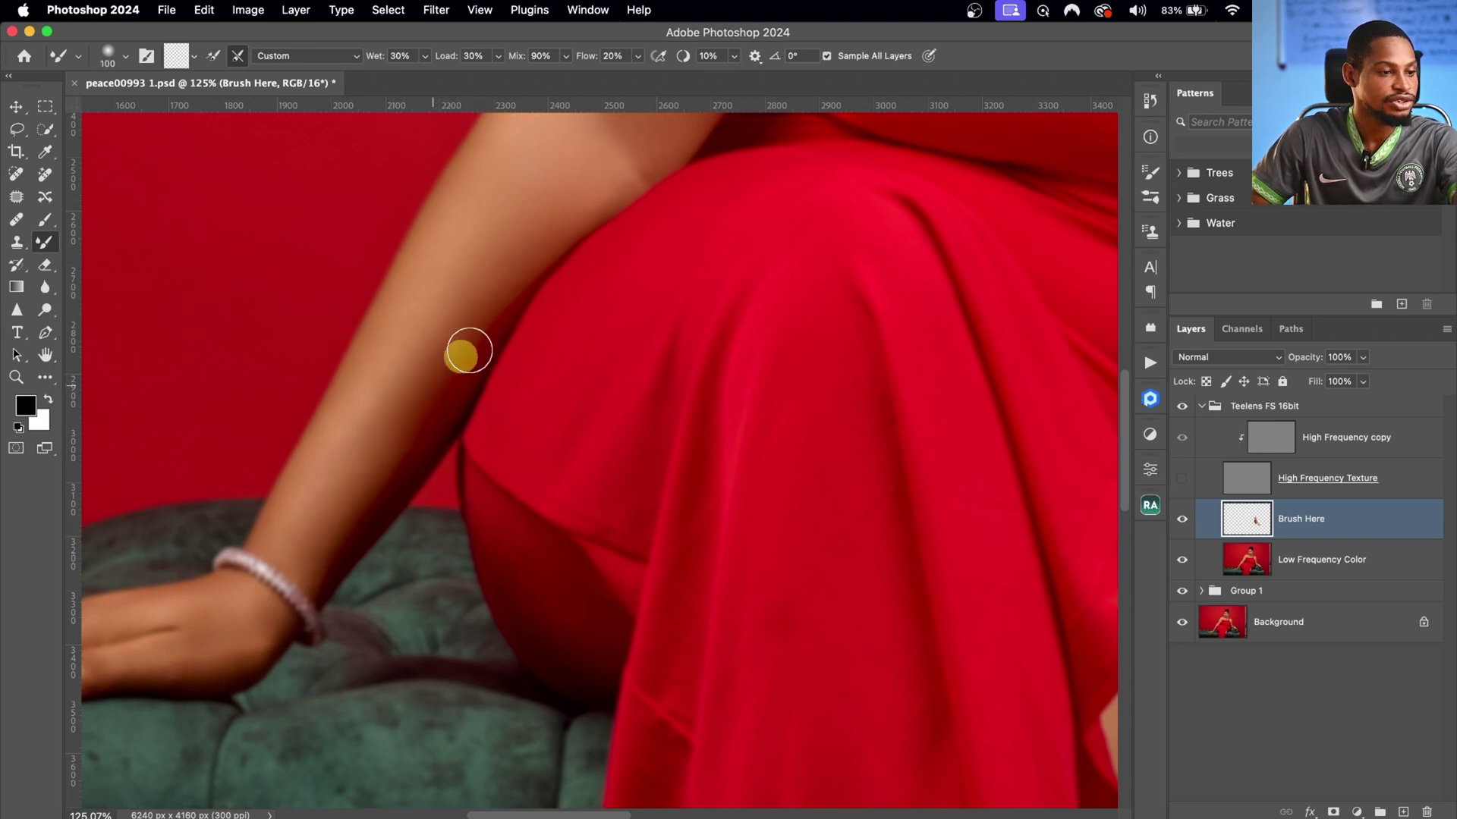
{"action": "key", "text": "bracketleft"}
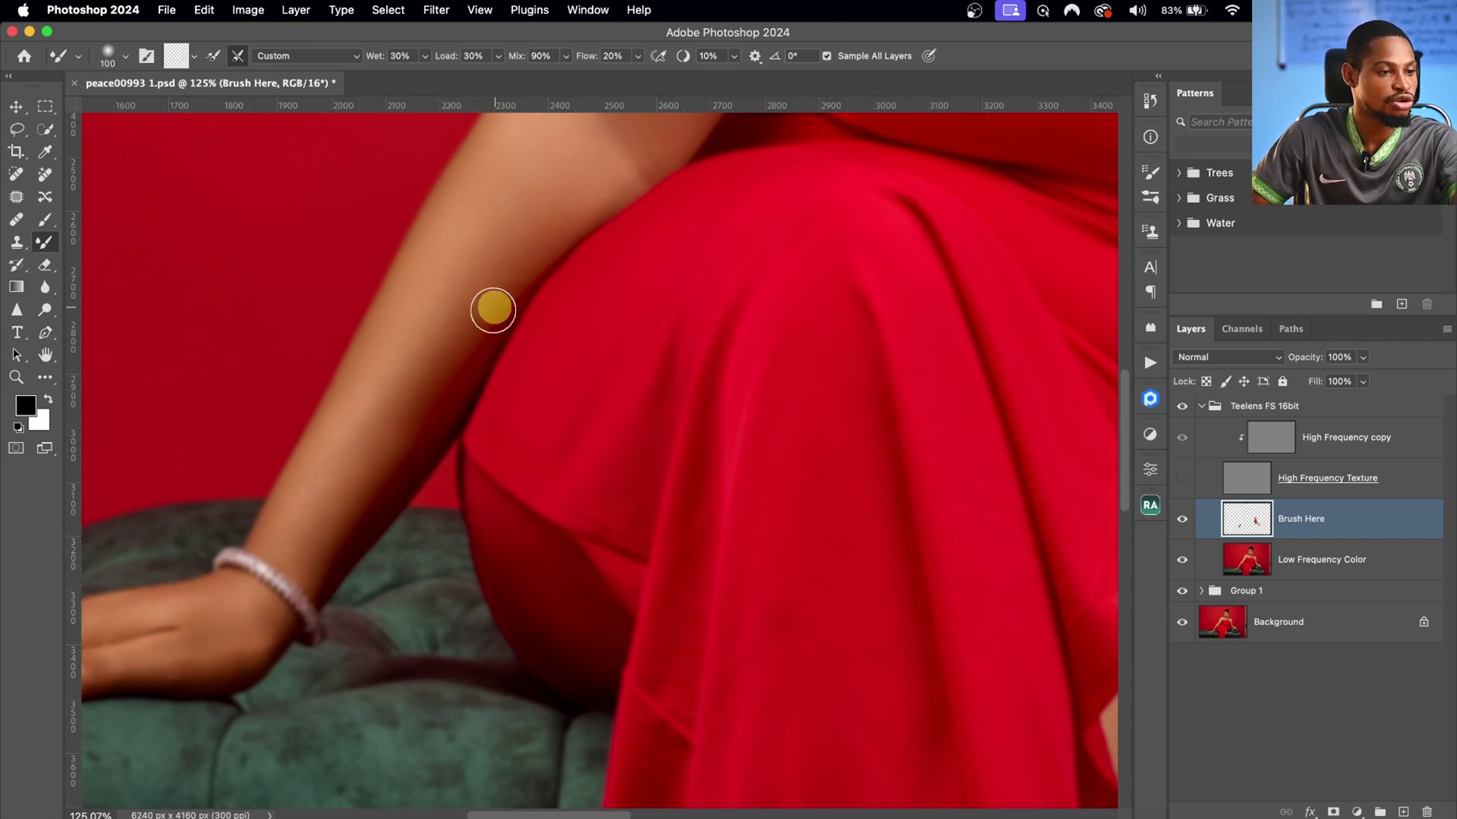
{"action": "key", "text": "bracketright"}
{"action": "key", "text": "bracketright"}
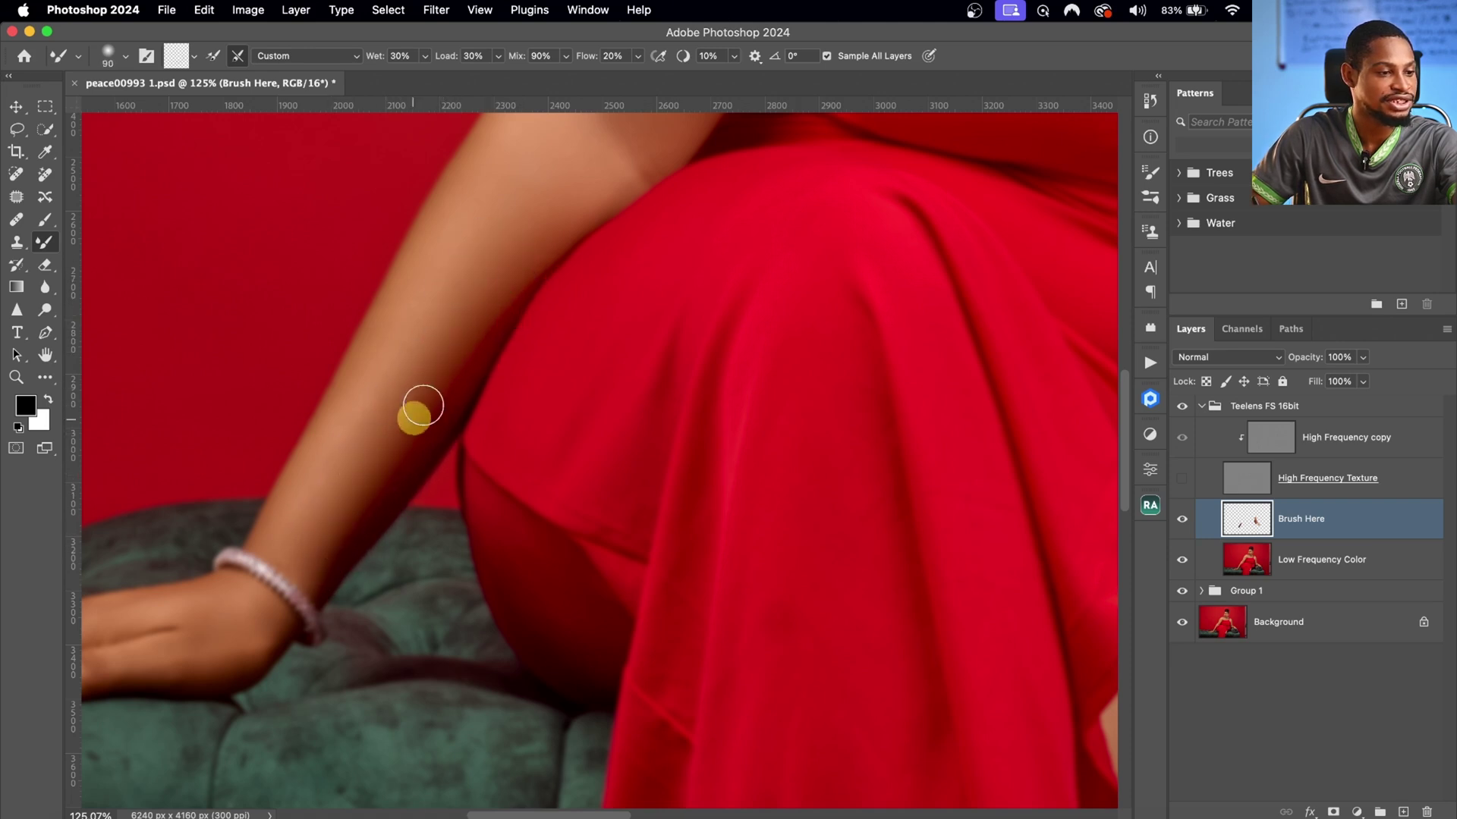
Step: Restore the High Frequency Texture layer and review the blended forearms across the whole figure and up close at the bracelet hand
{"action": "scroll", "coordinate": [416, 410], "scroll_direction": "down", "scroll_amount": 1}
{"action": "left_click", "coordinate": [1182, 478]}
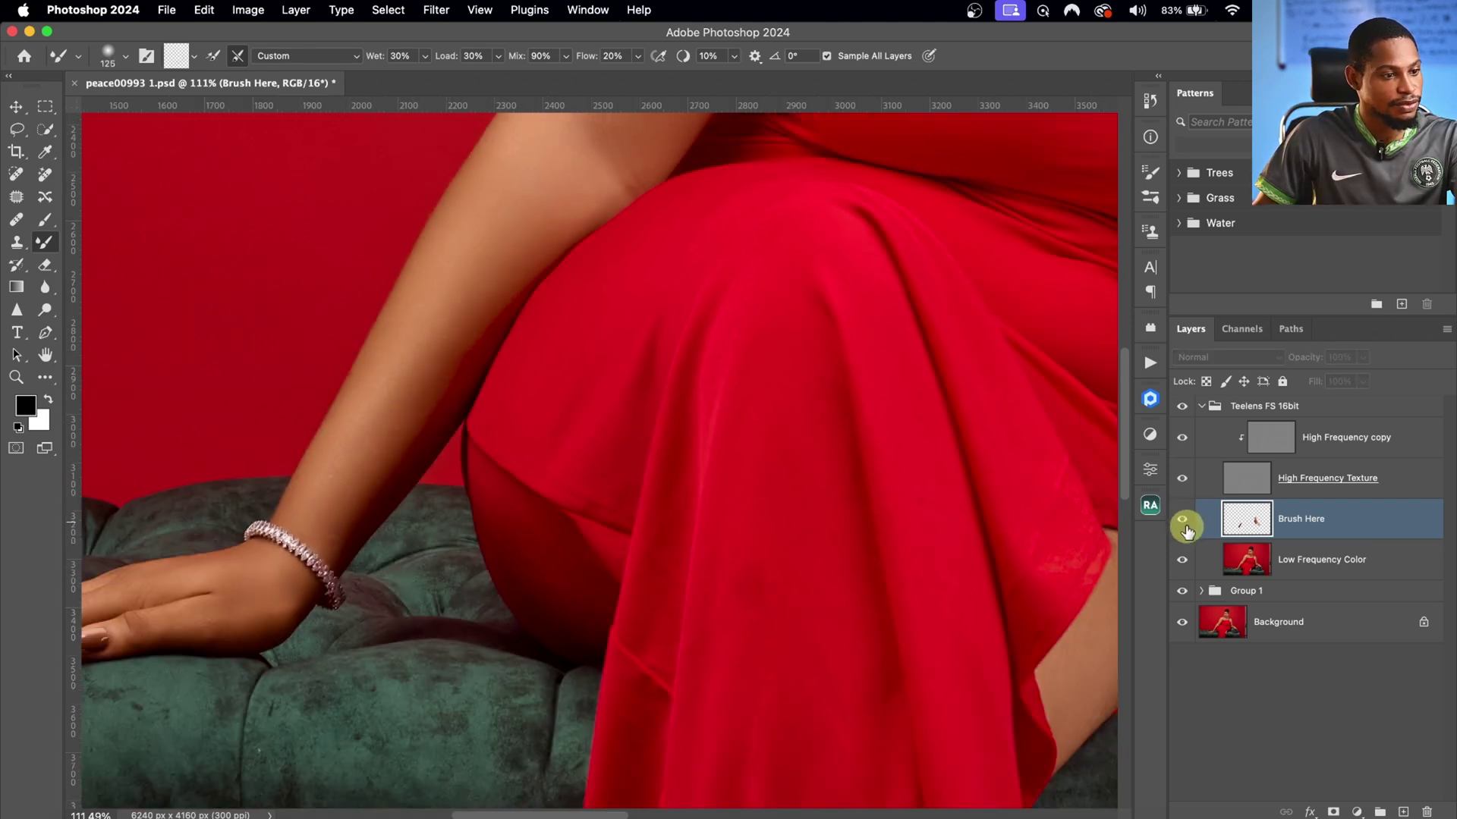
{"action": "scroll", "coordinate": [717, 374], "scroll_direction": "down", "scroll_amount": 6}
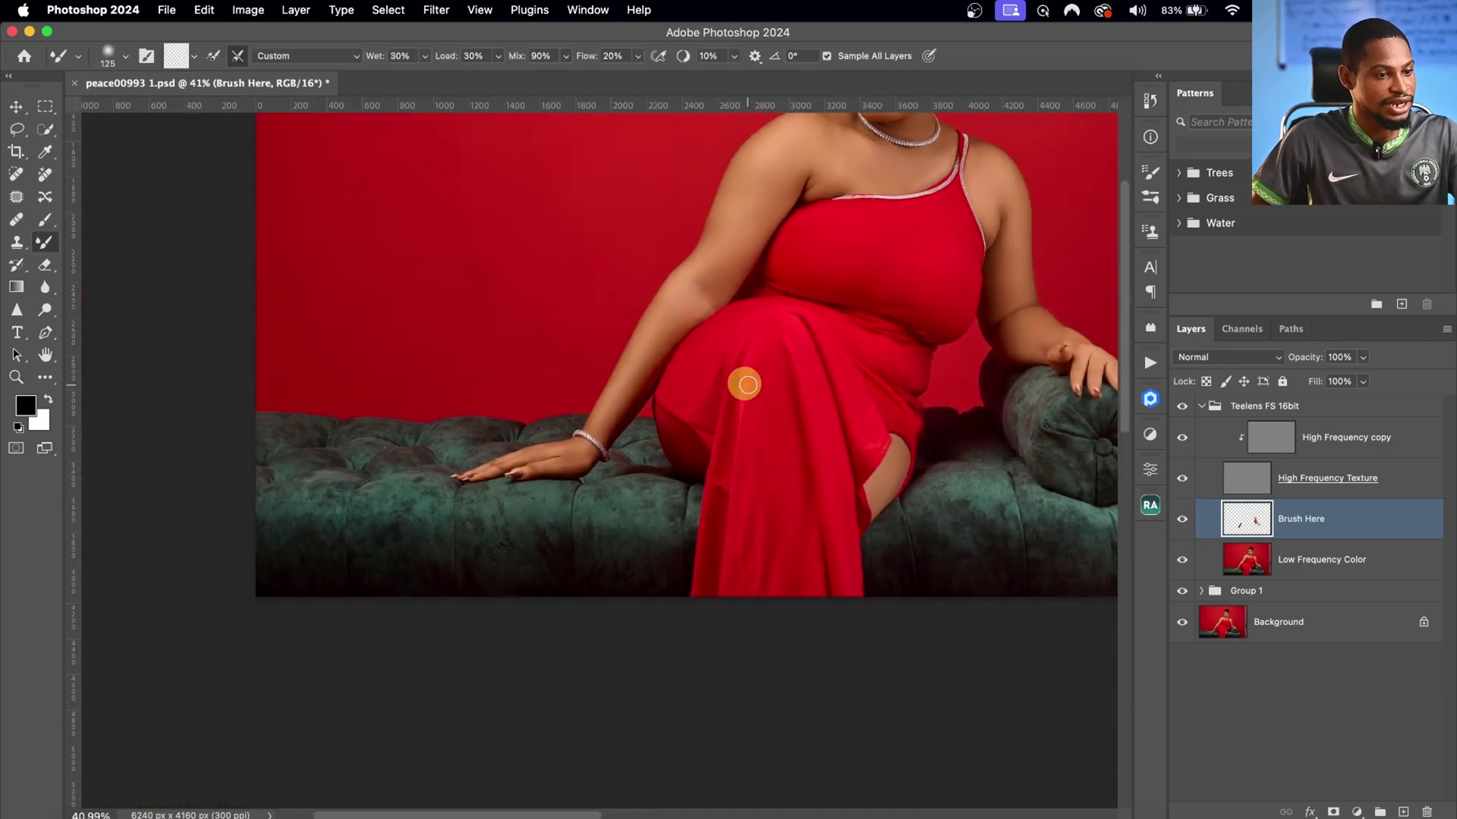
{"action": "left_click_drag", "start_coordinate": [757, 371], "coordinate": [699, 386]}
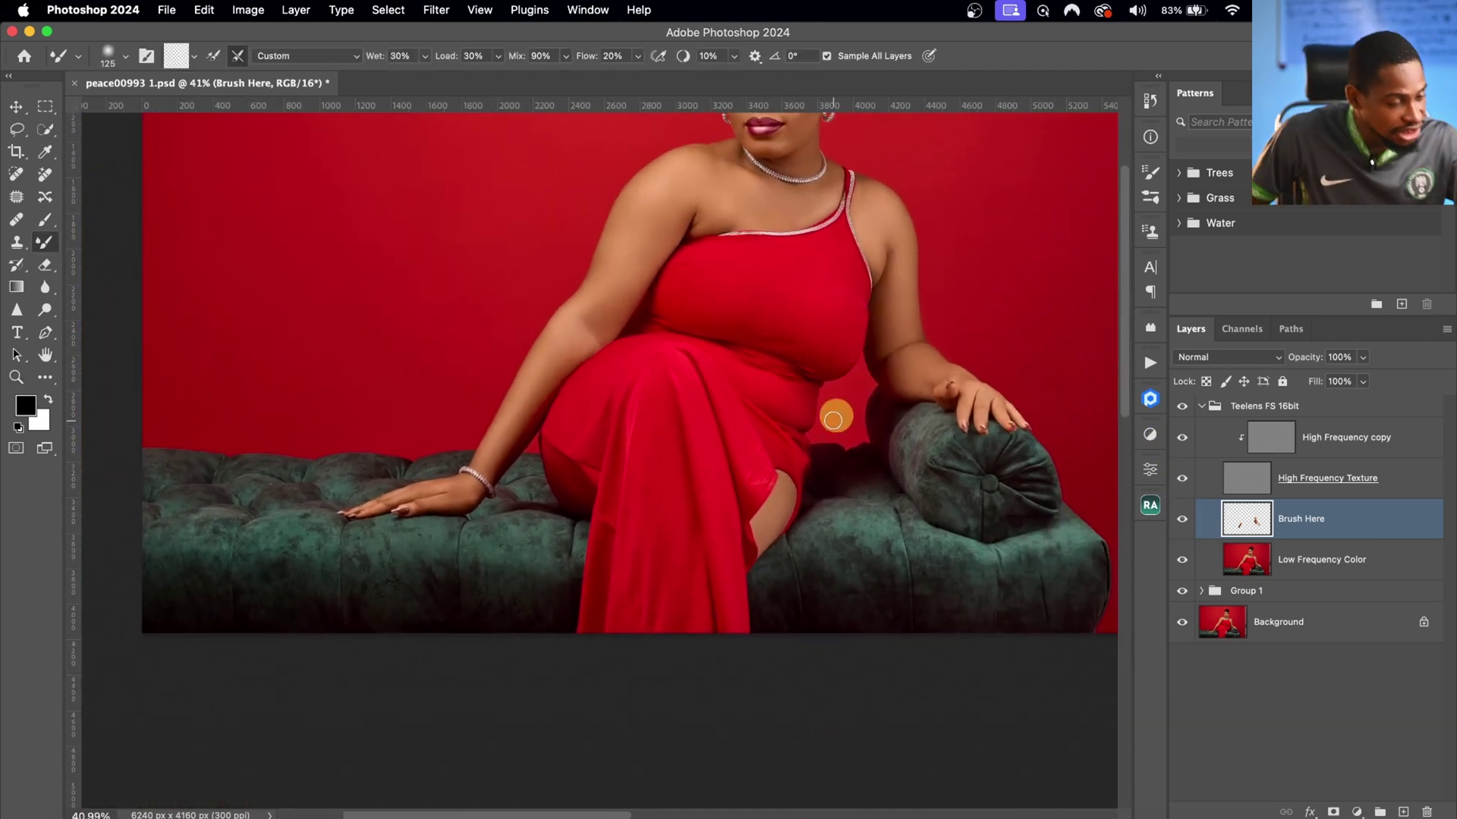
{"action": "scroll", "coordinate": [505, 489], "scroll_direction": "up", "scroll_amount": 5}
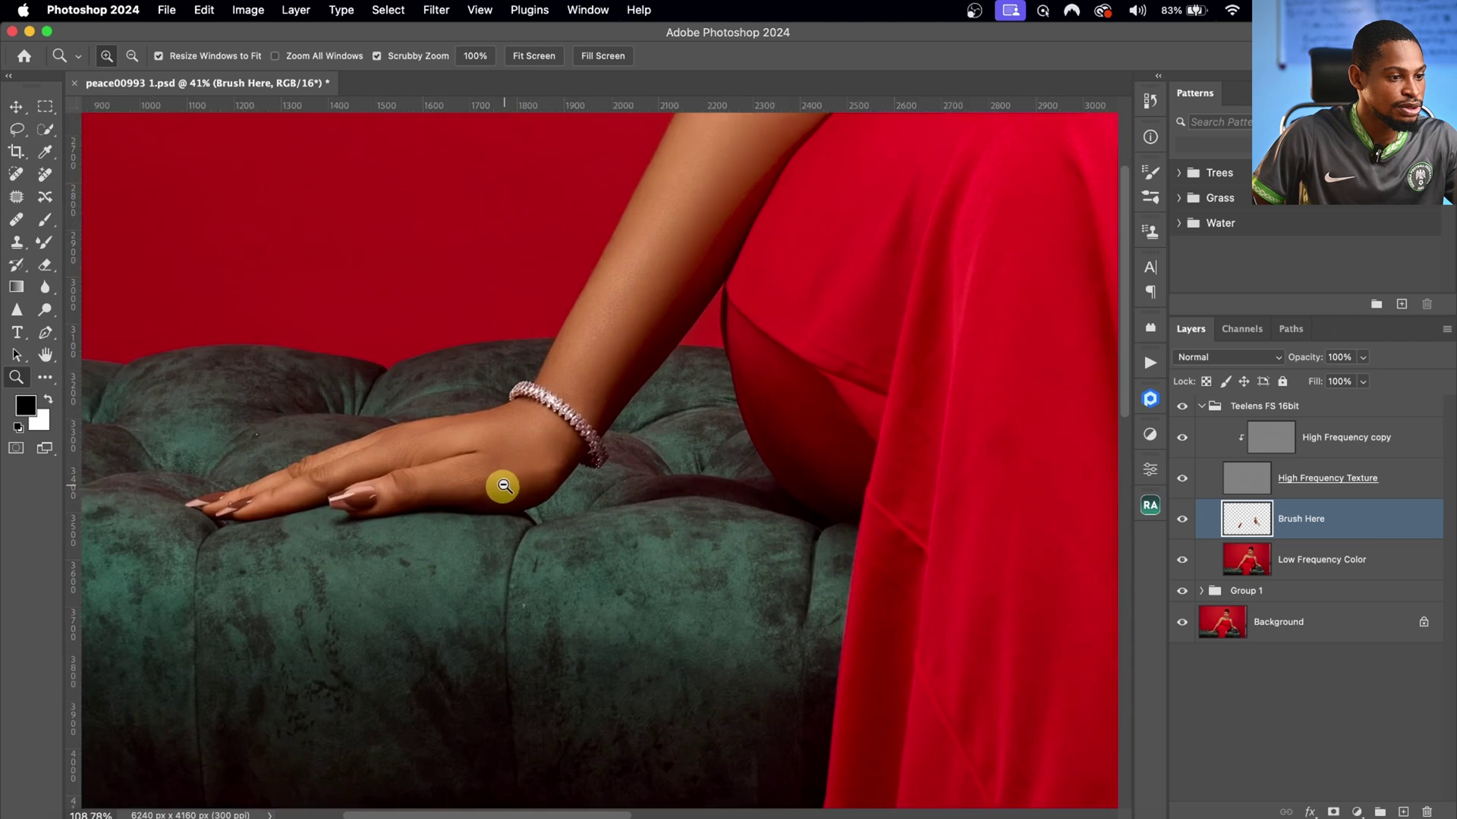
Step: Hide the High Frequency Texture layer and blend the bracelet arm around the elbow with the Mixer Brush enlarged to at least 200
{"action": "left_click", "coordinate": [1182, 479]}
{"action": "mouse_move", "coordinate": [349, 493]}
{"action": "left_mouse_down"}
{"action": "mouse_move", "coordinate": [386, 470]}
{"action": "mouse_move", "coordinate": [302, 518]}
{"action": "mouse_move", "coordinate": [289, 501]}
{"action": "mouse_move", "coordinate": [307, 485]}
{"action": "mouse_move", "coordinate": [454, 487]}
{"action": "mouse_move", "coordinate": [543, 434]}
{"action": "mouse_move", "coordinate": [626, 301]}
{"action": "mouse_move", "coordinate": [685, 151]}
{"action": "mouse_move", "coordinate": [615, 327]}
{"action": "mouse_move", "coordinate": [589, 345]}
{"action": "mouse_move", "coordinate": [679, 272]}
{"action": "mouse_move", "coordinate": [495, 581]}
{"action": "mouse_move", "coordinate": [496, 629]}
{"action": "mouse_move", "coordinate": [561, 456]}
{"action": "mouse_move", "coordinate": [543, 438]}
{"action": "mouse_move", "coordinate": [582, 459]}
{"action": "mouse_move", "coordinate": [556, 464]}
{"action": "mouse_move", "coordinate": [706, 335]}
{"action": "left_mouse_up"}
{"action": "key", "text": "bracketright"}
{"action": "key", "text": "bracketright"}
{"action": "key", "text": "bracketright"}
{"action": "key", "text": "bracketright"}
{"action": "key", "text": "bracketright"}
{"action": "key", "text": "bracketright"}
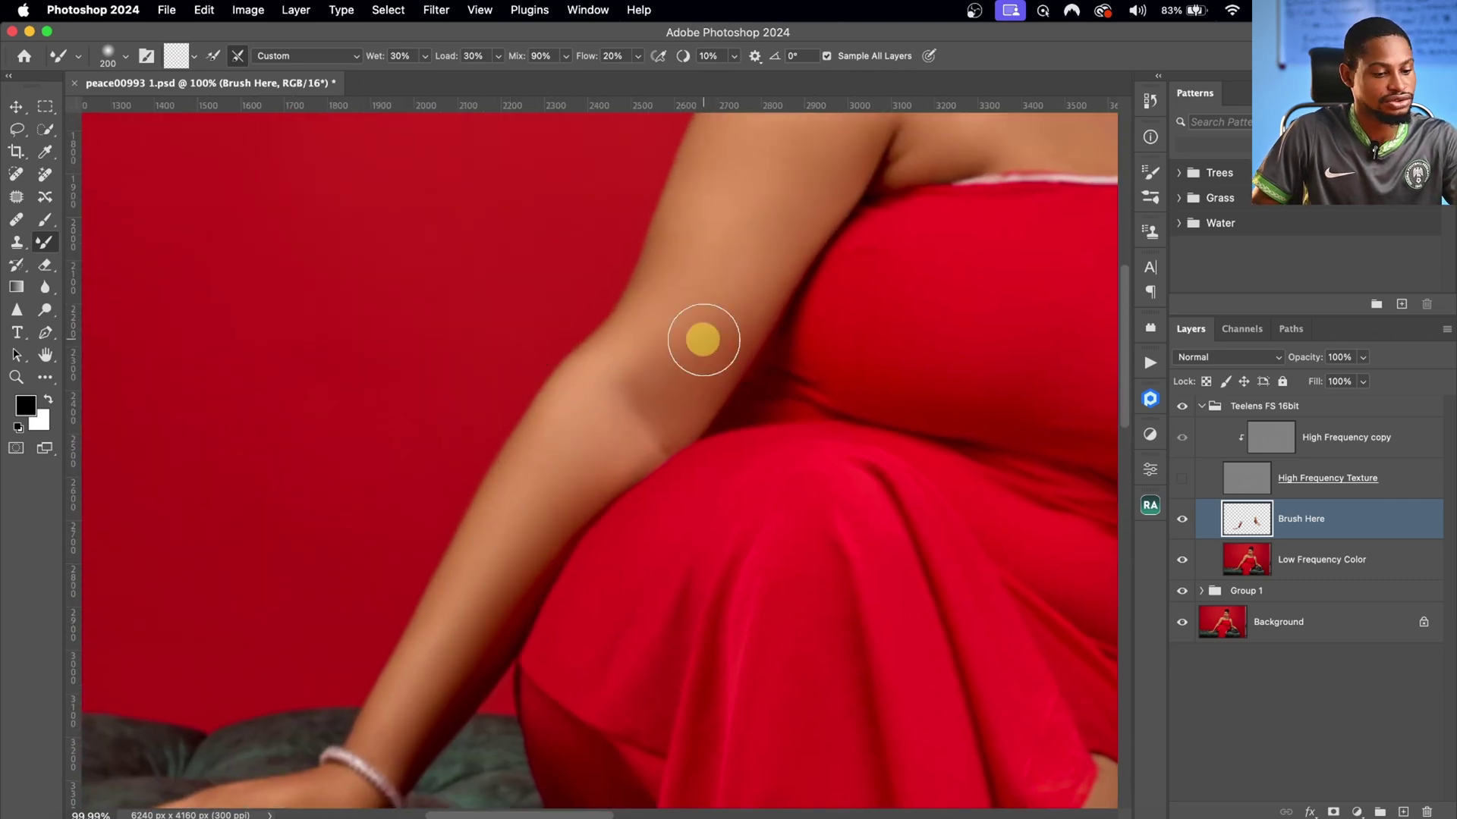
{"action": "key", "text": "bracketright"}
{"action": "key", "text": "bracketright"}
Step: Even out the upper arm, shoulder and chest tones on the Brush Here layer, adjusting the Mixer Brush to 150
{"action": "scroll", "coordinate": [706, 334], "scroll_direction": "up", "scroll_amount": 5}
{"action": "mouse_move", "coordinate": [966, 302]}
{"action": "left_mouse_down"}
{"action": "mouse_move", "coordinate": [891, 304]}
{"action": "mouse_move", "coordinate": [859, 329]}
{"action": "mouse_move", "coordinate": [957, 332]}
{"action": "mouse_move", "coordinate": [941, 309]}
{"action": "mouse_move", "coordinate": [790, 481]}
{"action": "mouse_move", "coordinate": [821, 442]}
{"action": "mouse_move", "coordinate": [789, 461]}
{"action": "mouse_move", "coordinate": [802, 456]}
{"action": "mouse_move", "coordinate": [713, 440]}
{"action": "mouse_move", "coordinate": [660, 394]}
{"action": "mouse_move", "coordinate": [803, 467]}
{"action": "mouse_move", "coordinate": [716, 501]}
{"action": "mouse_move", "coordinate": [874, 493]}
{"action": "mouse_move", "coordinate": [815, 528]}
{"action": "mouse_move", "coordinate": [871, 530]}
{"action": "mouse_move", "coordinate": [954, 504]}
{"action": "mouse_move", "coordinate": [908, 549]}
{"action": "mouse_move", "coordinate": [961, 491]}
{"action": "mouse_move", "coordinate": [935, 485]}
{"action": "mouse_move", "coordinate": [947, 464]}
{"action": "mouse_move", "coordinate": [958, 495]}
{"action": "mouse_move", "coordinate": [945, 530]}
{"action": "mouse_move", "coordinate": [882, 430]}
{"action": "mouse_move", "coordinate": [914, 305]}
{"action": "left_mouse_up"}
{"action": "key", "text": "bracketleft"}
{"action": "key", "text": "bracketleft"}
{"action": "key", "text": "bracketleft"}
{"action": "key", "text": "bracketleft"}
{"action": "key", "text": "bracketleft"}
{"action": "key", "text": "bracketleft"}
{"action": "key", "text": "bracketright"}
{"action": "key", "text": "bracketleft"}
{"action": "key", "text": "bracketright"}
{"action": "key", "text": "bracketright"}
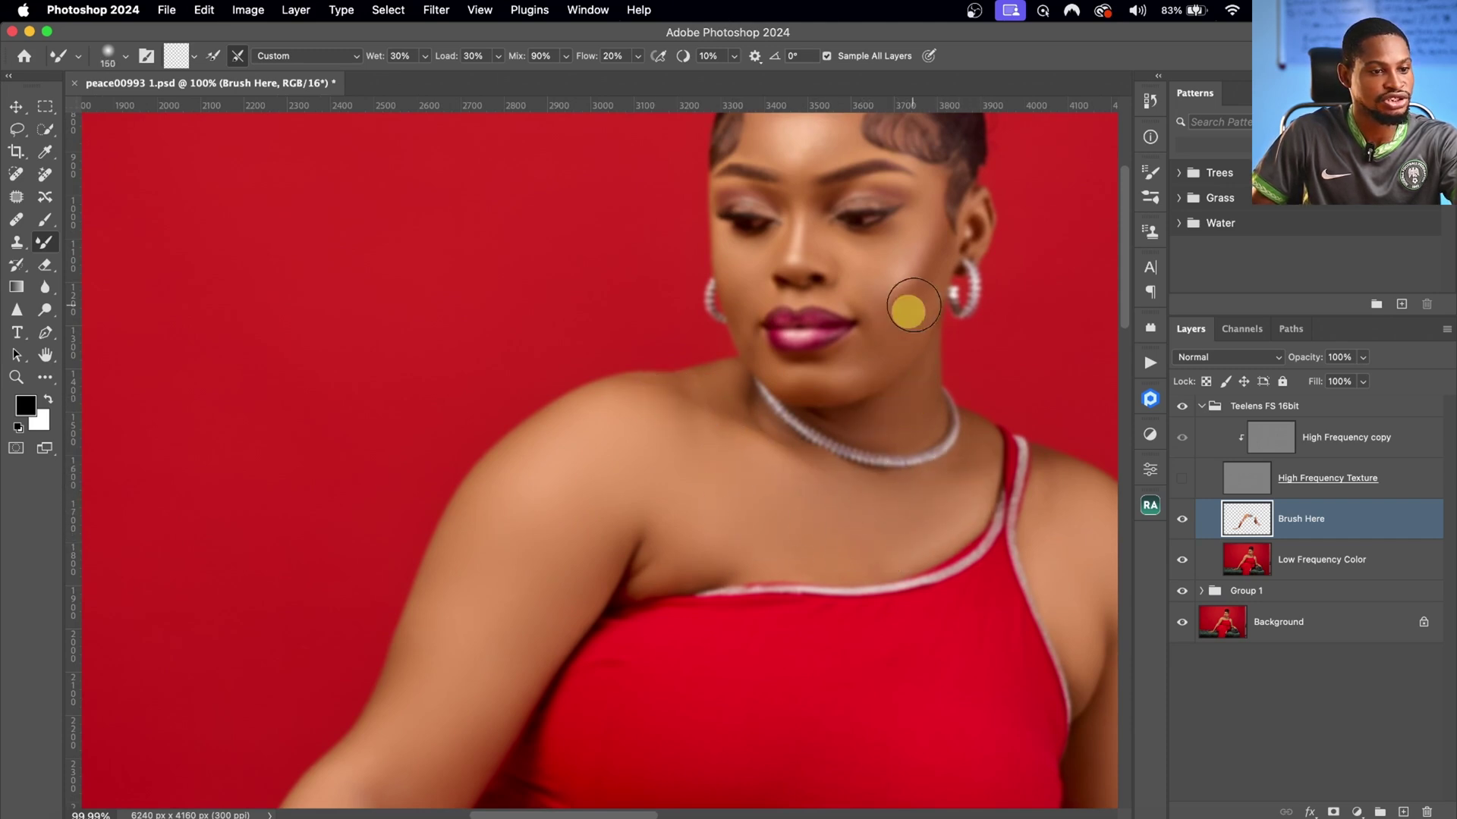
Step: Blend the facial skin tones with the Mixer Brush reduced to 80, and restore the High Frequency Texture layer
{"action": "key", "text": "bracketleft"}
{"action": "key", "text": "bracketleft"}
{"action": "key", "text": "bracketleft"}
{"action": "mouse_move", "coordinate": [813, 268]}
{"action": "left_mouse_down"}
{"action": "mouse_move", "coordinate": [812, 416]}
{"action": "mouse_move", "coordinate": [815, 401]}
{"action": "left_mouse_up"}
{"action": "key", "text": "bracketleft"}
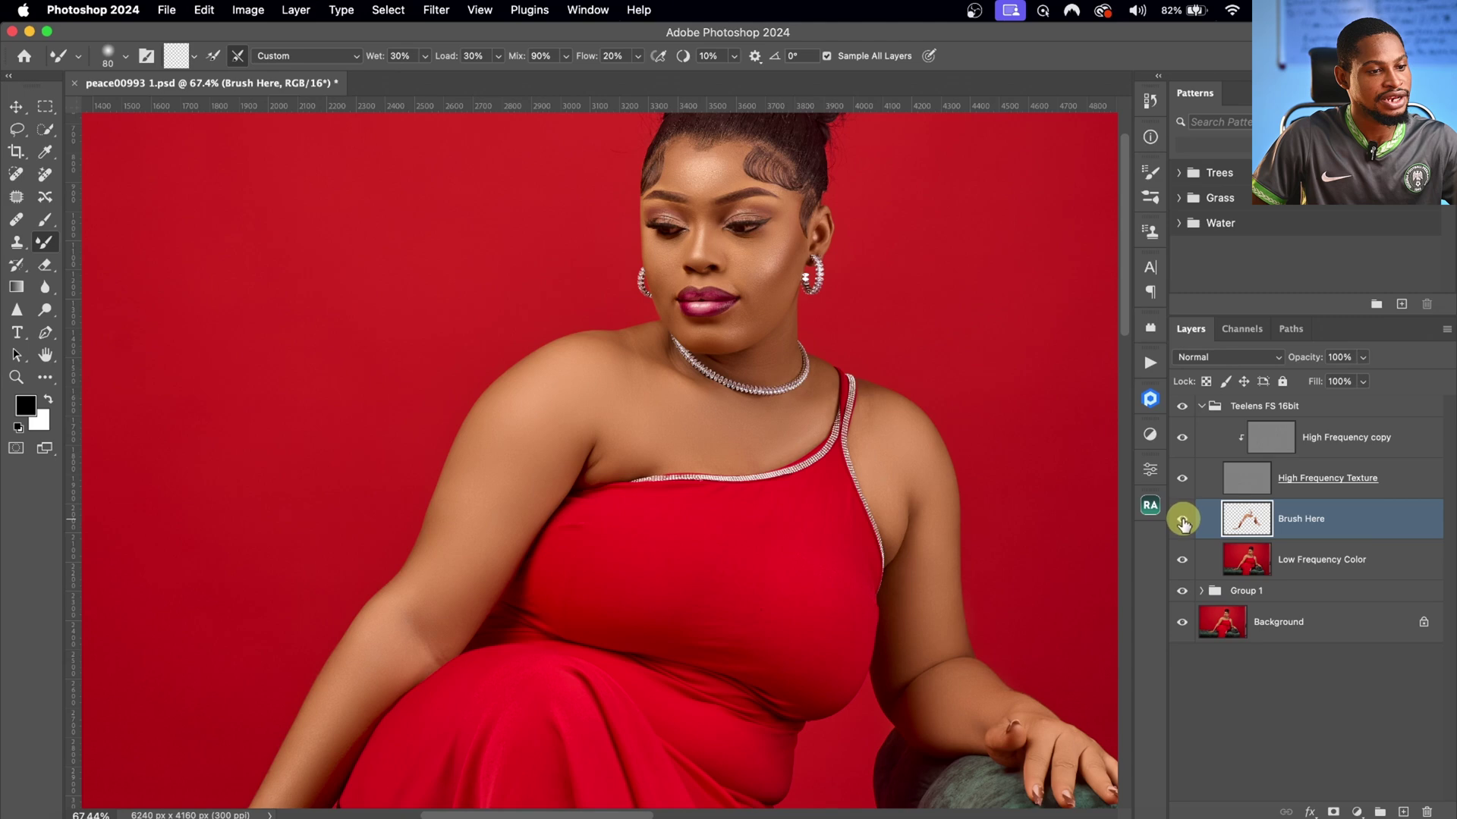
Step: Collapse the Teelens FS 16bit group and stamp all visible layers into a new layer above it
{"action": "scroll", "coordinate": [728, 394], "scroll_direction": "down", "scroll_amount": 5}
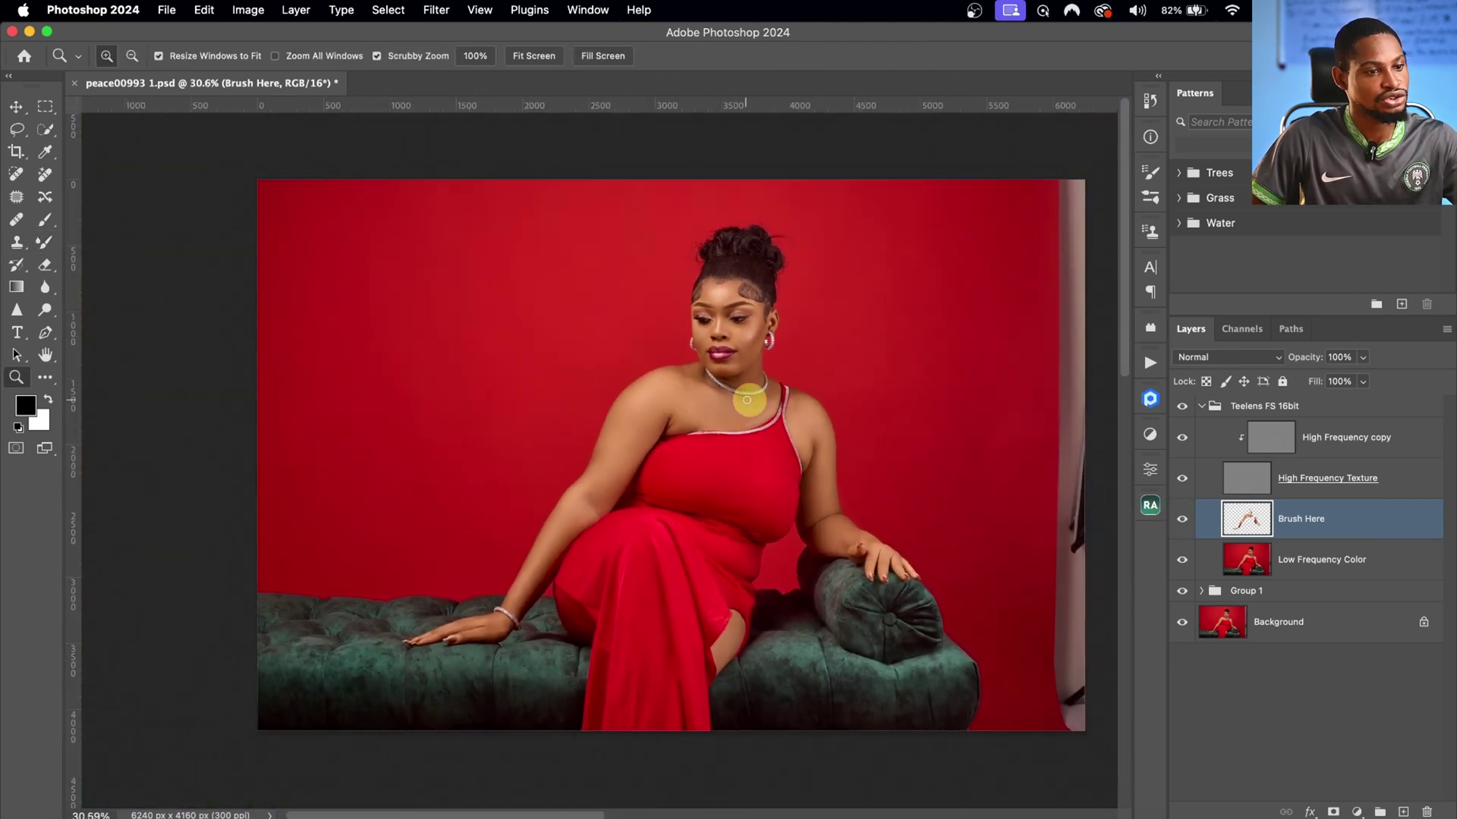
{"action": "left_click_drag", "start_coordinate": [785, 430], "coordinate": [842, 383]}
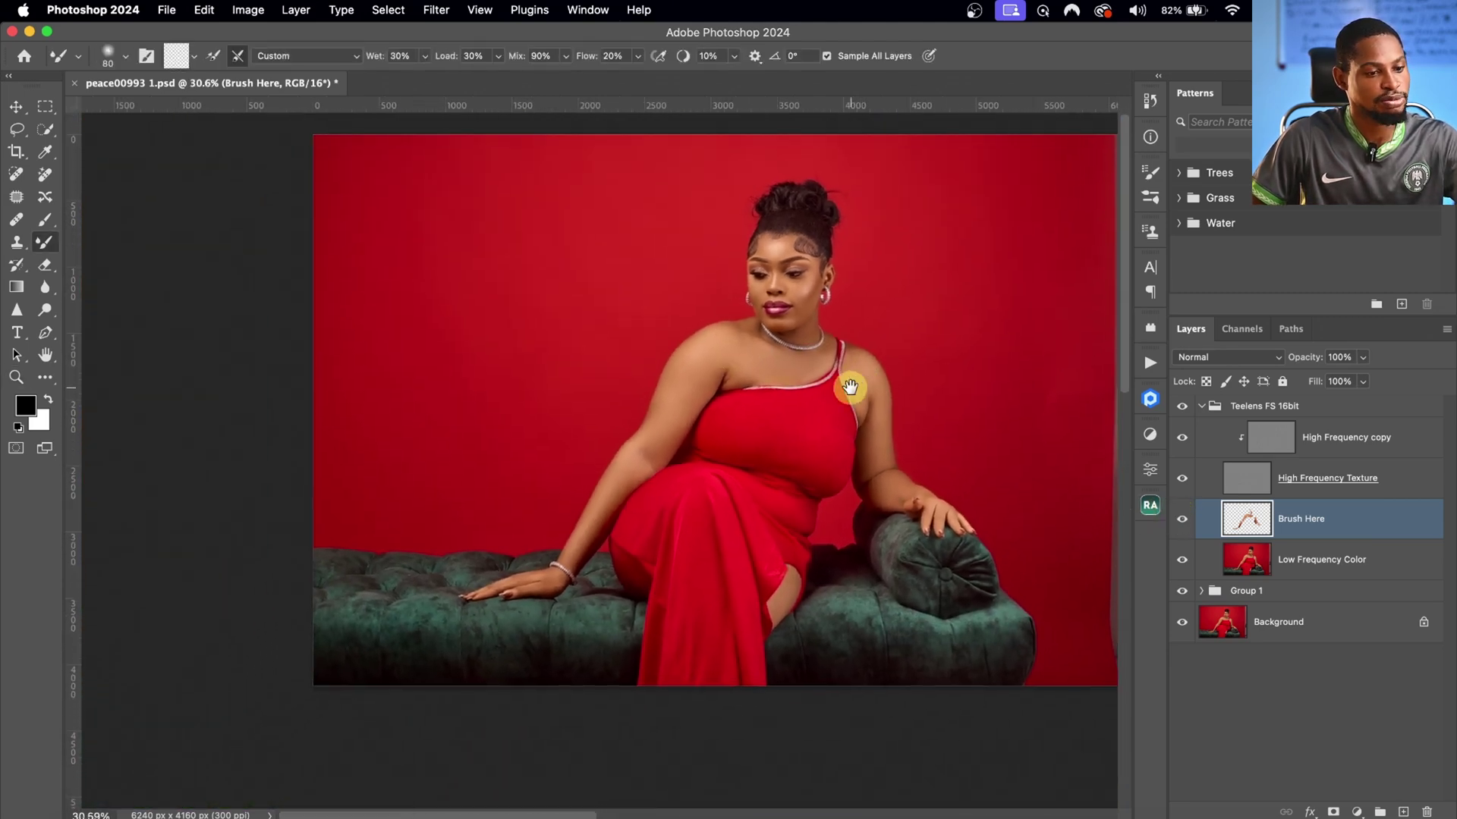
{"action": "left_click", "coordinate": [1200, 409]}
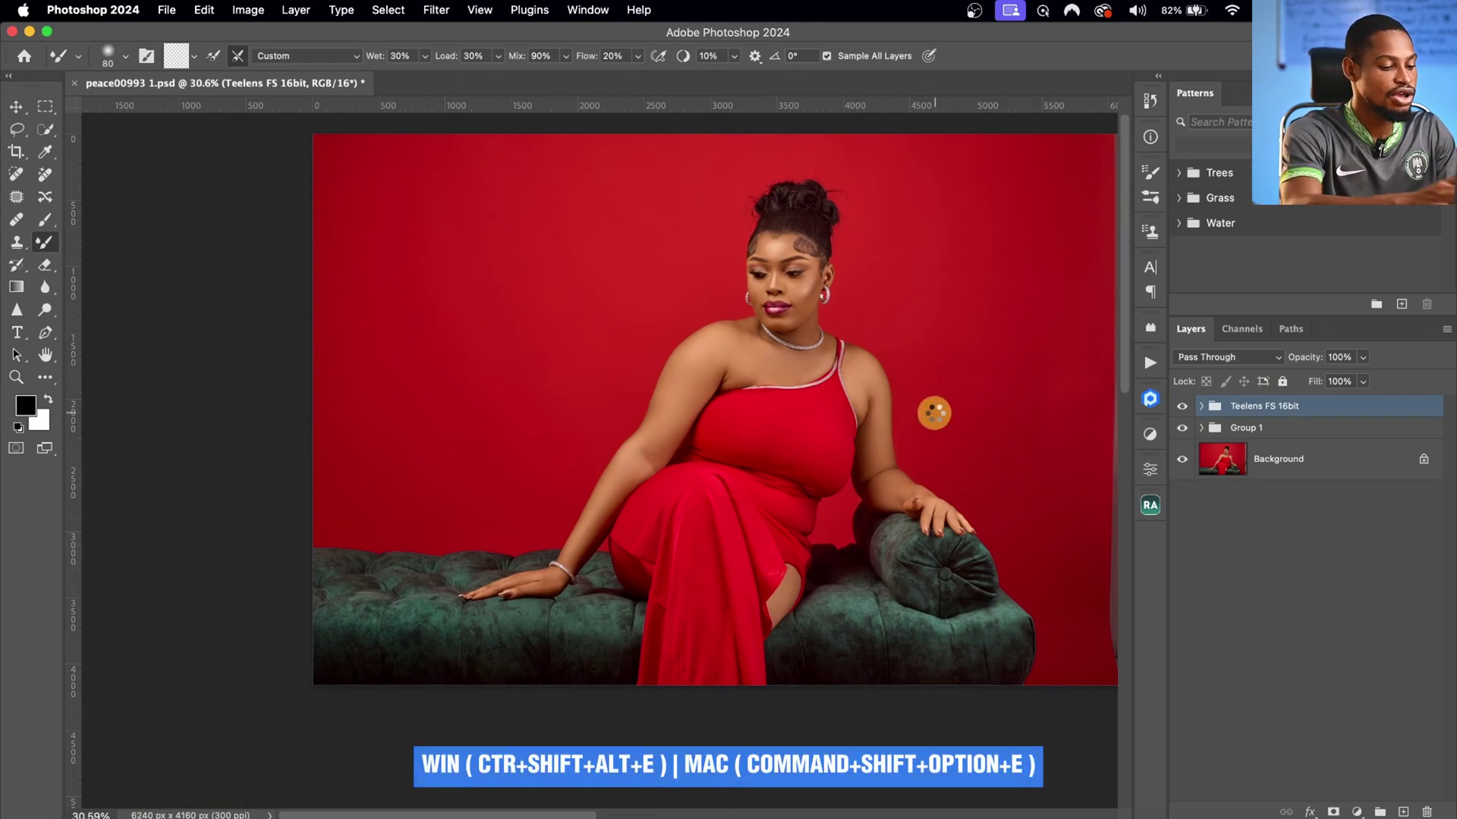
{"action": "key", "text": "super+shift+alt+e"}
Step: Crop the image to the landscape 4 : 5 (8 : 10) ratio with Content-Aware Fill, shifting the photo to cut off the backdrop's exposed edge
{"action": "left_click_drag", "start_coordinate": [949, 439], "coordinate": [874, 476]}
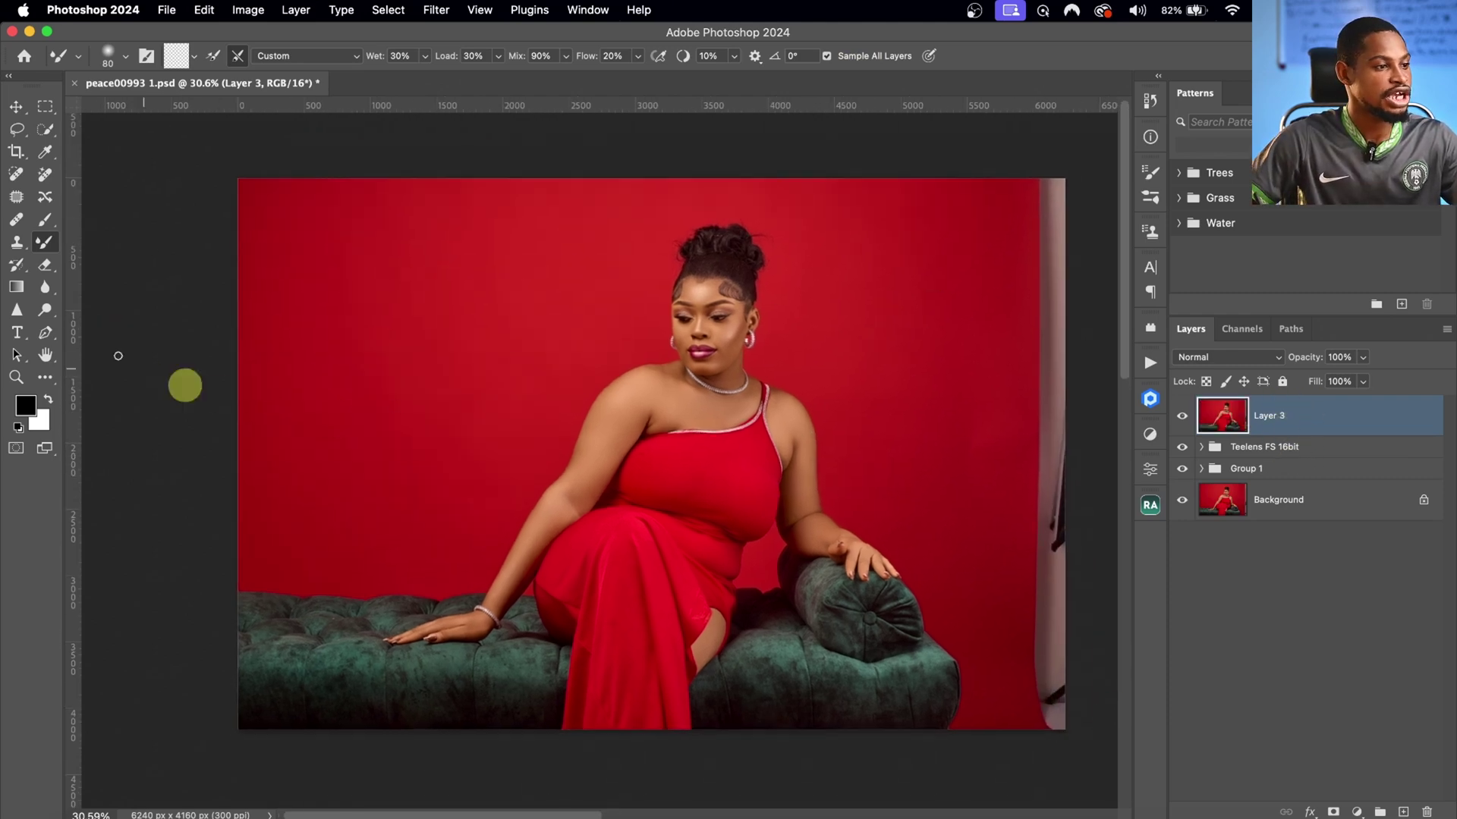
{"action": "left_click", "coordinate": [15, 153]}
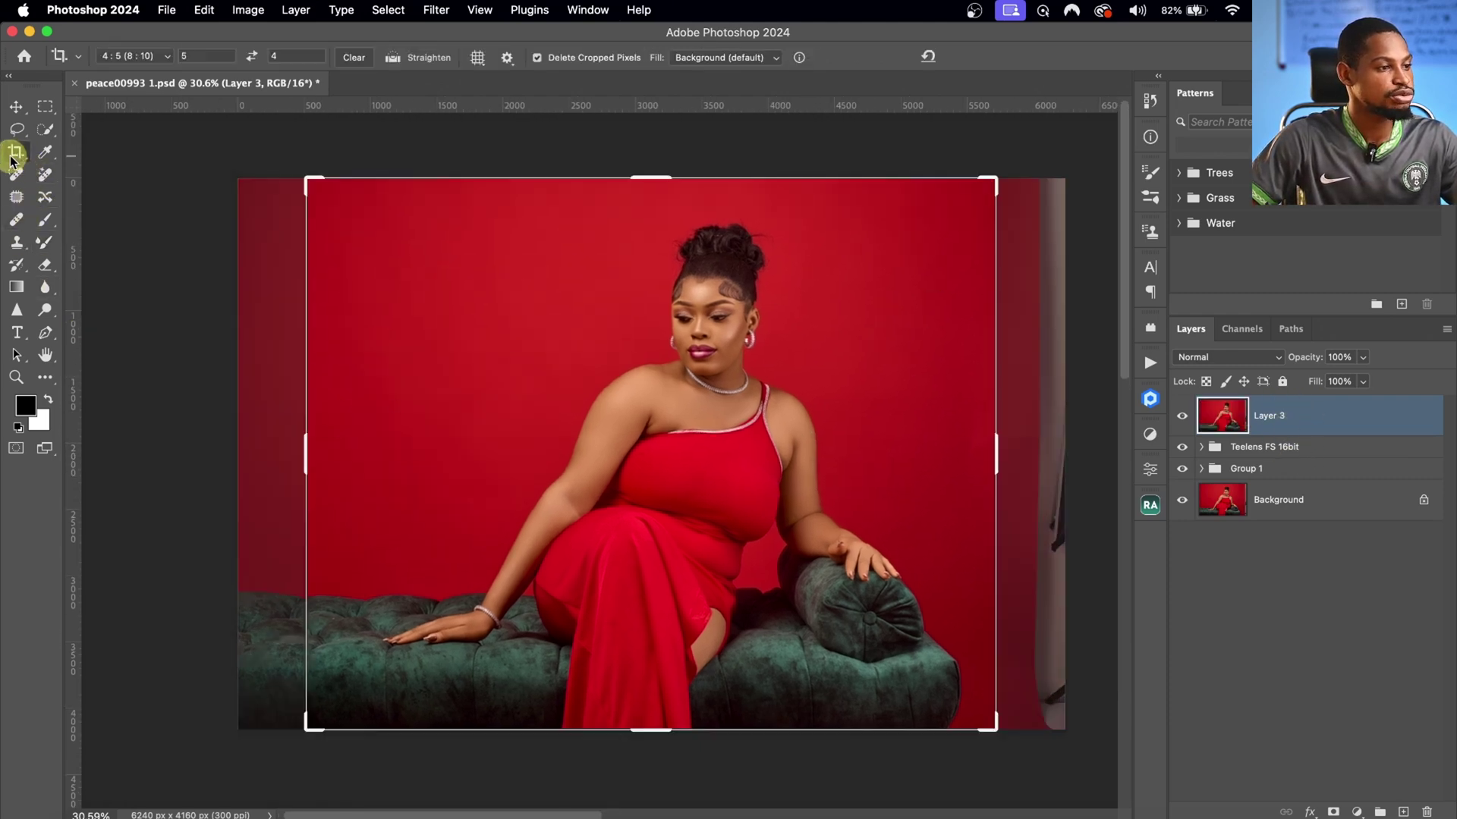
{"action": "left_click", "coordinate": [132, 58]}
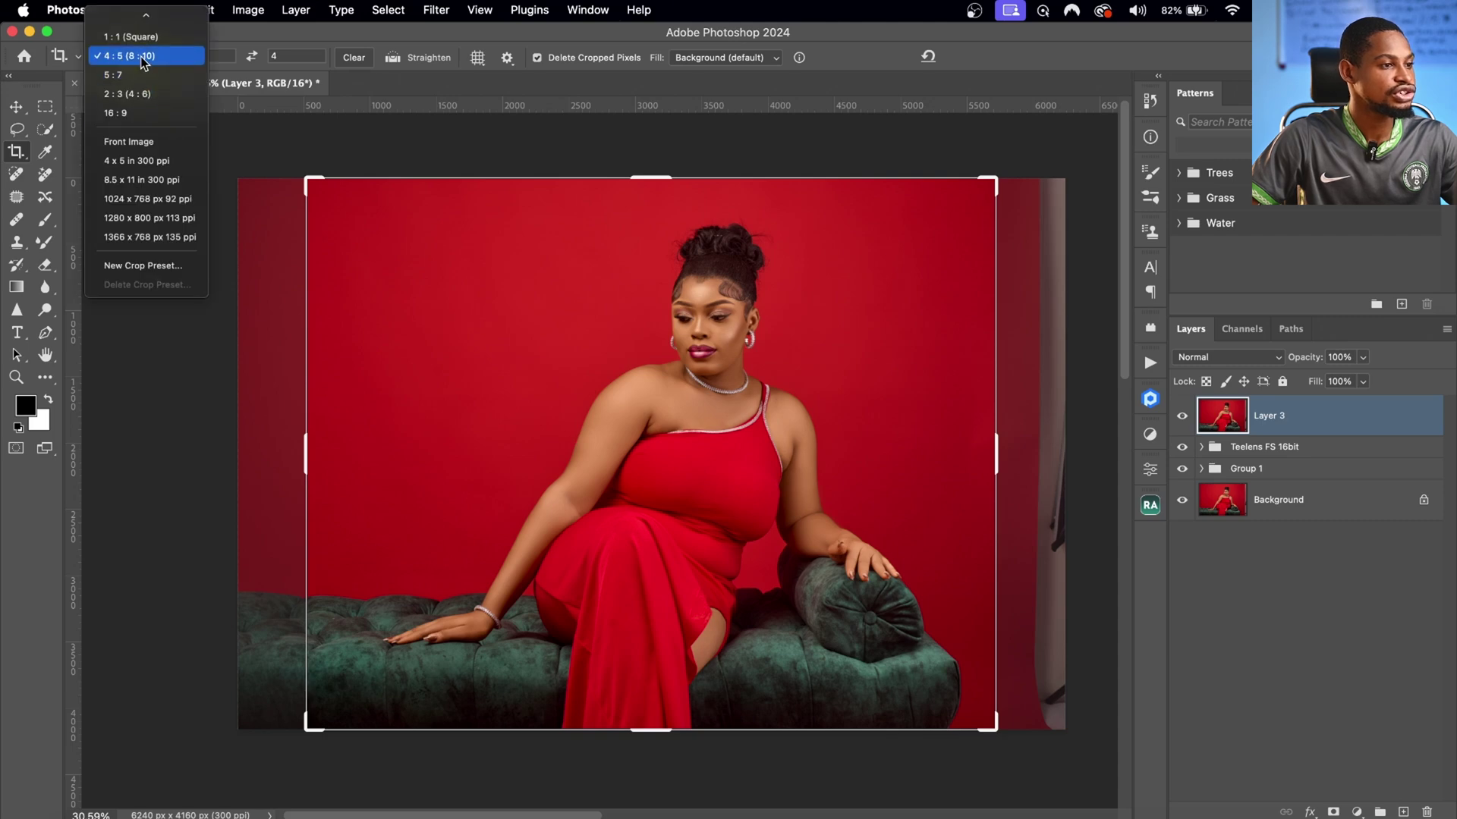
{"action": "left_click", "coordinate": [144, 58]}
{"action": "left_click", "coordinate": [252, 57]}
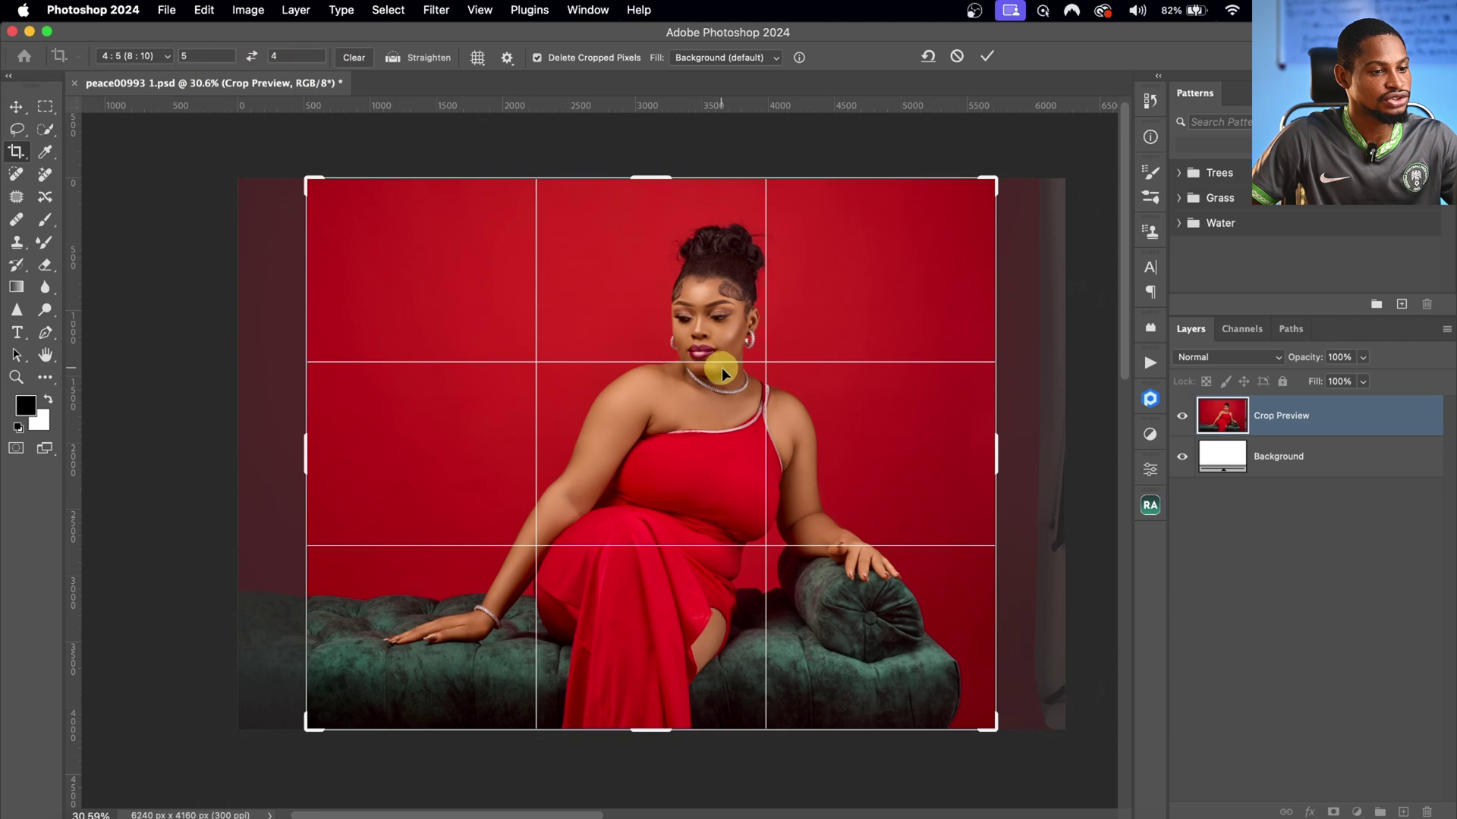
{"action": "left_click_drag", "start_coordinate": [722, 368], "coordinate": [774, 371]}
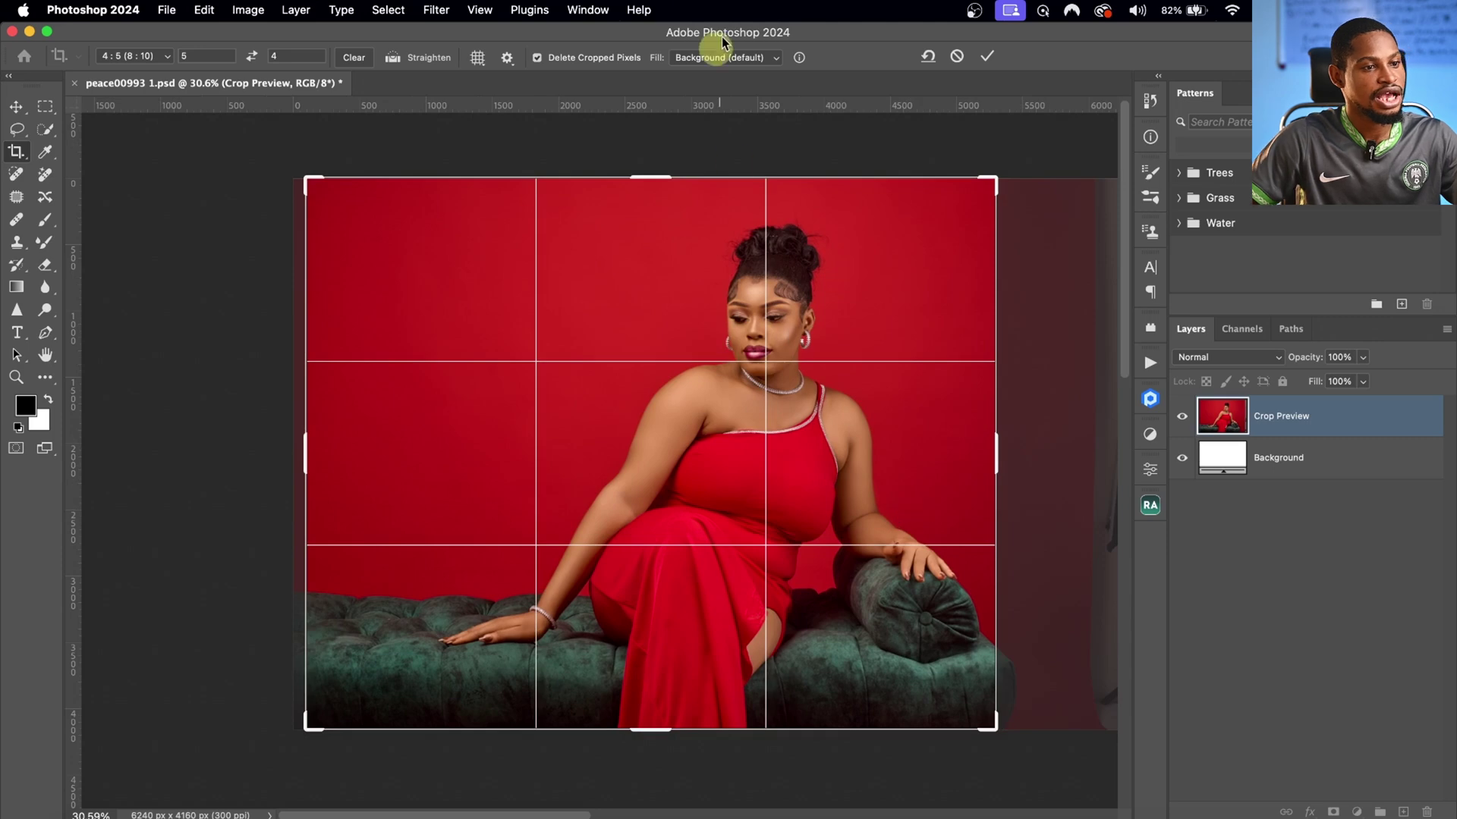
{"action": "left_click", "coordinate": [720, 63]}
{"action": "left_click", "coordinate": [735, 94]}
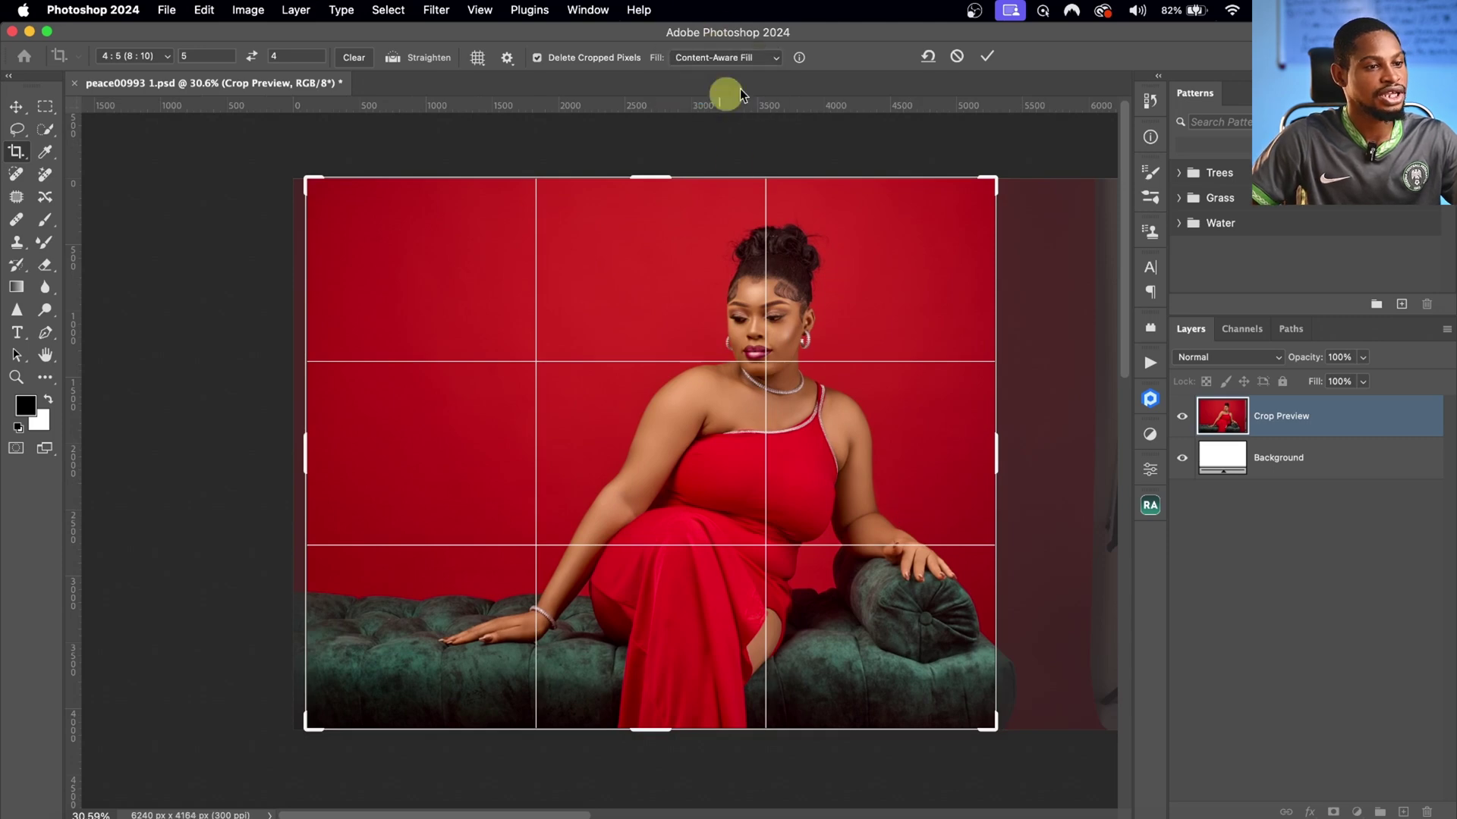
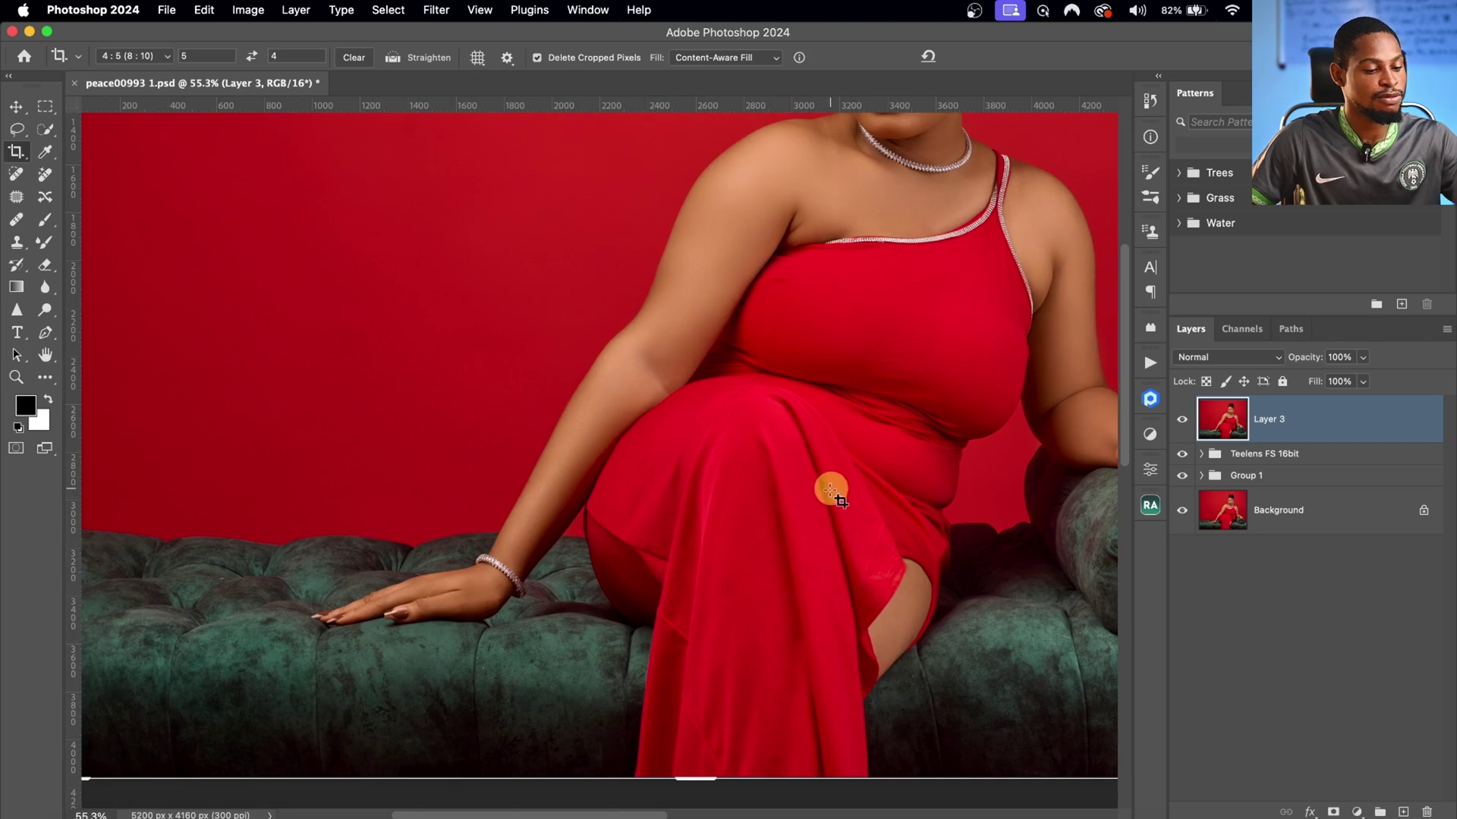
Step: Open the stamped layer in the Camera Raw Filter and set the Blue Primary saturation in Calibration to +20
{"action": "left_click_drag", "start_coordinate": [830, 487], "coordinate": [549, 178]}
{"action": "key", "text": "c"}
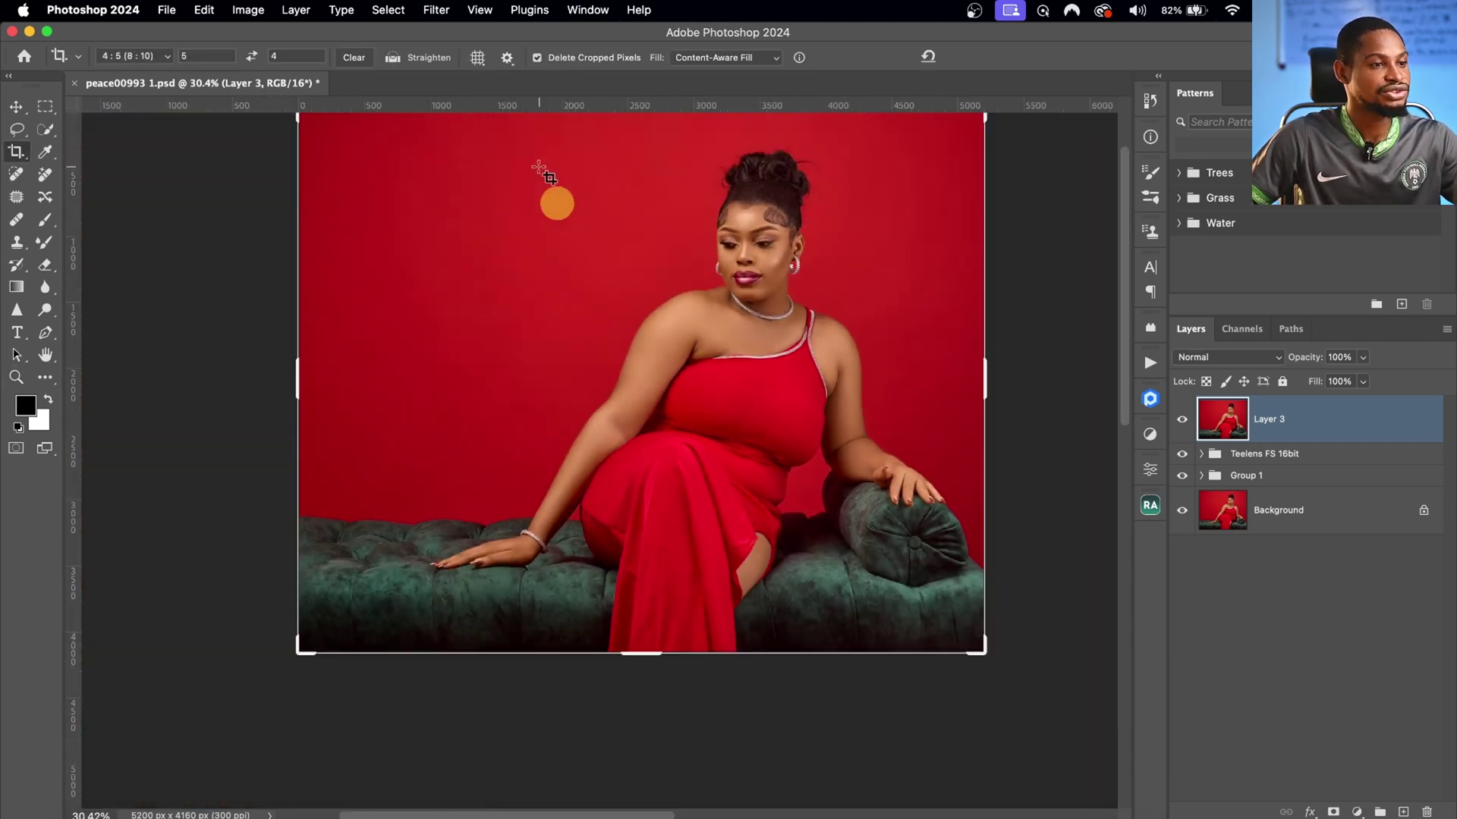
{"action": "left_click", "coordinate": [434, 11]}
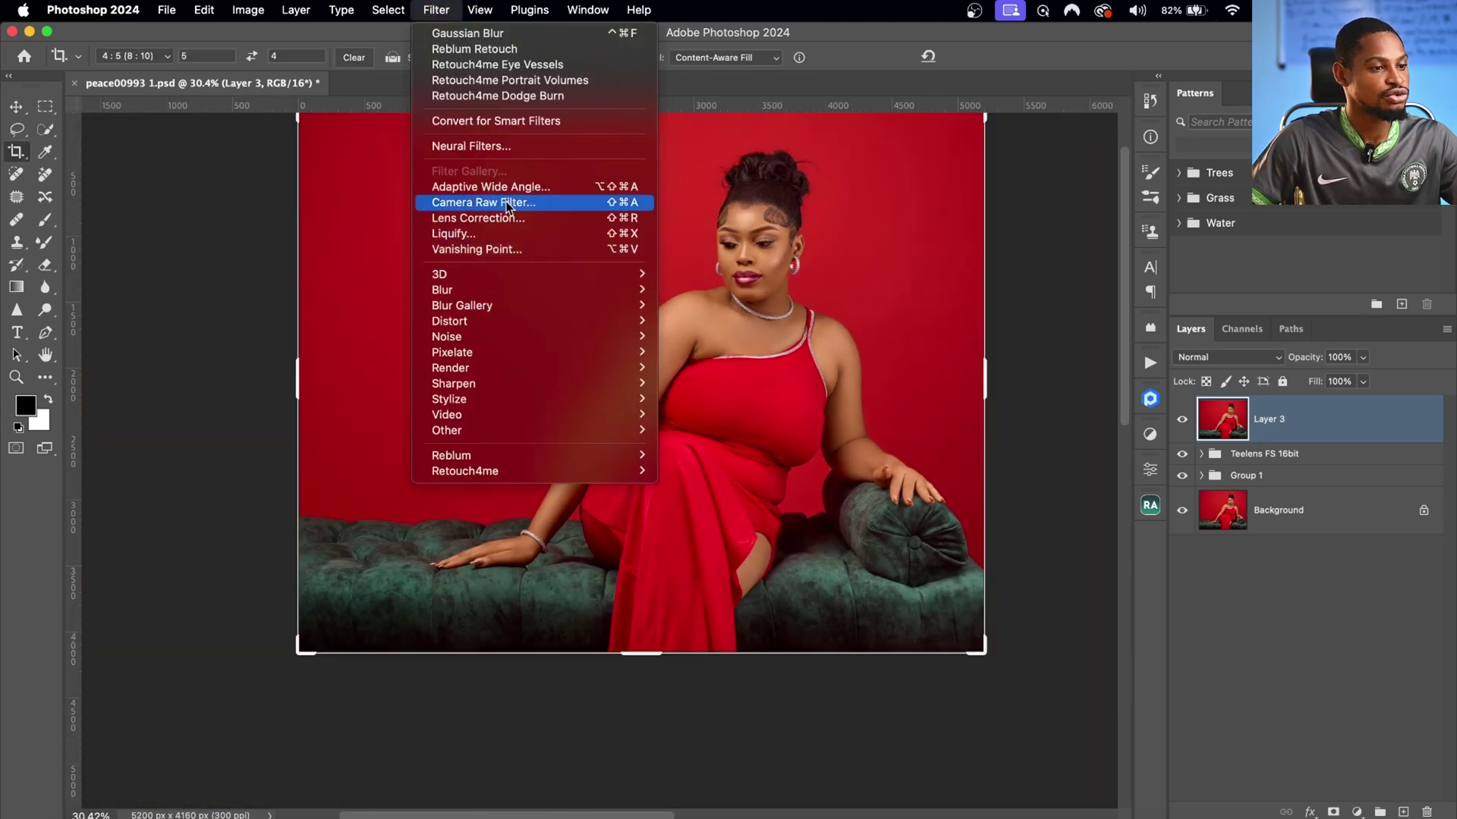
{"action": "left_click", "coordinate": [600, 203]}
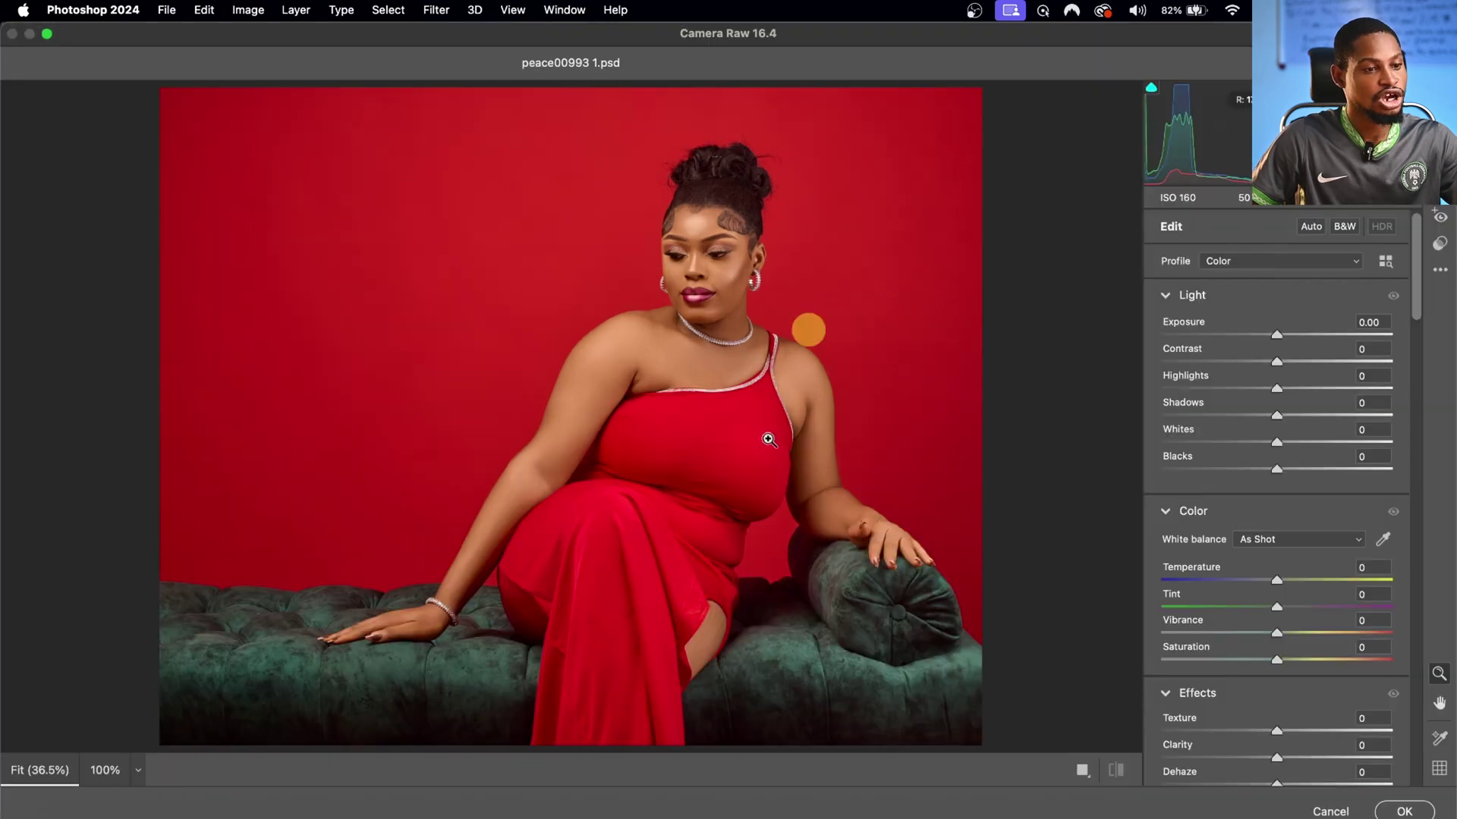
{"action": "scroll", "coordinate": [1273, 586], "scroll_direction": "down", "scroll_amount": 15}
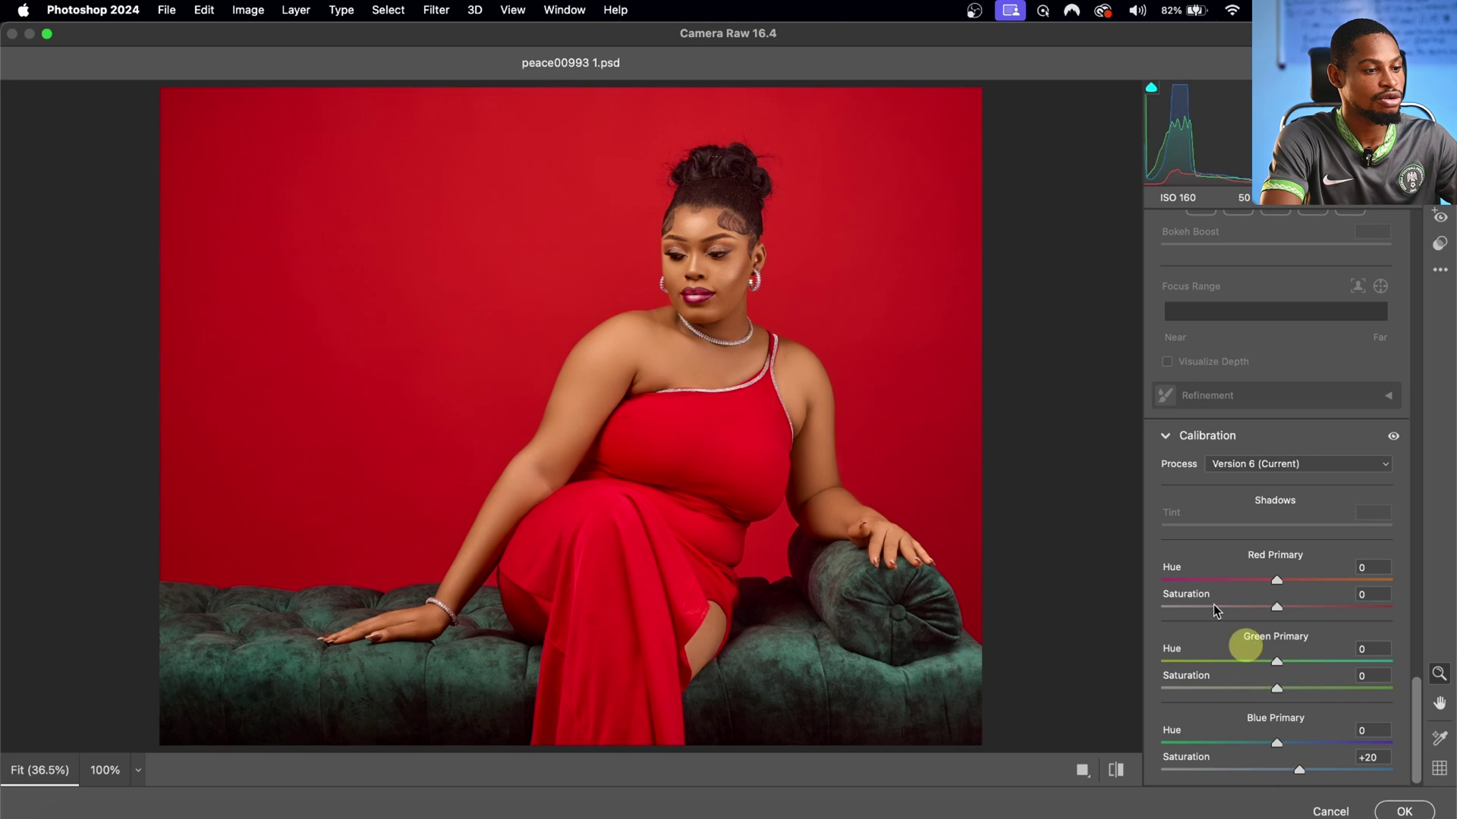
{"action": "left_click", "coordinate": [1390, 255]}
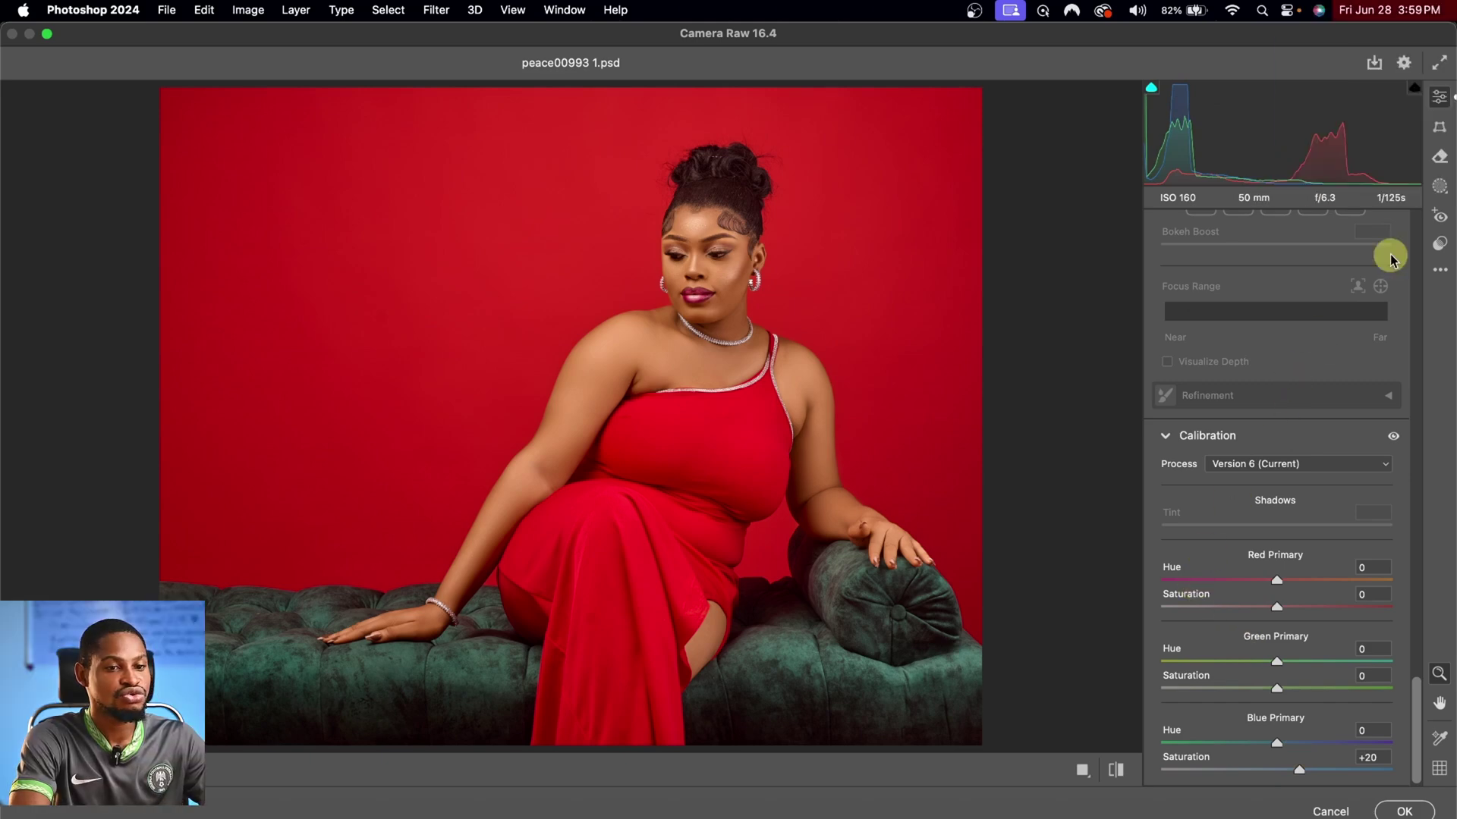
Step: Paint a Camera Raw brush mask over both hands and the forearm resting on the bolster, using size 6
{"action": "left_click", "coordinate": [1438, 190]}
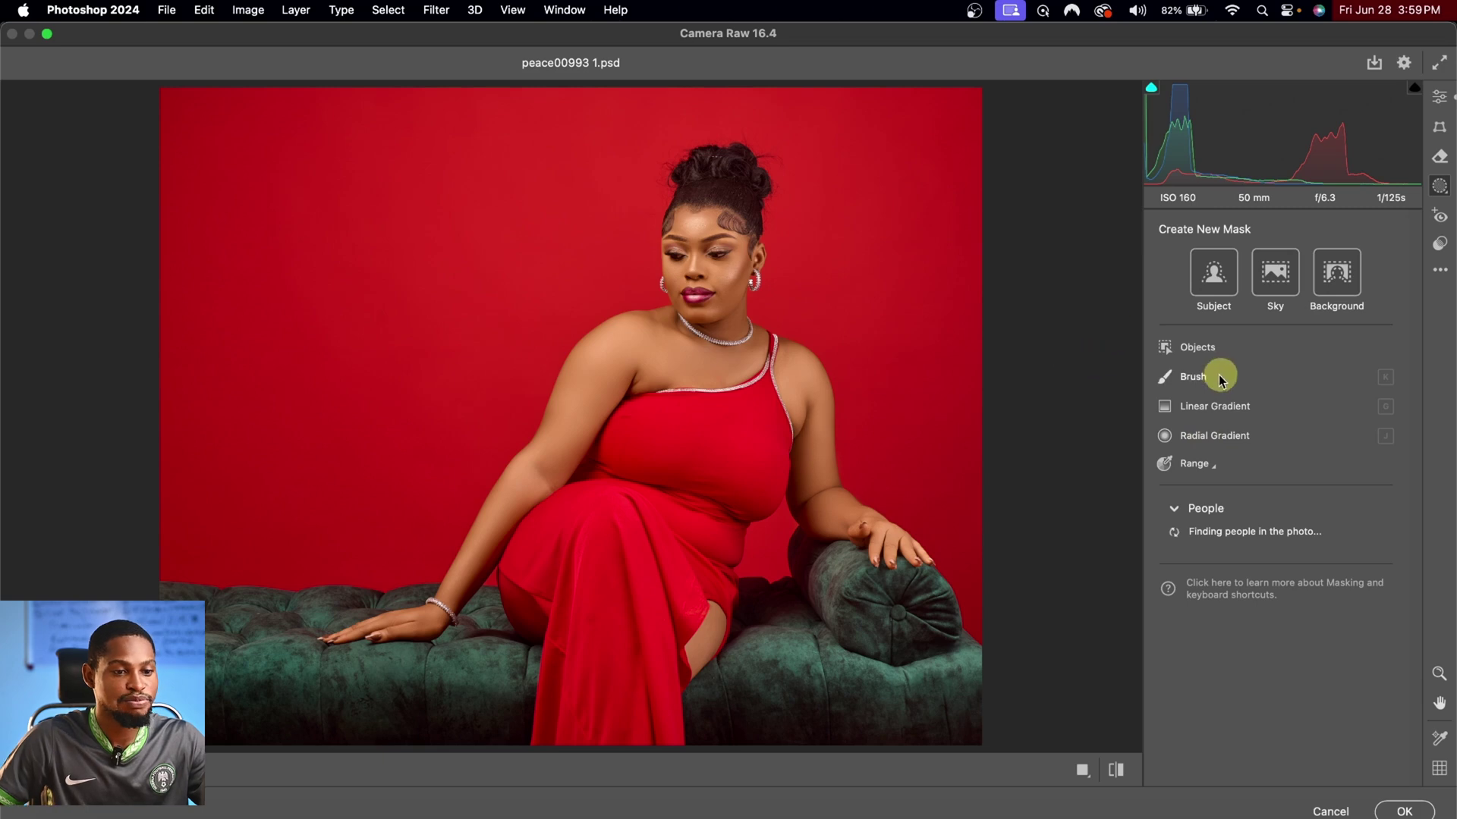
{"action": "left_click", "coordinate": [1191, 377]}
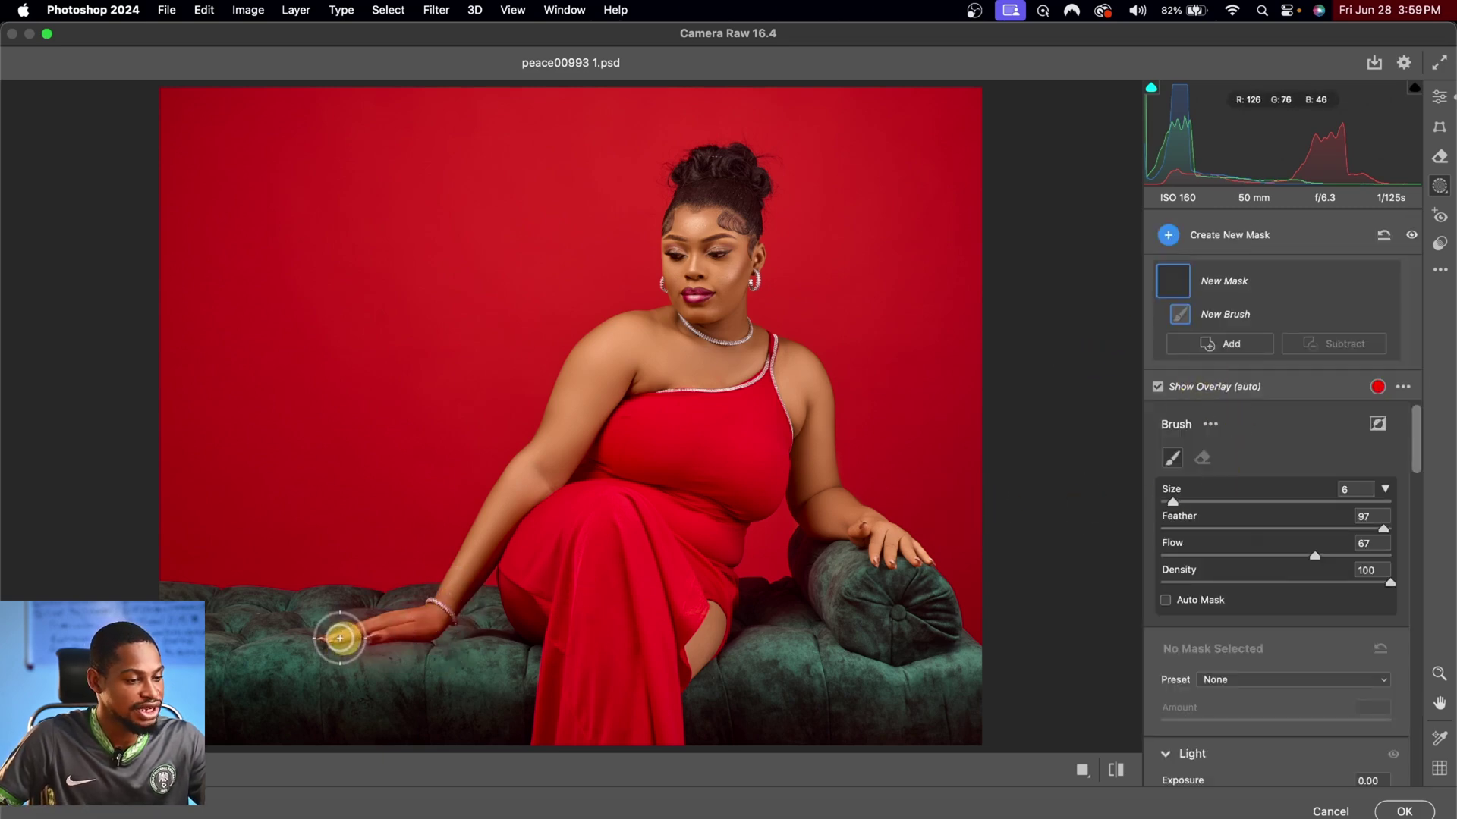
{"action": "left_click", "coordinate": [398, 630]}
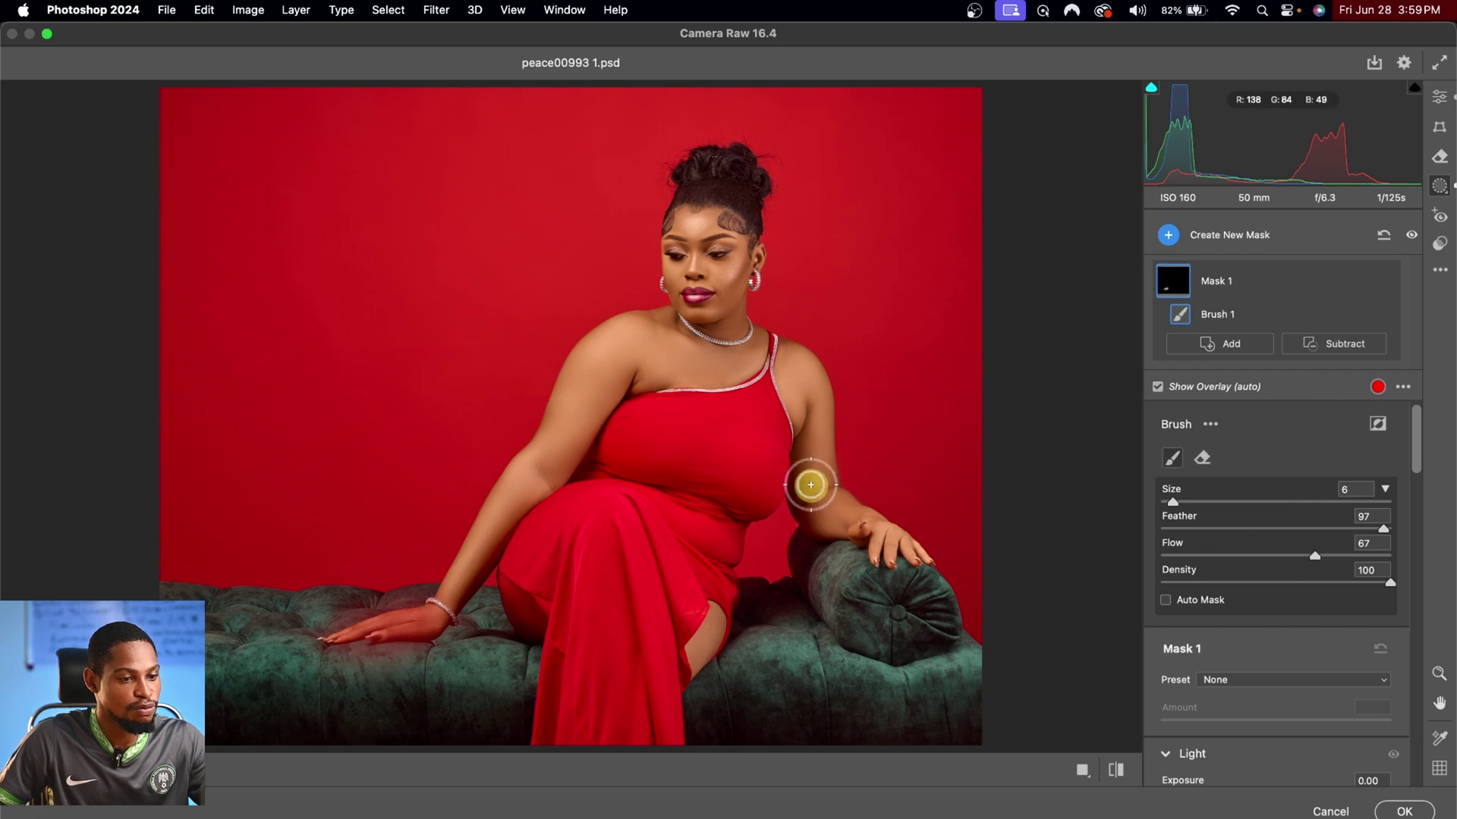
{"action": "left_click", "coordinate": [847, 525]}
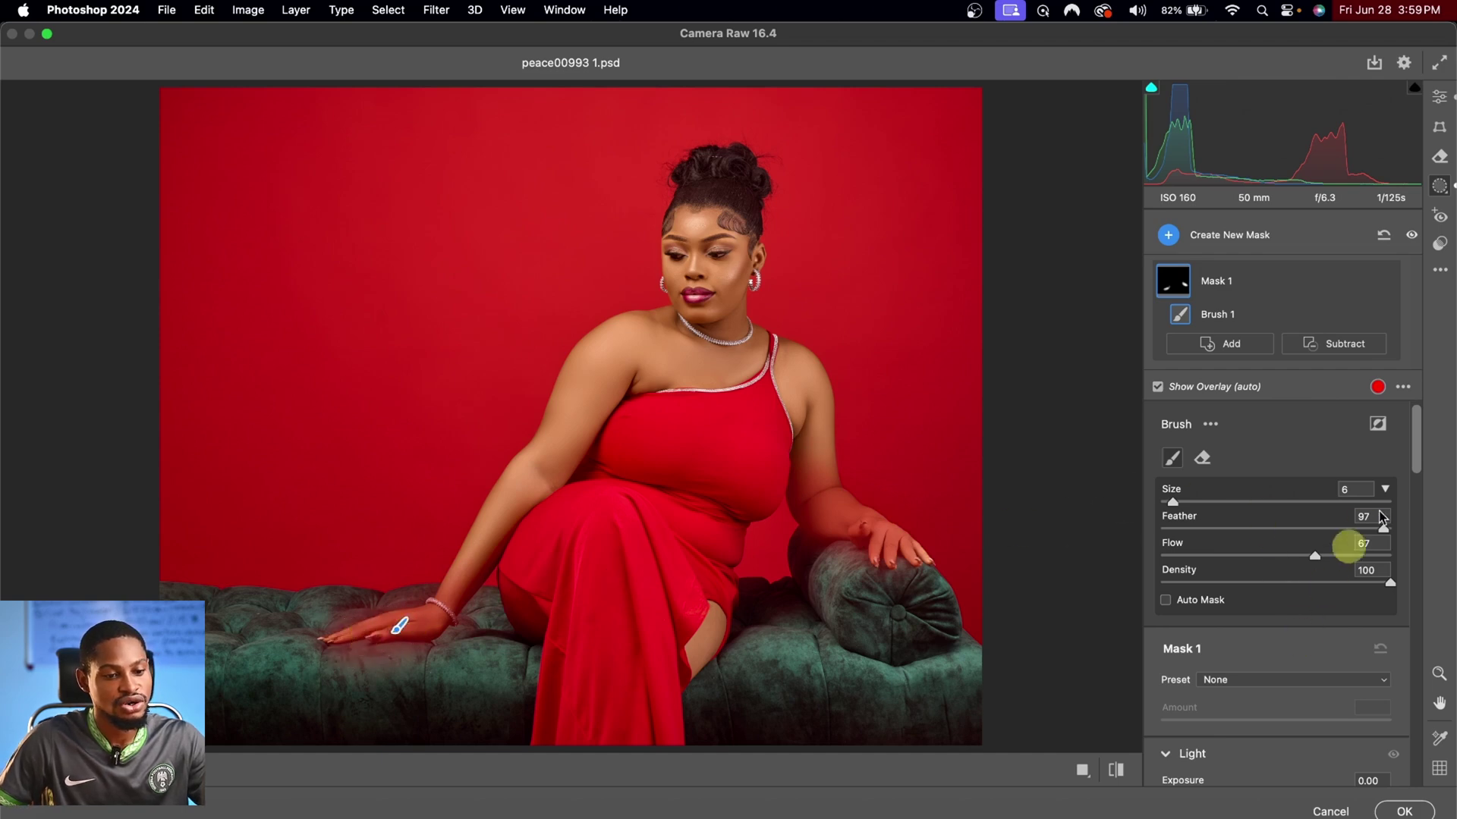
Step: Set the exposure of the hands and forearm mask to +0.20 and compare the edit with the original
{"action": "scroll", "coordinate": [1415, 453], "scroll_direction": "down", "scroll_amount": 3}
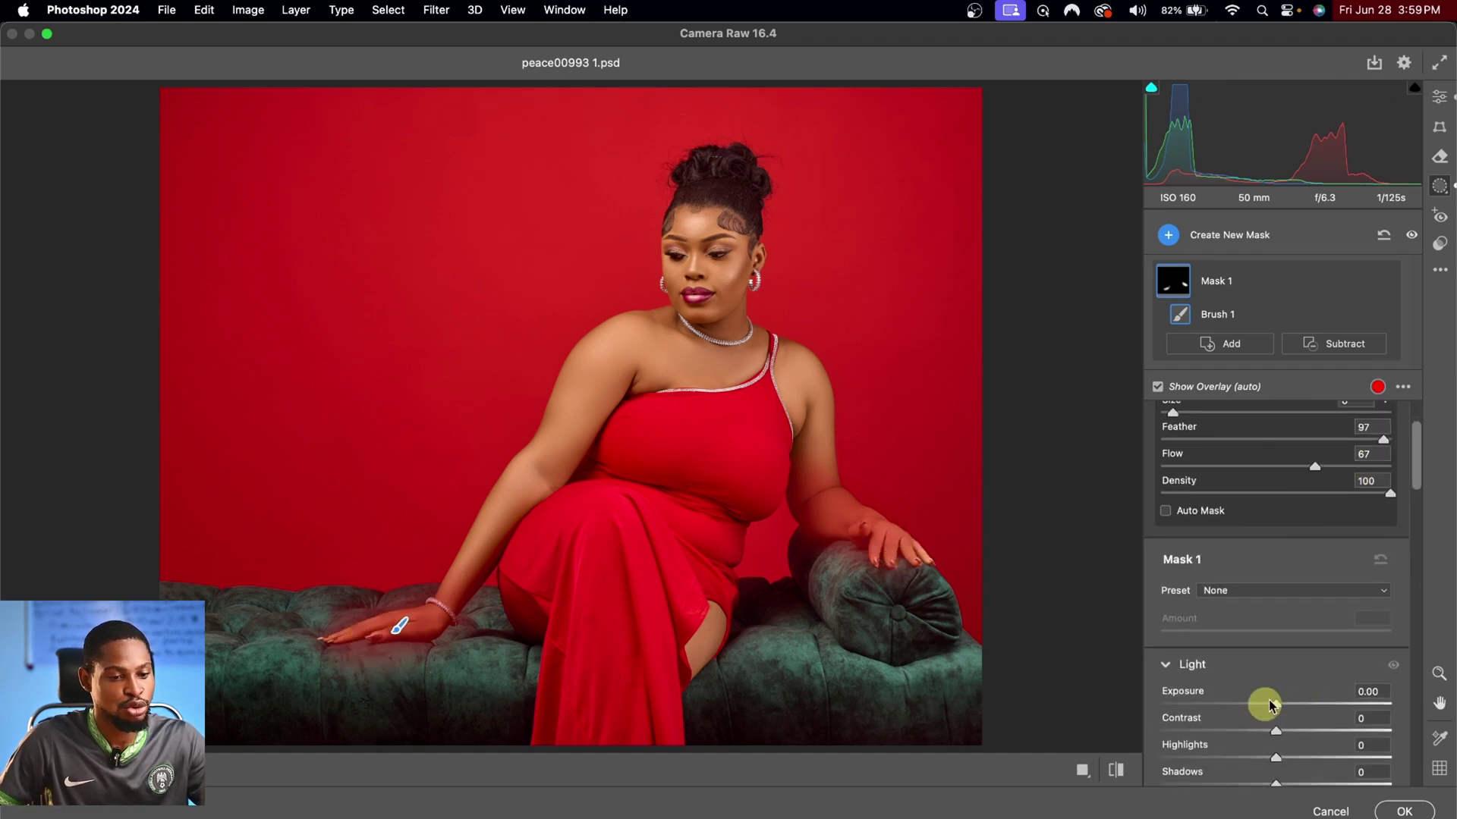
{"action": "left_click_drag", "start_coordinate": [1277, 705], "coordinate": [1288, 707]}
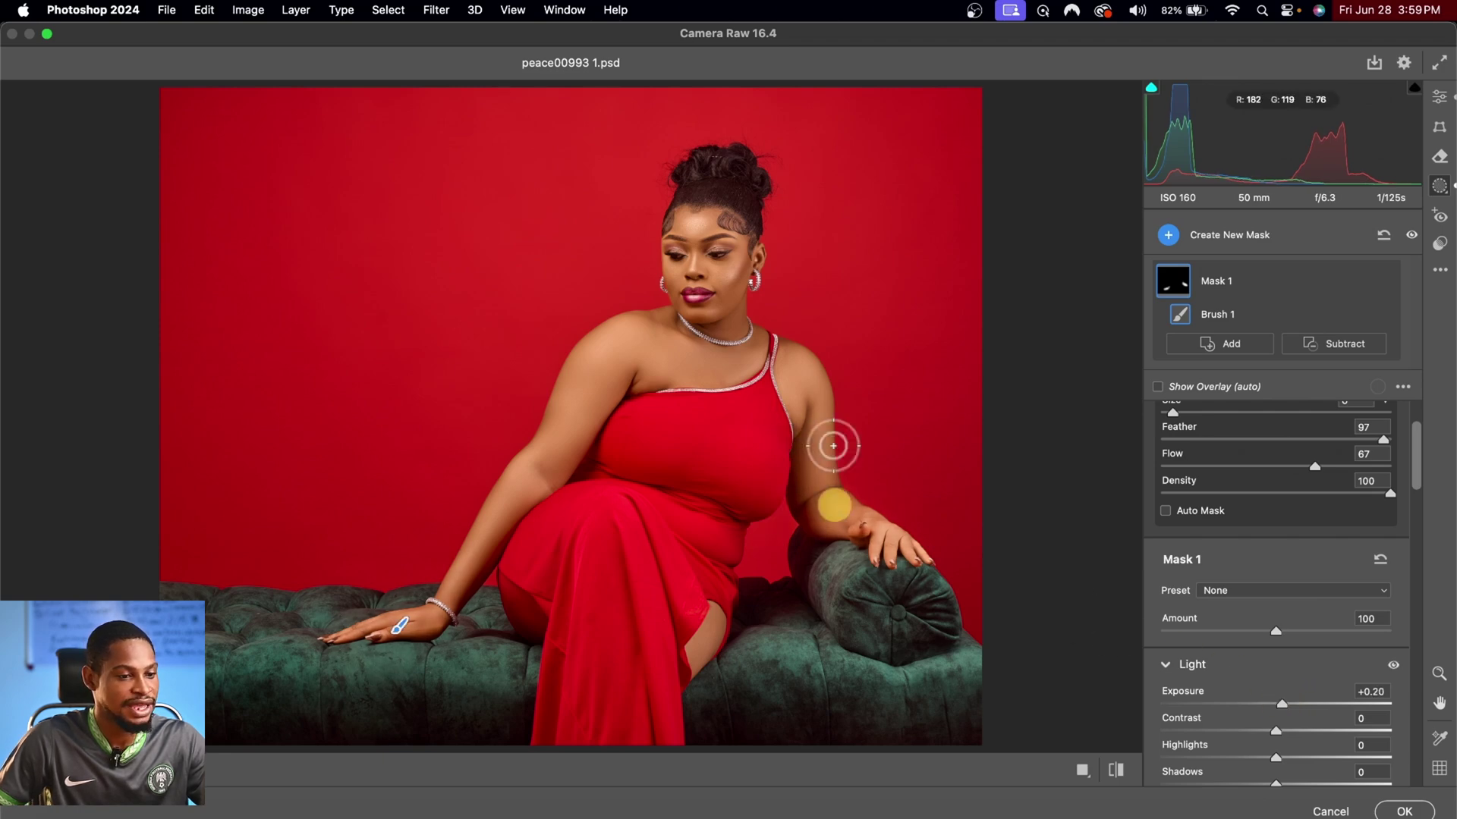
{"action": "left_click", "coordinate": [1117, 771]}
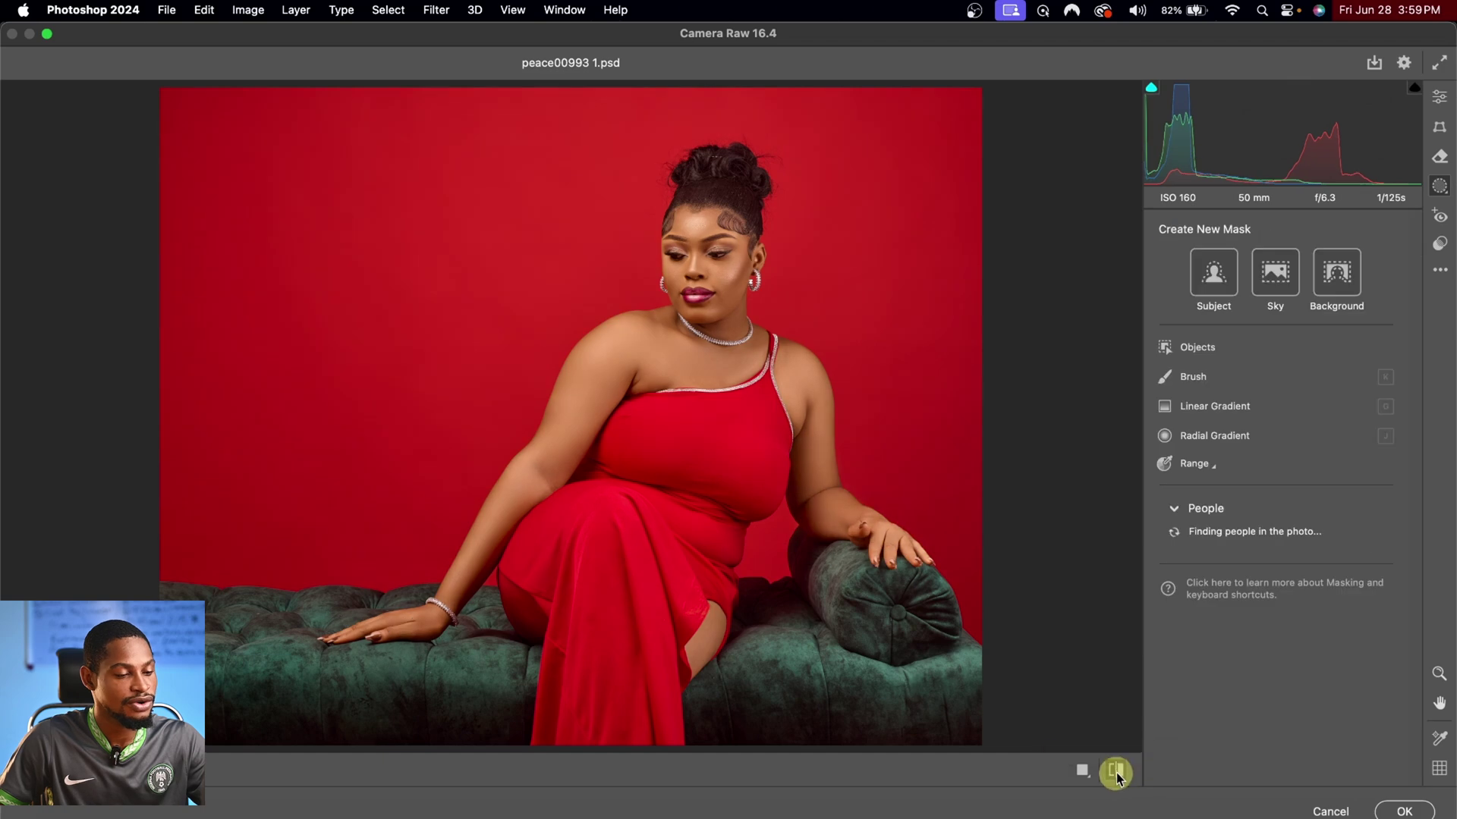
{"action": "left_click", "coordinate": [1117, 770]}
{"action": "left_click", "coordinate": [1276, 262]}
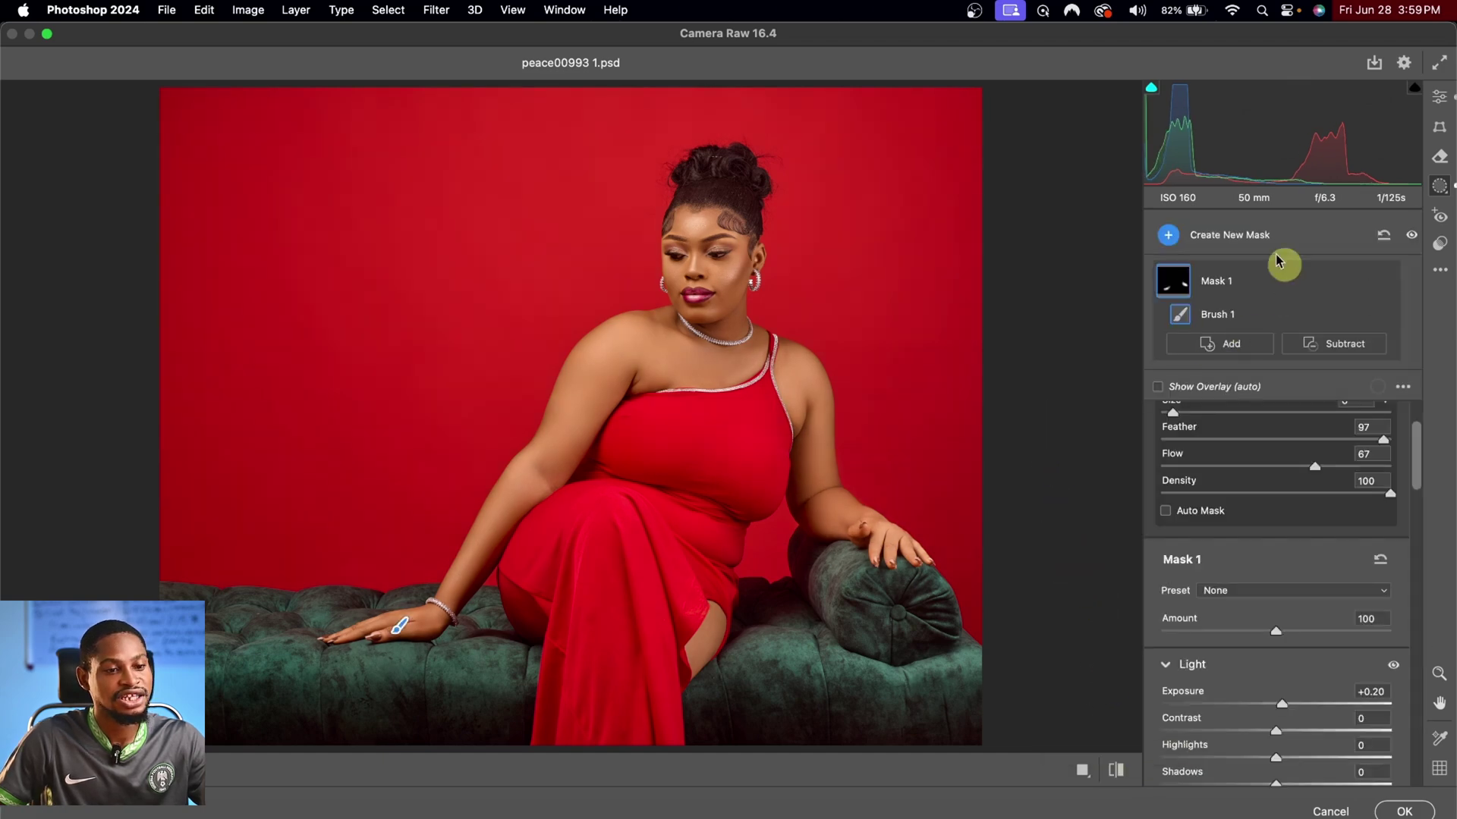
Step: Brighten the lower image with a linear gradient mask from the bottom edge to the chest at +0.50 exposure, and compare with the original
{"action": "left_click", "coordinate": [1168, 236]}
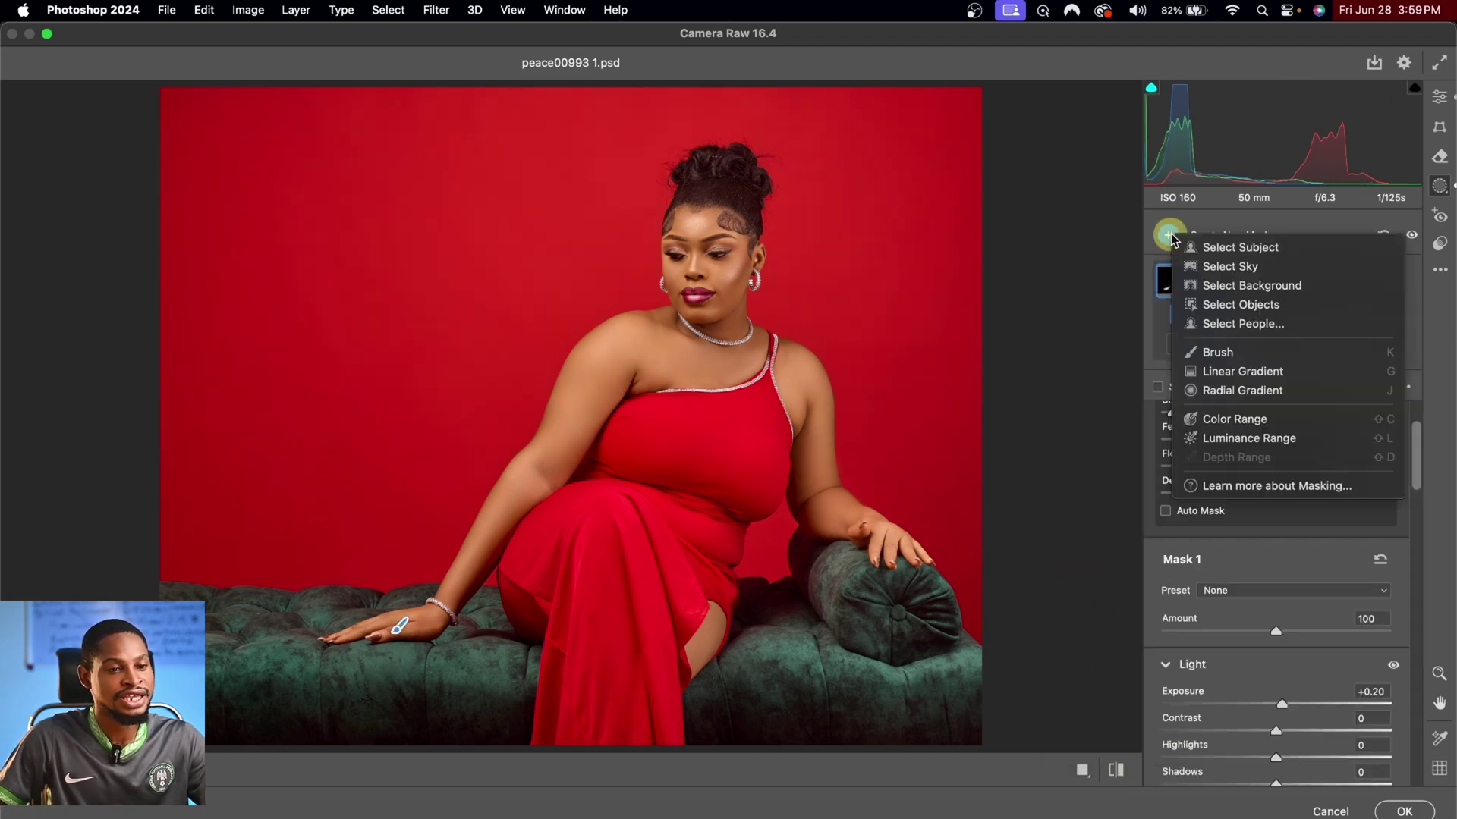
{"action": "left_click", "coordinate": [1238, 372]}
{"action": "left_click_drag", "start_coordinate": [676, 748], "coordinate": [672, 395]}
{"action": "left_click_drag", "start_coordinate": [1277, 657], "coordinate": [1295, 656]}
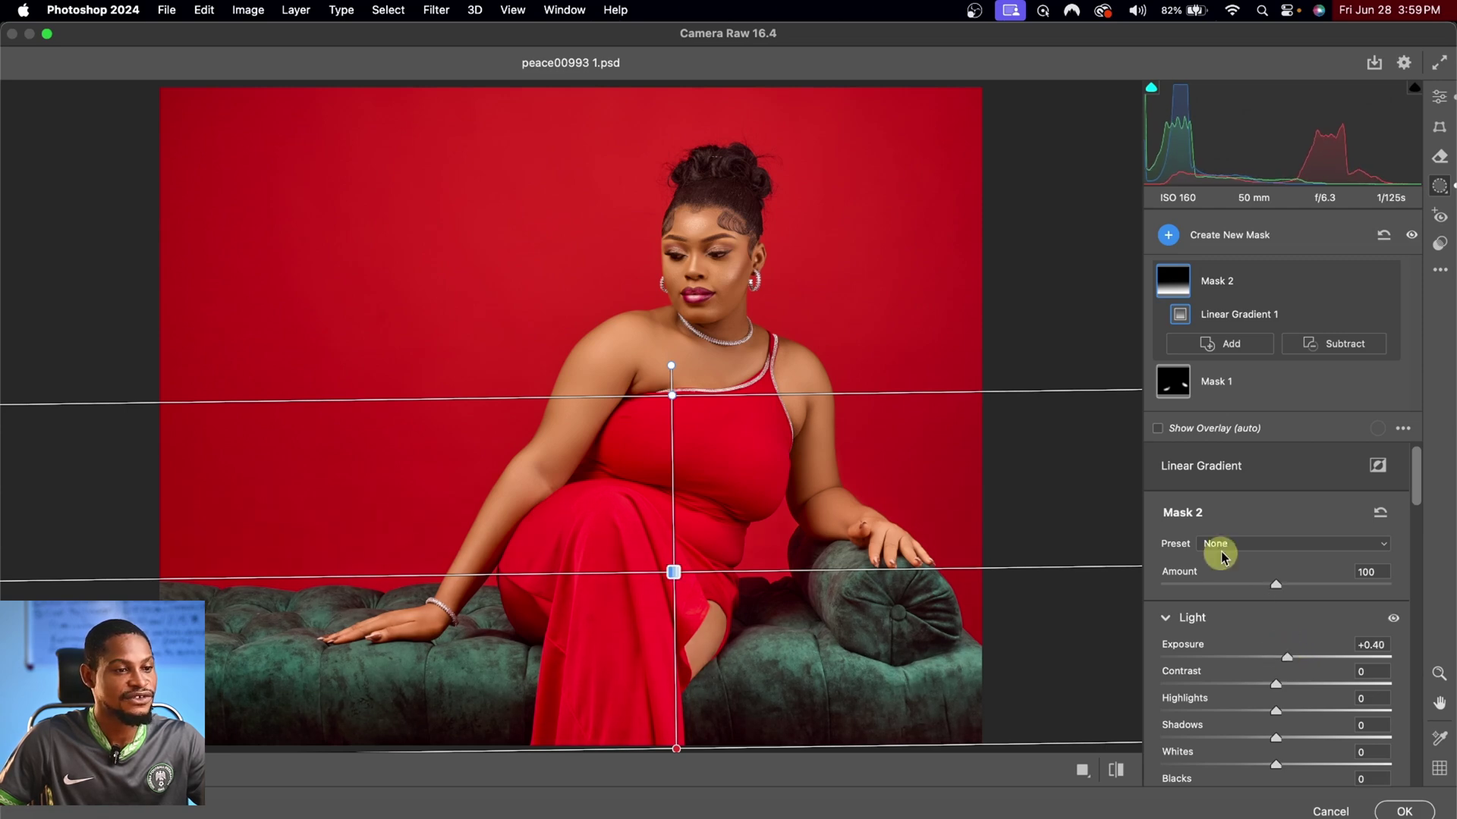
{"action": "left_click", "coordinate": [660, 544]}
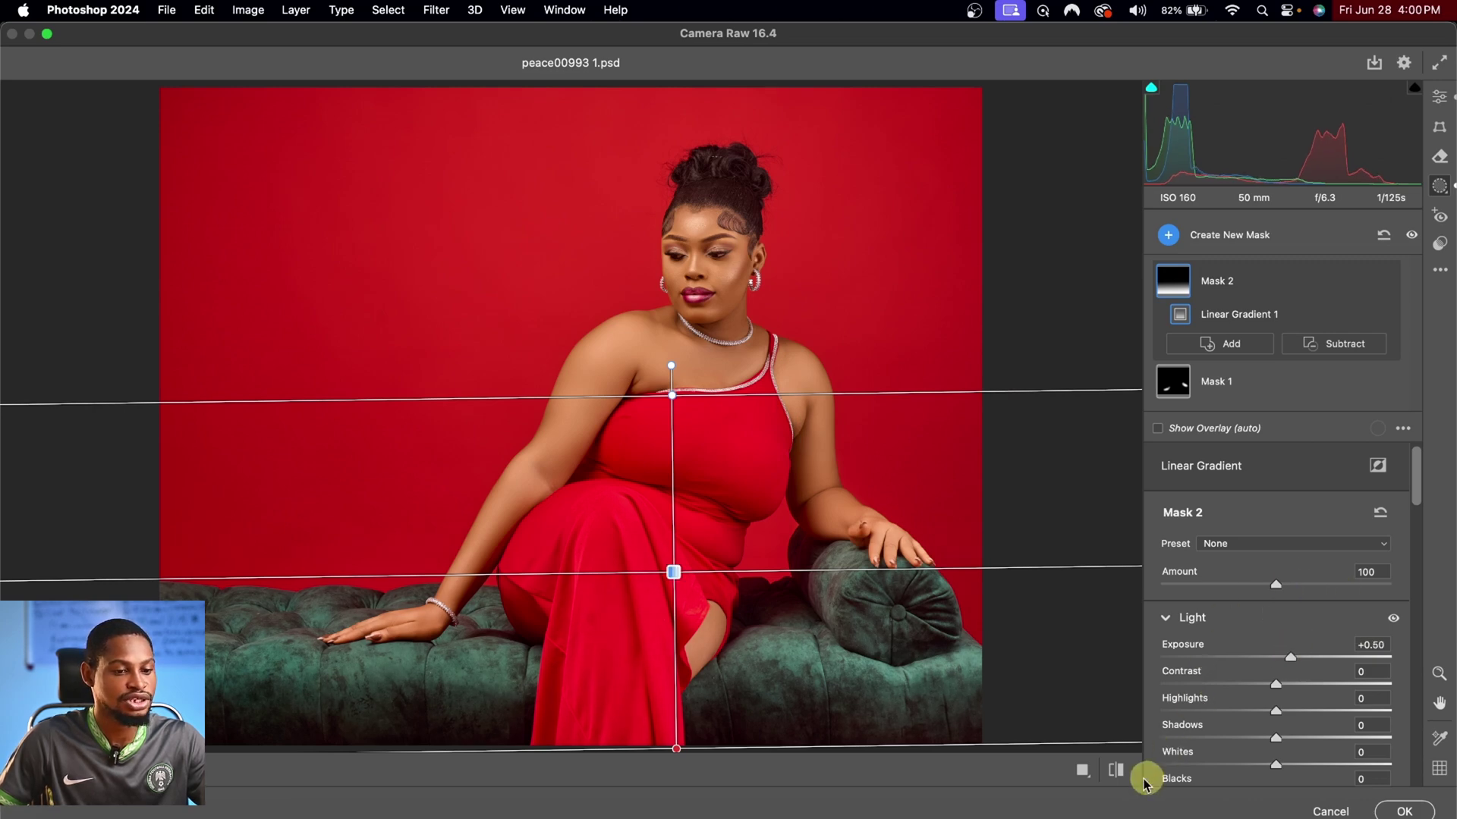
{"action": "left_click", "coordinate": [1117, 769]}
{"action": "left_click", "coordinate": [1120, 769]}
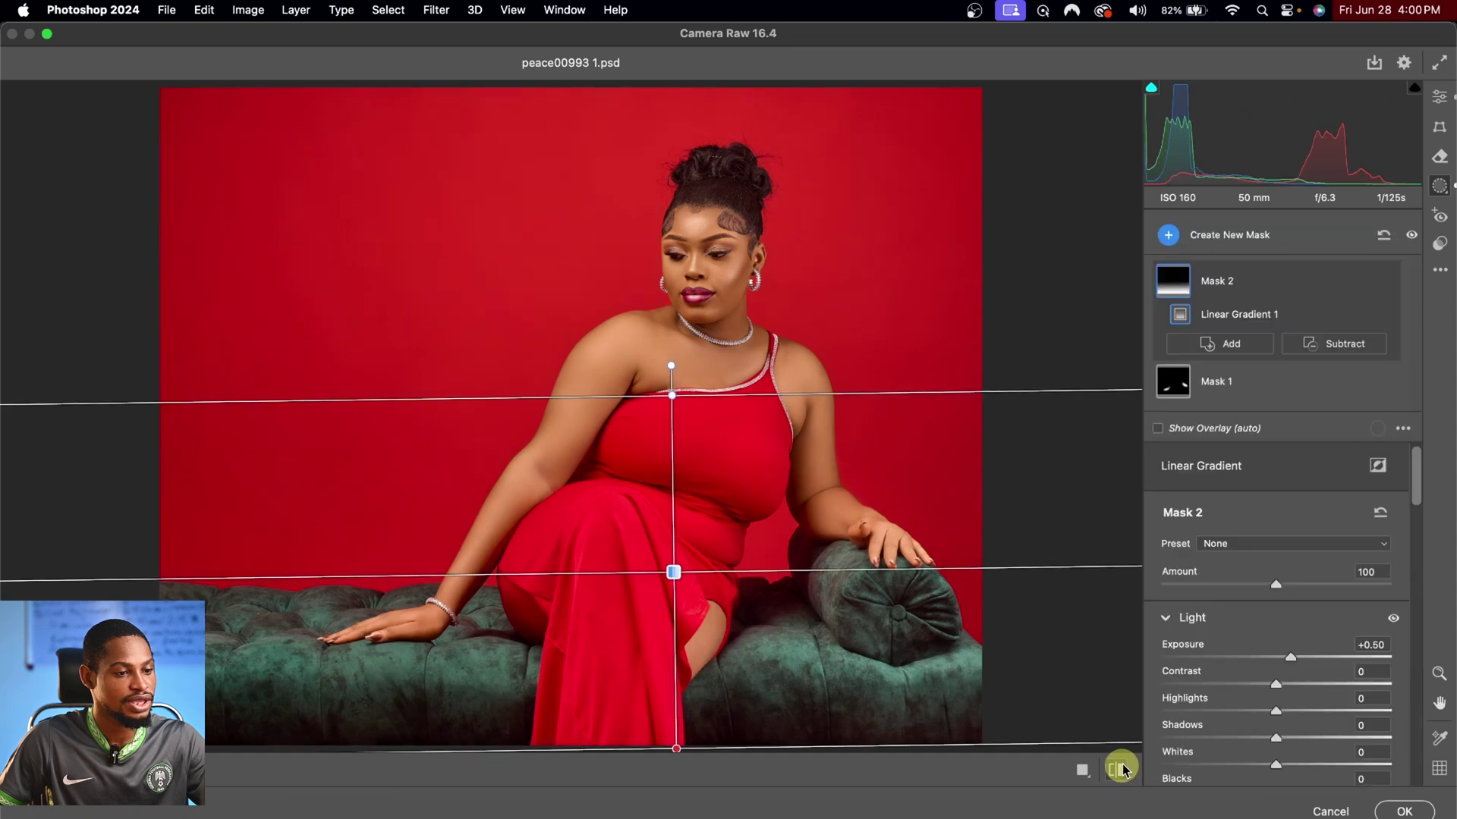
{"action": "left_click", "coordinate": [1120, 770]}
{"action": "left_click", "coordinate": [1122, 771]}
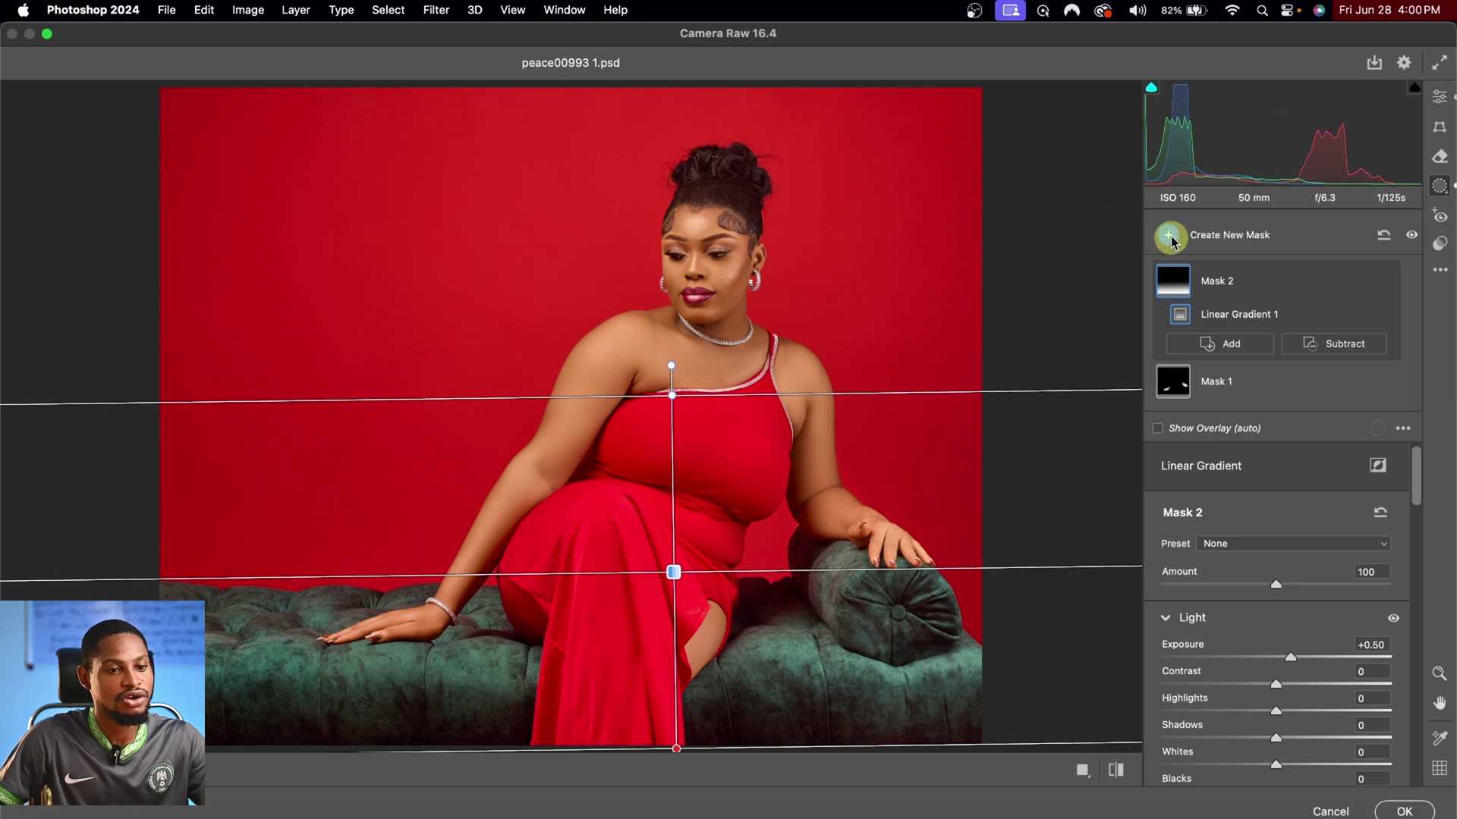
Step: Create a people mask that covers only the hair of Person 1
{"action": "left_click", "coordinate": [1169, 237]}
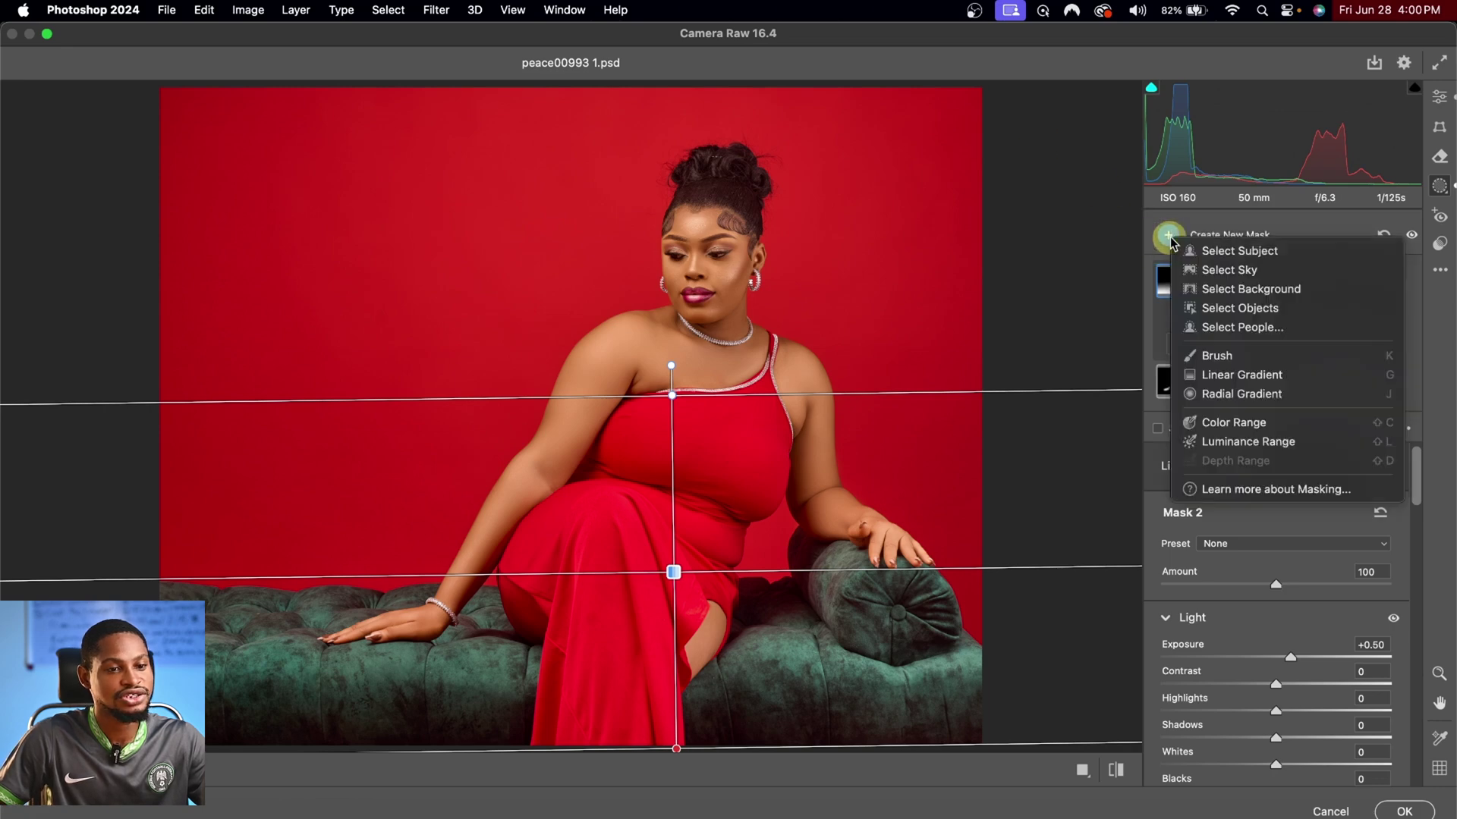
{"action": "left_click", "coordinate": [1225, 329]}
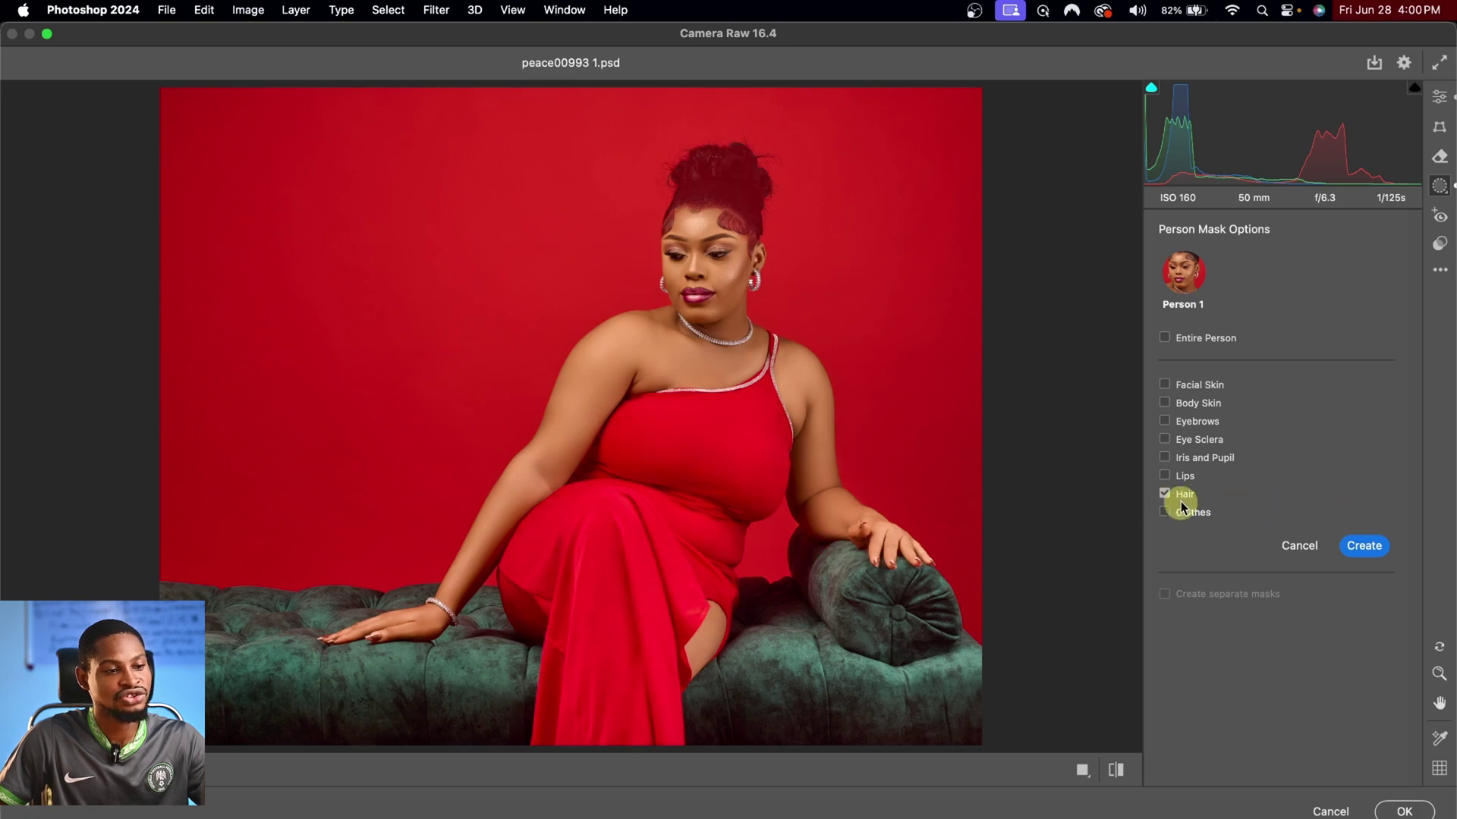
{"action": "left_click", "coordinate": [1365, 546]}
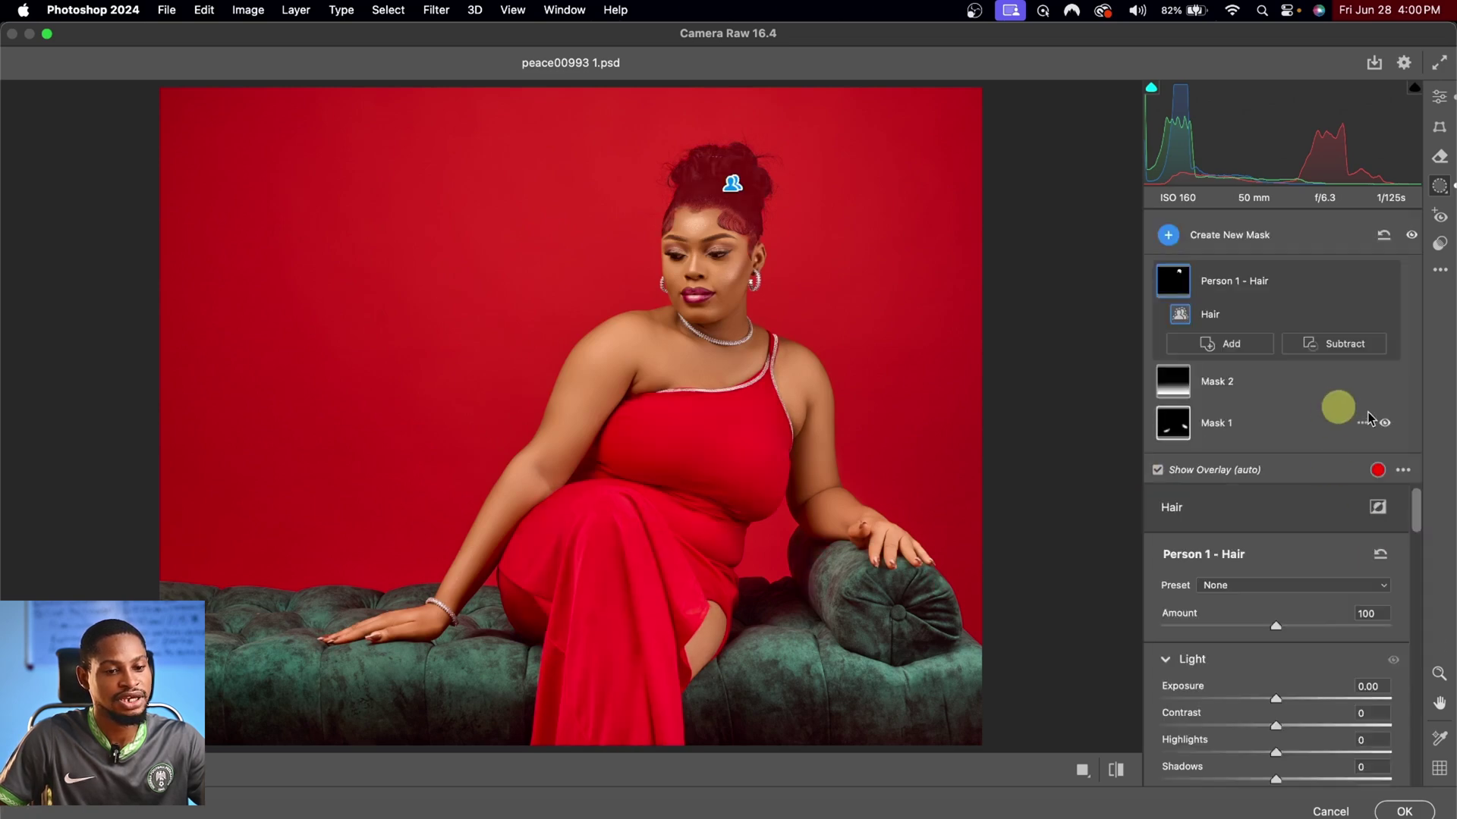
Step: Set the hair mask's texture to -32, saturation to -33 and blacks to -13, and compare the result with the original
{"action": "left_click_drag", "start_coordinate": [1405, 504], "coordinate": [1434, 694]}
{"action": "left_click_drag", "start_coordinate": [1272, 614], "coordinate": [1239, 616]}
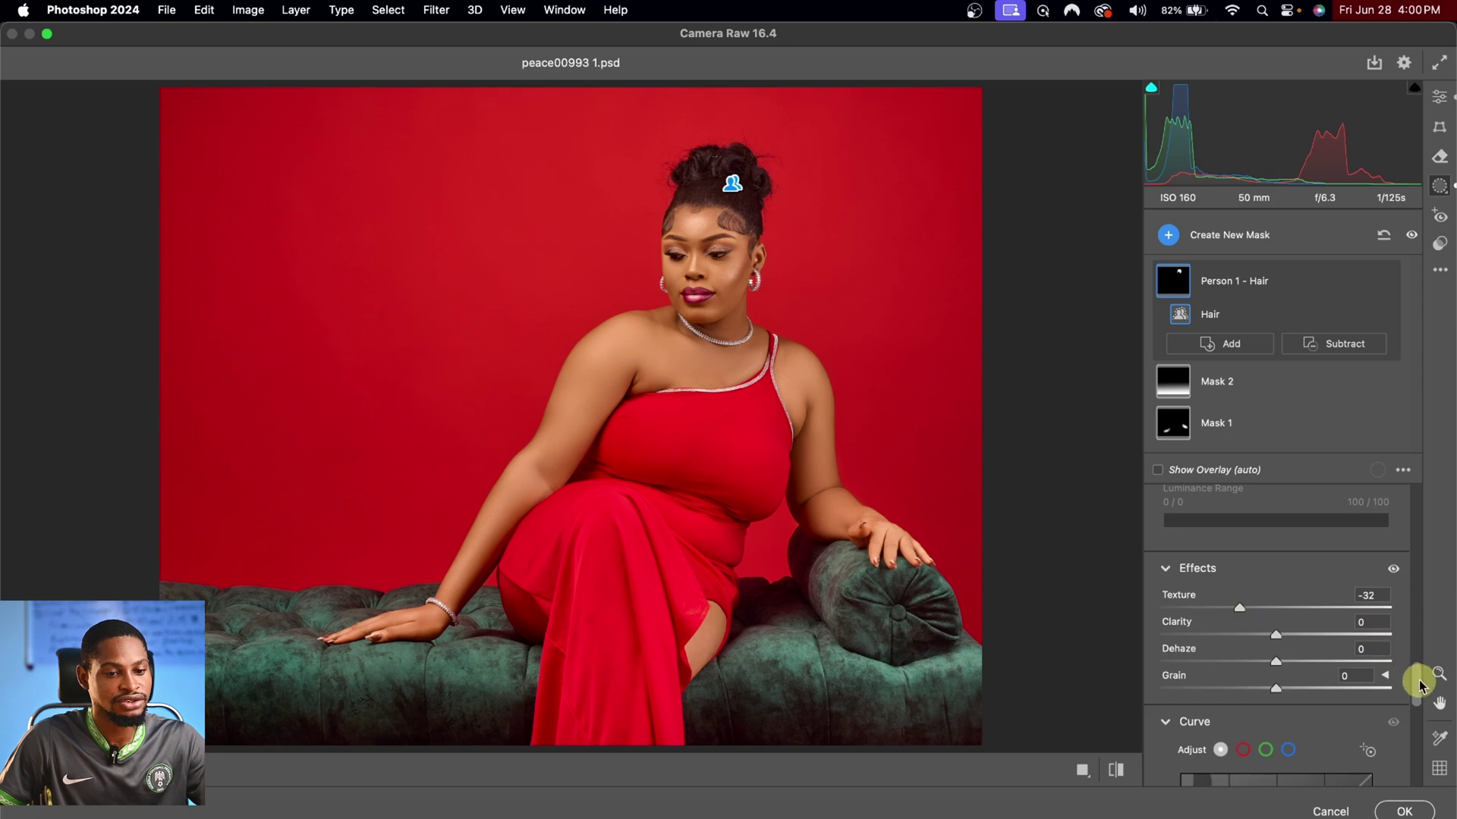
{"action": "left_click_drag", "start_coordinate": [1421, 685], "coordinate": [1394, 566]}
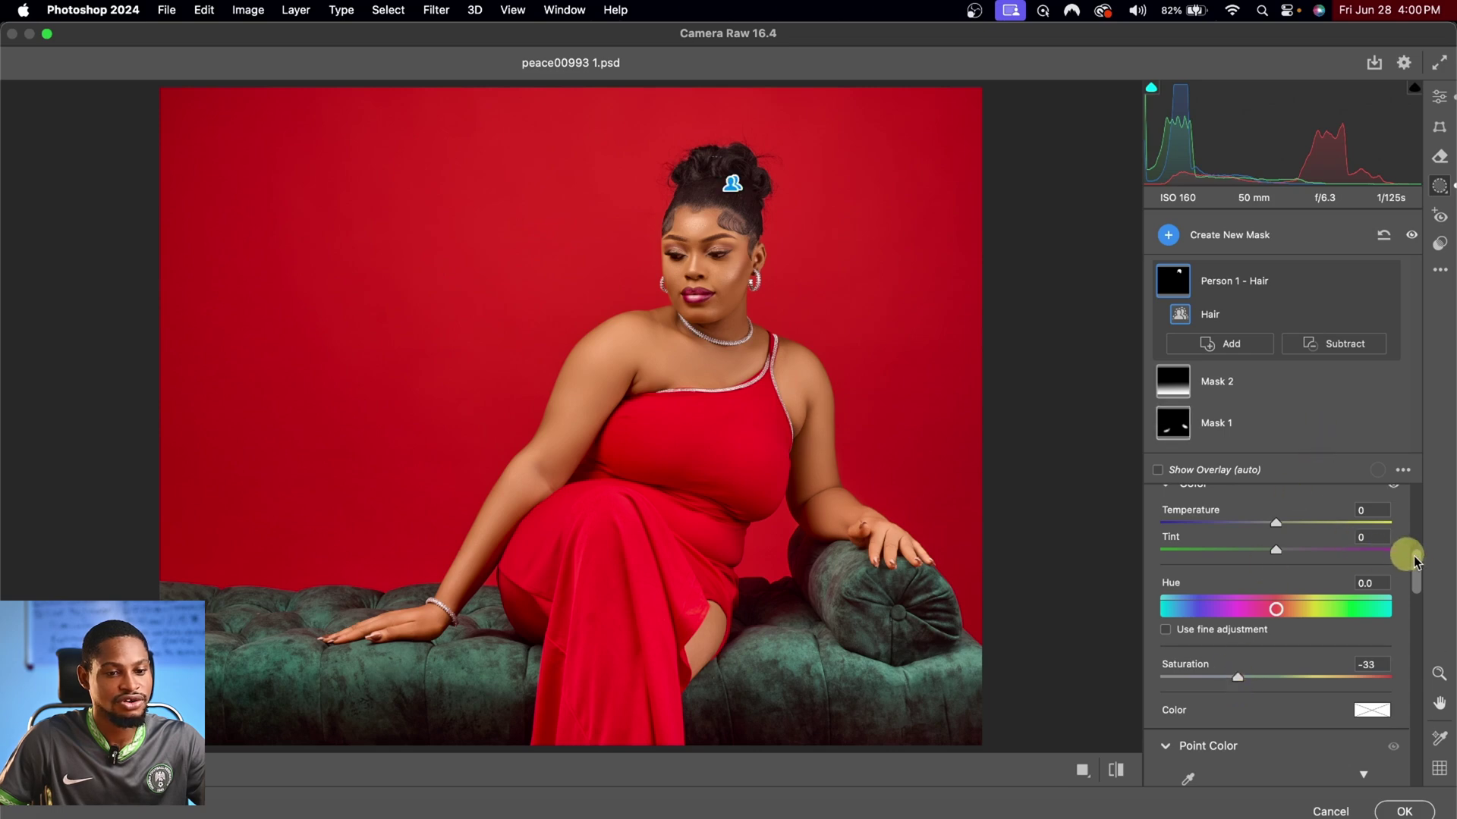
{"action": "left_click_drag", "start_coordinate": [1415, 571], "coordinate": [1404, 543]}
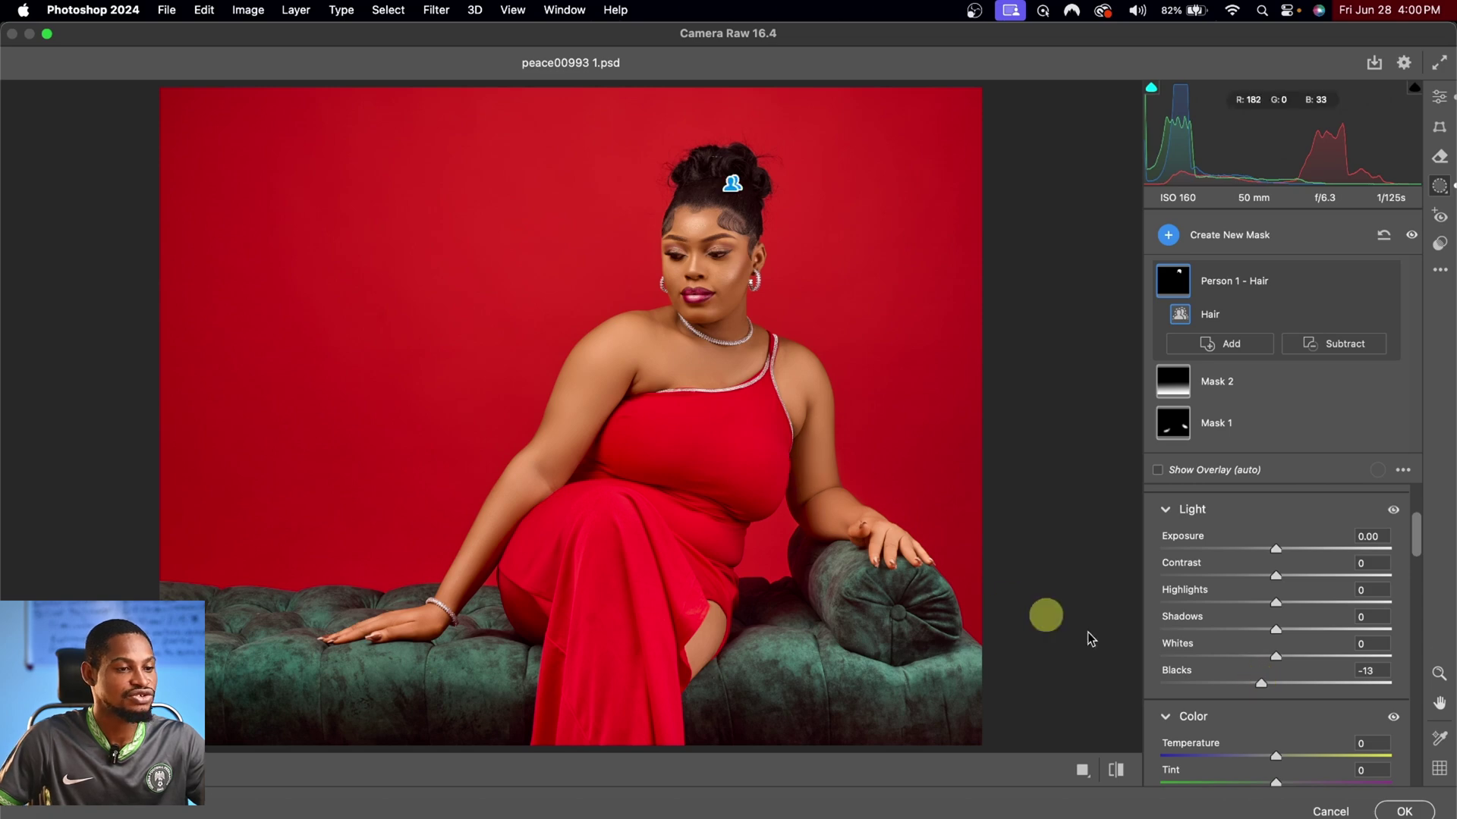
{"action": "left_click", "coordinate": [1116, 771]}
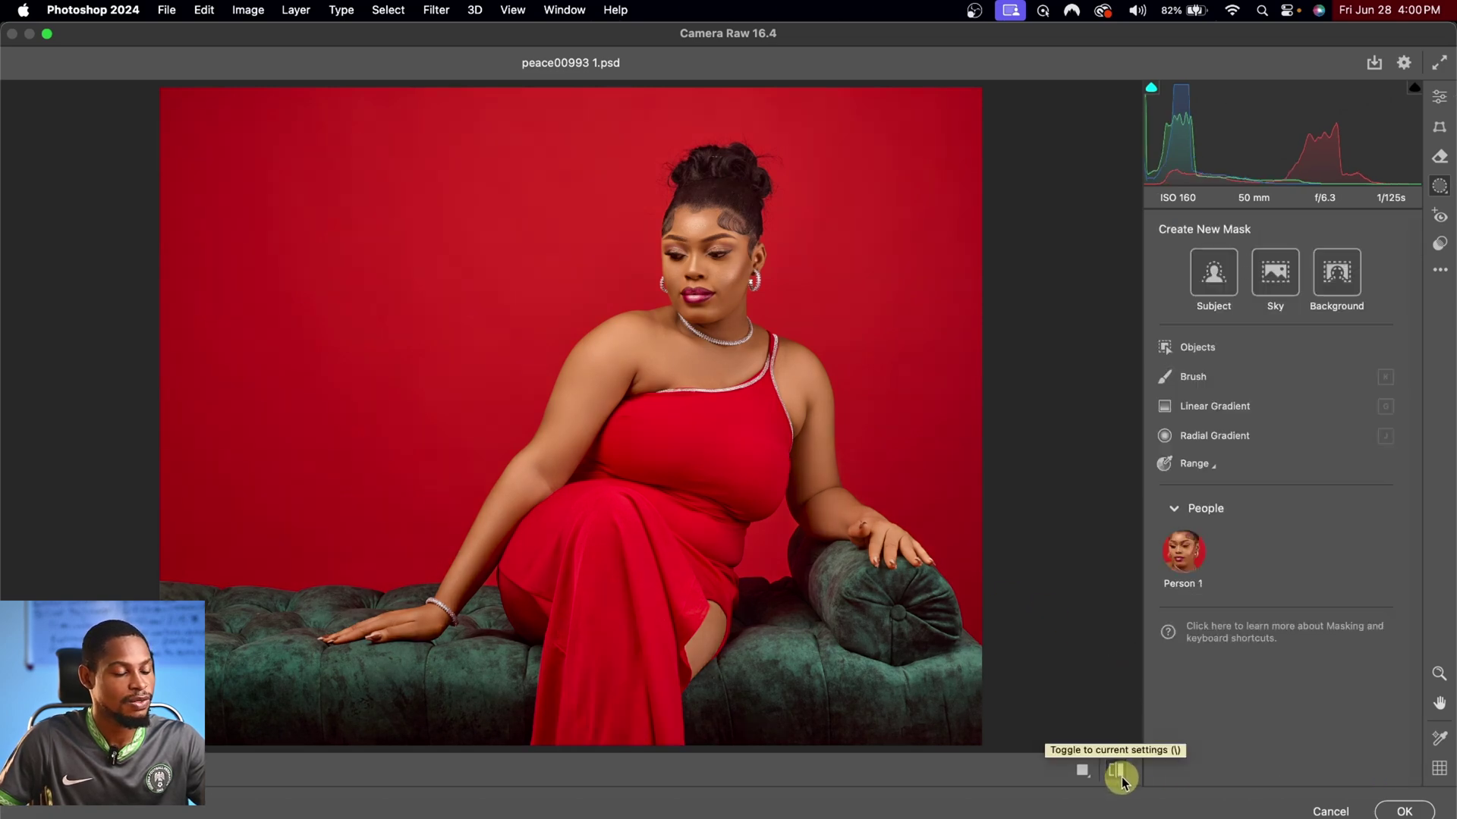
{"action": "left_click", "coordinate": [1117, 772]}
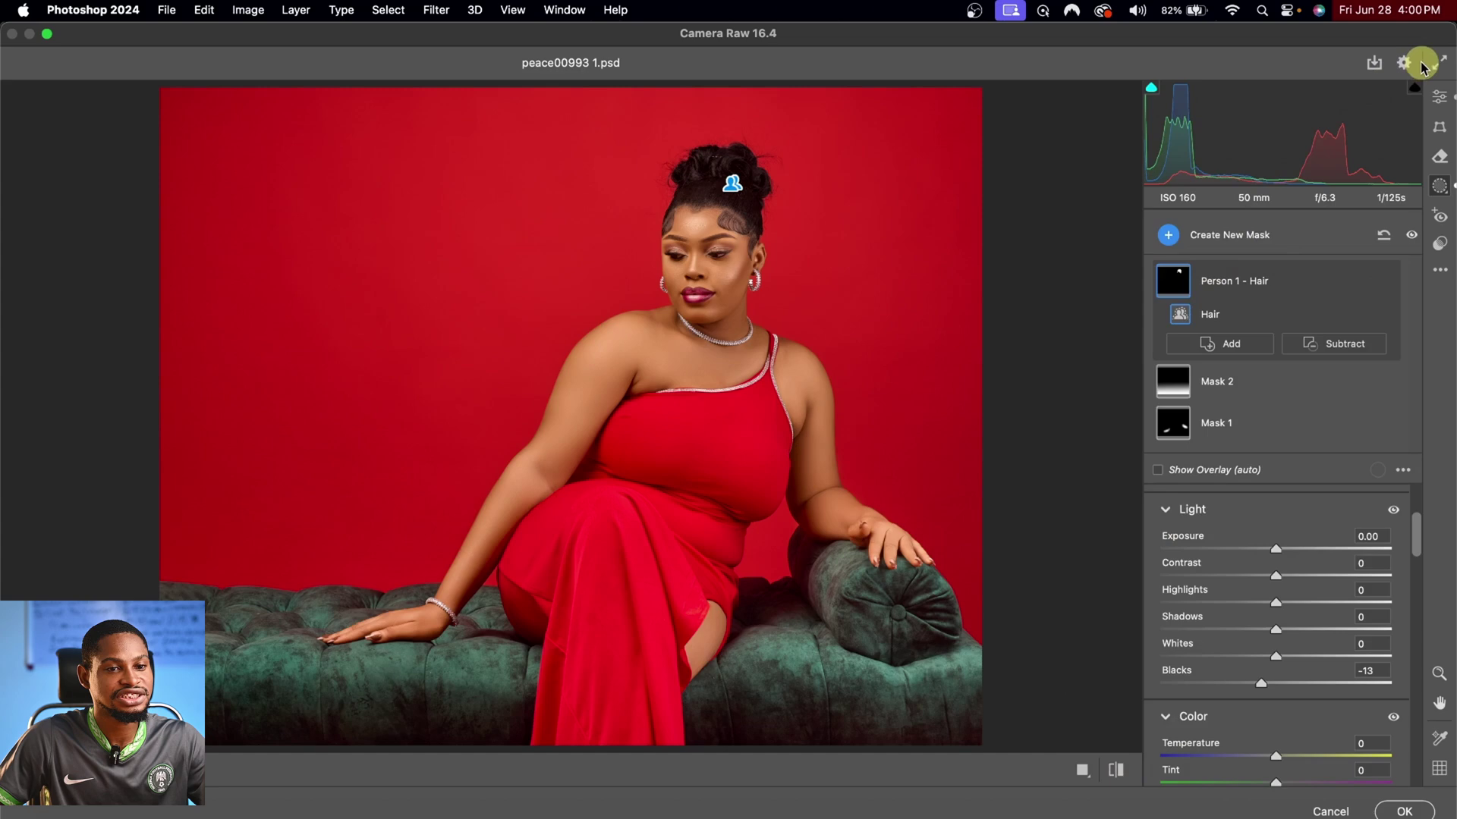
Step: Set the global vibrance to +10, compare the edit with the default settings, and apply the Camera Raw adjustments
{"action": "left_click", "coordinate": [1439, 101]}
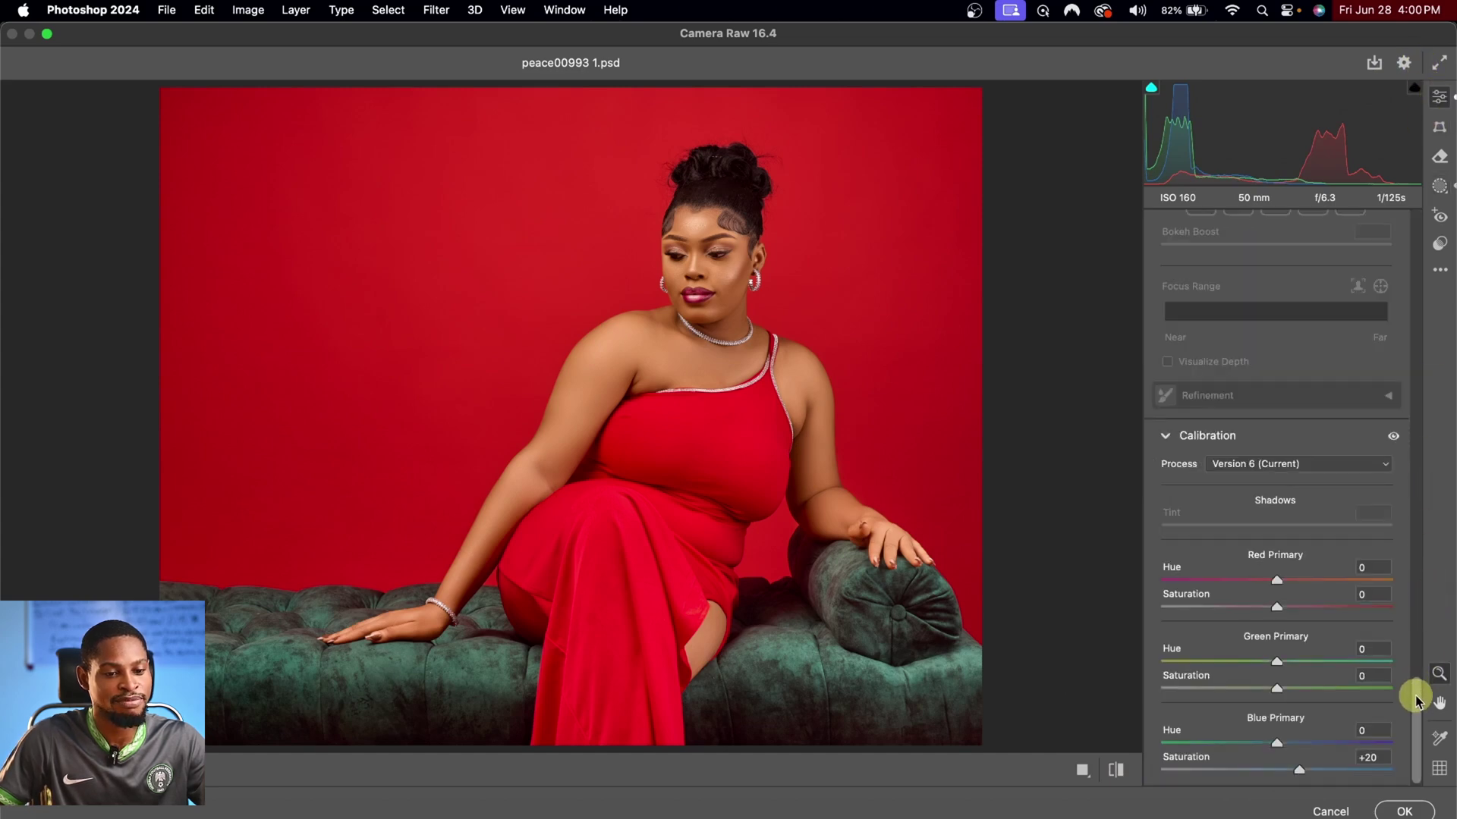
{"action": "left_click_drag", "start_coordinate": [1415, 697], "coordinate": [1401, 279]}
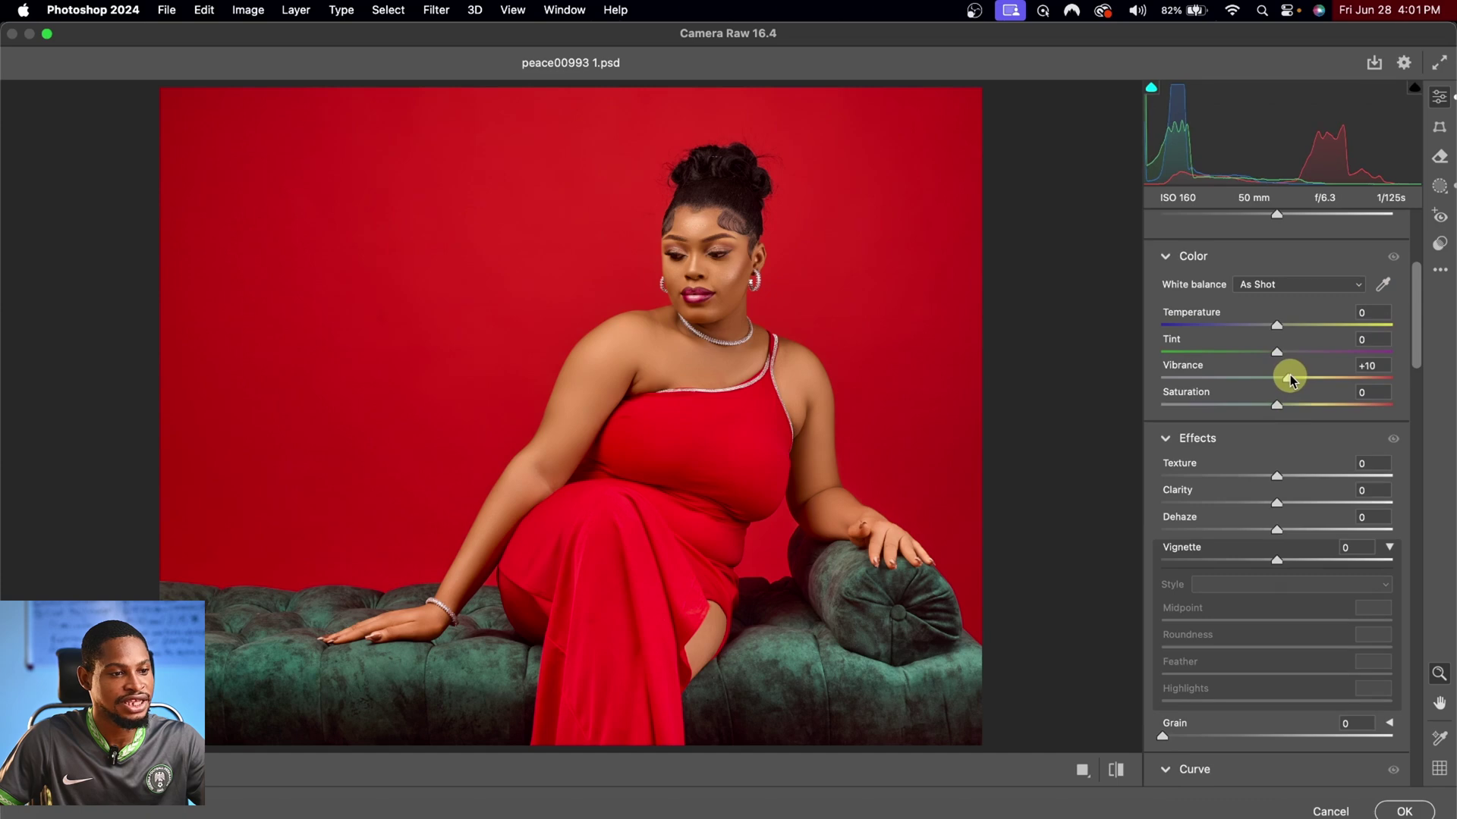
{"action": "left_click", "coordinate": [739, 290]}
{"action": "left_click", "coordinate": [755, 280], "text": "alt"}
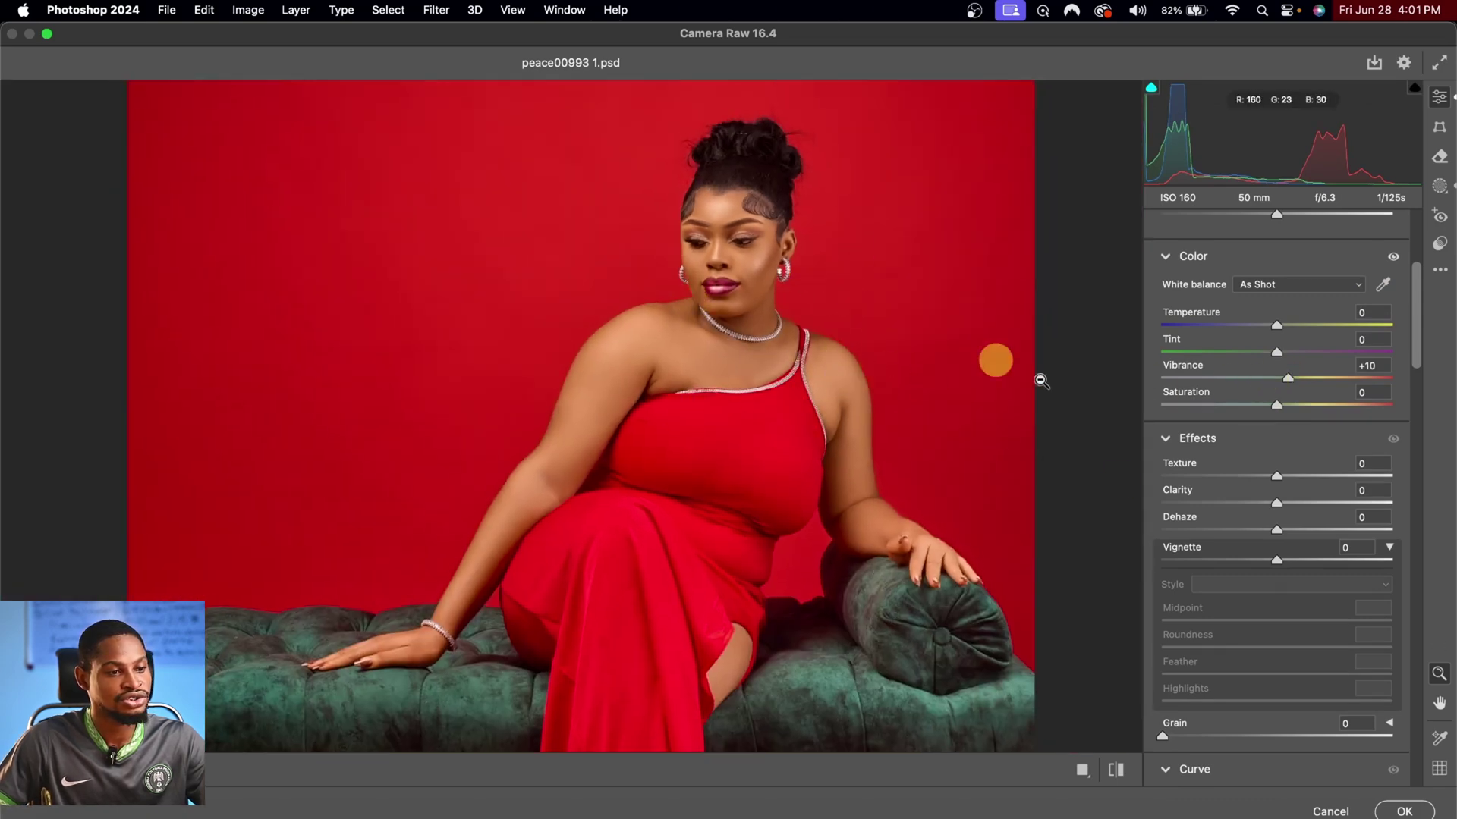
{"action": "left_click", "coordinate": [1117, 771]}
{"action": "left_click", "coordinate": [1115, 772]}
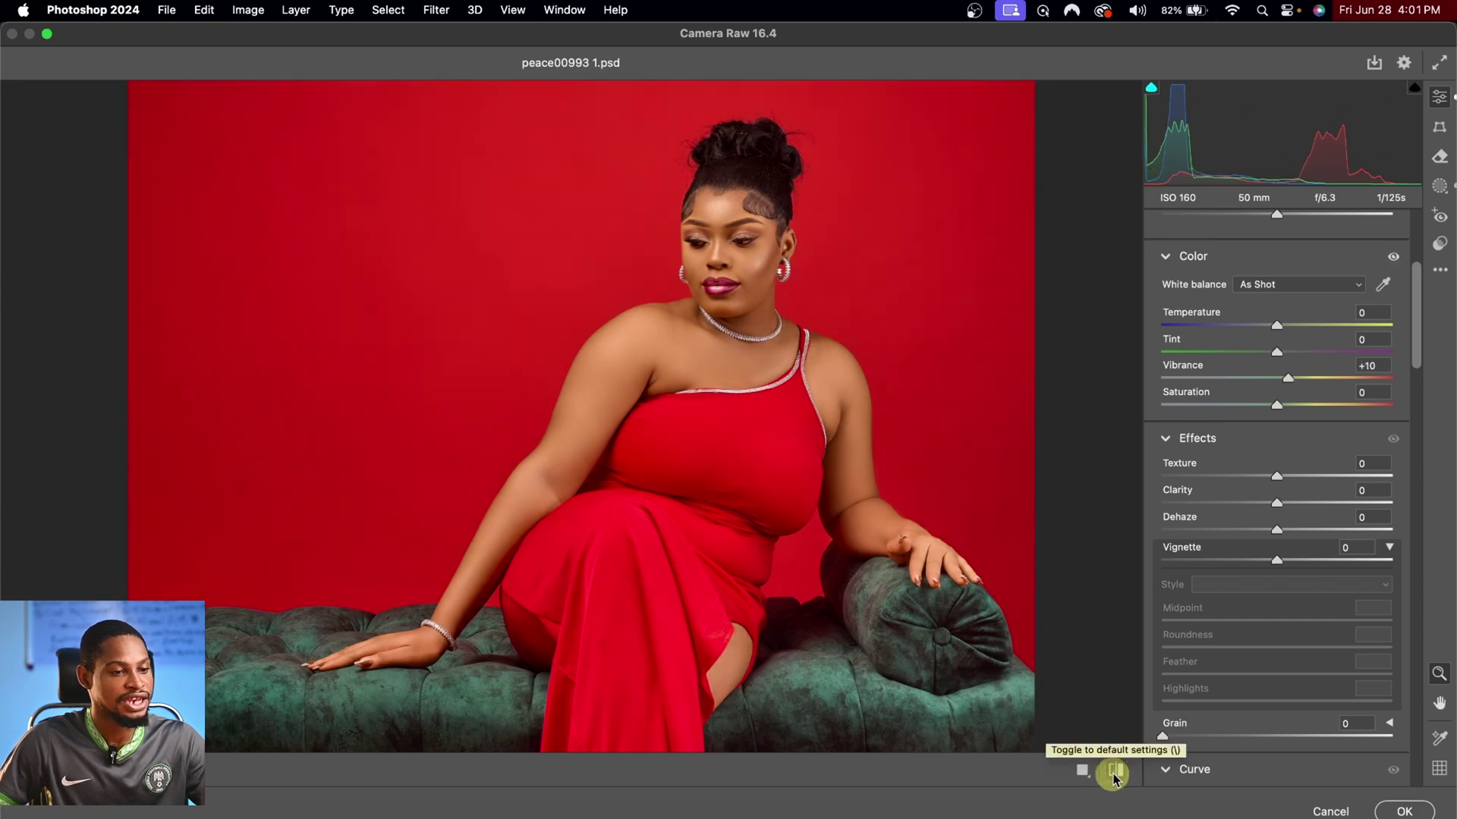
{"action": "left_click", "coordinate": [1389, 812]}
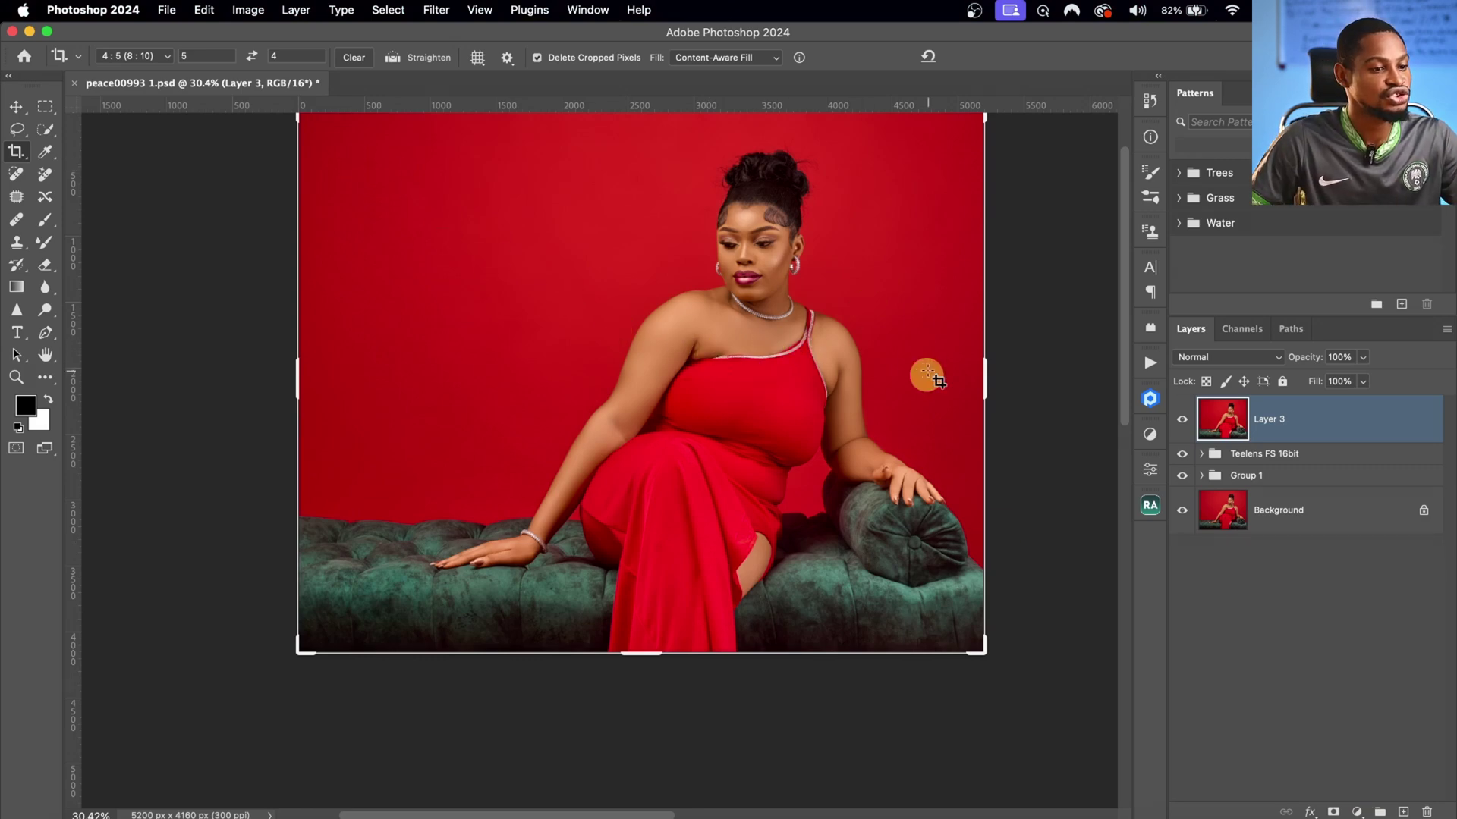
Step: Stamp all visible layers into a new merged layer at the top of the layer stack
{"action": "key", "text": "z"}
{"action": "left_click", "coordinate": [800, 495]}
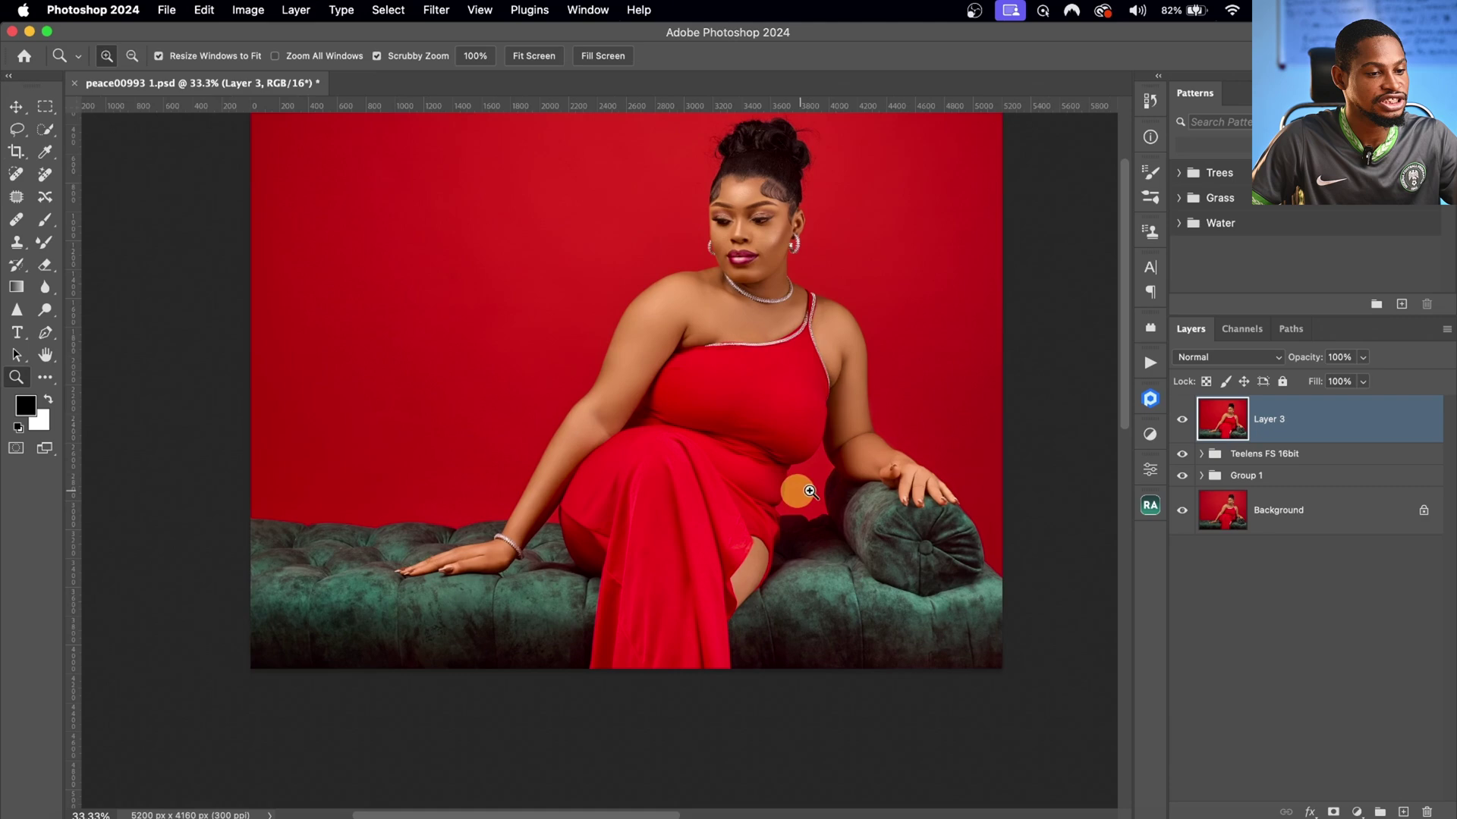
{"action": "key", "text": "c"}
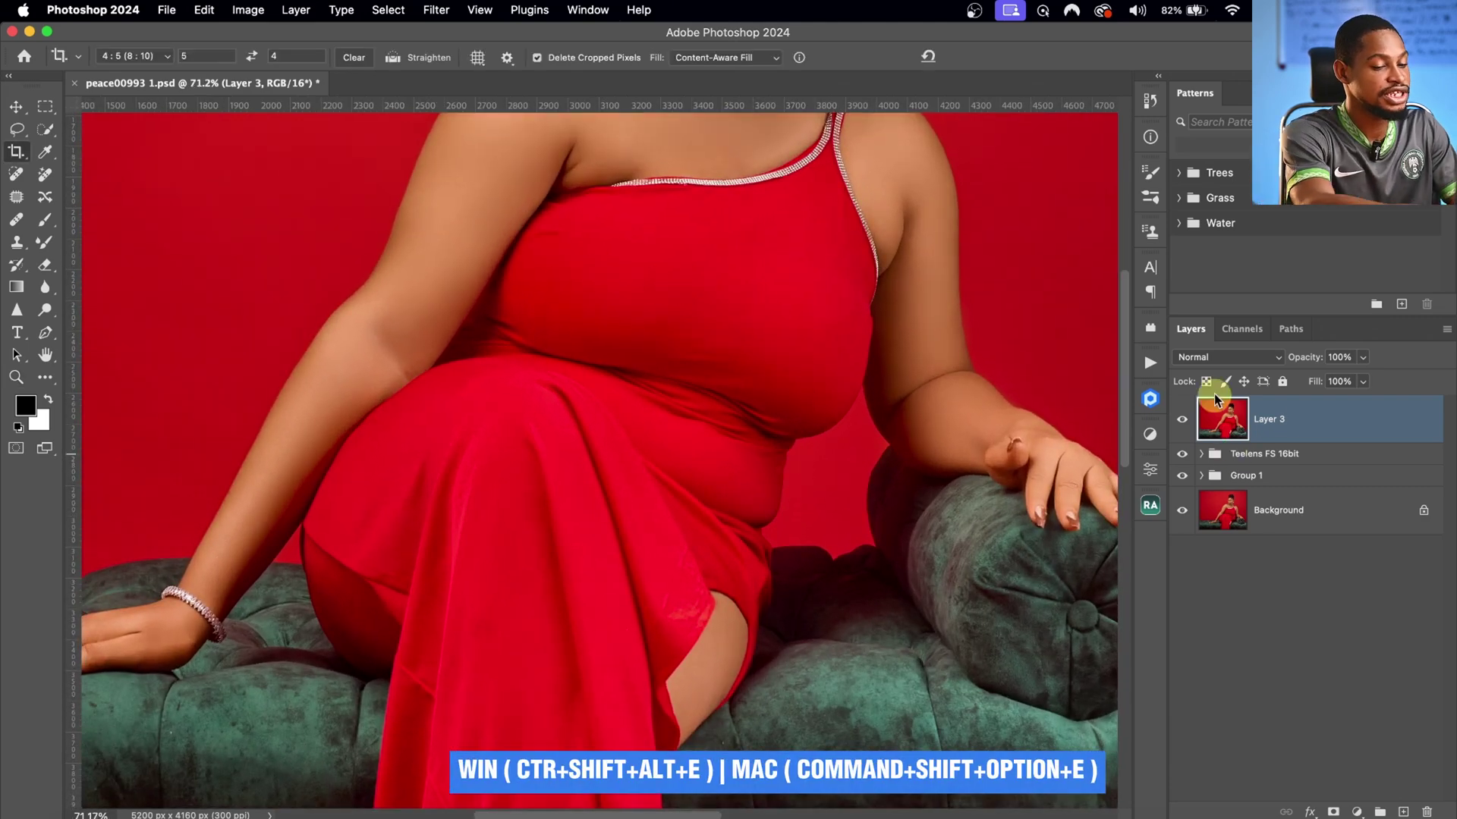
{"action": "key", "text": "super+shift+alt+e"}
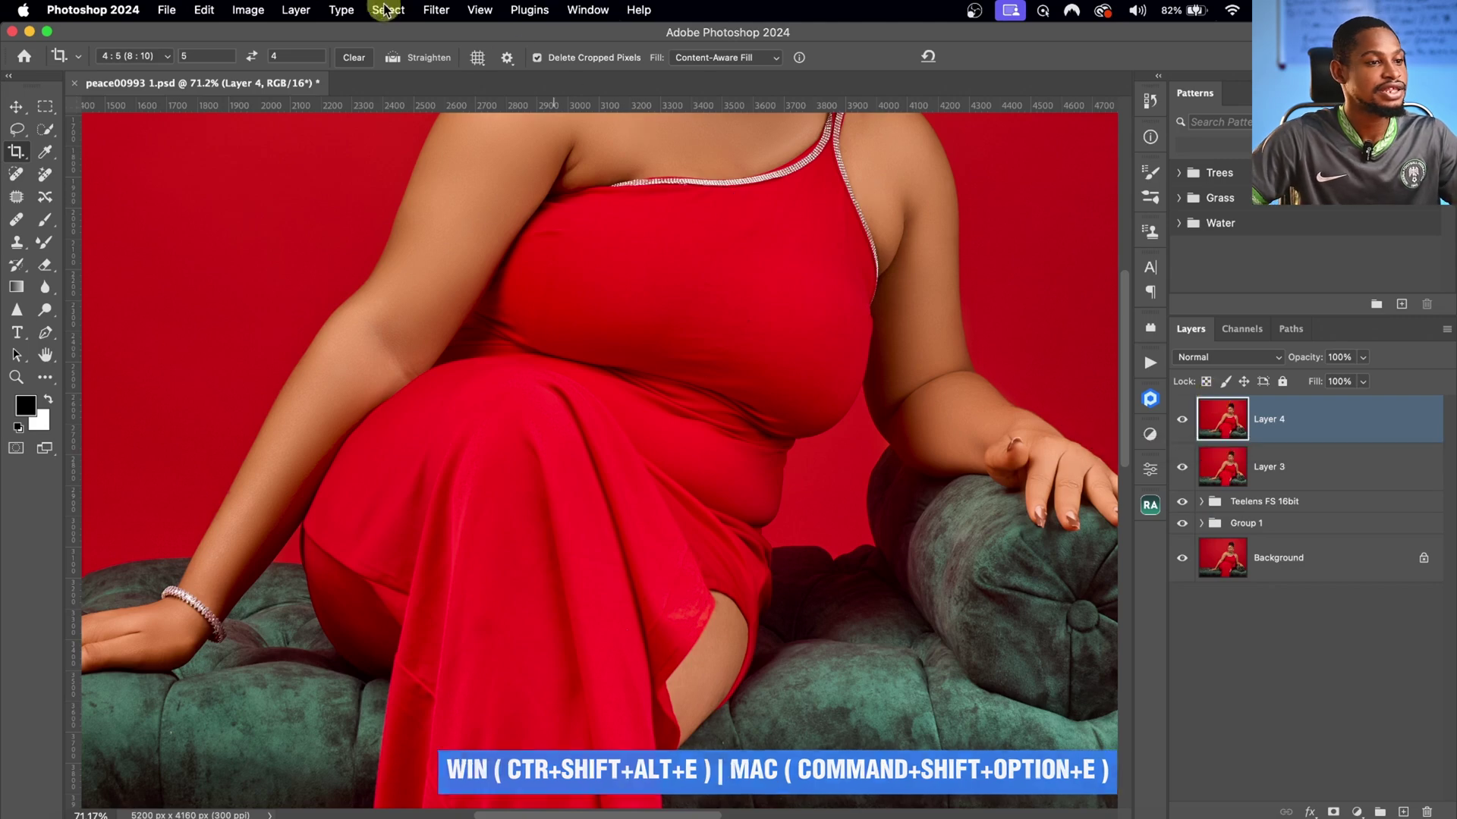
Step: Open the merged layer in Liquify and push the waist bulge above the hip inward with a size 300 Forward Warp brush
{"action": "left_click", "coordinate": [436, 10]}
{"action": "mouse_move", "coordinate": [480, 10]}
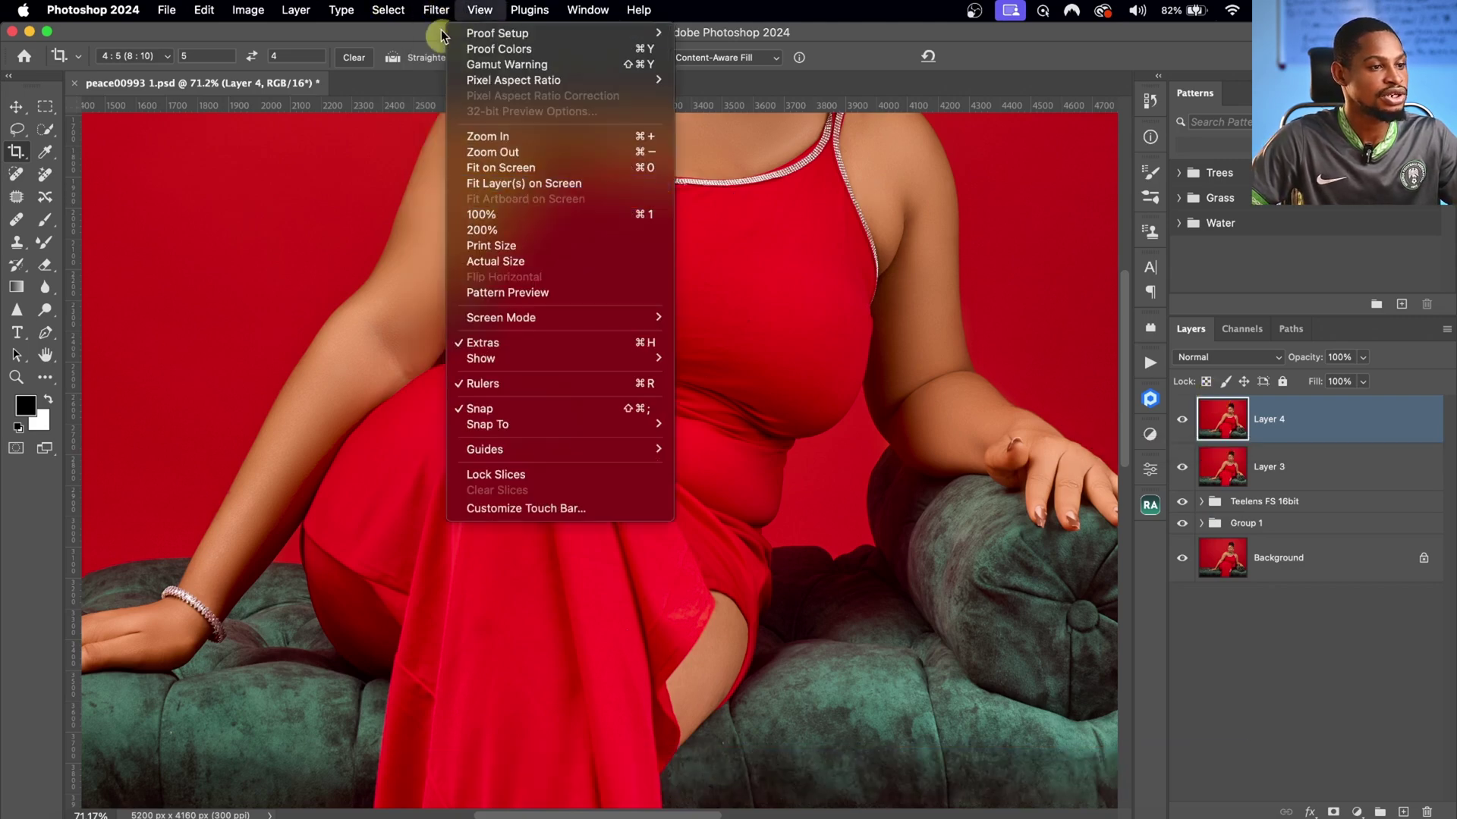
{"action": "left_click", "coordinate": [476, 241]}
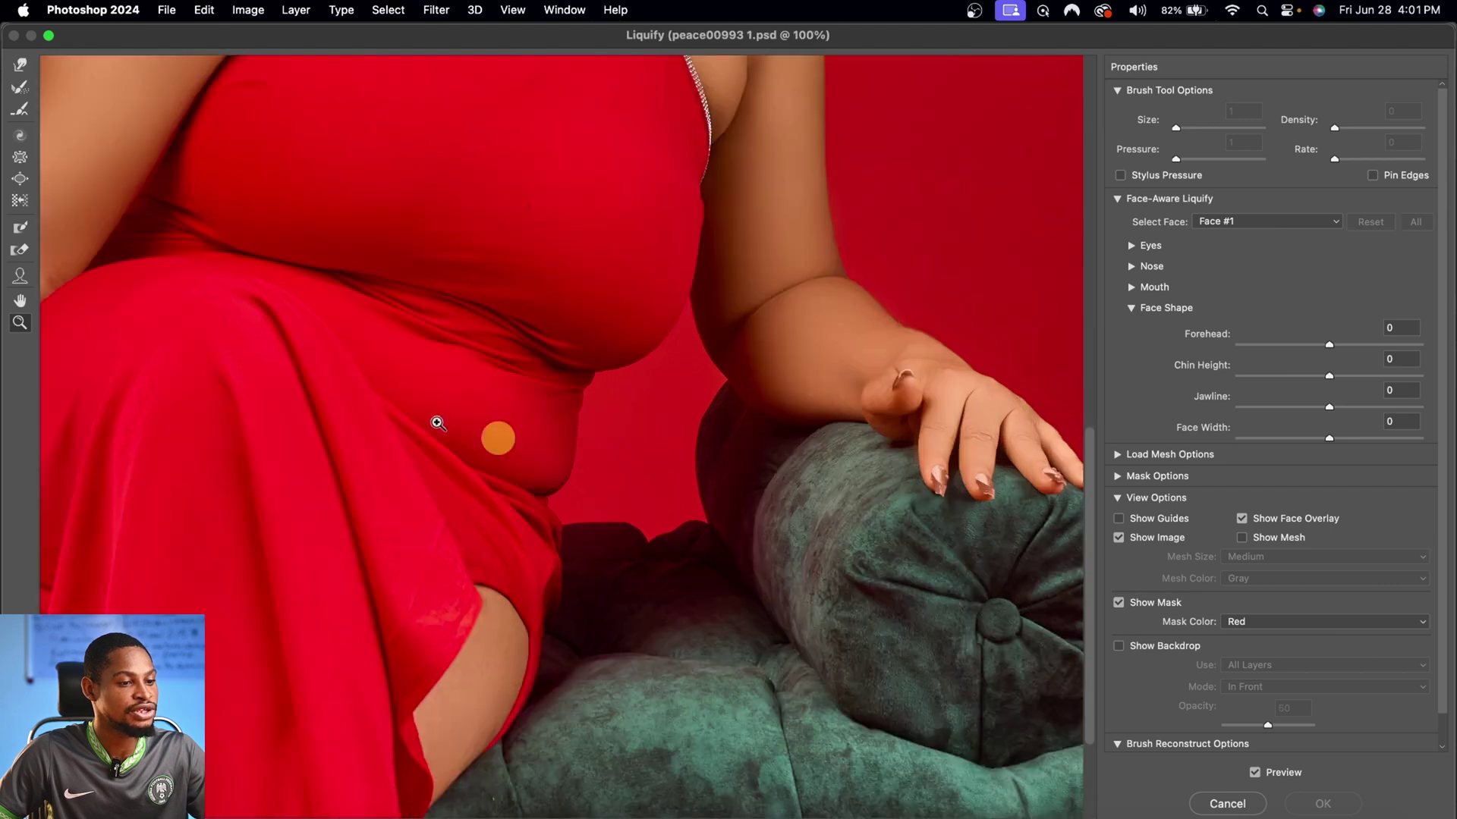
{"action": "left_click", "coordinate": [20, 66]}
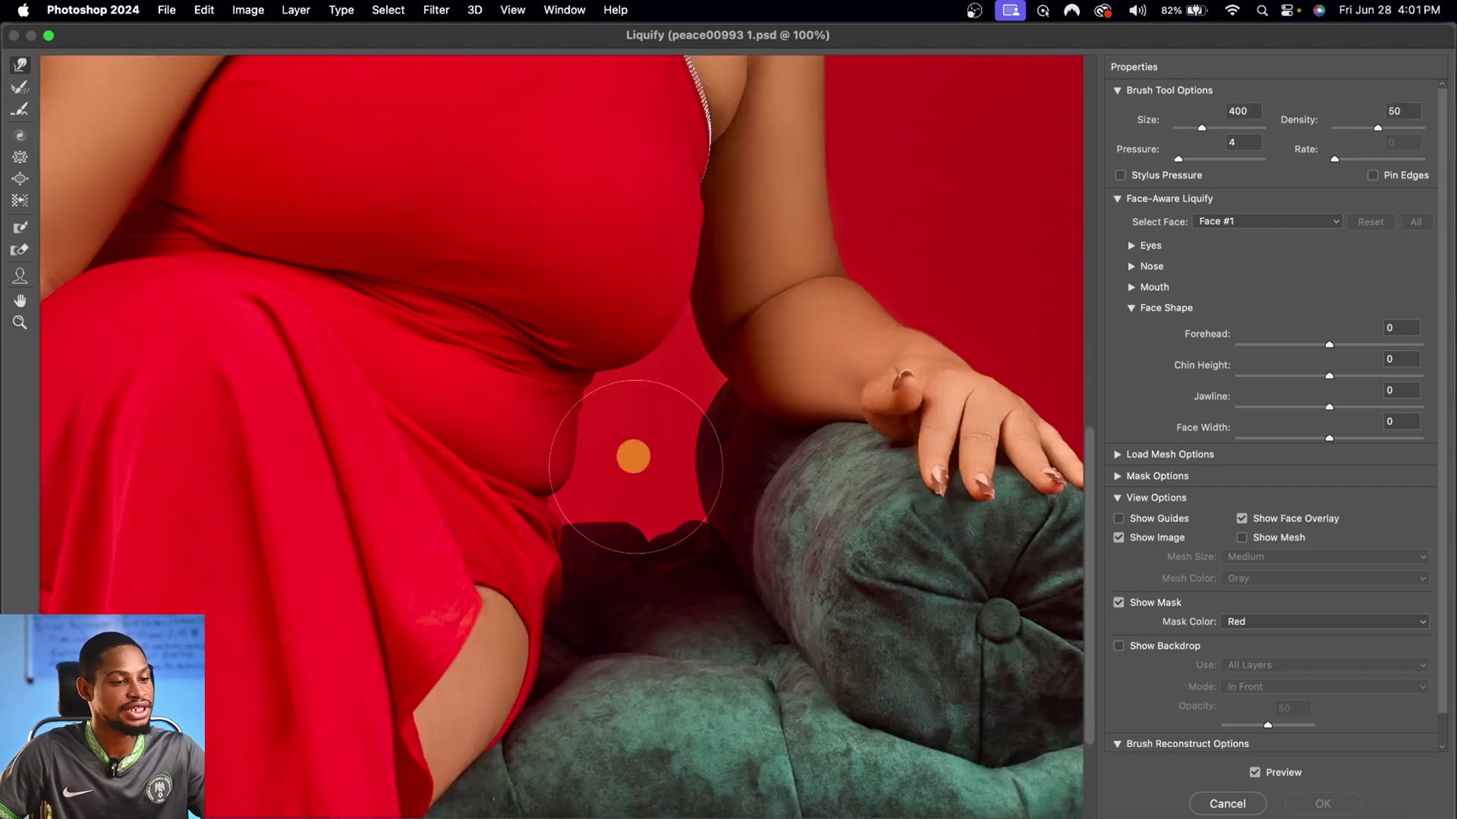
{"action": "key", "text": "bracketleft"}
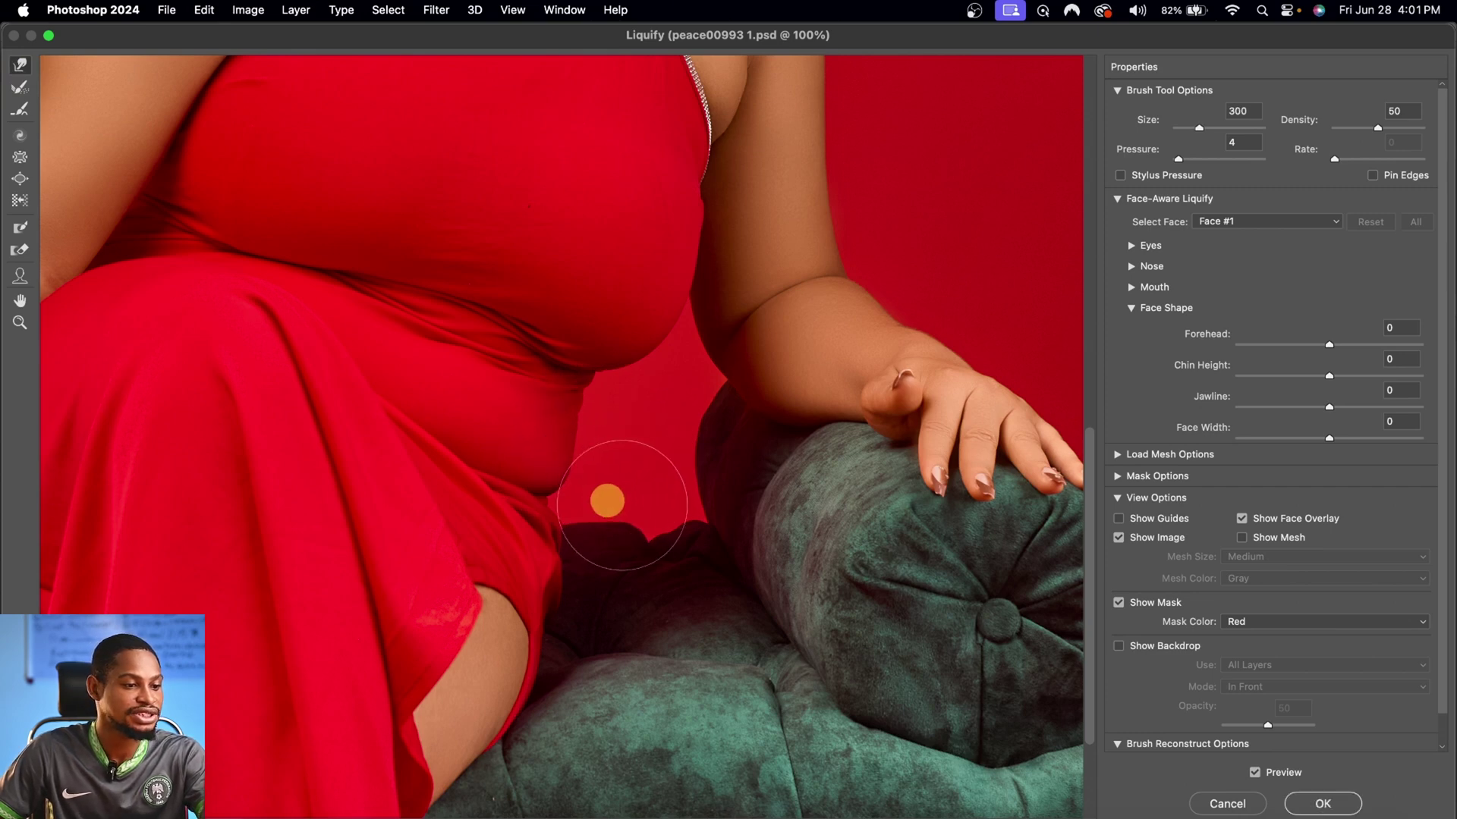
{"action": "left_click_drag", "start_coordinate": [608, 497], "coordinate": [530, 458]}
{"action": "left_click_drag", "start_coordinate": [628, 487], "coordinate": [503, 436]}
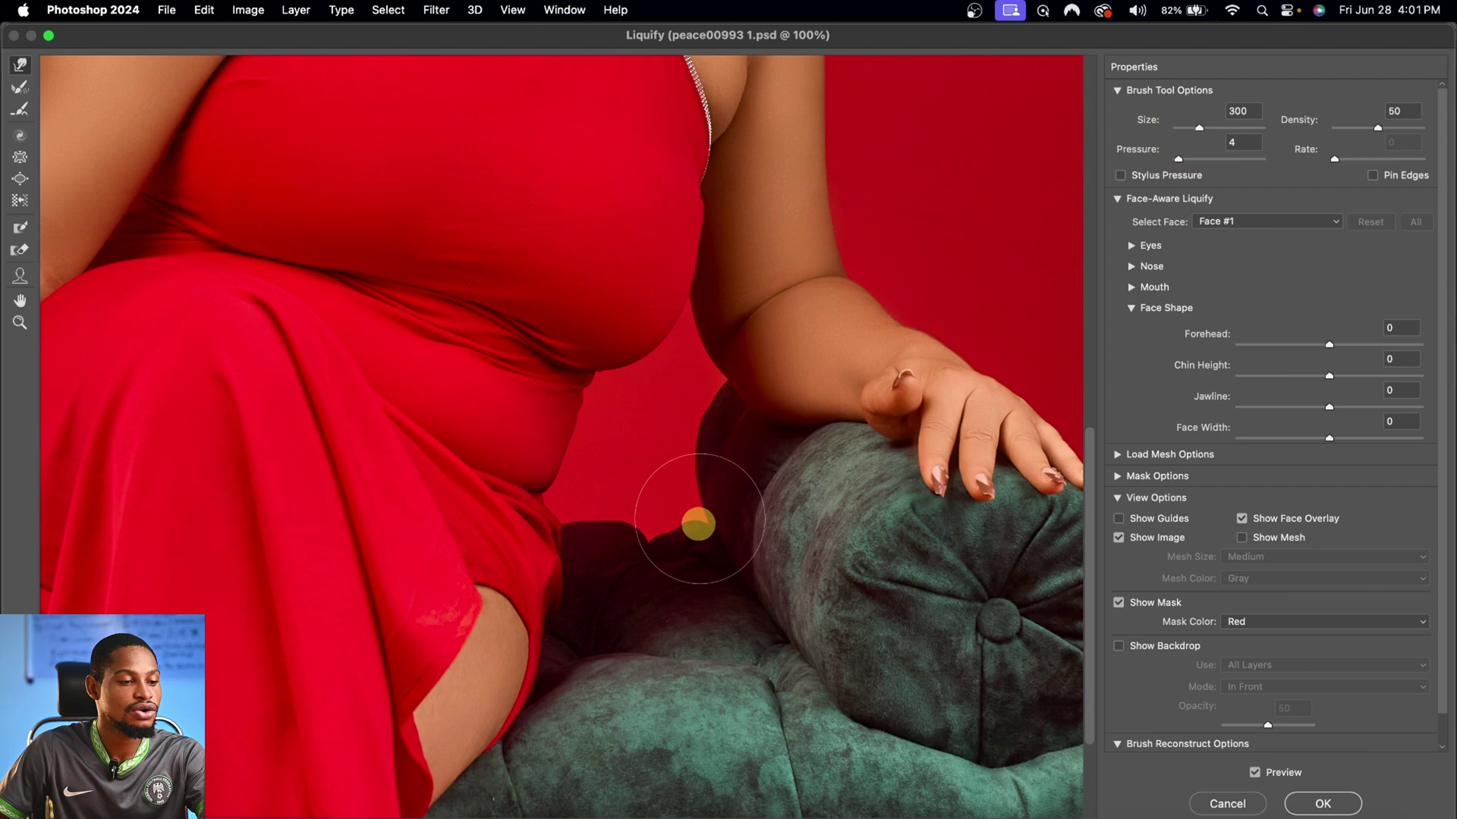
{"action": "mouse_move", "coordinate": [681, 510]}
{"action": "left_mouse_down"}
{"action": "mouse_move", "coordinate": [521, 470]}
{"action": "mouse_move", "coordinate": [542, 451]}
{"action": "mouse_move", "coordinate": [529, 424]}
{"action": "mouse_move", "coordinate": [521, 454]}
{"action": "mouse_move", "coordinate": [605, 504]}
{"action": "mouse_move", "coordinate": [536, 442]}
{"action": "mouse_move", "coordinate": [568, 409]}
{"action": "mouse_move", "coordinate": [659, 452]}
{"action": "mouse_move", "coordinate": [633, 472]}
{"action": "mouse_move", "coordinate": [573, 416]}
{"action": "mouse_move", "coordinate": [561, 480]}
{"action": "mouse_move", "coordinate": [540, 471]}
{"action": "mouse_move", "coordinate": [609, 465]}
{"action": "mouse_move", "coordinate": [653, 434]}
{"action": "mouse_move", "coordinate": [606, 518]}
{"action": "mouse_move", "coordinate": [567, 479]}
{"action": "mouse_move", "coordinate": [556, 490]}
{"action": "mouse_move", "coordinate": [497, 454]}
{"action": "mouse_move", "coordinate": [628, 464]}
{"action": "mouse_move", "coordinate": [562, 421]}
{"action": "mouse_move", "coordinate": [572, 439]}
{"action": "mouse_move", "coordinate": [542, 481]}
{"action": "mouse_move", "coordinate": [514, 479]}
{"action": "mouse_move", "coordinate": [498, 454]}
{"action": "mouse_move", "coordinate": [619, 456]}
{"action": "left_mouse_up"}
{"action": "key", "text": "z"}
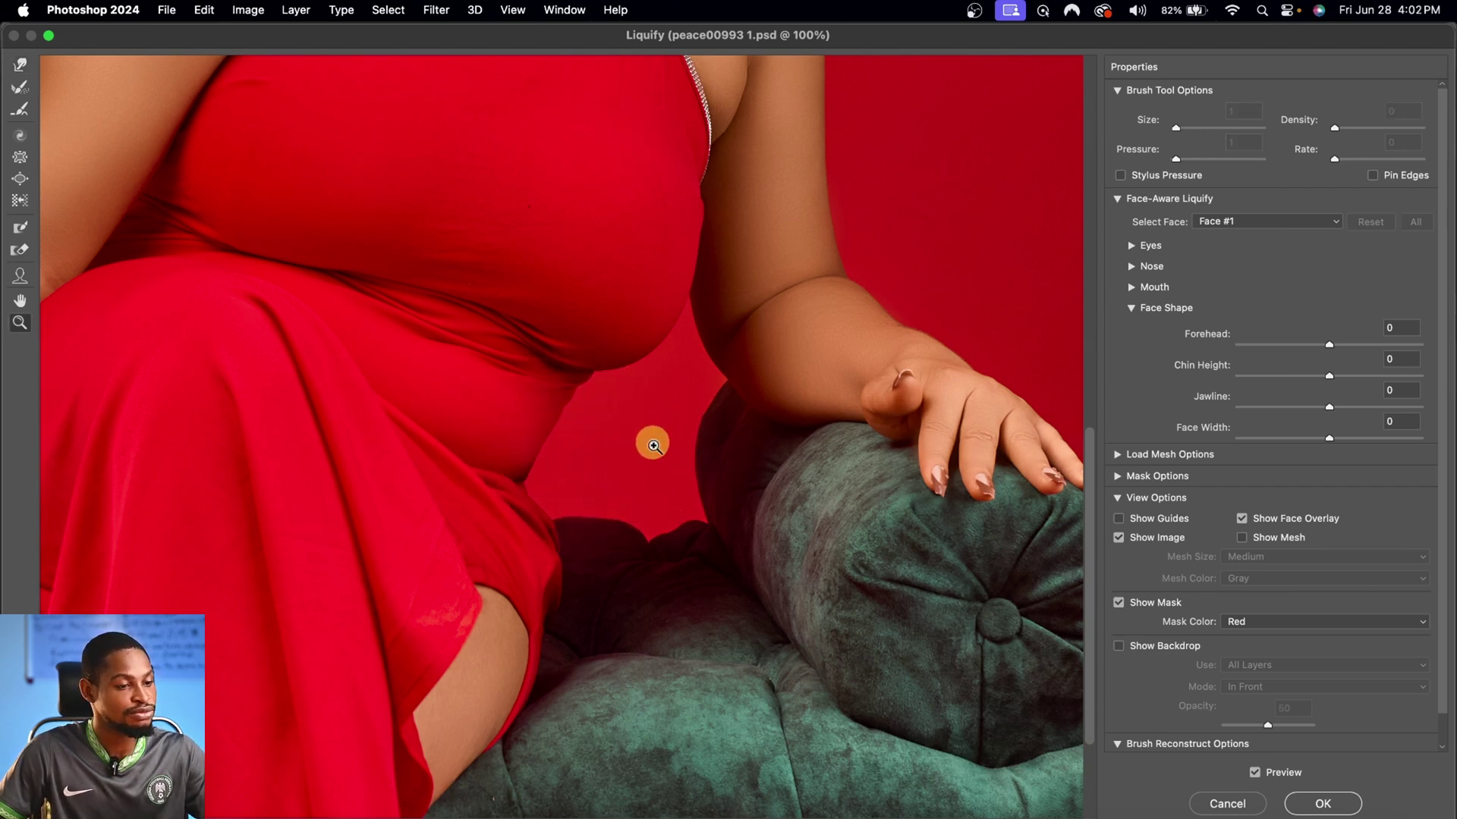
{"action": "left_click", "coordinate": [627, 452], "text": "alt"}
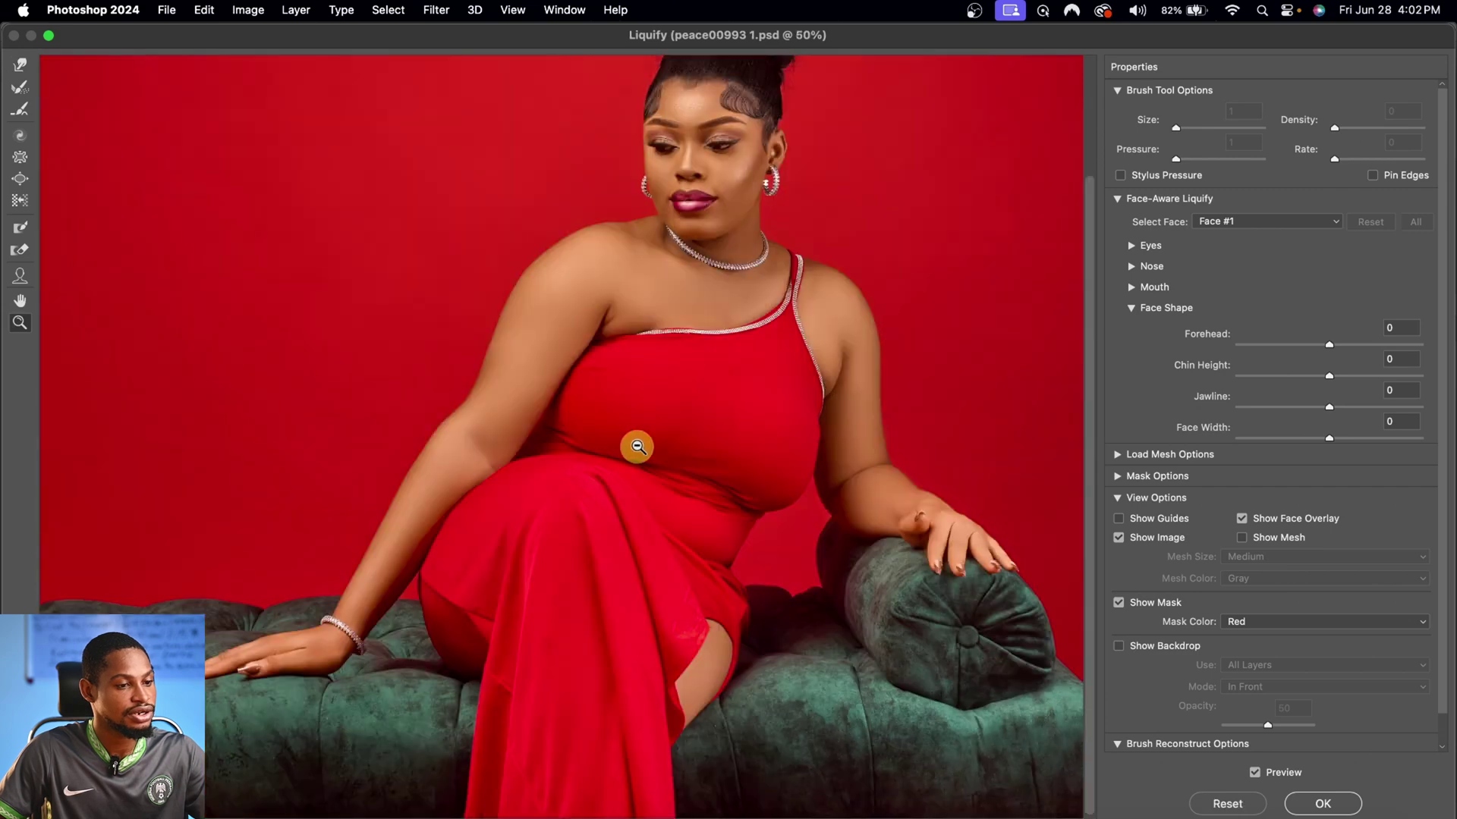
{"action": "left_click", "coordinate": [729, 405], "text": "alt"}
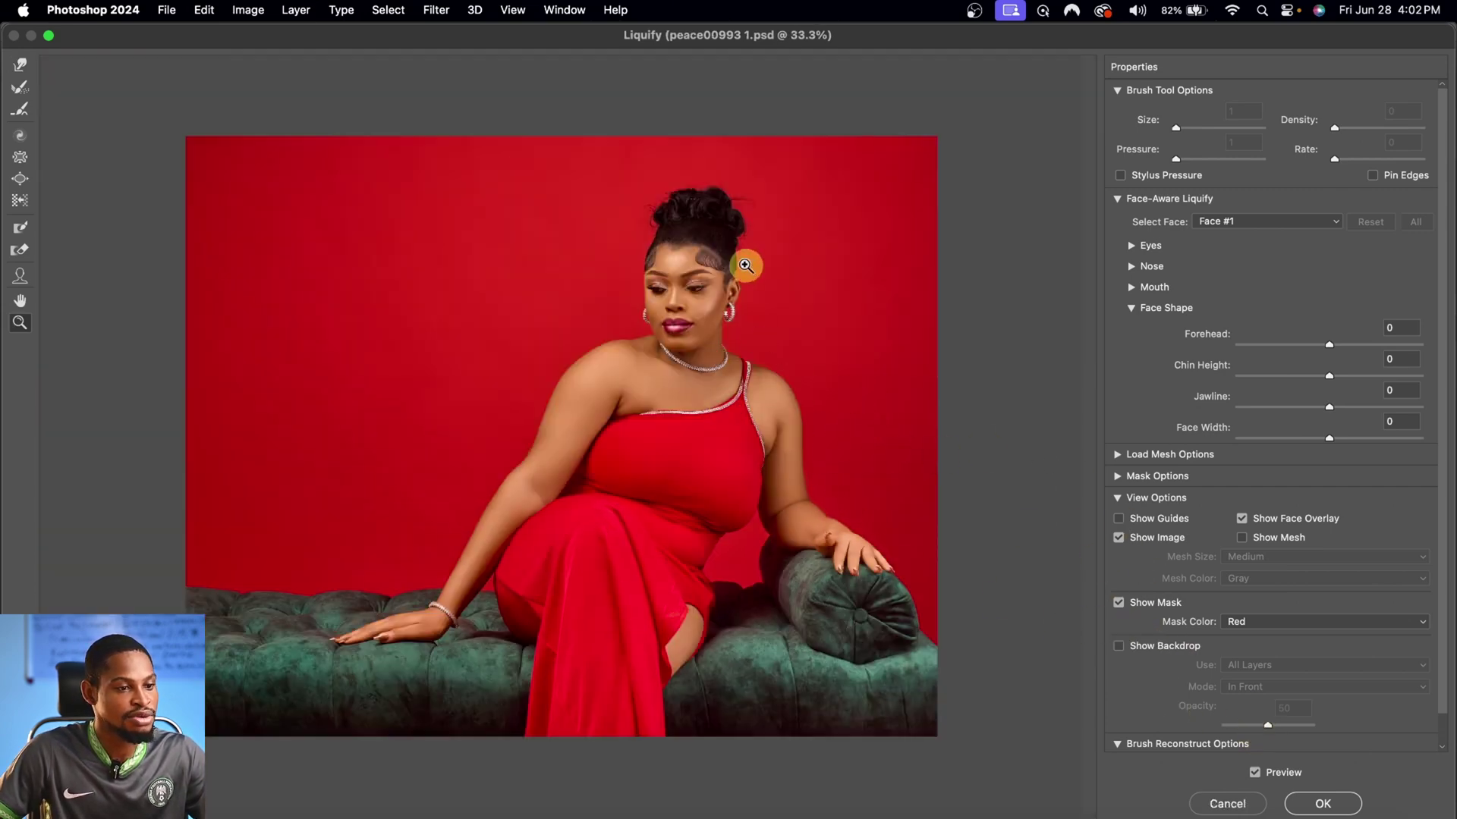
Step: Set the Forward Warp brush size to 400 for working around the hair, and apply the Liquify edits
{"action": "left_click", "coordinate": [747, 266]}
{"action": "left_click", "coordinate": [785, 259]}
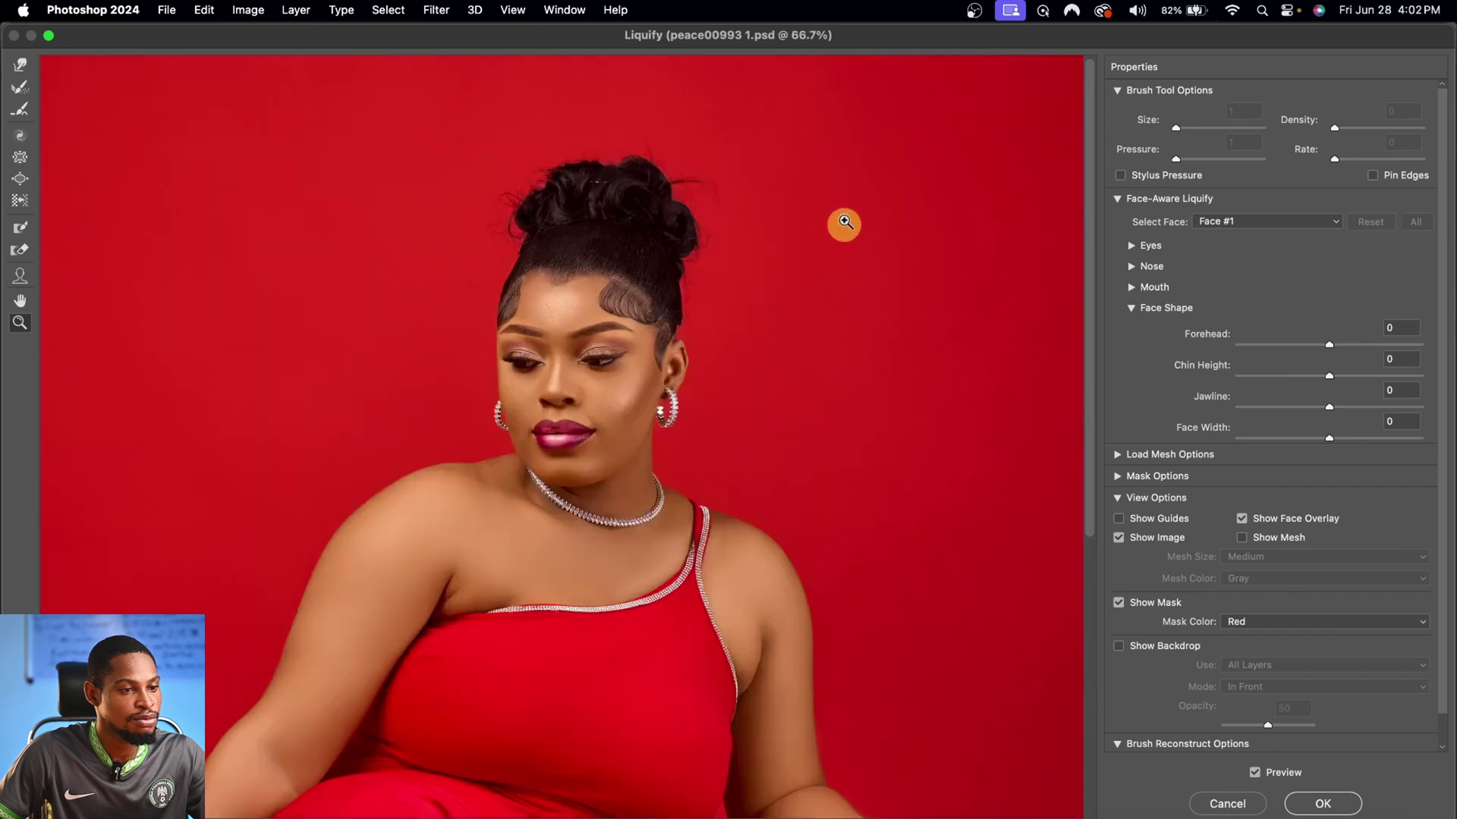
{"action": "left_click", "coordinate": [23, 65]}
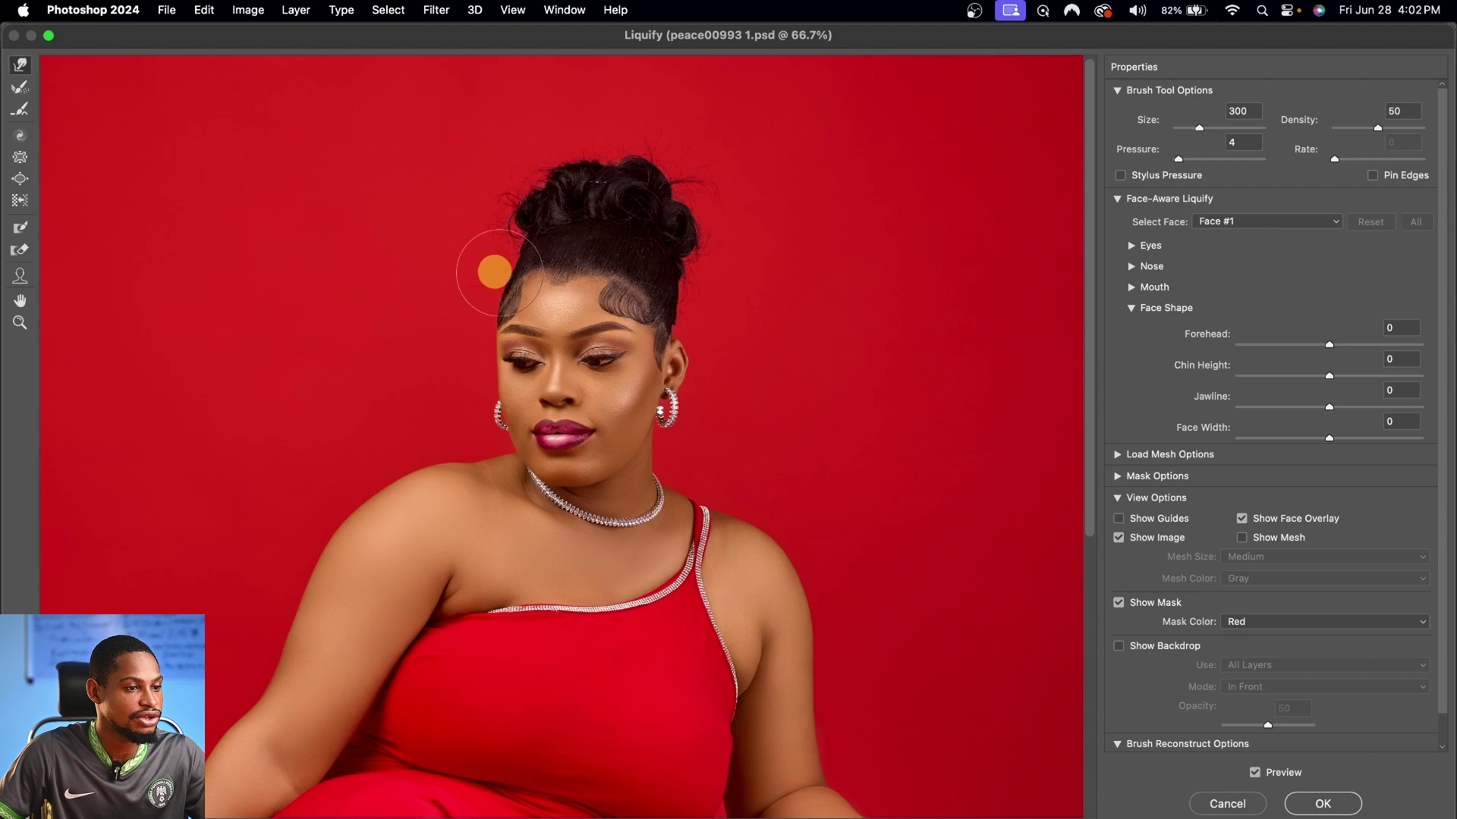
{"action": "key", "text": "bracketleft"}
{"action": "key", "text": "bracketleft"}
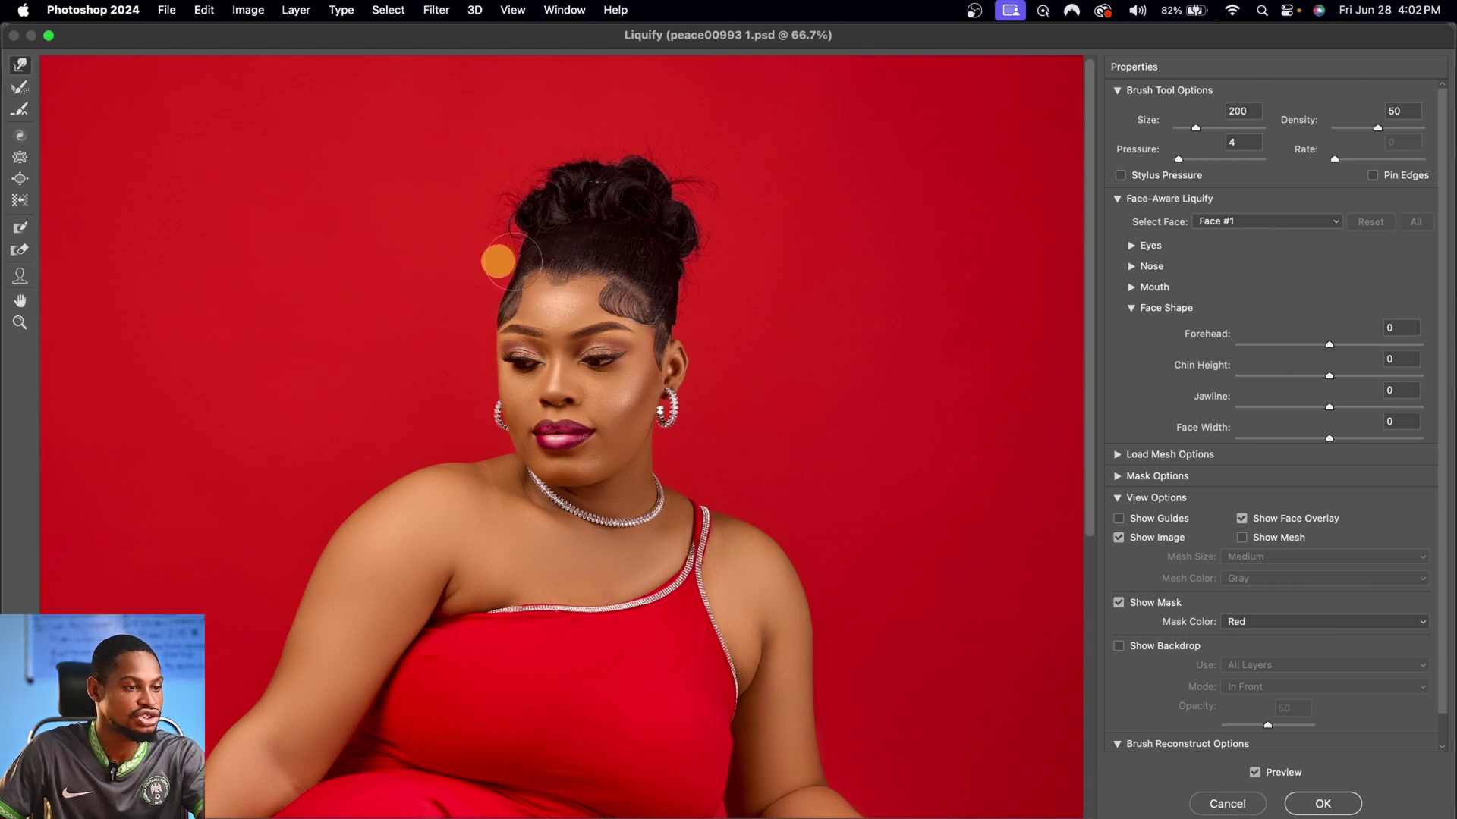
{"action": "key", "text": "bracketright"}
{"action": "key", "text": "bracketright"}
{"action": "key", "text": "bracketright"}
{"action": "key", "text": "bracketright"}
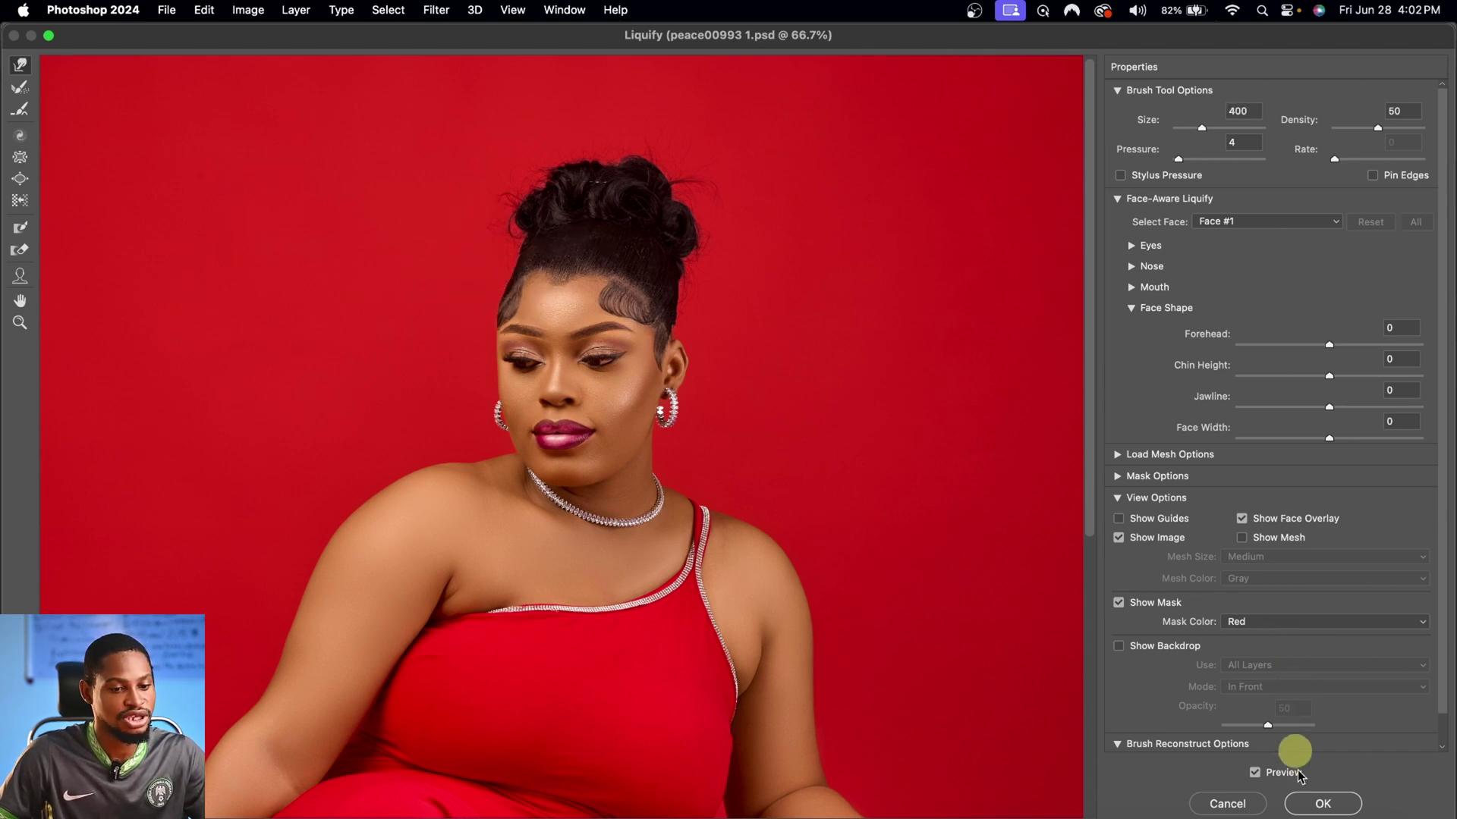
{"action": "left_click", "coordinate": [1322, 802]}
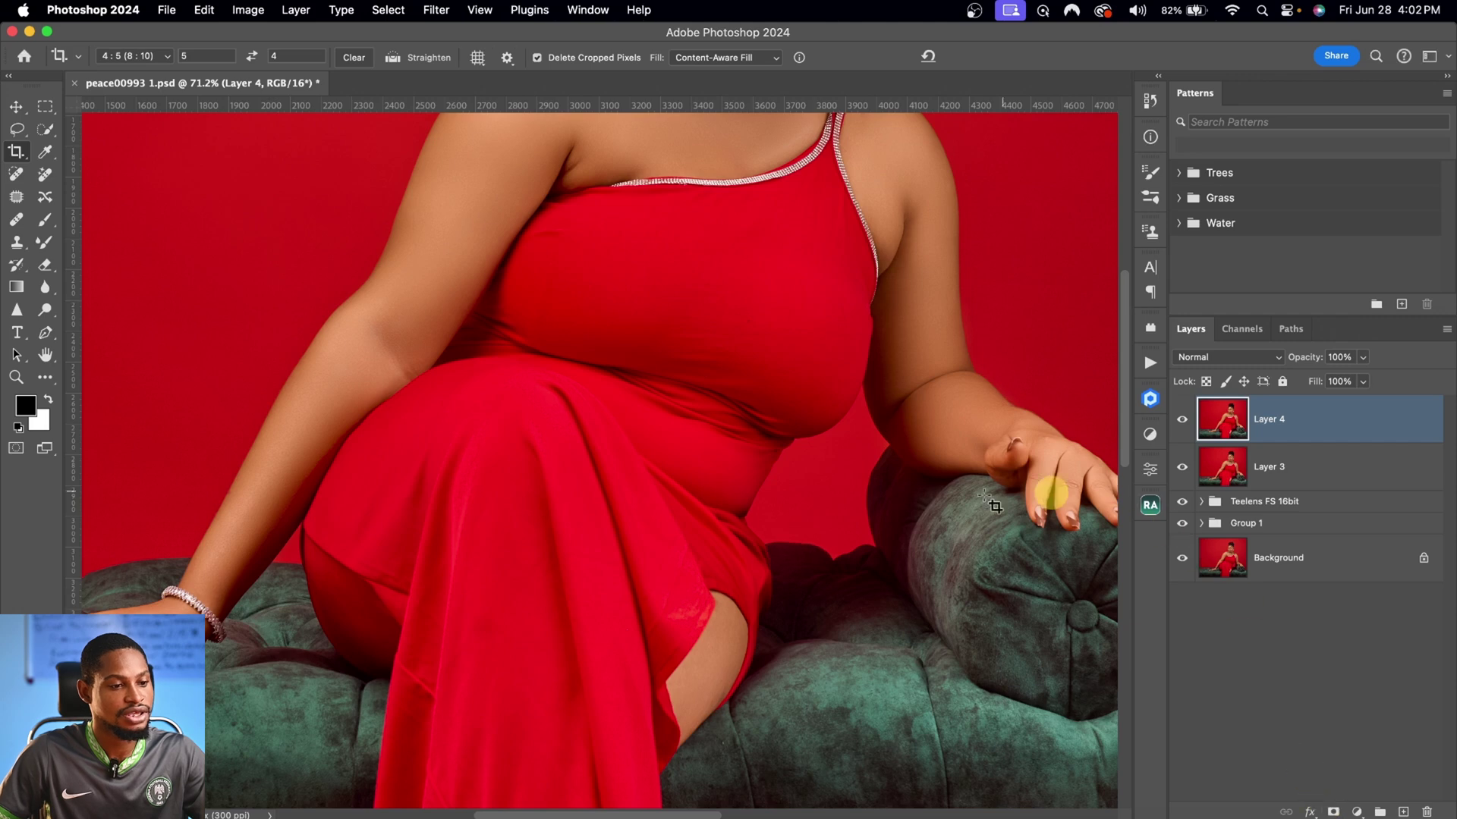
Step: Compare the full image with and without the liquified layer
{"action": "key", "text": "z"}
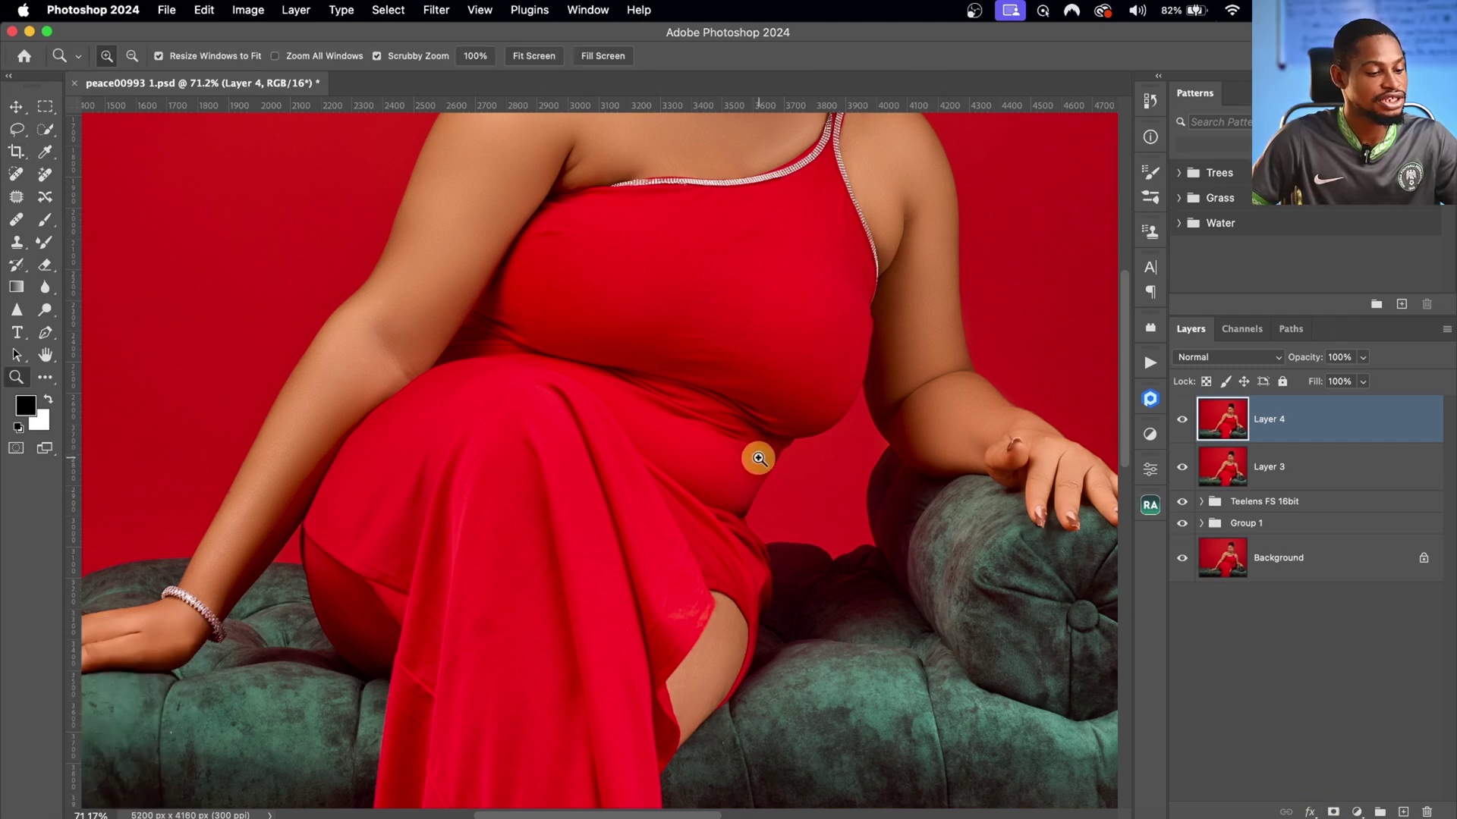
{"action": "left_click_drag", "start_coordinate": [783, 447], "coordinate": [722, 458]}
{"action": "key", "text": "c"}
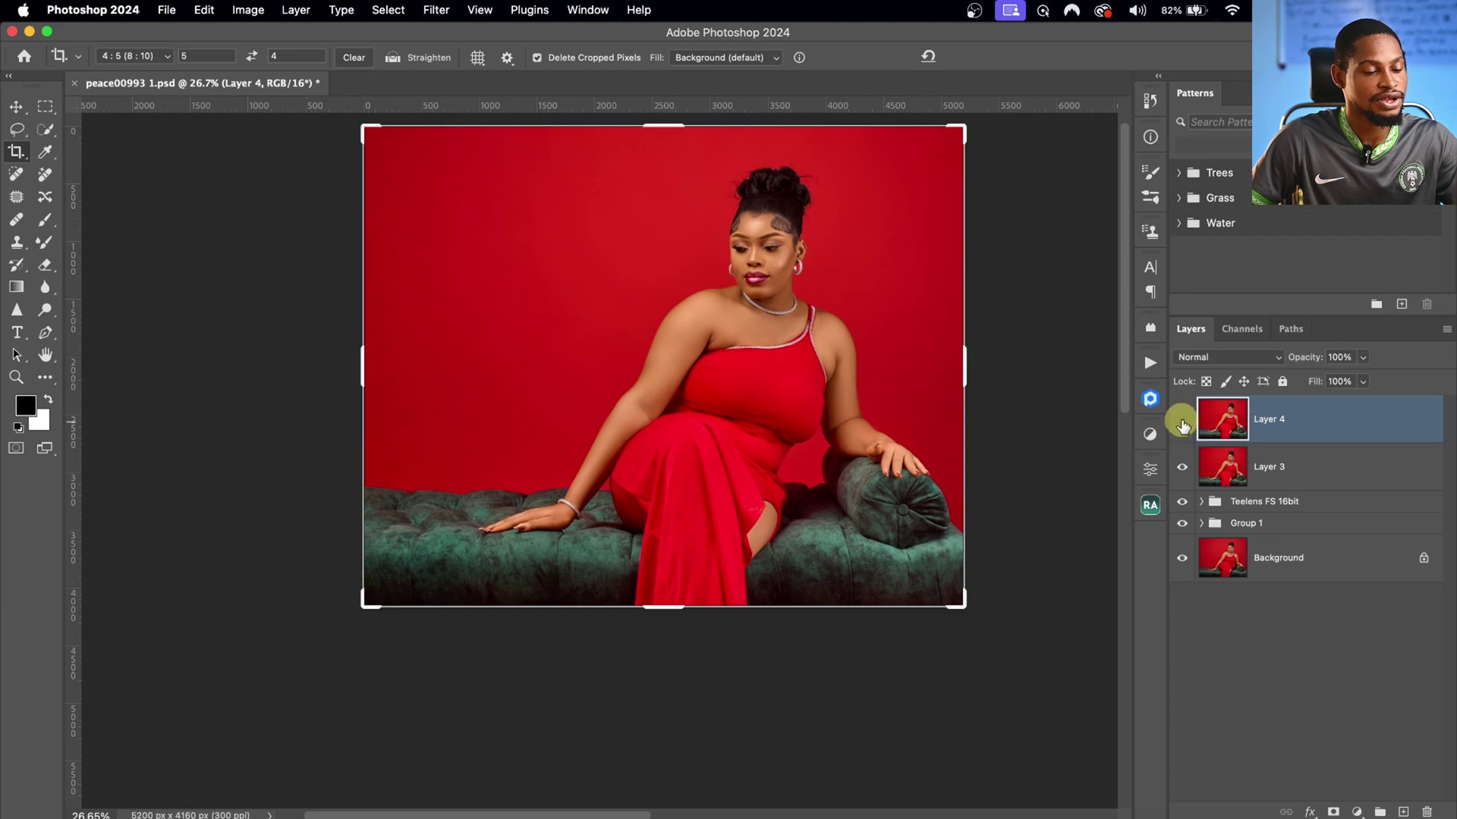
{"action": "left_click", "coordinate": [1181, 427]}
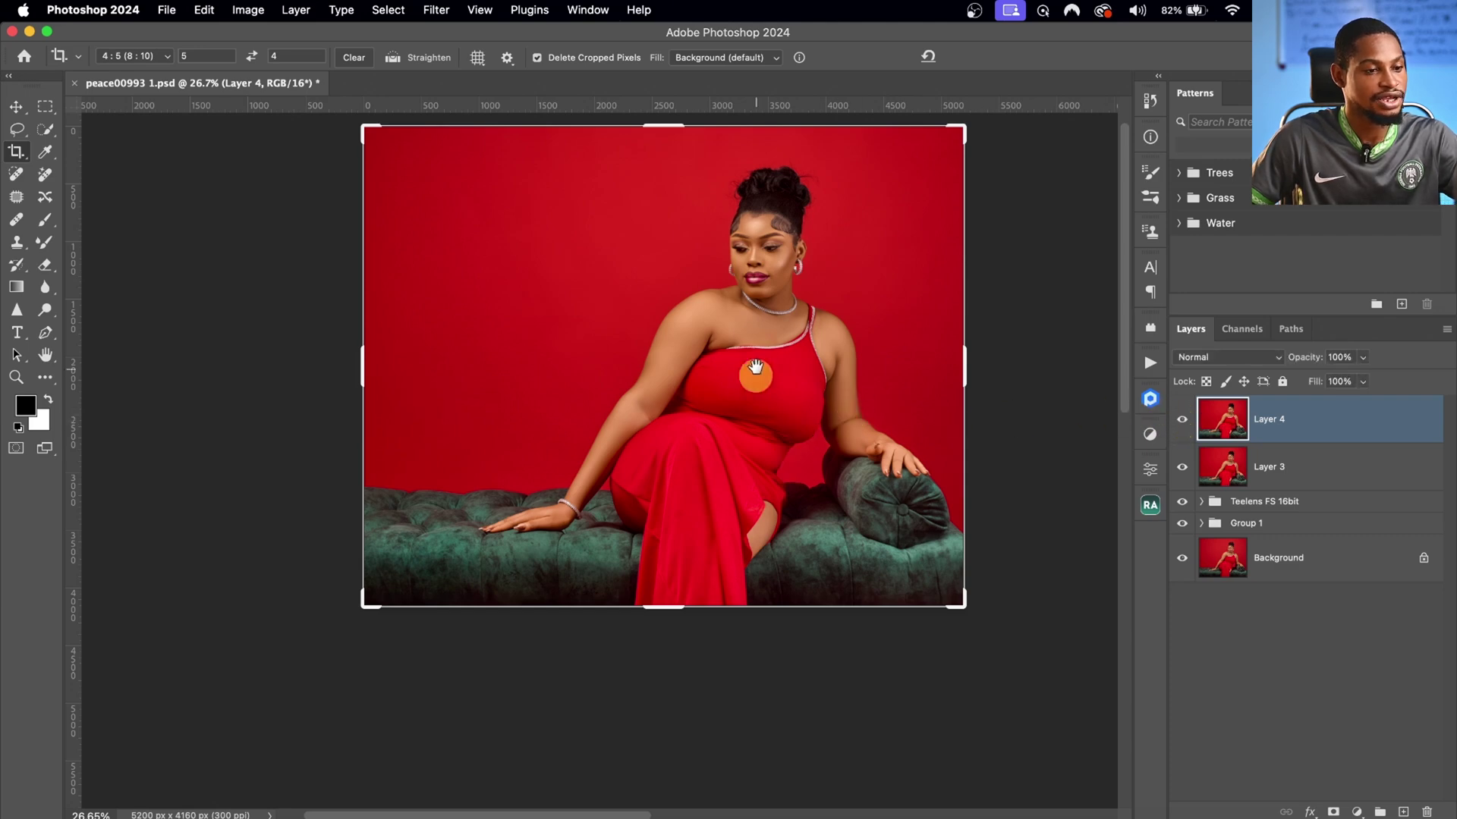
Step: Run the Eyes & Teeth Whitening action for the subject's face
{"action": "key", "text": "z"}
{"action": "left_click_drag", "start_coordinate": [754, 456], "coordinate": [781, 308]}
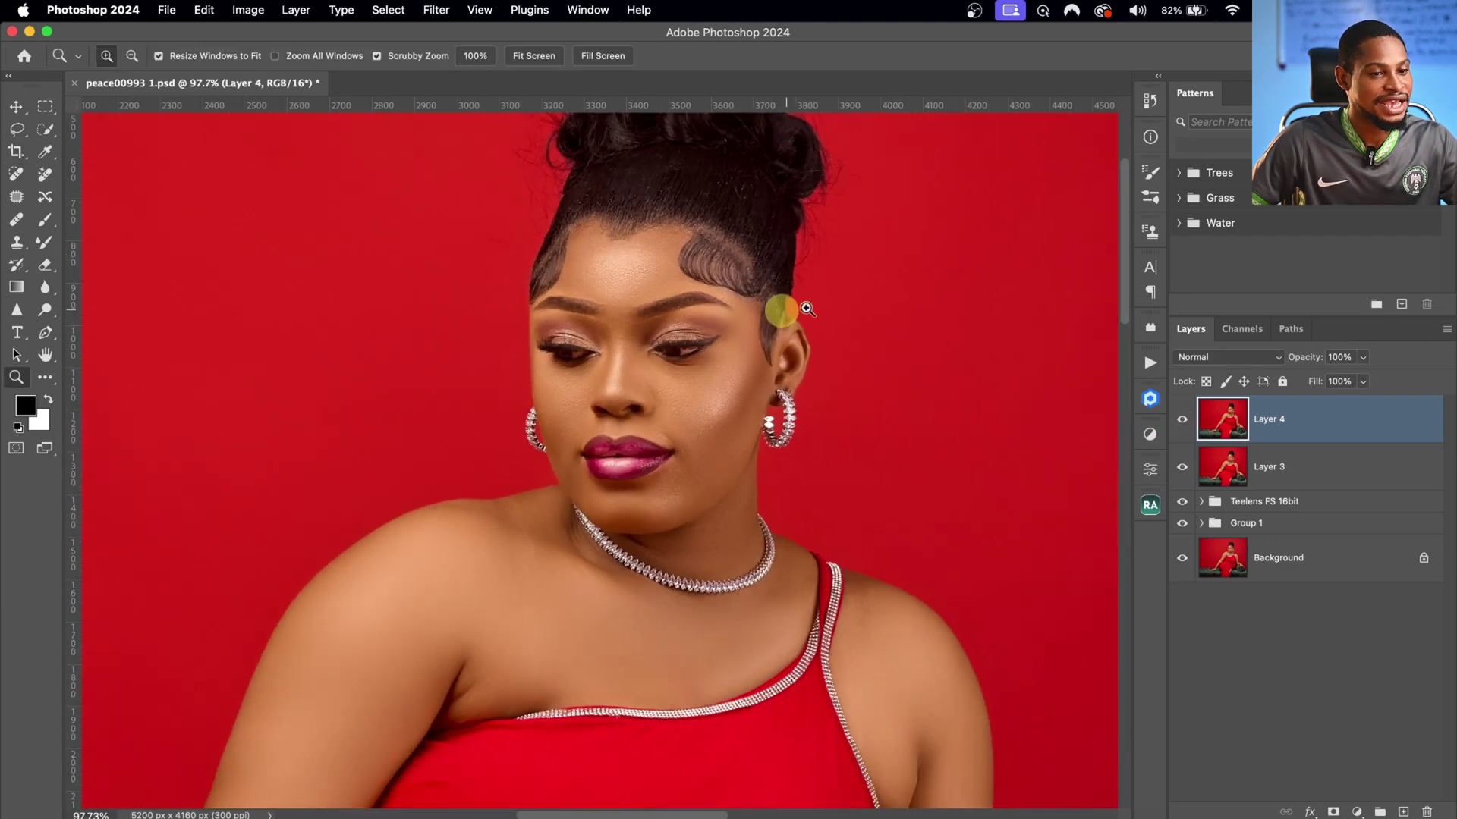
{"action": "key", "text": "c"}
{"action": "left_click", "coordinate": [1151, 363]}
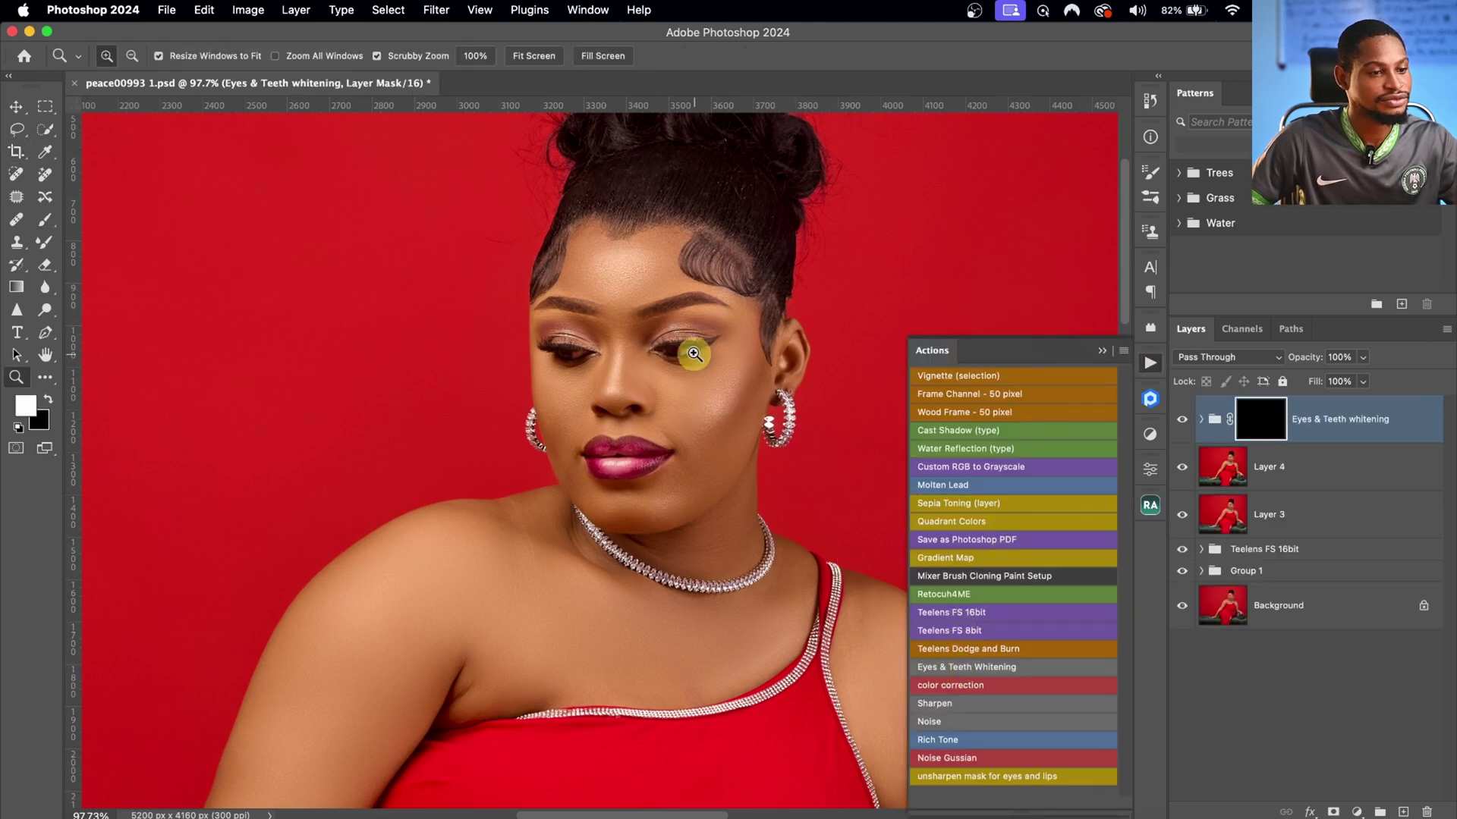
Step: Paint white on the Eyes & Teeth whitening mask over both eye whites with a size 8 brush, and clean the edges with black
{"action": "scroll", "coordinate": [692, 352], "scroll_direction": "up", "scroll_amount": 5}
{"action": "key", "text": "bracketleft"}
{"action": "key", "text": "bracketleft"}
{"action": "key", "text": "bracketleft"}
{"action": "key", "text": "bracketleft"}
{"action": "key", "text": "bracketleft"}
{"action": "key", "text": "bracketleft"}
{"action": "key", "text": "bracketleft"}
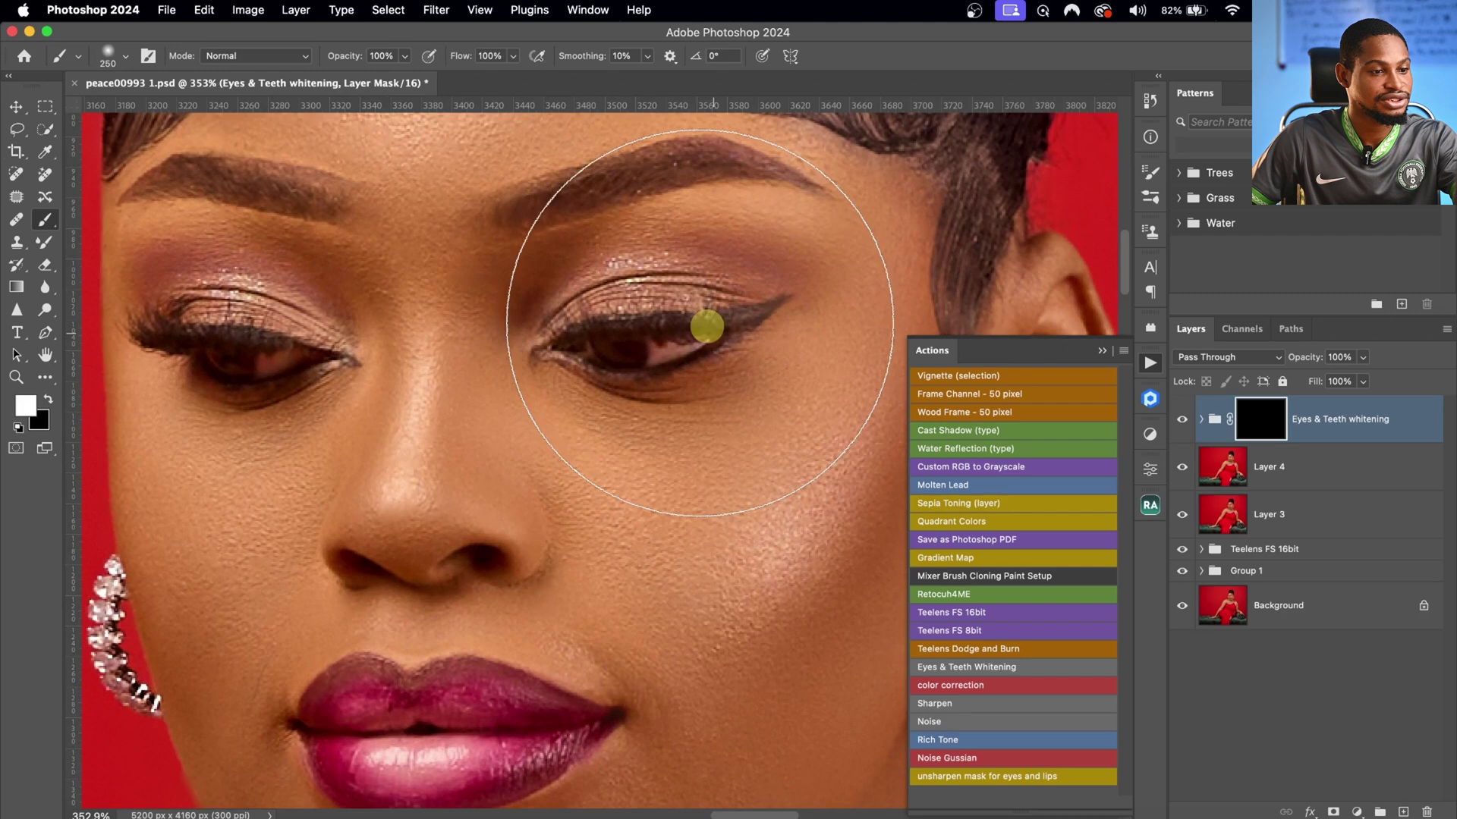
{"action": "key", "text": "bracketleft"}
{"action": "key", "text": "bracketleft"}
{"action": "key", "text": "bracketleft"}
{"action": "key", "text": "bracketleft"}
{"action": "key", "text": "bracketleft"}
{"action": "key", "text": "bracketleft"}
{"action": "key", "text": "bracketleft"}
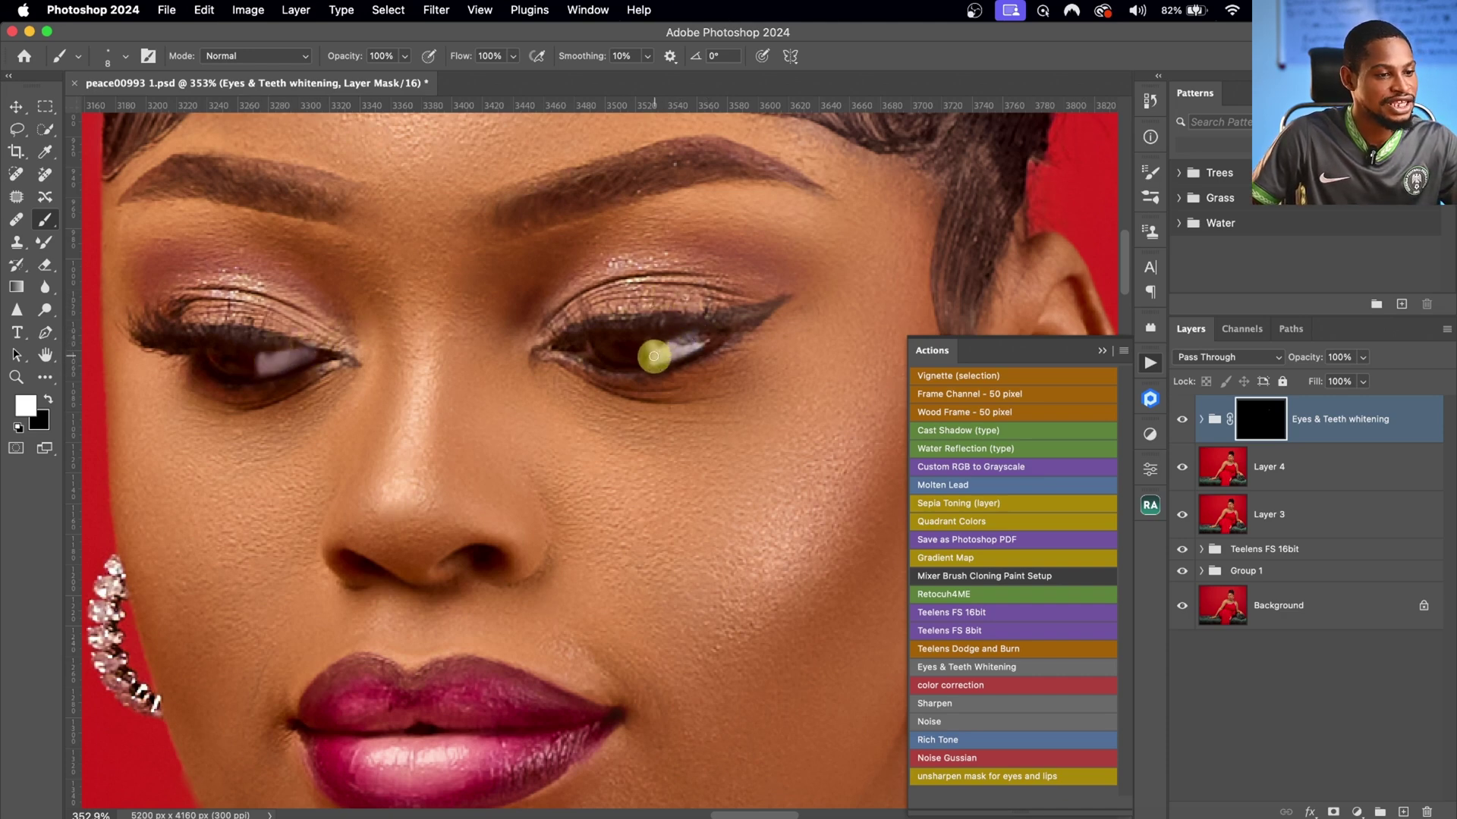
{"action": "key", "text": "x"}
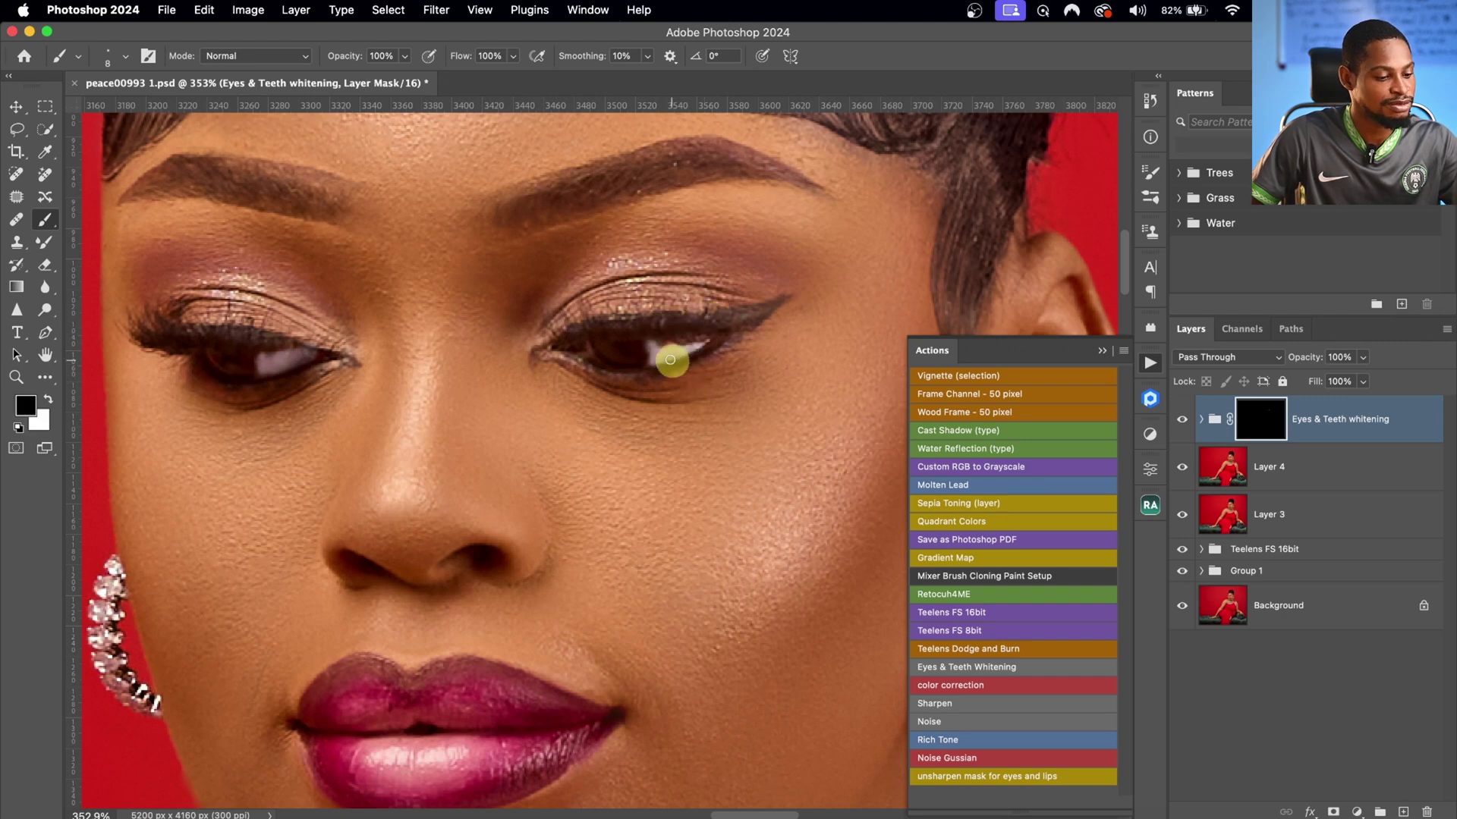
{"action": "key", "text": "x"}
{"action": "key", "text": "x"}
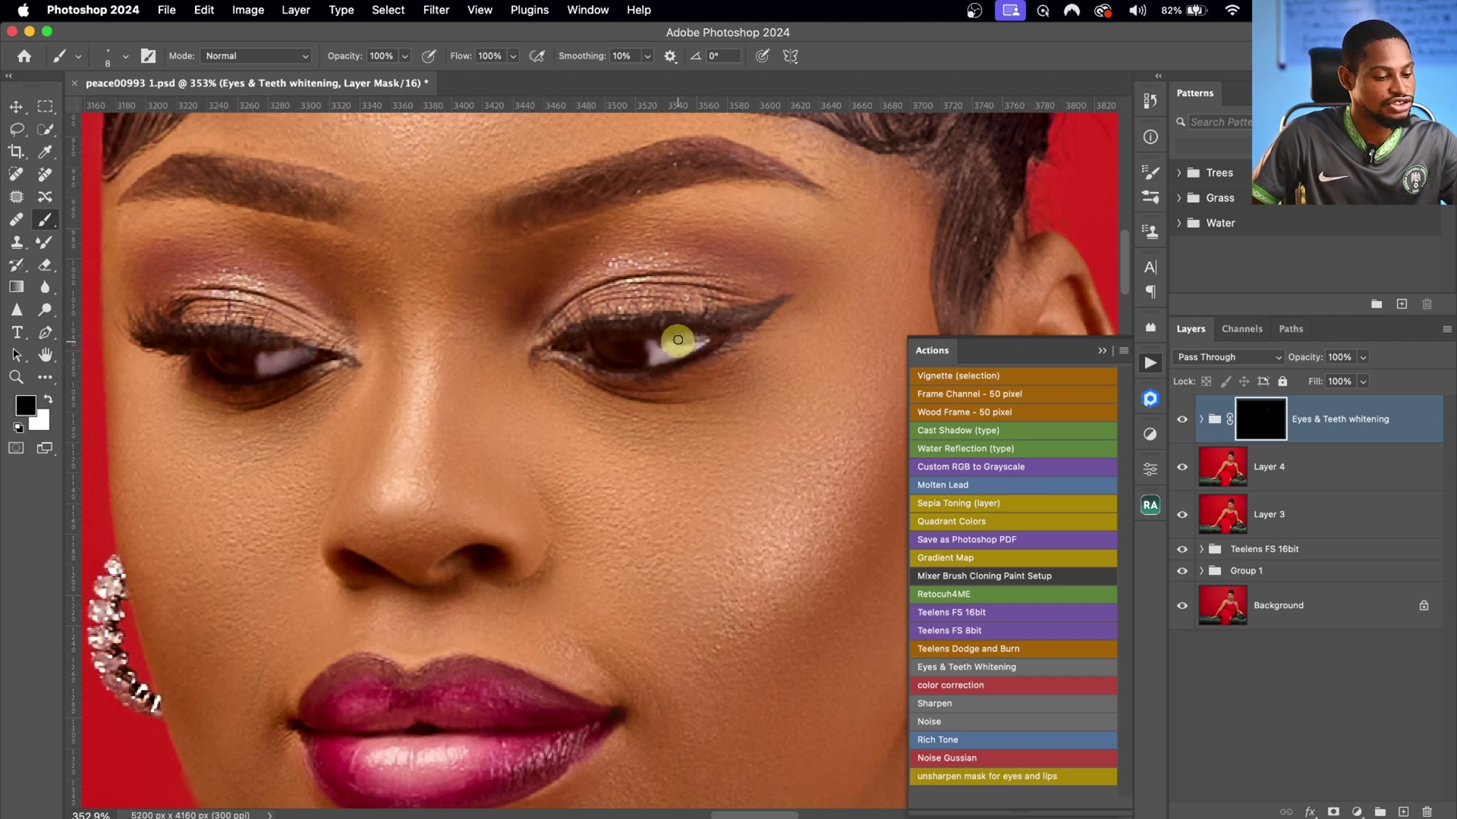
Step: Reduce the Eyes & Teeth whitening group's opacity to 48% and compare the eyes with and without it
{"action": "key", "text": "z"}
{"action": "left_click_drag", "start_coordinate": [720, 289], "coordinate": [577, 311]}
{"action": "left_click", "coordinate": [1366, 351]}
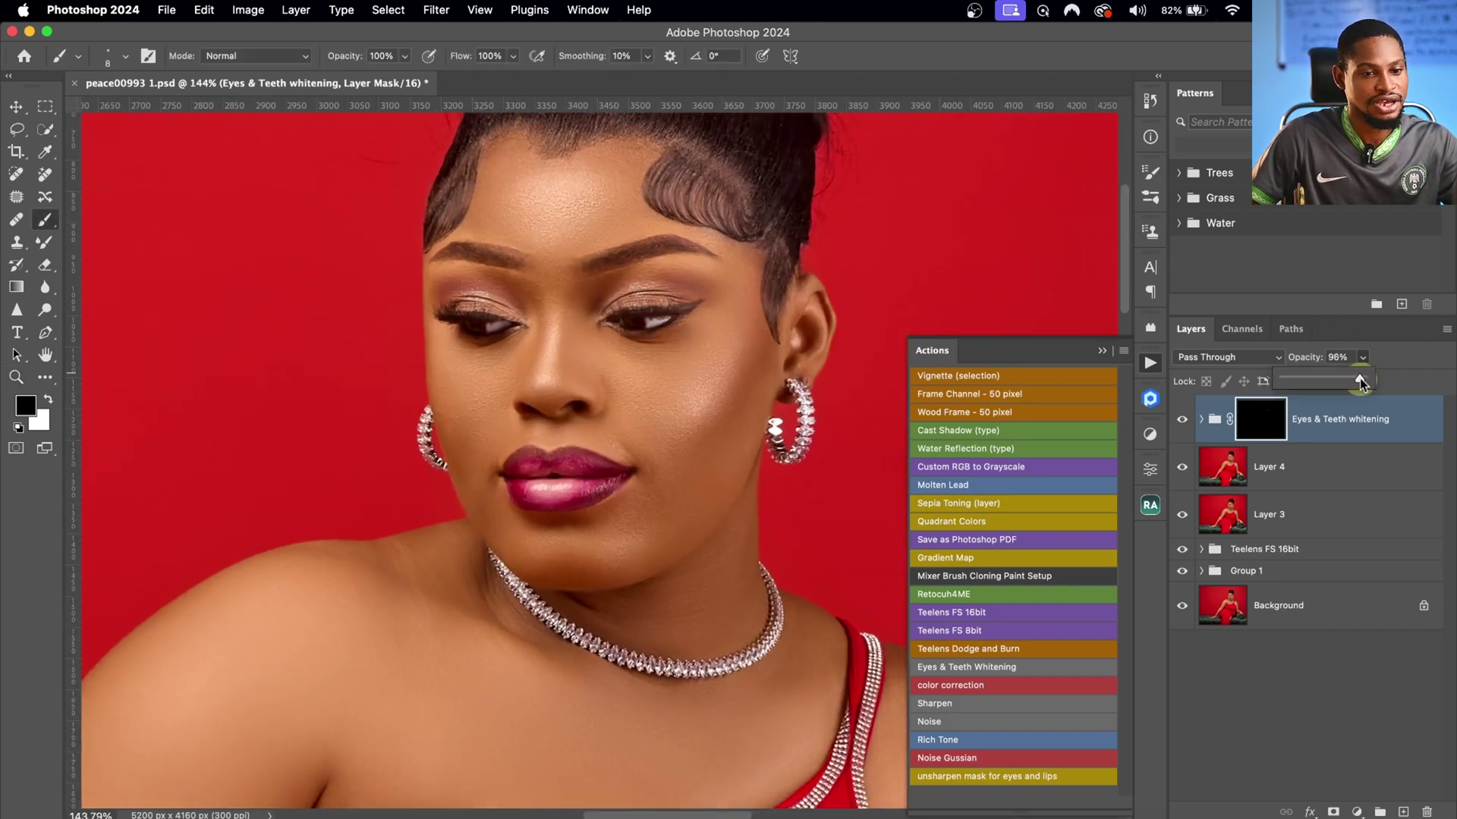
{"action": "left_click_drag", "start_coordinate": [1323, 385], "coordinate": [1322, 386]}
{"action": "left_click", "coordinate": [1182, 420]}
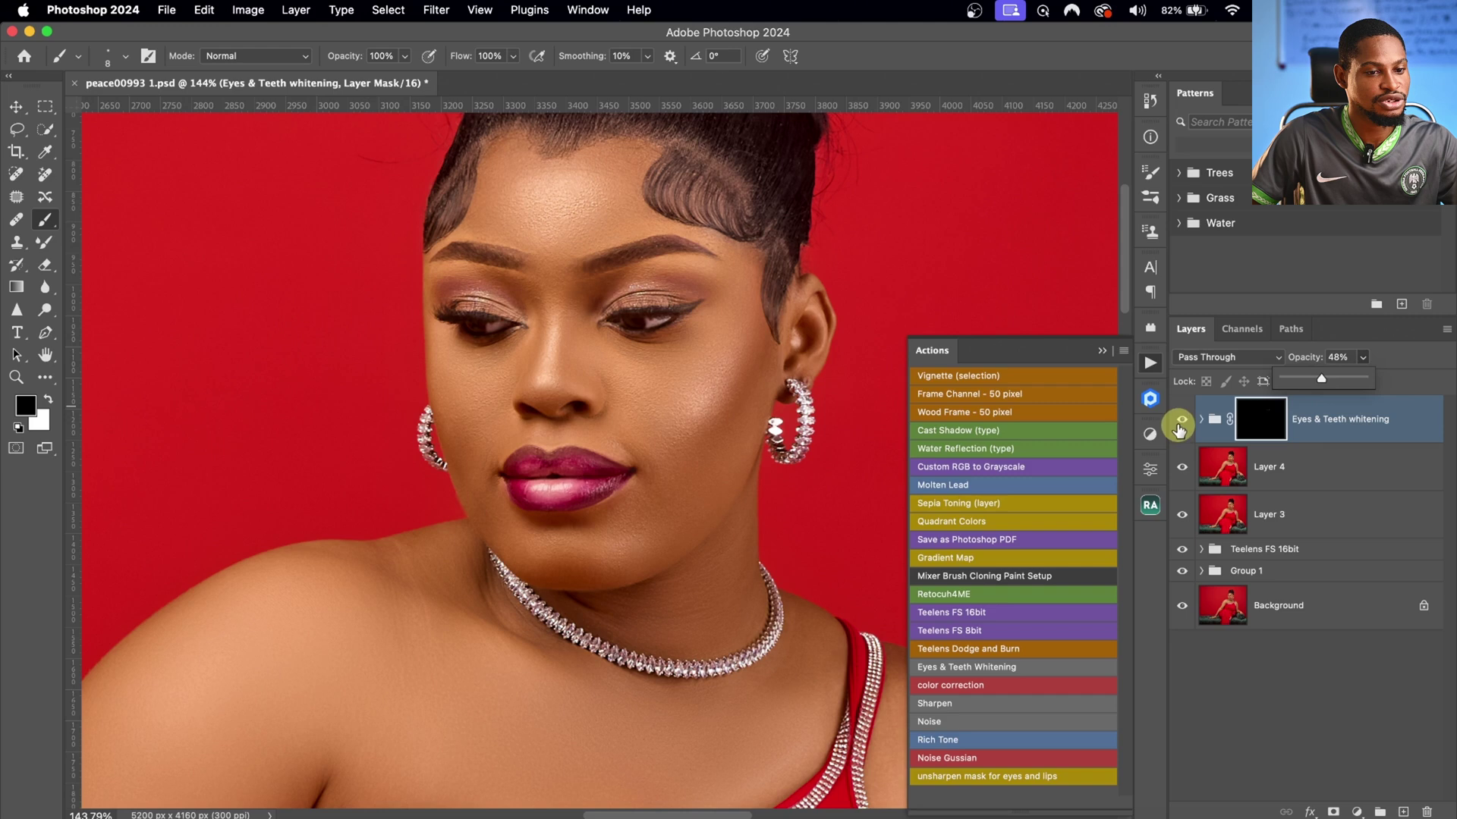
{"action": "left_click", "coordinate": [1182, 419]}
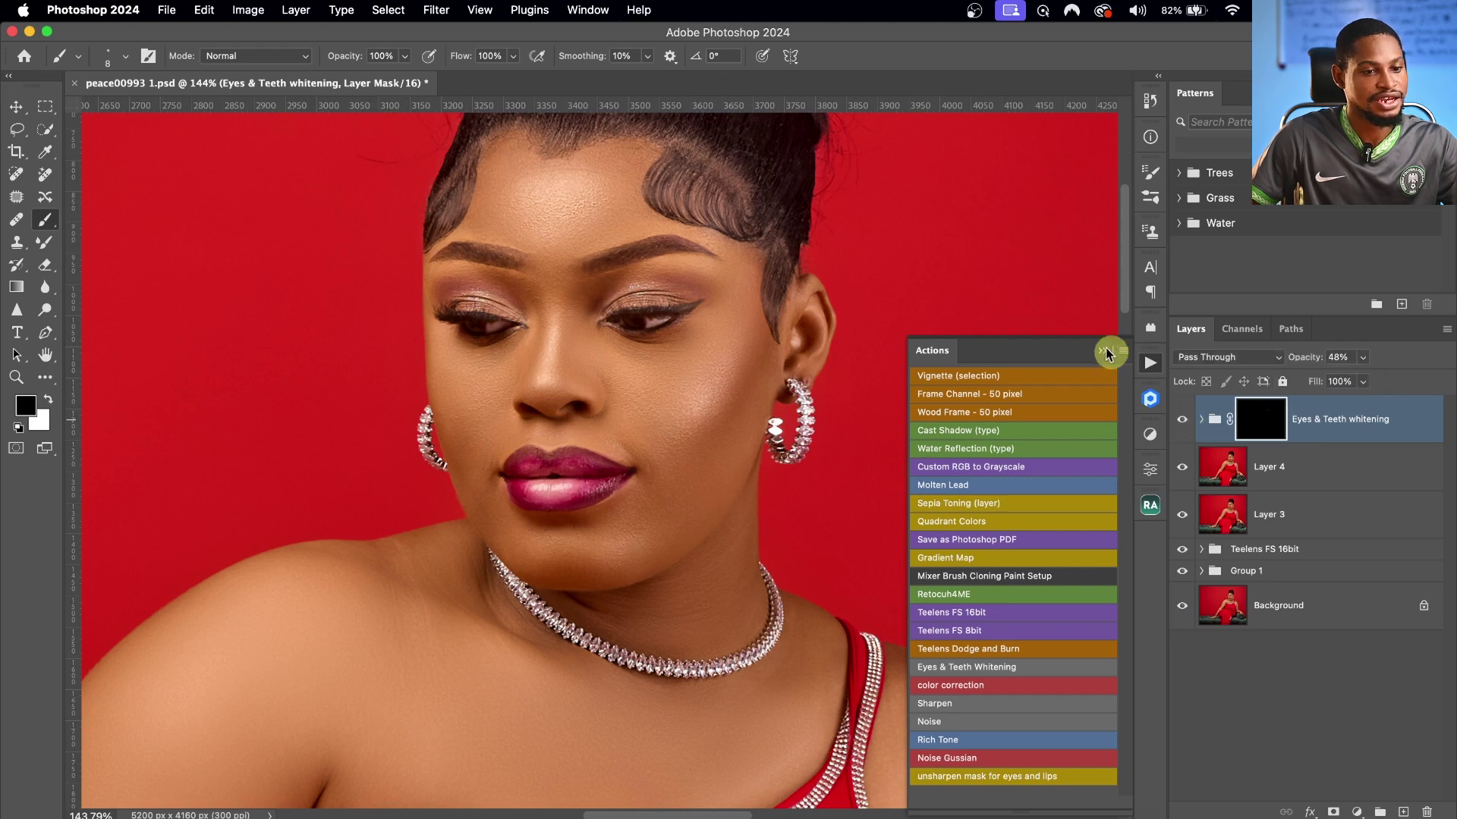
Step: Group all layers and groups above the Background layer into one group
{"action": "left_click", "coordinate": [1102, 350]}
{"action": "key", "text": "super+0"}
{"action": "left_click", "coordinate": [1272, 575], "text": "shift"}
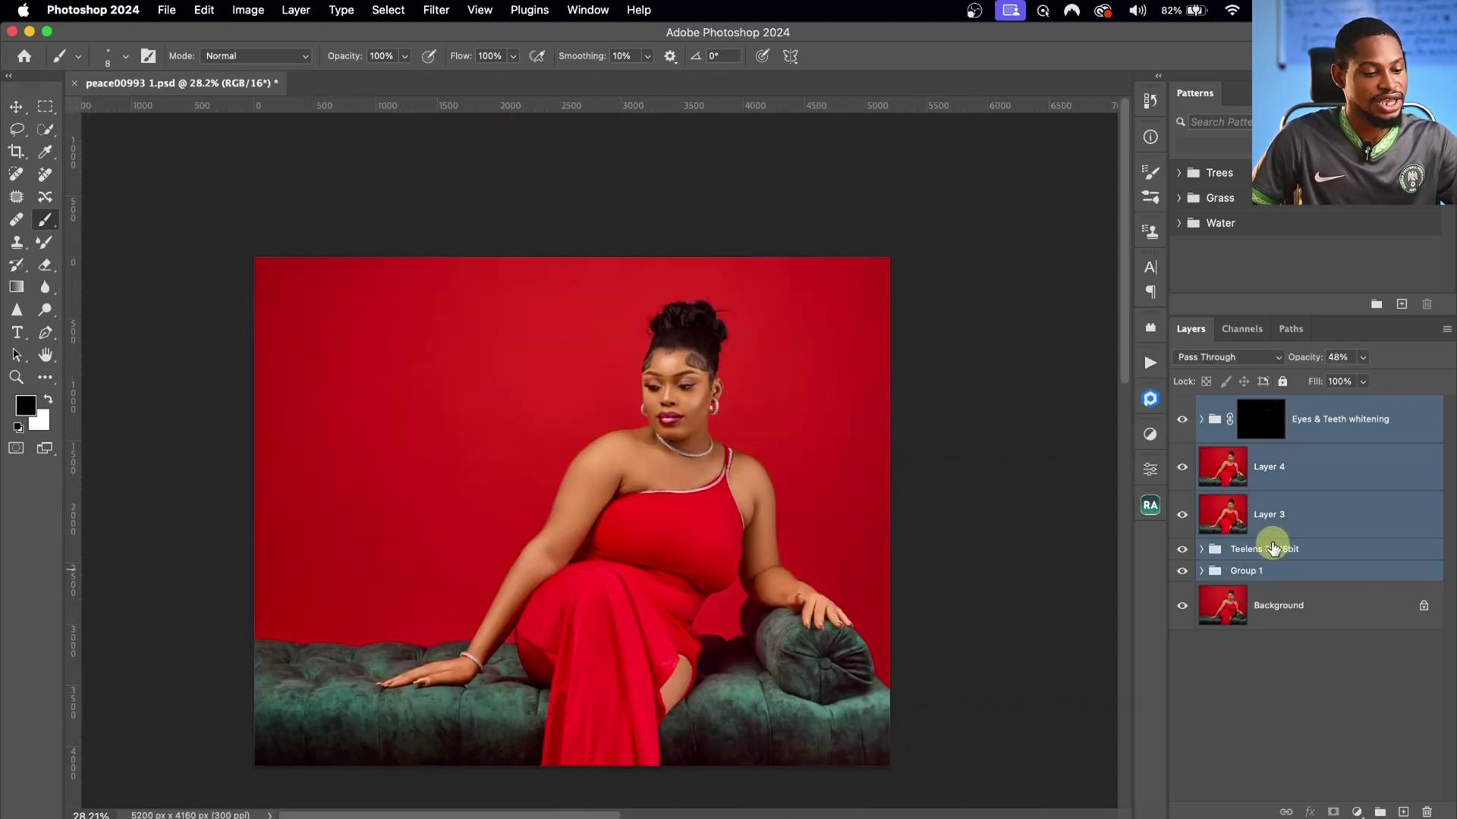
{"action": "key", "text": "super+g"}
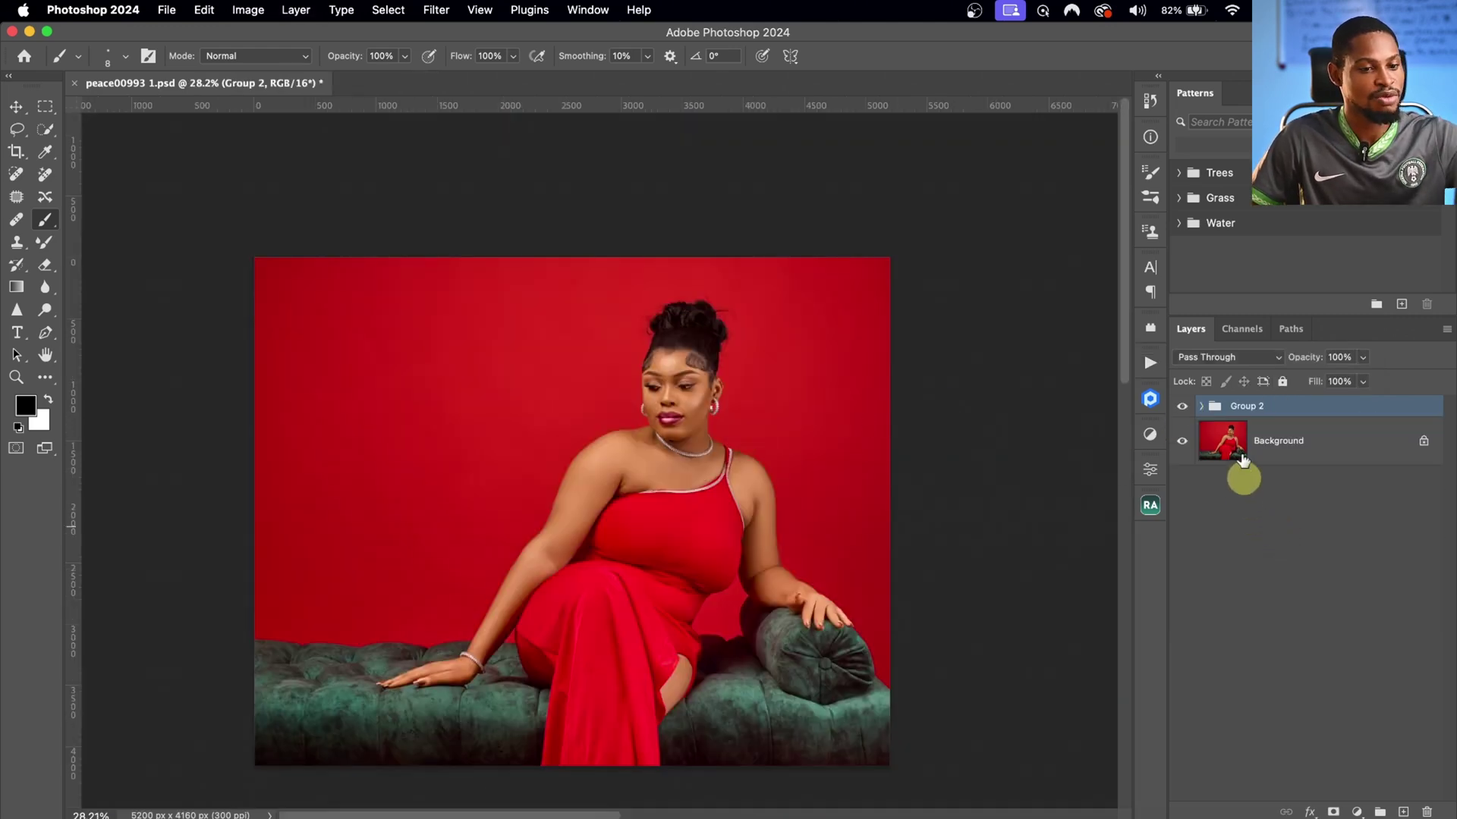
Step: Compare the retouched portrait with the original by toggling the new group's visibility, looking closely at the face and shoulders
{"action": "left_click", "coordinate": [1182, 407]}
{"action": "key", "text": "z"}
{"action": "mouse_move", "coordinate": [728, 432]}
{"action": "left_mouse_down"}
{"action": "mouse_move", "coordinate": [758, 397]}
{"action": "mouse_move", "coordinate": [789, 395]}
{"action": "left_mouse_up"}
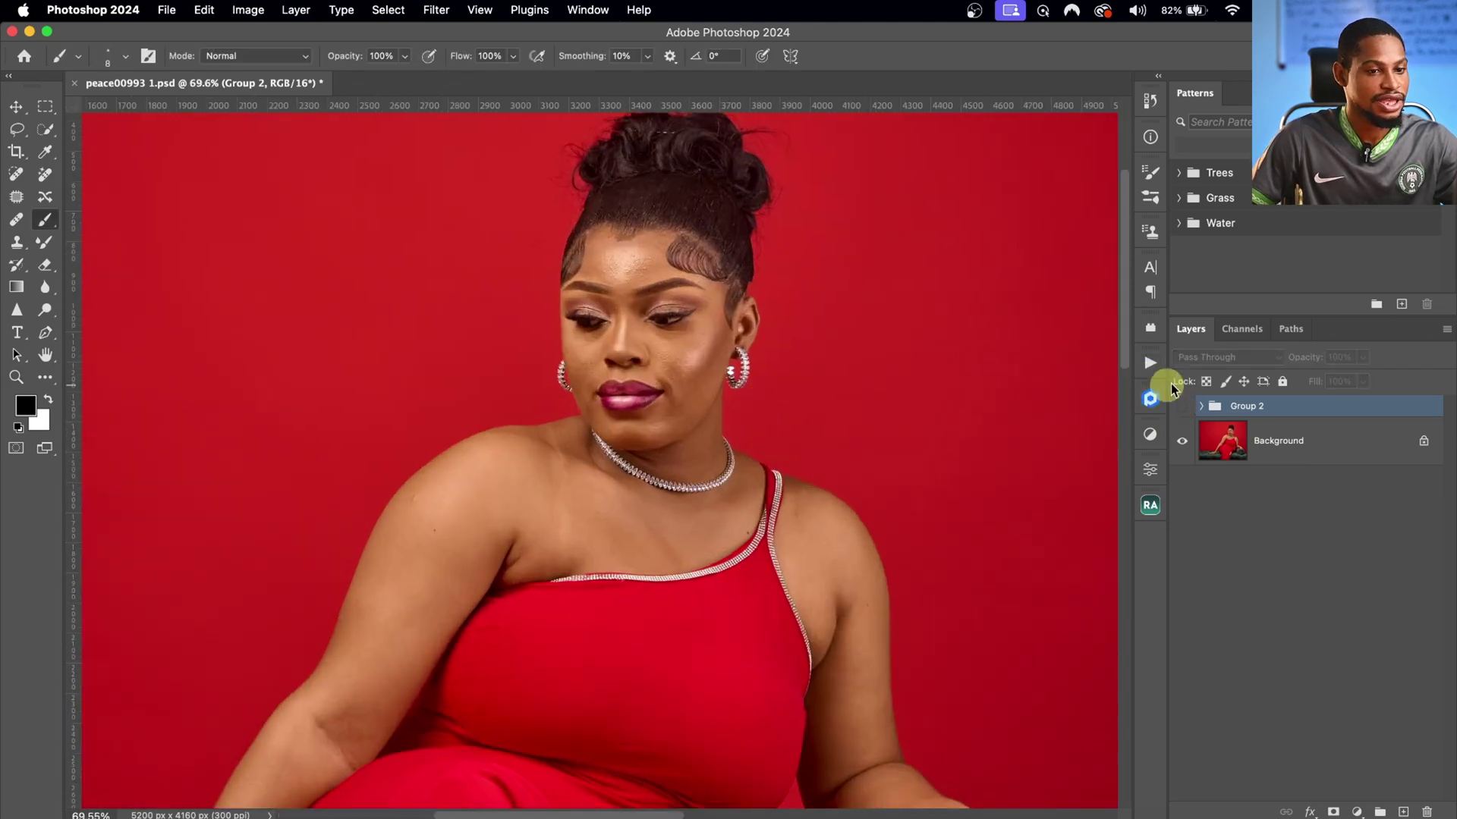
{"action": "left_click", "coordinate": [1181, 410]}
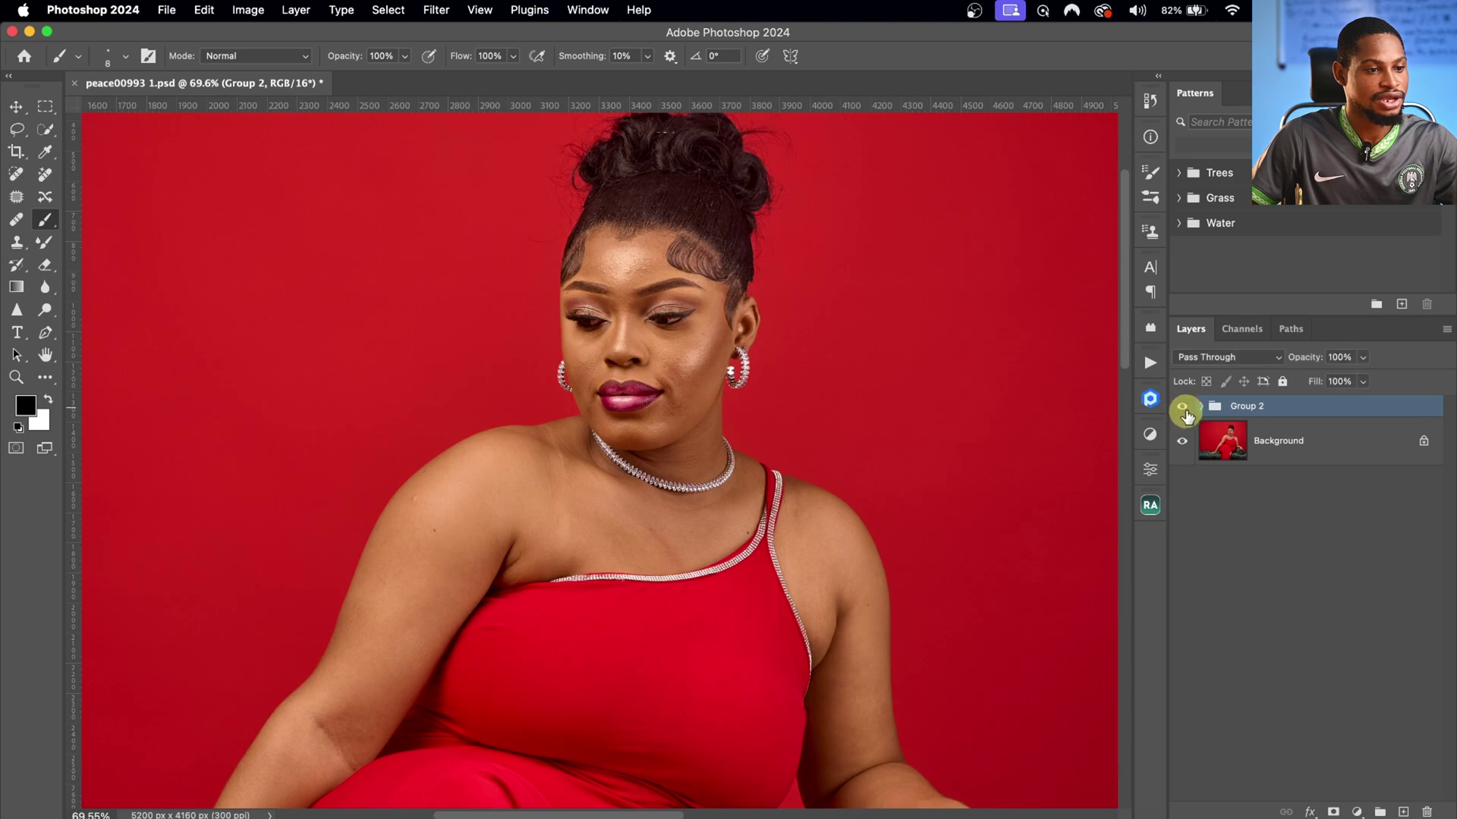
{"action": "left_click", "coordinate": [1183, 410]}
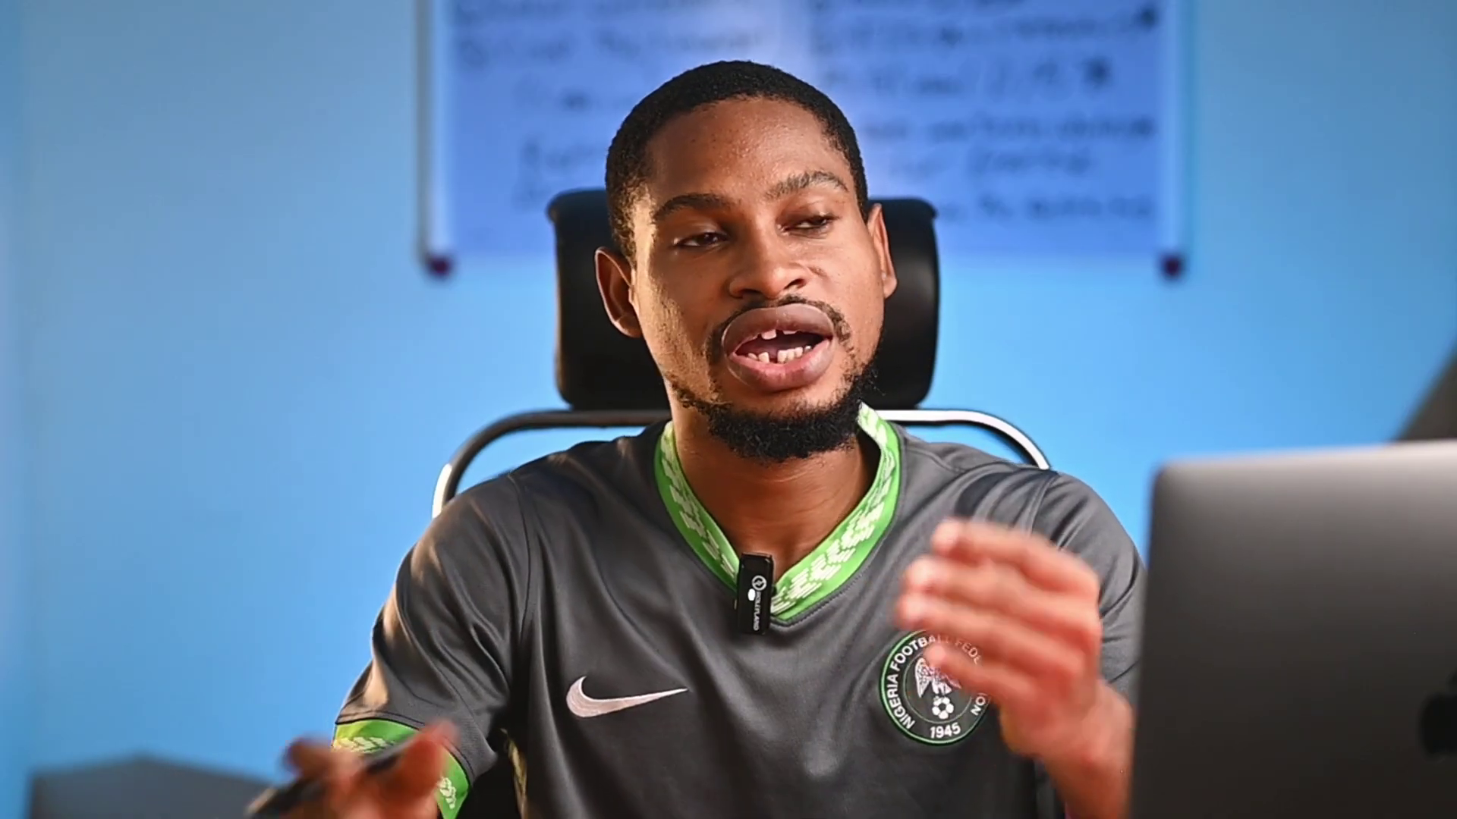